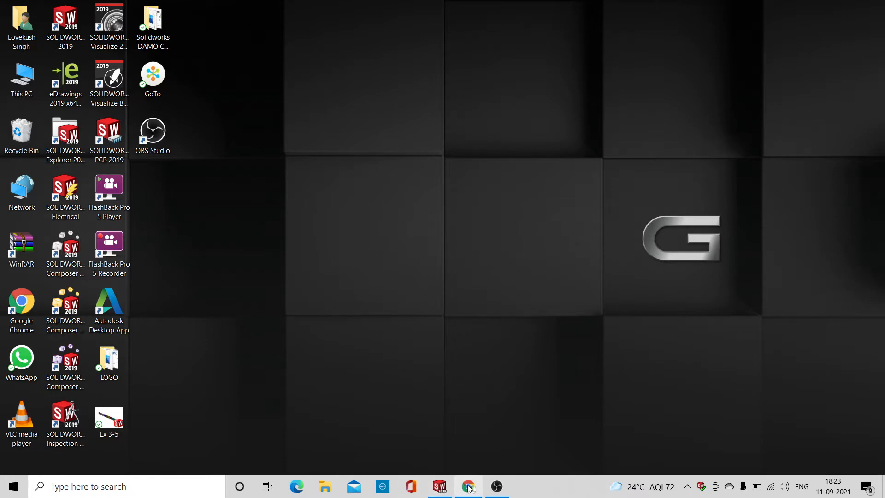
Switch to the Google Meet call in Chrome and present the entire screen to the class
left_click(469, 486)
left_click(445, 444)
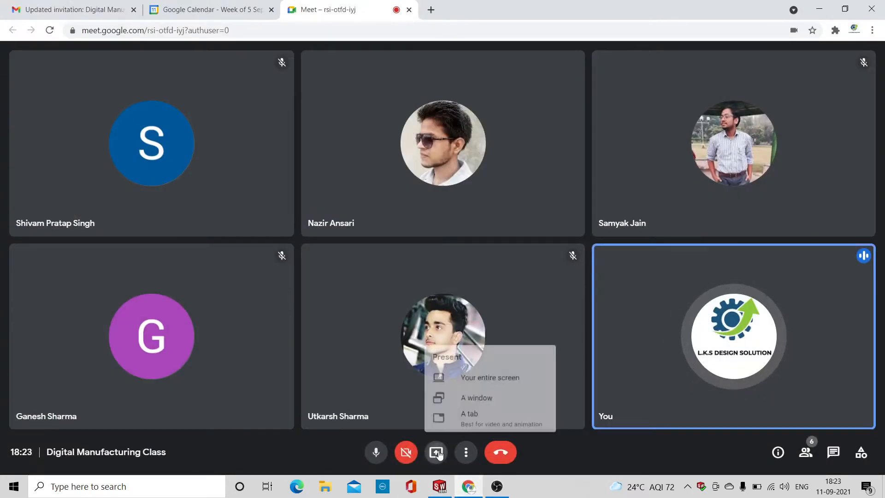
left_click(478, 377)
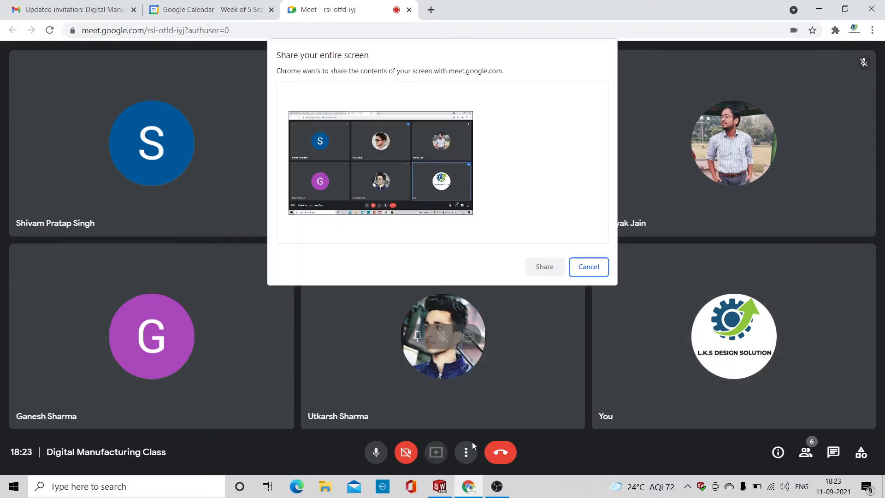
left_click(443, 150)
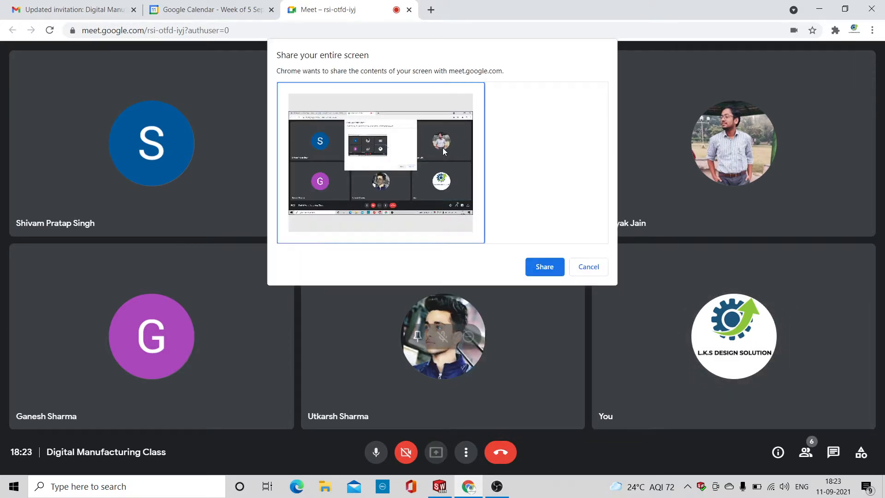
left_click(545, 270)
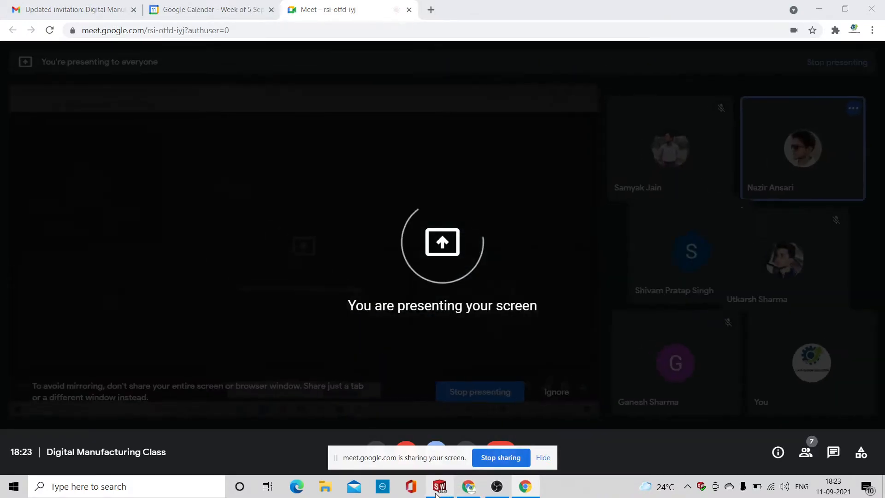
Switch to SOLIDWORKS and close the open bolt part without saving its changes
left_click(438, 488)
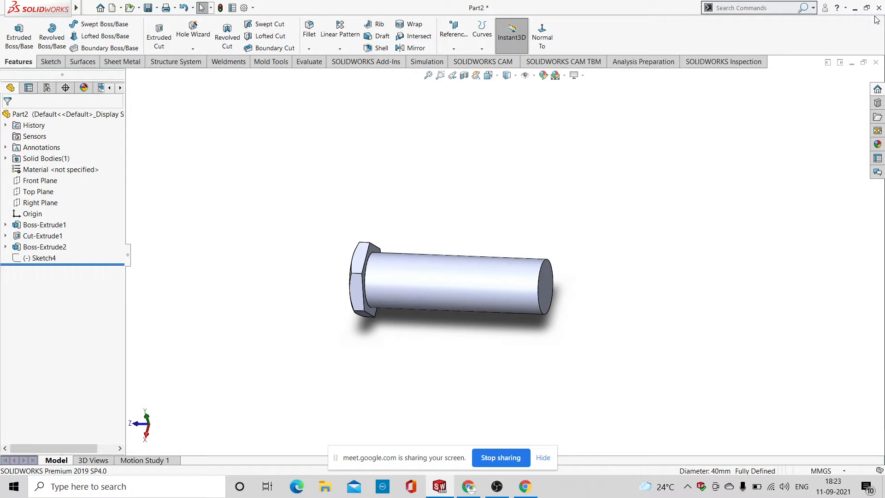
left_click(876, 62)
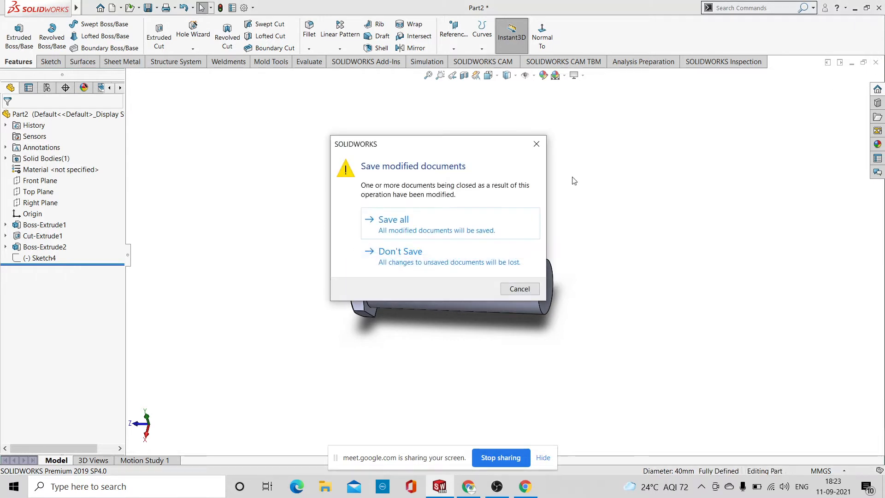
left_click(441, 259)
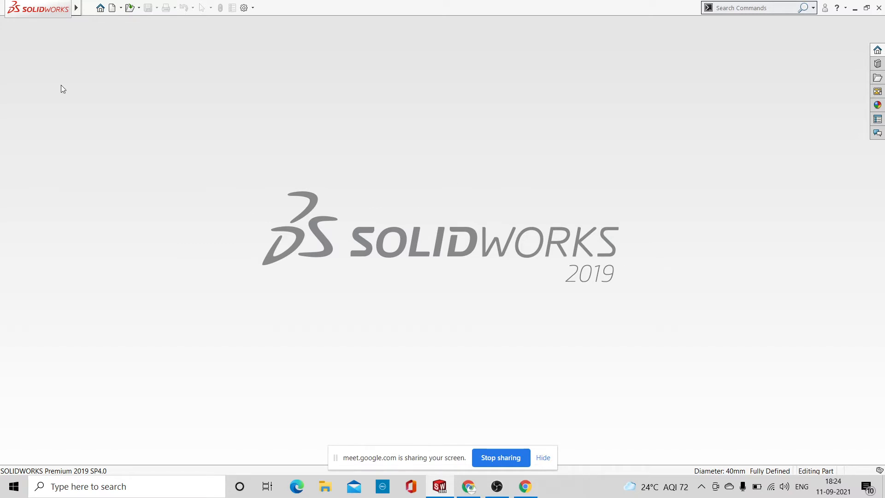
Create a new part document with the Plain White scene and MMGS units
left_click(112, 8)
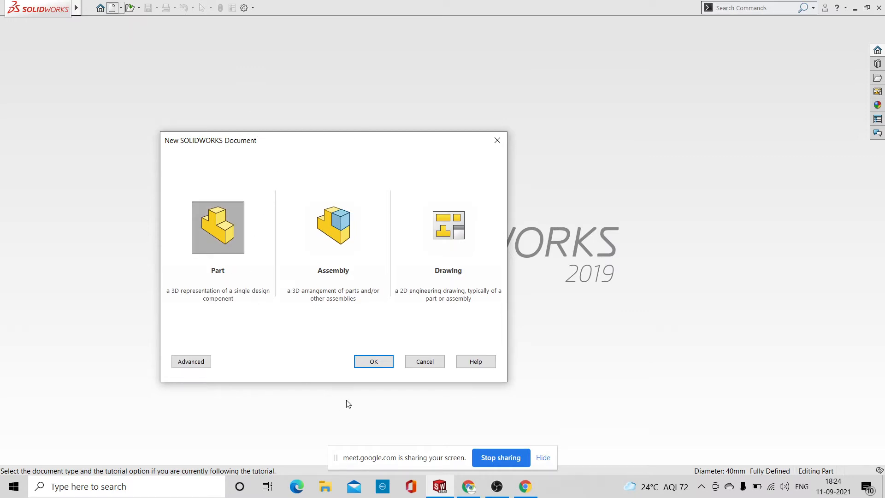
left_click(367, 362)
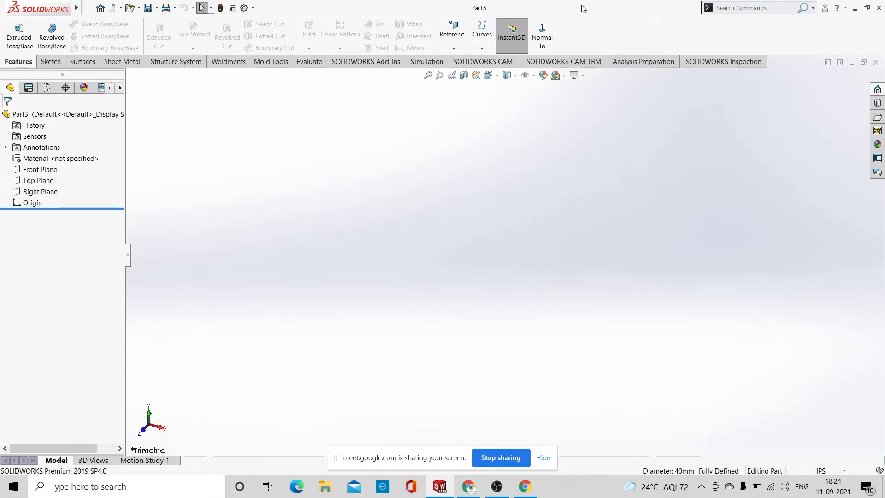
left_click(564, 75)
left_click(586, 98)
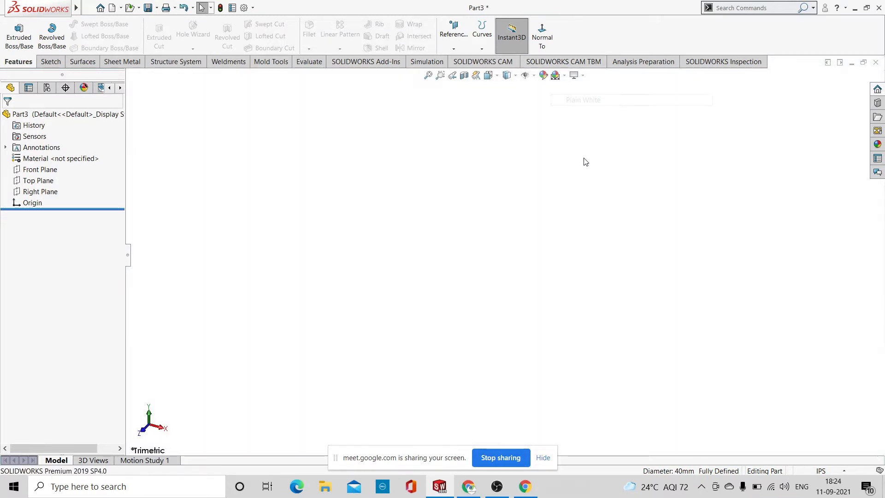
left_click(847, 472)
left_click(793, 429)
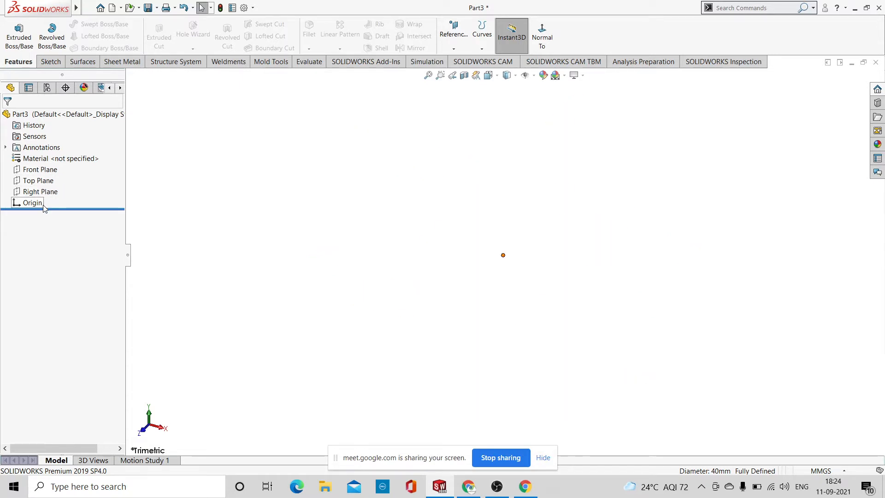
Sketch a six-sided polygon centred on the origin of the Front Plane, with an inscribed circle about 102 mm in diameter
left_click(53, 171)
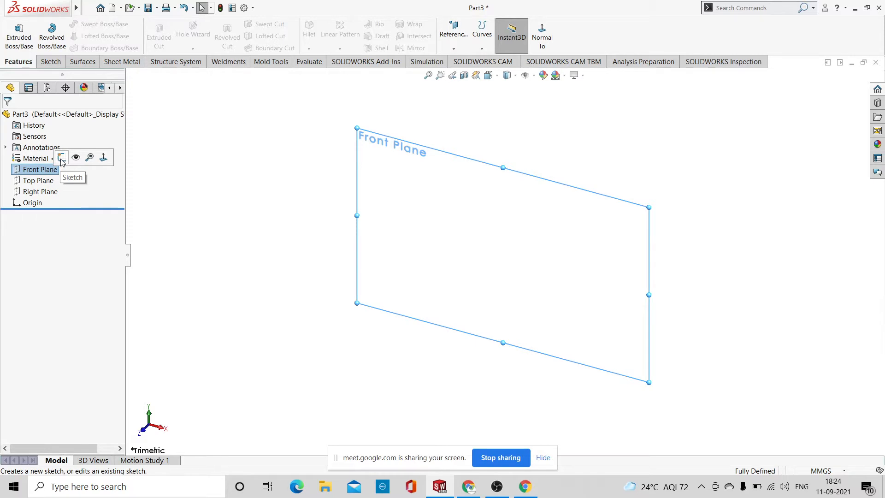
left_click(61, 160)
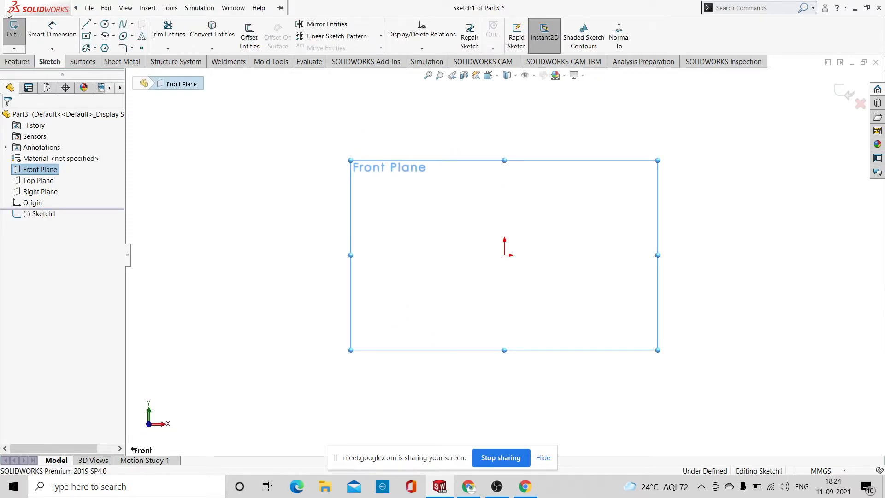
left_click(105, 49)
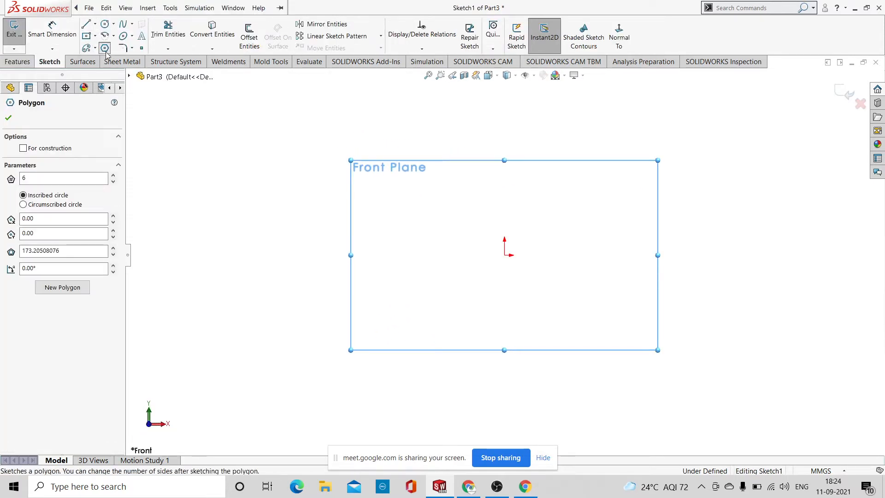
left_click(509, 255)
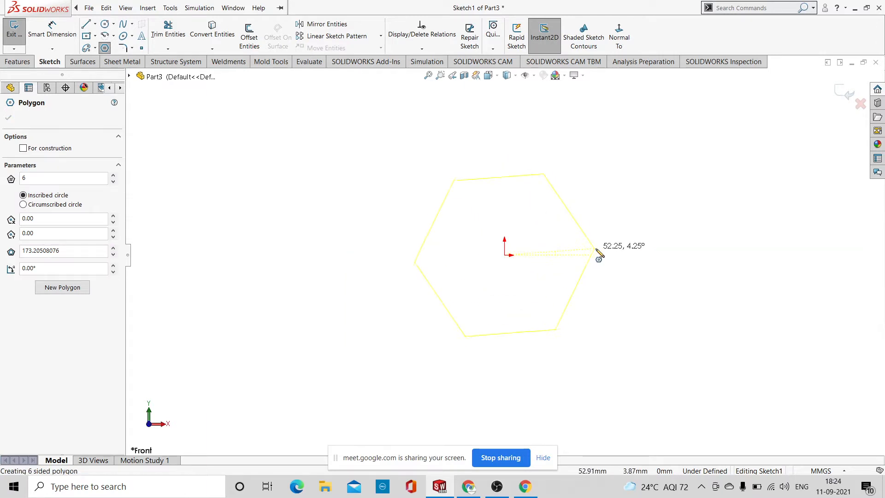
left_click(607, 255)
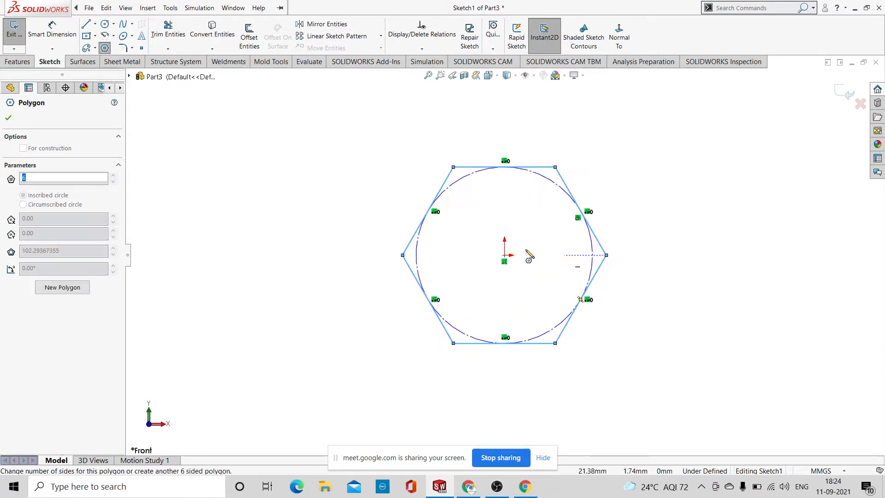
right_click(372, 207)
left_click(396, 213)
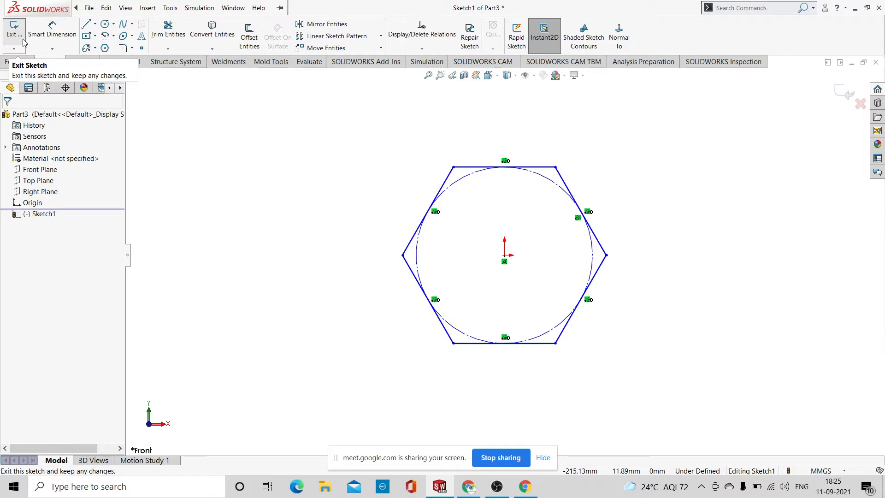
Dimension the hexagon's inscribed construction circle and set its diameter to 50 mm
left_click(53, 30)
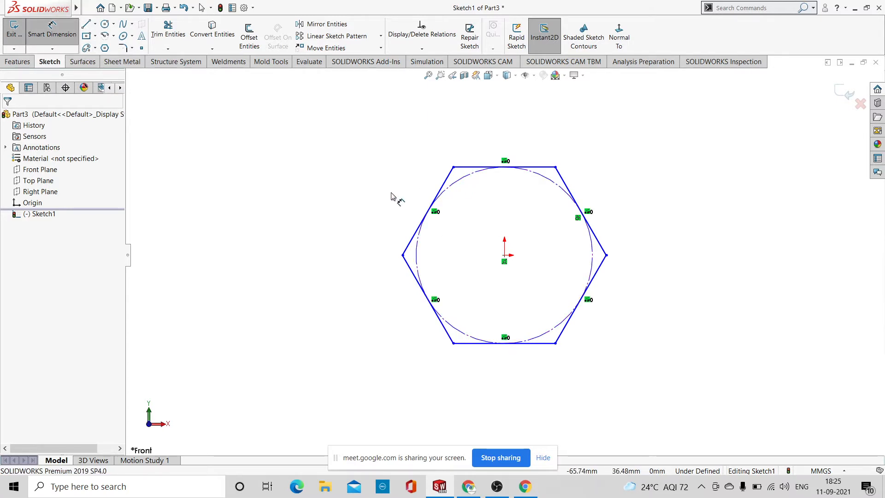
left_click(451, 190)
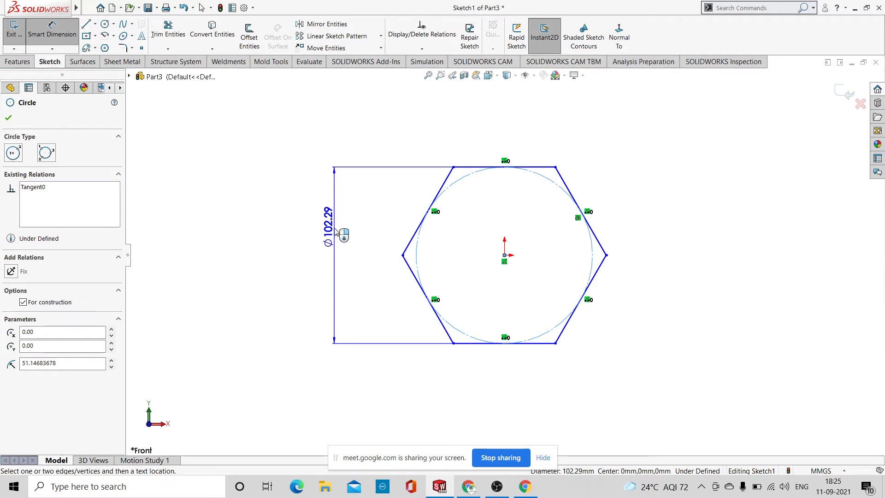
left_click(340, 234)
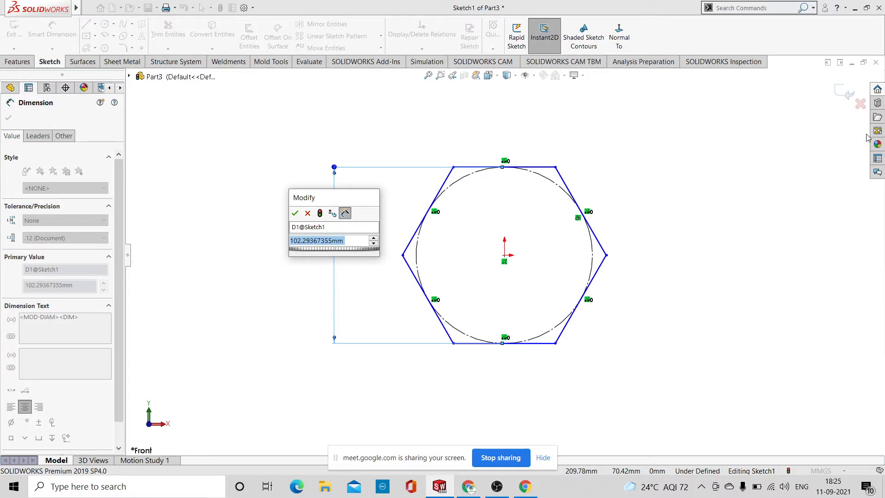
type("50")
key("Return")
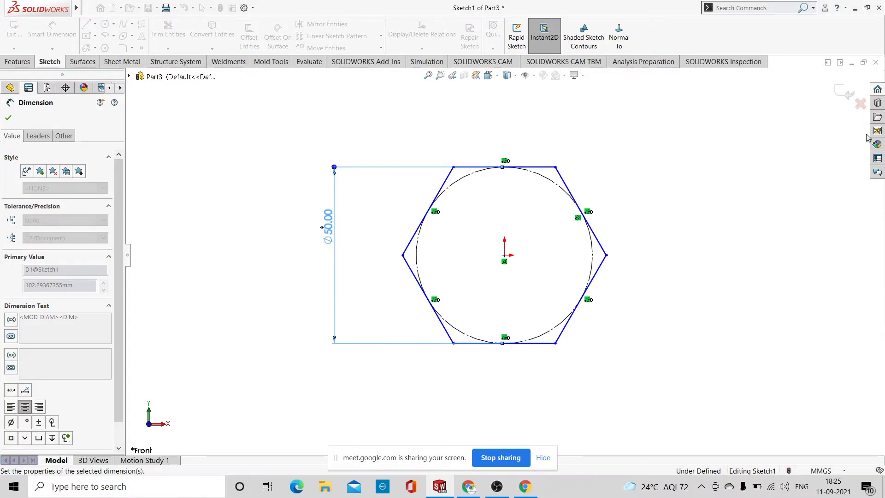
left_click(8, 118)
Extrude the hexagon sketch as a blind boss 10 mm deep
scroll(292, 276, "up", 4)
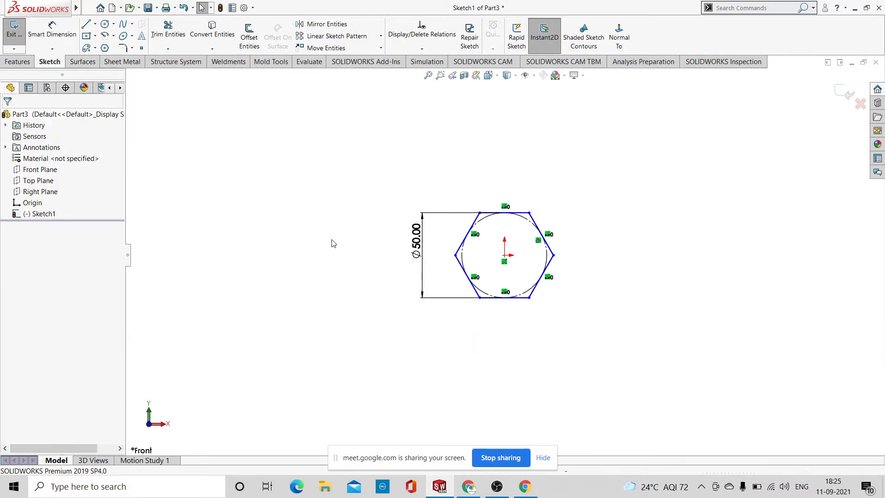
middle_click_drag(331, 243, 300, 275)
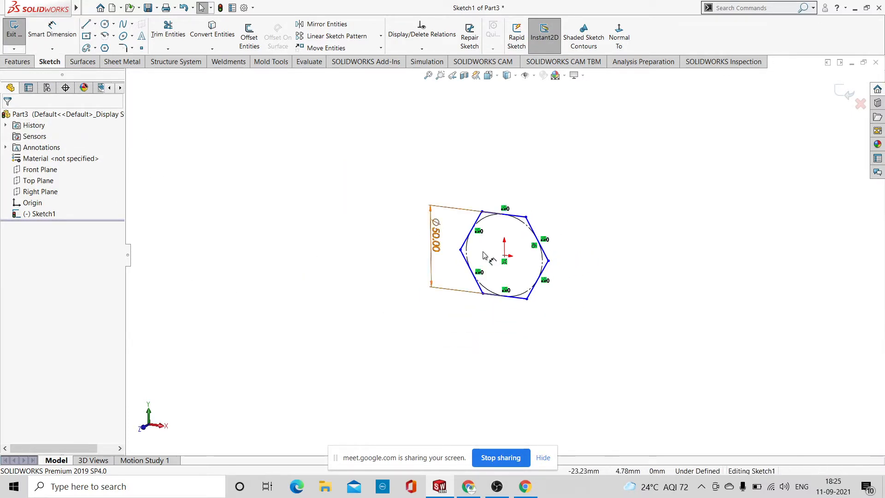
scroll(519, 272, "down", 3)
scroll(507, 257, "down", 3)
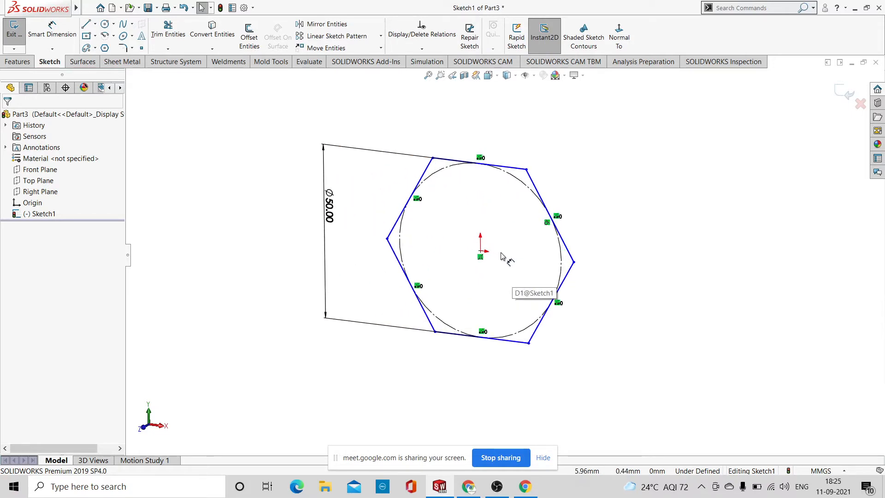
left_click(18, 64)
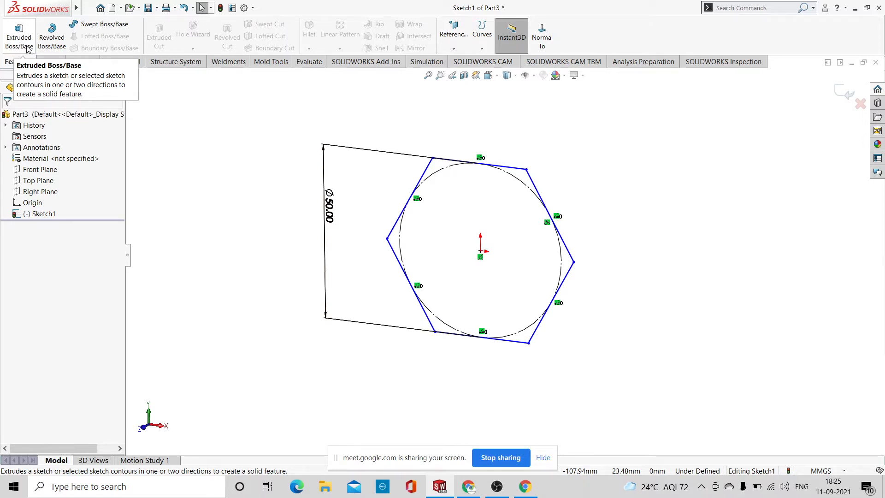
left_click(25, 52)
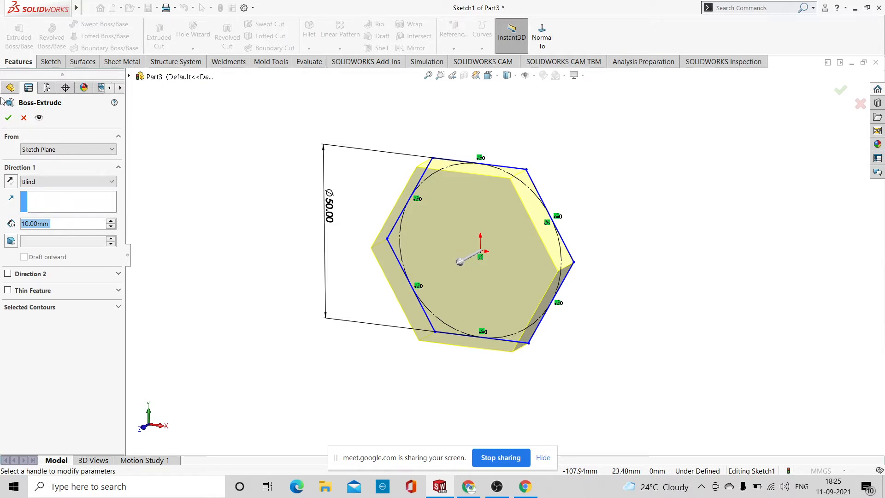
left_click(8, 117)
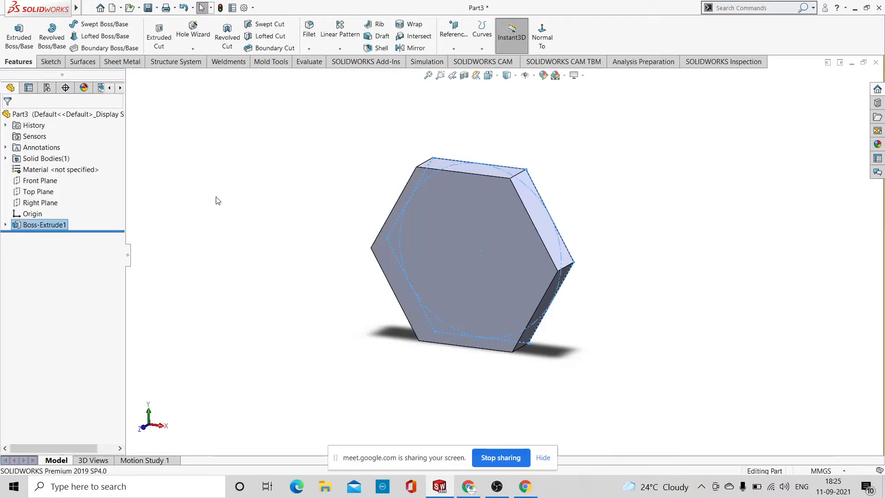
Start a new sketch on the back hexagonal face of the extruded body, viewed normal to the face
middle_click_drag(597, 153, 485, 336)
scroll(527, 227, "down", 4)
scroll(527, 227, "up", 3)
scroll(615, 153, "up", 3)
scroll(544, 177, "down", 5)
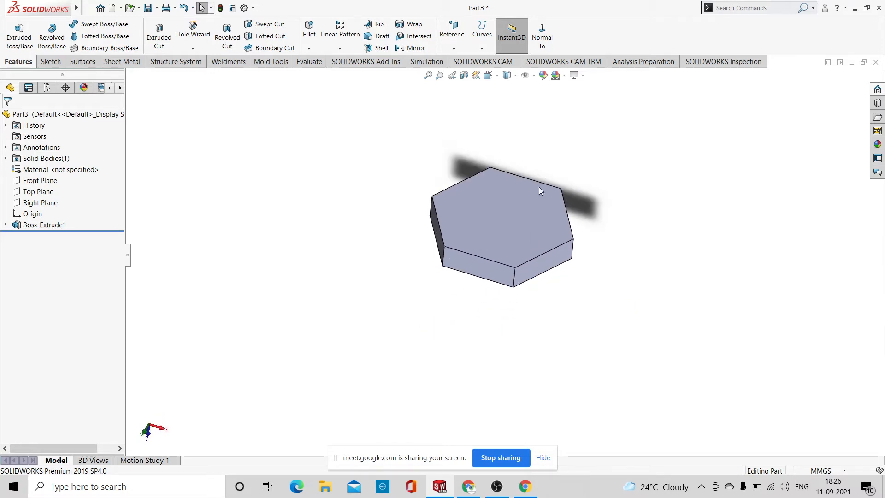
left_click(544, 213)
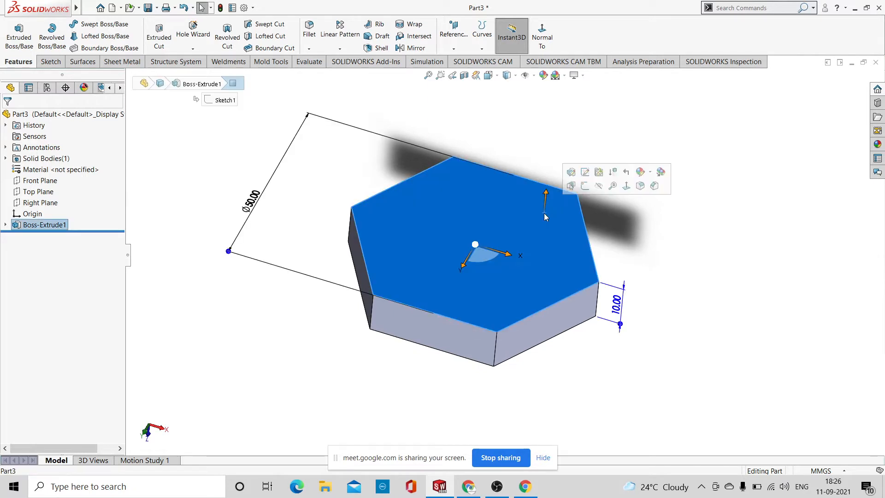
left_click(586, 186)
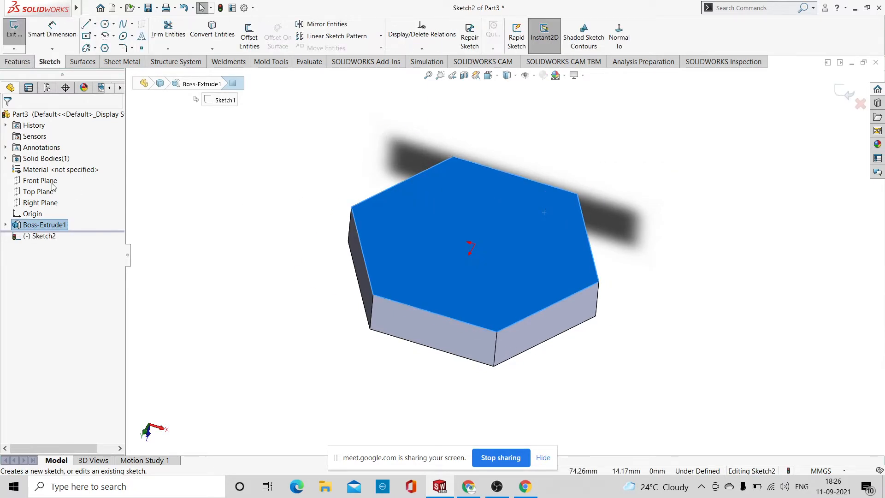
left_click(626, 50)
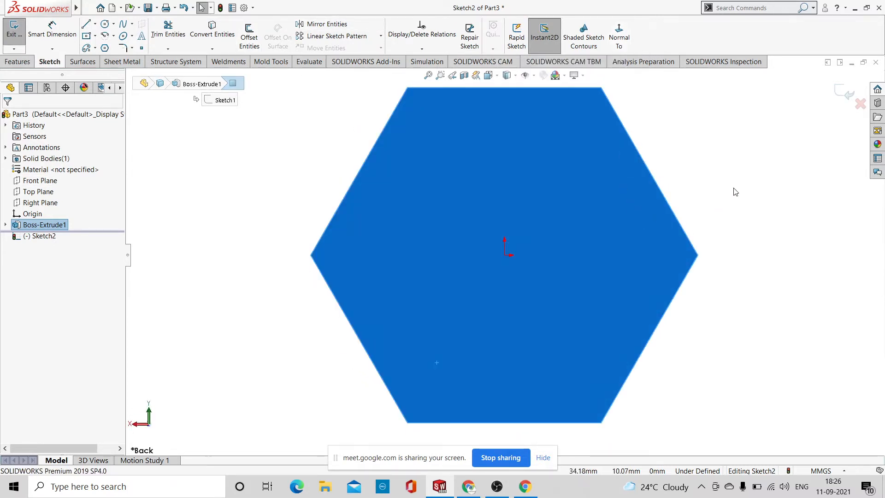
Sketch a circle of about 18.4 mm radius centred on the origin of the hexagonal face
left_click(105, 24)
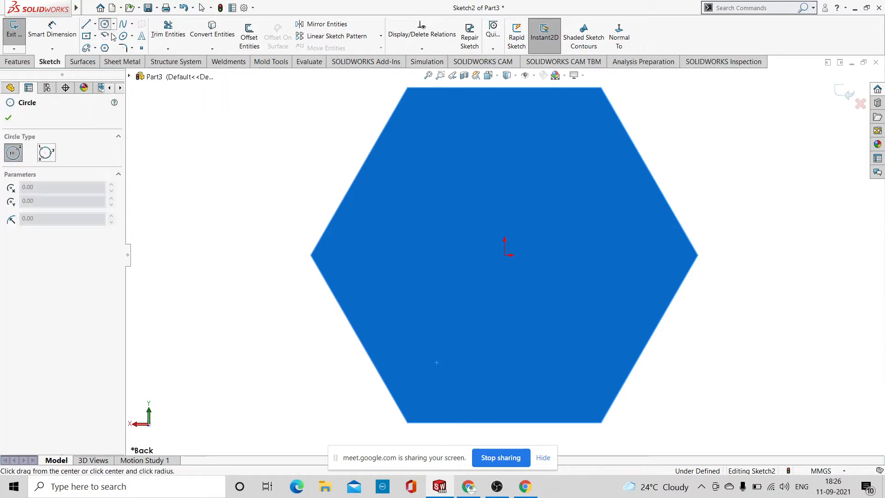
left_click(504, 255)
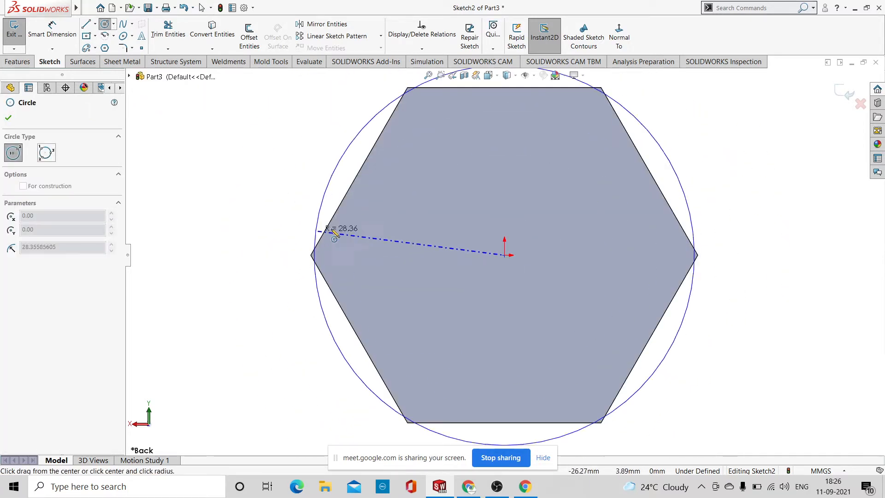
left_click(384, 229)
right_click(323, 228)
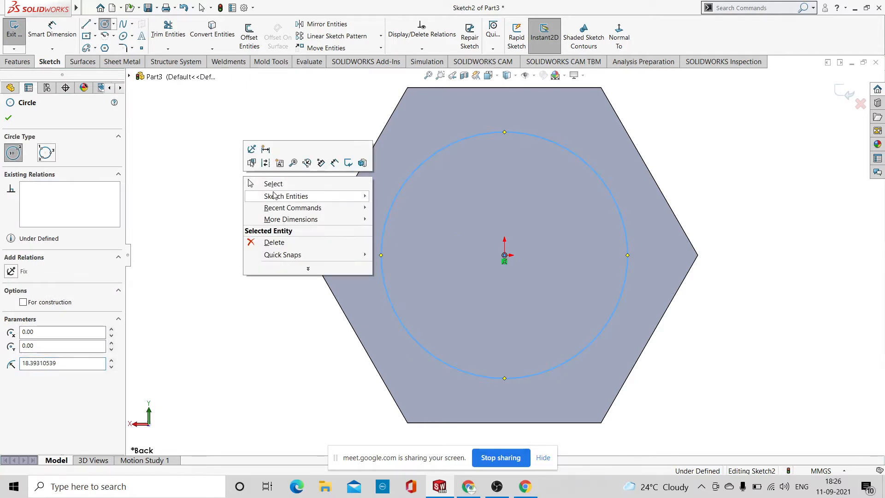
left_click(264, 184)
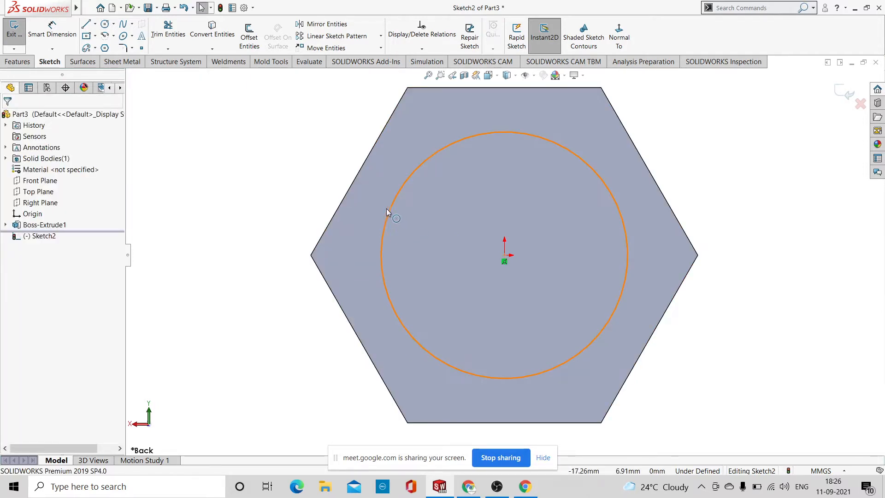
Dimension the circle on the back hexagonal face and set its diameter to 50 mm
left_click(52, 30)
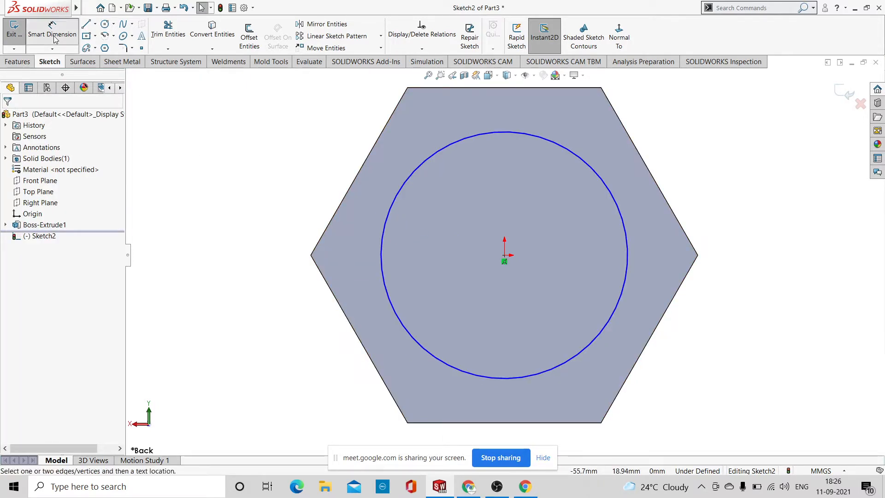
left_click(392, 205)
left_click(213, 220)
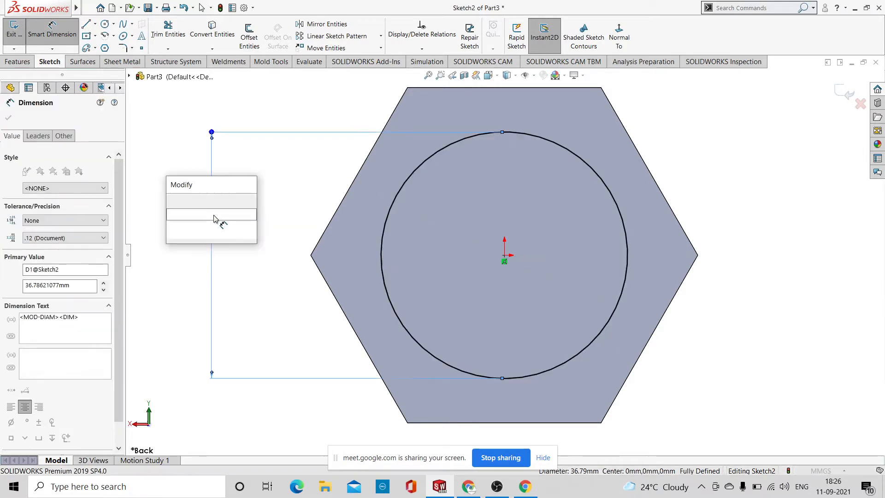
type("50")
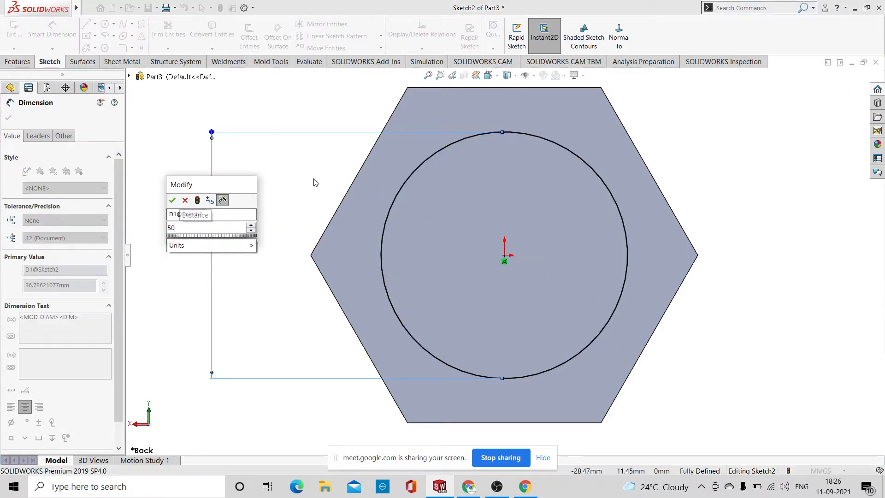
key("Return")
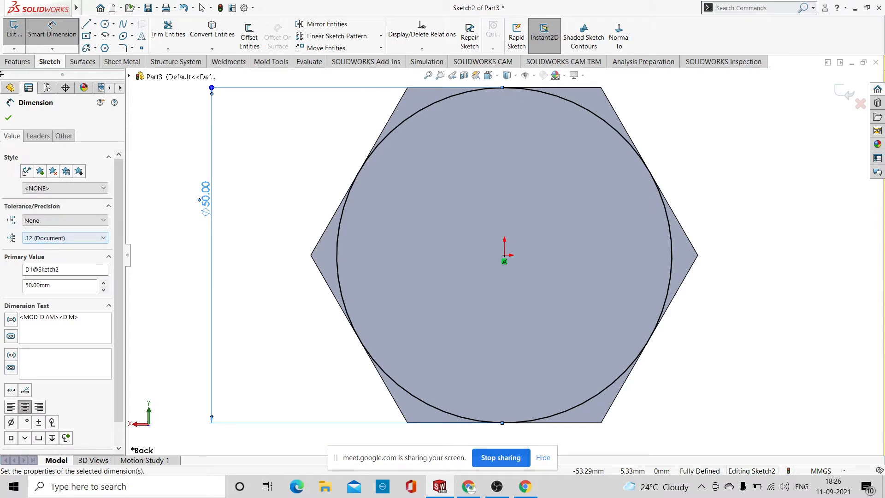
left_click(8, 118)
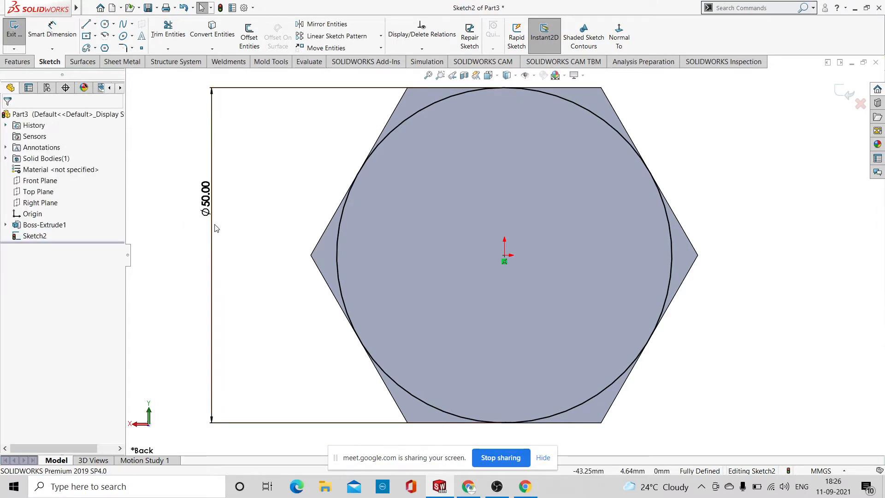
Chamfer the head's corners with a 10 mm blind Extruded Cut from the circle, using flip side to cut and a 60° draft
key("f")
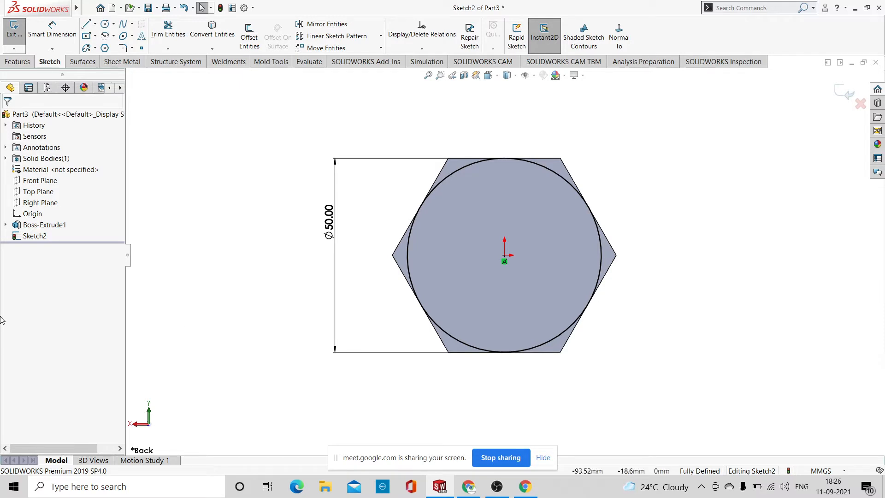
left_click(16, 62)
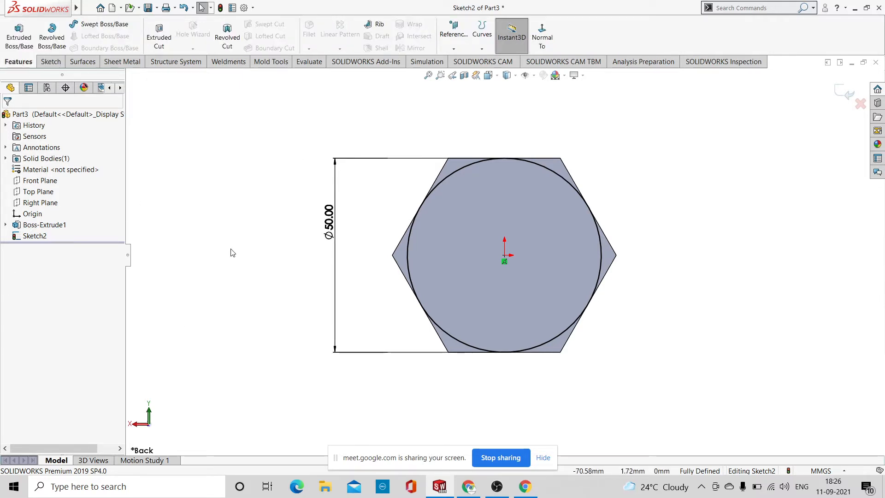
middle_click_drag(231, 251, 239, 140)
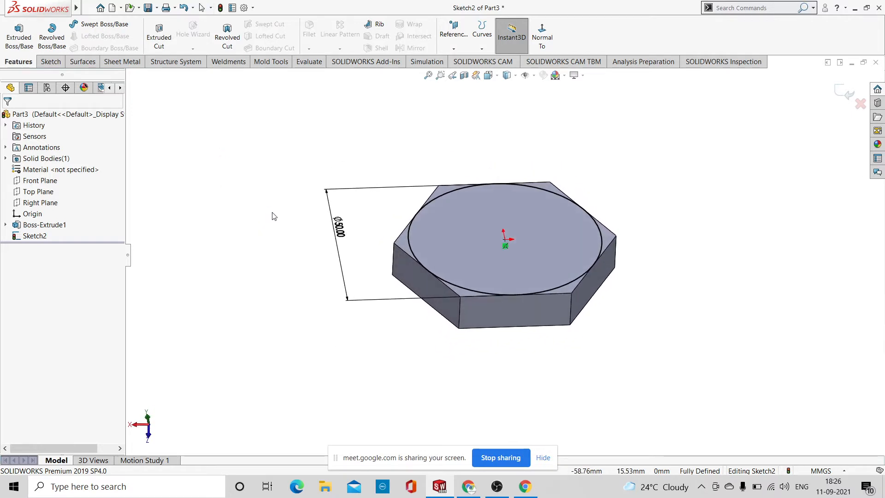
scroll(255, 234, "down", 1)
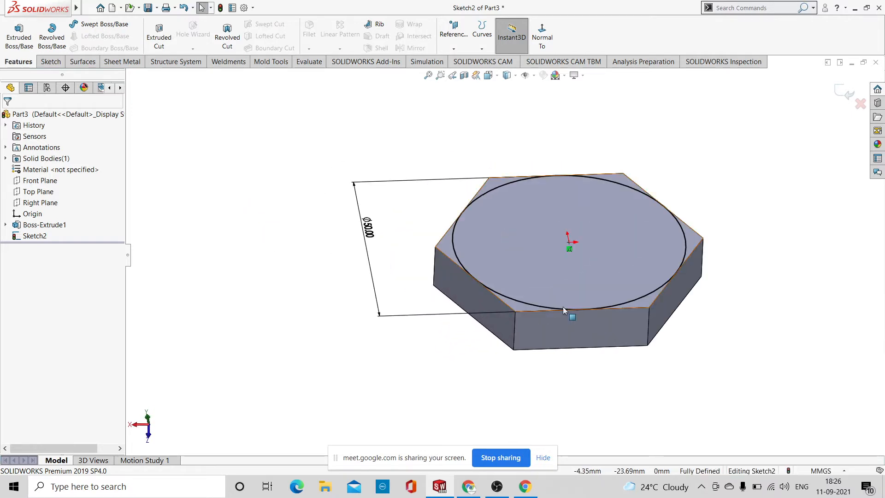
scroll(643, 299, "down", 2)
scroll(619, 301, "up", 2)
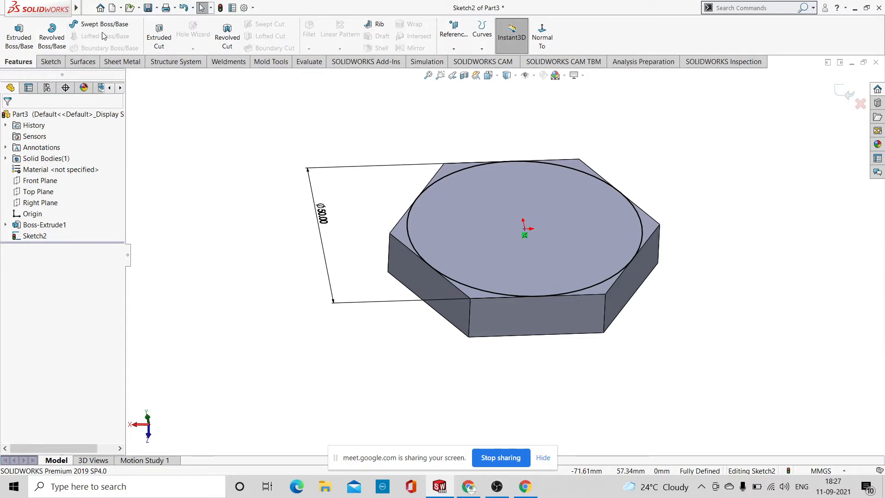
left_click(164, 49)
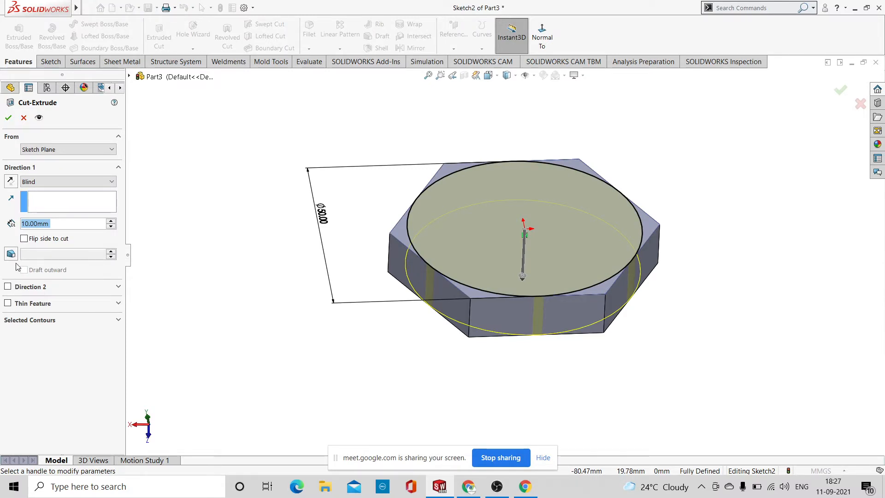
left_click(25, 240)
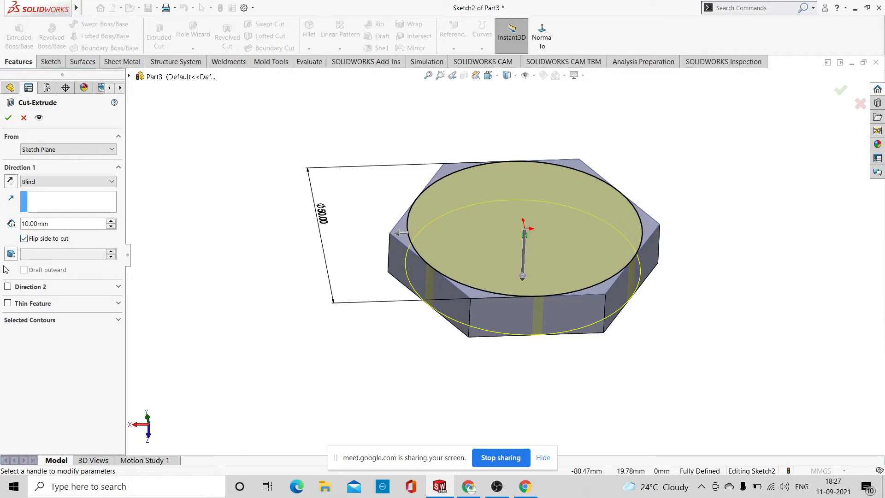
left_click(10, 254)
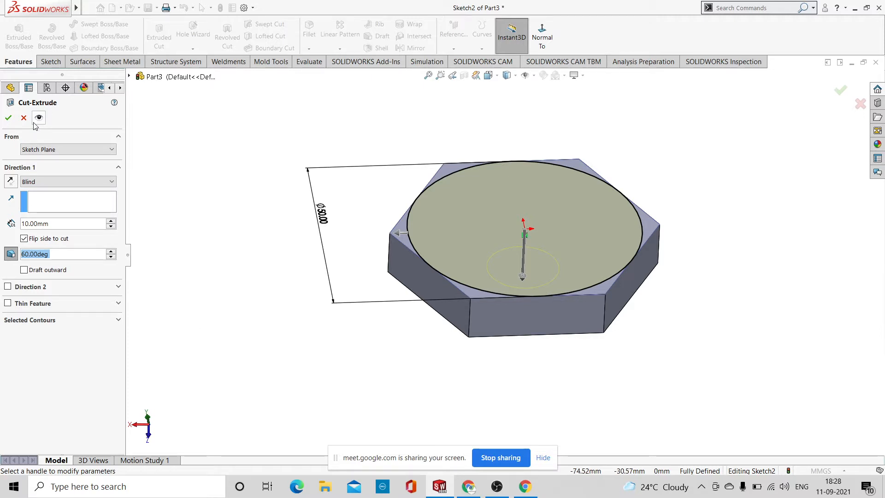
left_click(8, 118)
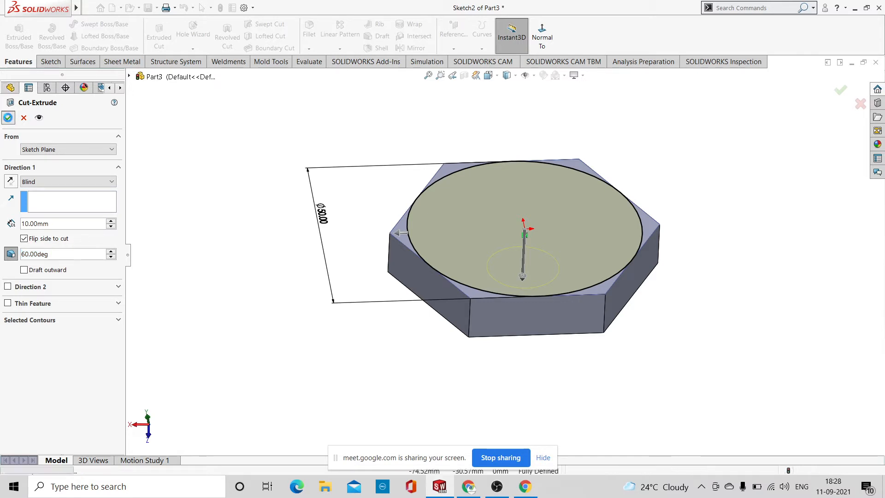
Start a new sketch on the flat, uncut hexagonal face of the bolt head, viewed normal to the face
middle_click_drag(825, 140, 755, 200)
scroll(599, 229, "down", 3)
scroll(599, 229, "up", 2)
middle_click_drag(633, 224, 713, 145)
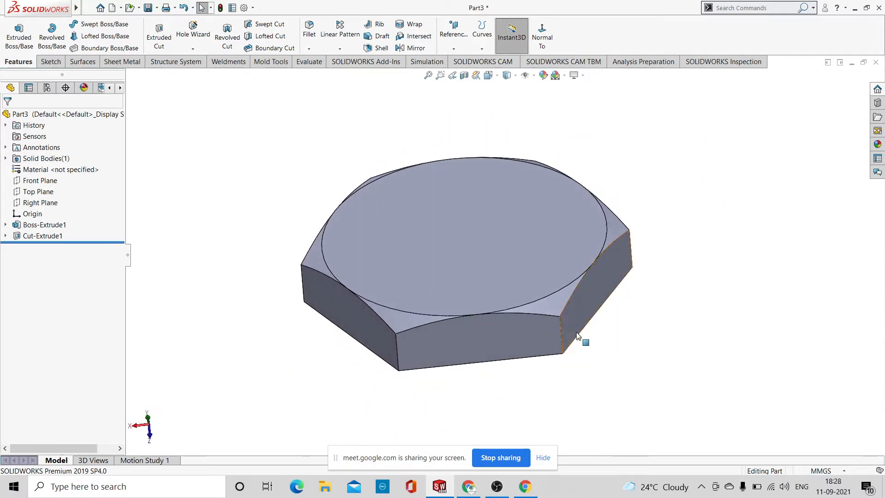
mouse_move(636, 333)
middle_mouse_down()
mouse_move(585, 368)
mouse_move(607, 292)
mouse_move(646, 267)
mouse_move(646, 346)
mouse_move(602, 355)
mouse_move(627, 202)
mouse_move(638, 323)
mouse_move(601, 338)
mouse_move(650, 291)
mouse_move(612, 270)
middle_mouse_up()
middle_click_drag(558, 239, 560, 328)
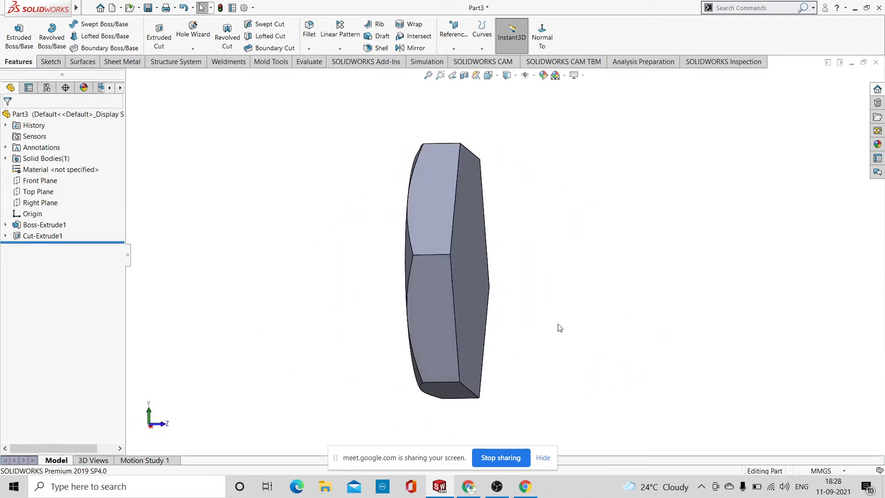
left_click(480, 303)
left_click(516, 273)
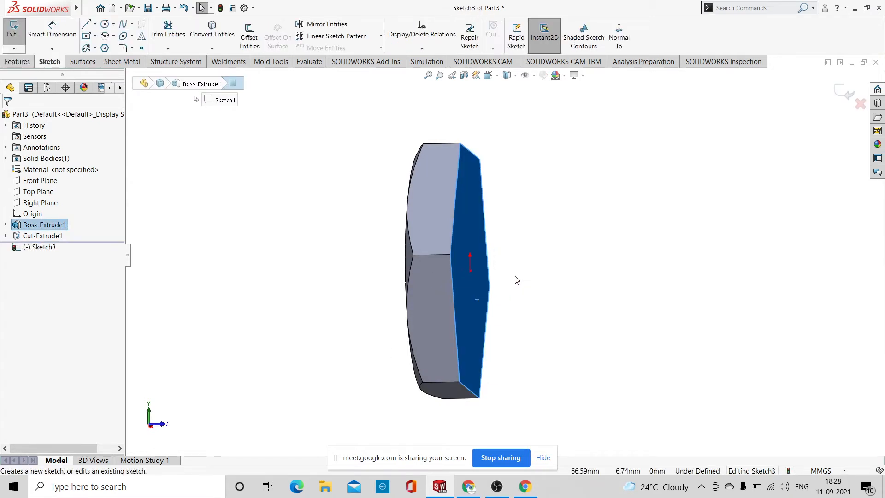
left_click(617, 41)
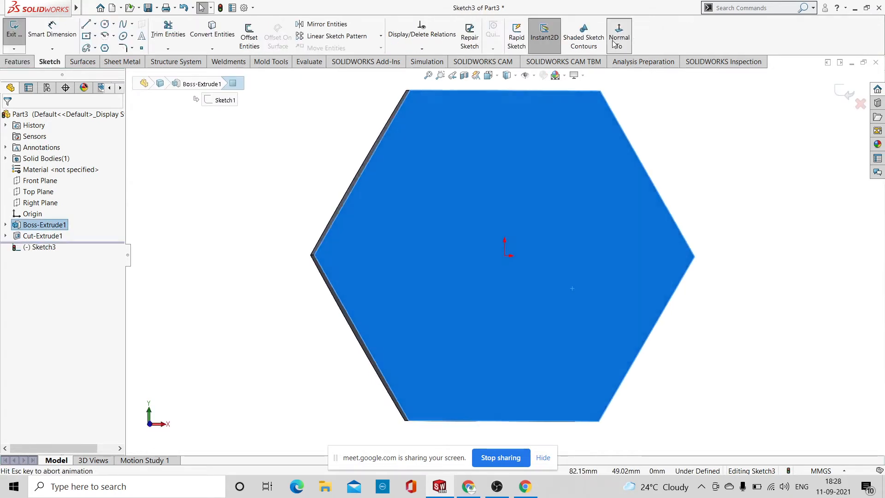
Sketch a circle of about 17.6 mm radius centred on the origin of the flat hexagonal face
left_click(104, 24)
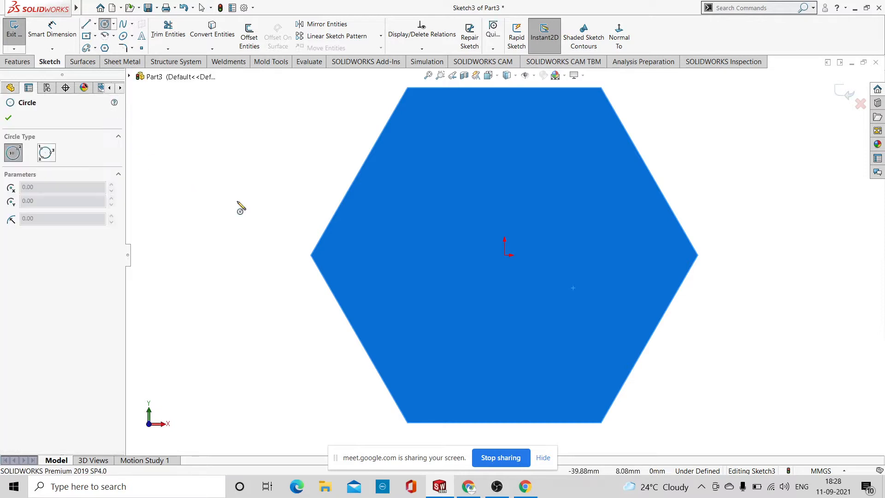
left_click(504, 254)
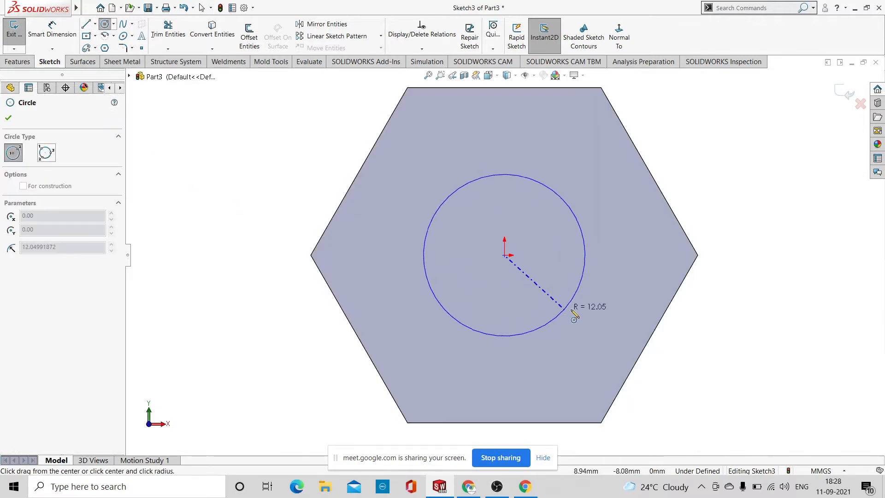
left_click(621, 256)
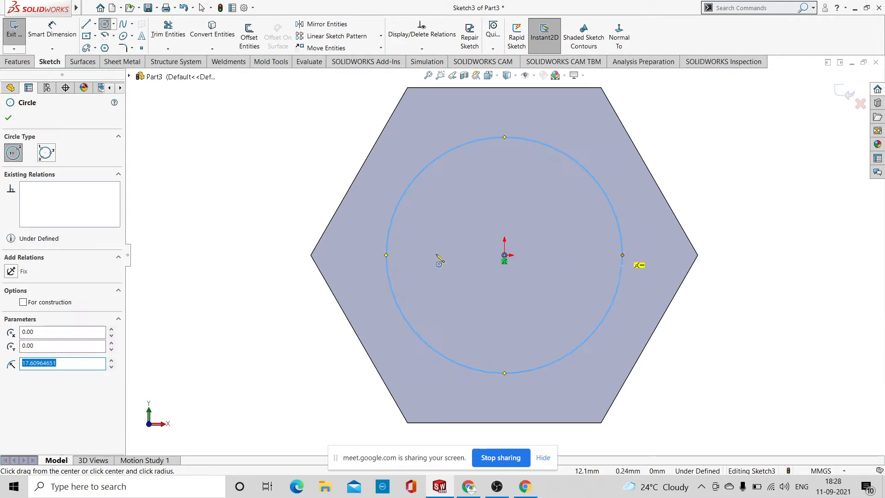
left_click(8, 117)
Dimension the shank circle and set its diameter to 40 mm
scroll(188, 225, "up", 4)
middle_click_drag(249, 245, 289, 293)
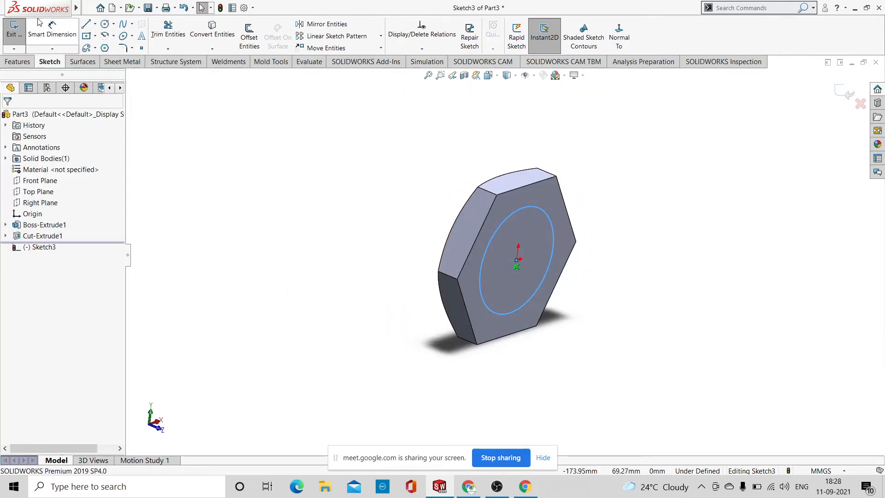
left_click(46, 35)
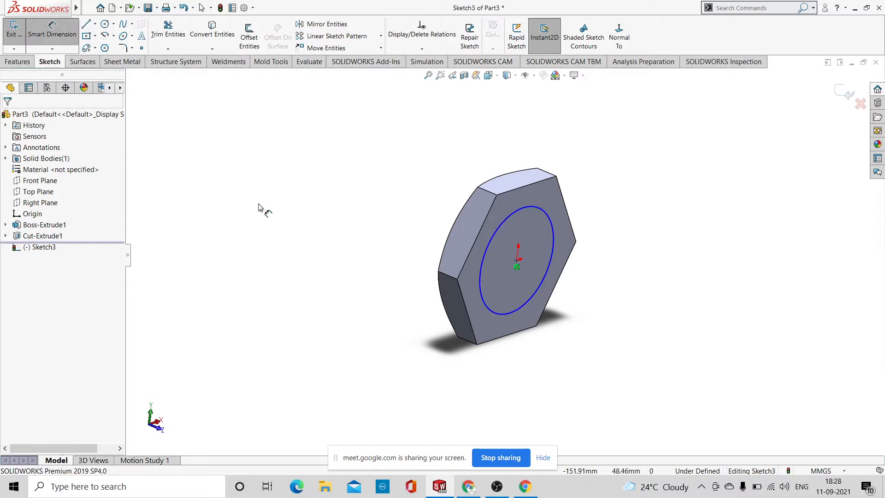
left_click(485, 259)
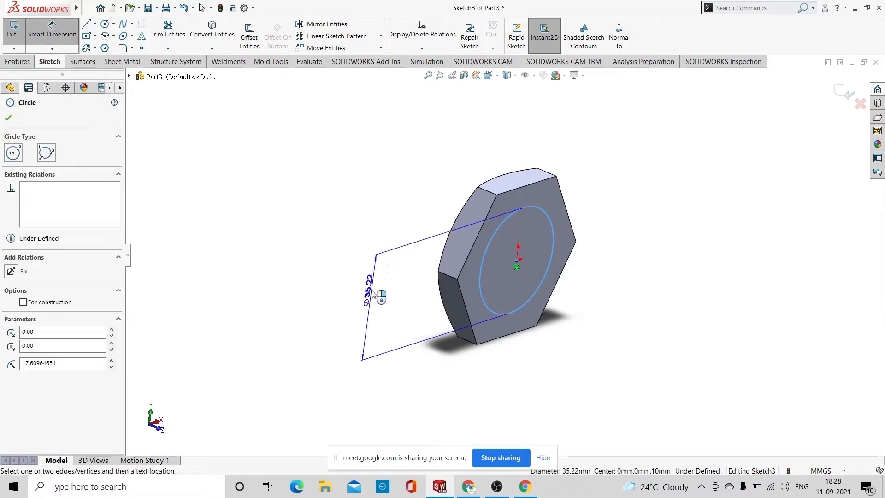
left_click(374, 294)
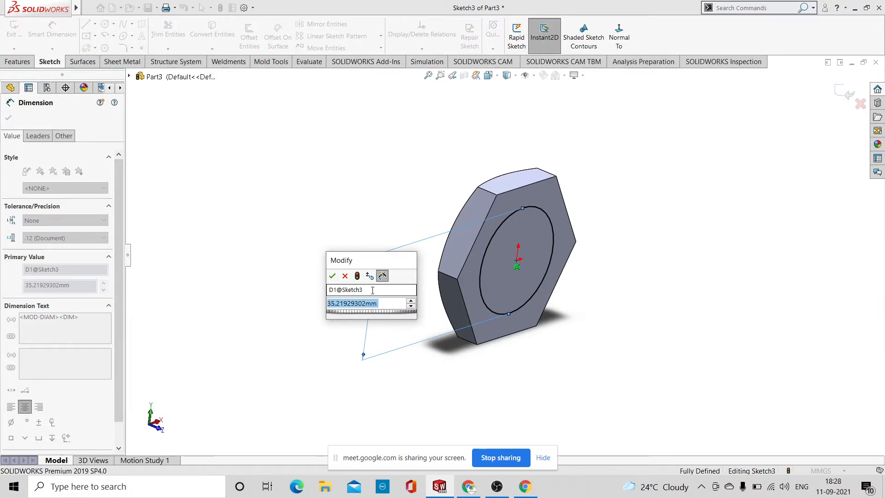
type("40")
key("Return")
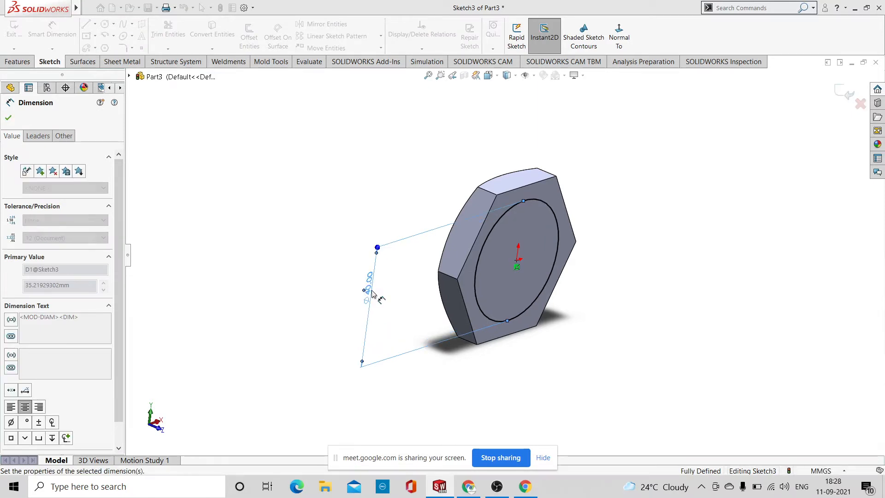
left_click(8, 118)
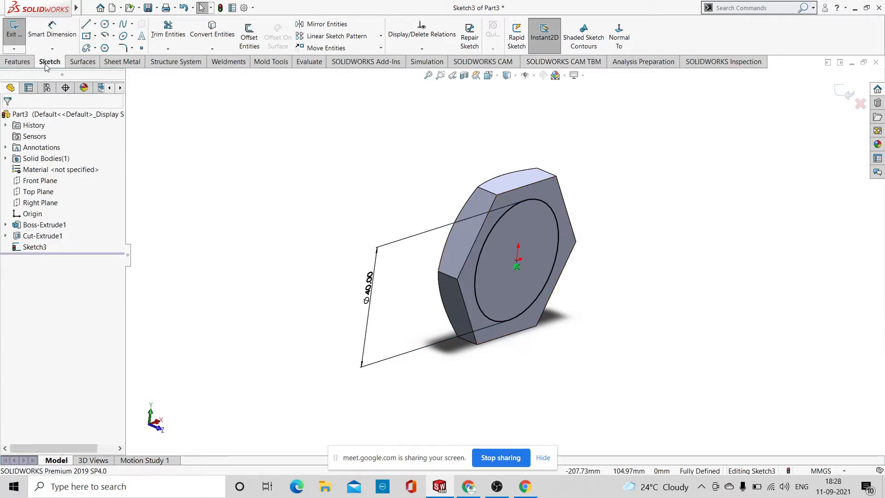
Extrude the 40 mm circle as a blind boss 100 mm long, merged with the head, to form the bolt shank
left_click(17, 62)
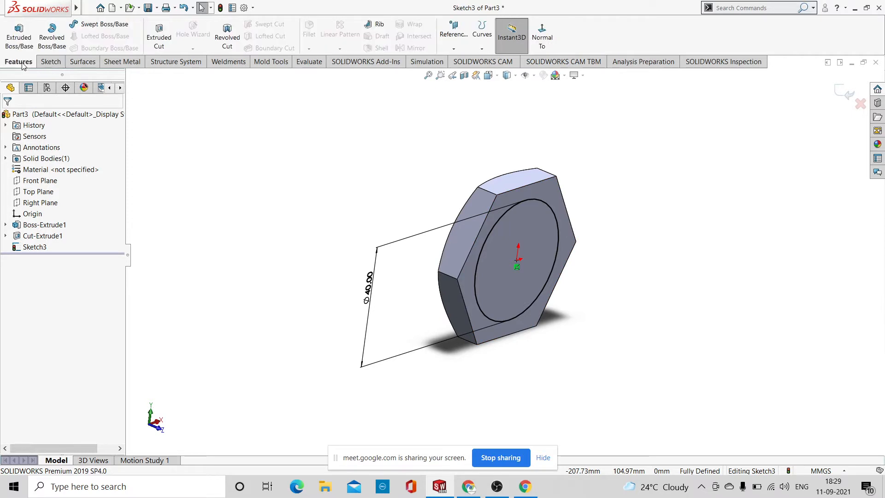
left_click(19, 37)
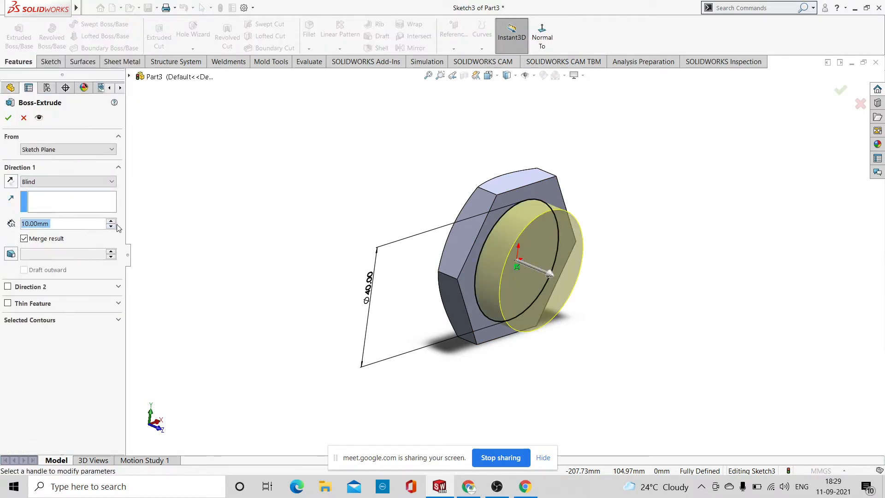
left_click(111, 221)
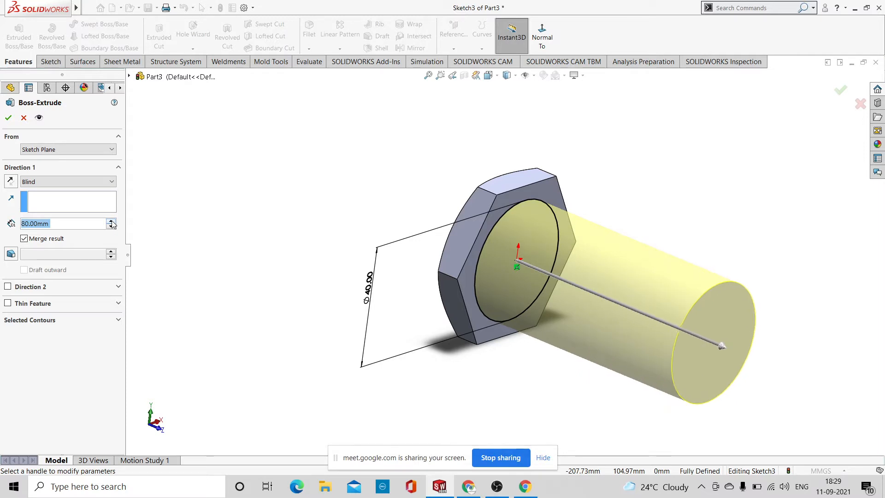
left_click(111, 221)
left_click(112, 221)
left_click(112, 221)
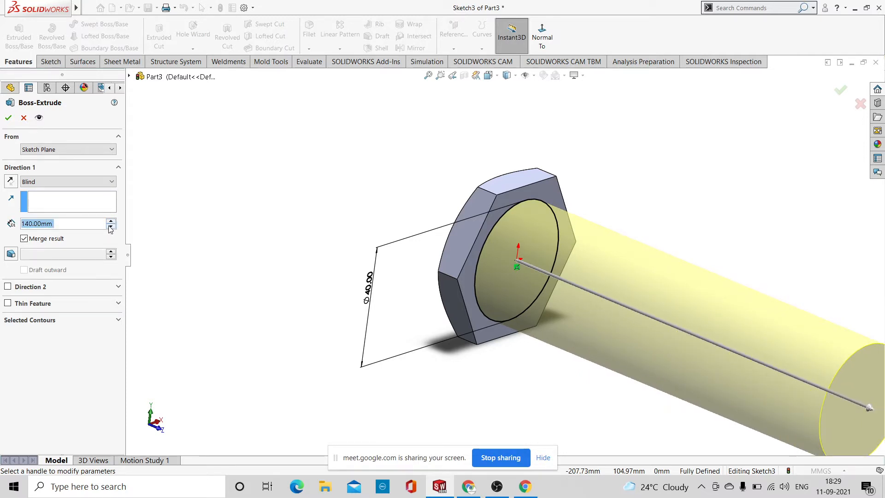
left_click(110, 226)
left_click(110, 227)
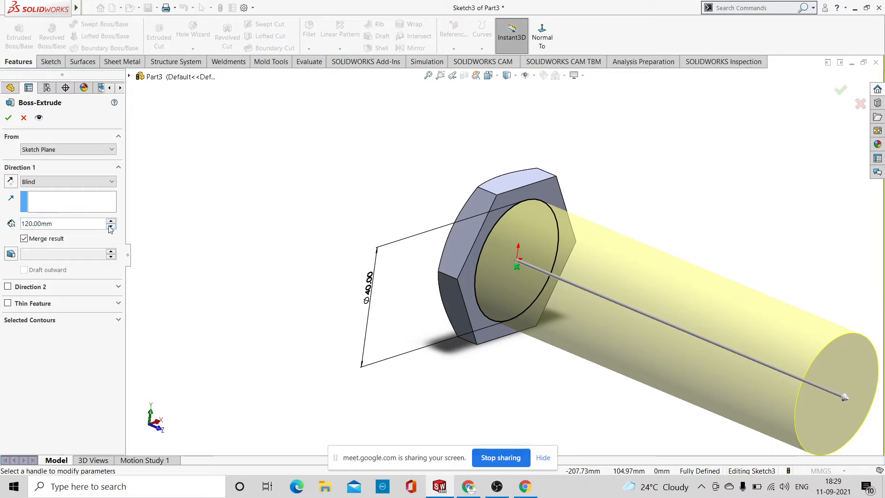
left_click(111, 227)
left_click(110, 226)
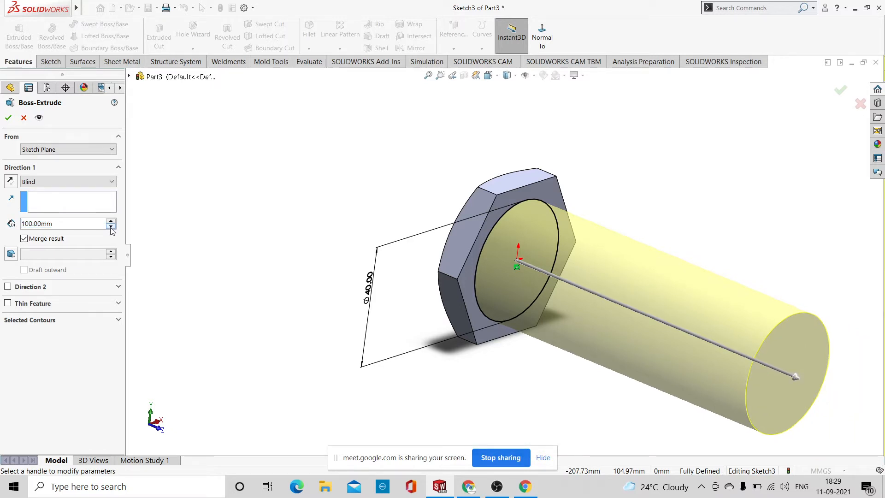
key("Return")
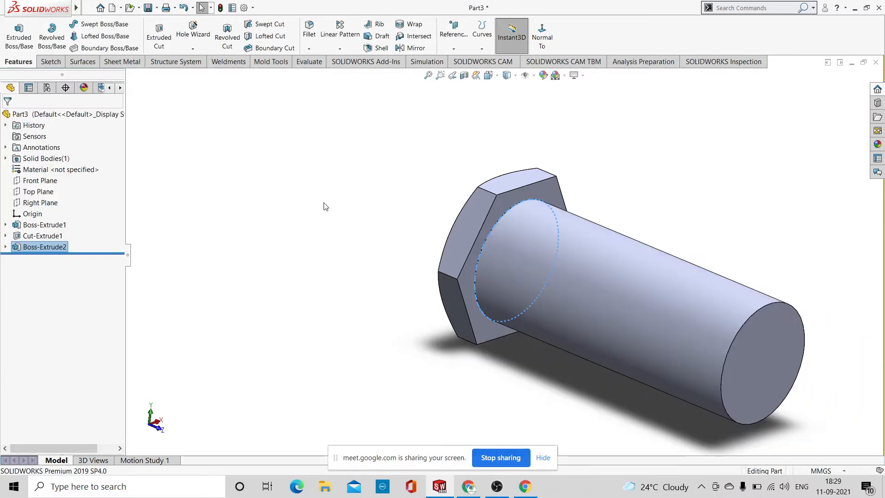
middle_click_drag(337, 188, 362, 280)
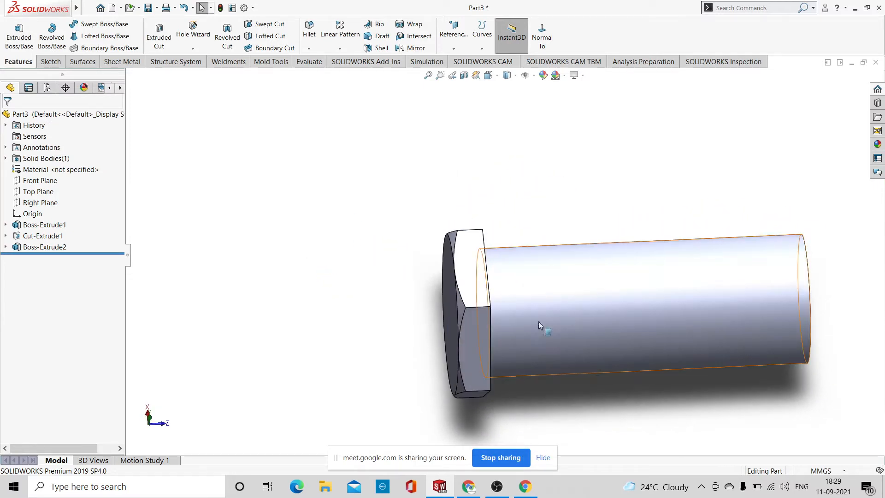
Start a sketch on the shank's free circular end face and convert the face's 40 mm circular edge into the sketch
scroll(638, 279, "up", 2)
scroll(646, 281, "down", 5)
scroll(451, 245, "up", 3)
middle_click_drag(652, 289, 619, 290)
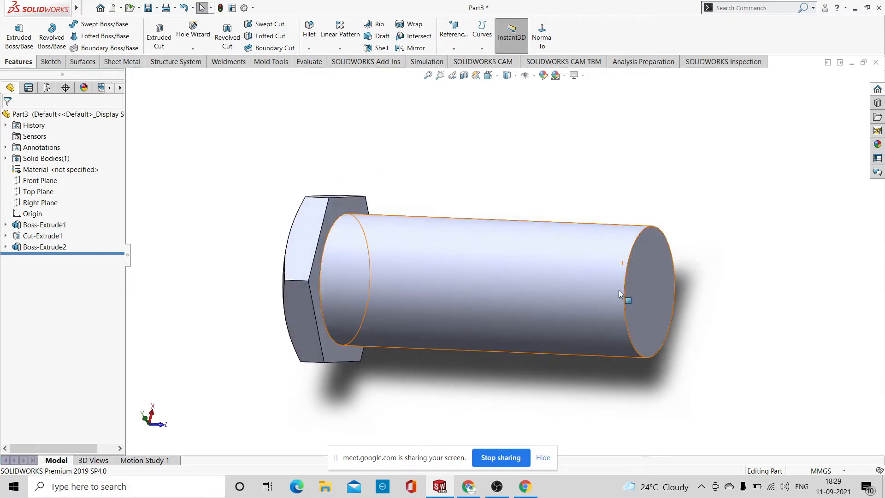
scroll(635, 311, "down", 4)
scroll(635, 309, "up", 4)
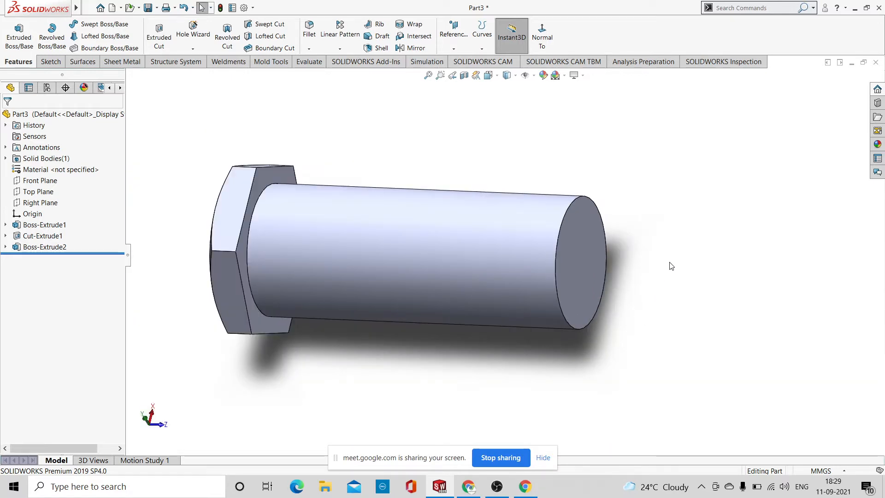
middle_click_drag(682, 287, 635, 276)
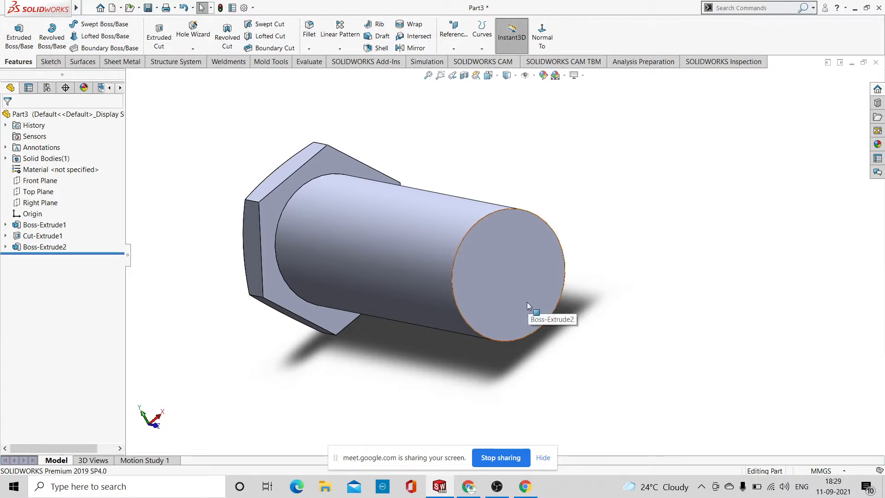
left_click(530, 272)
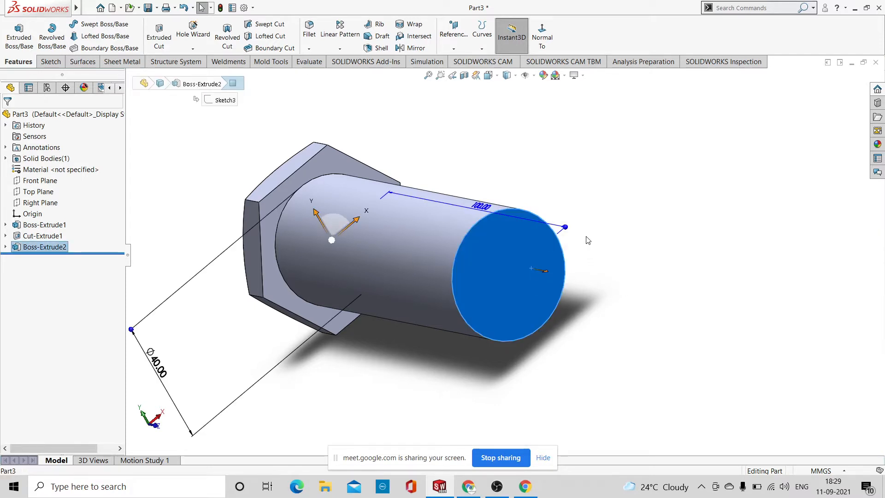
left_click(542, 284)
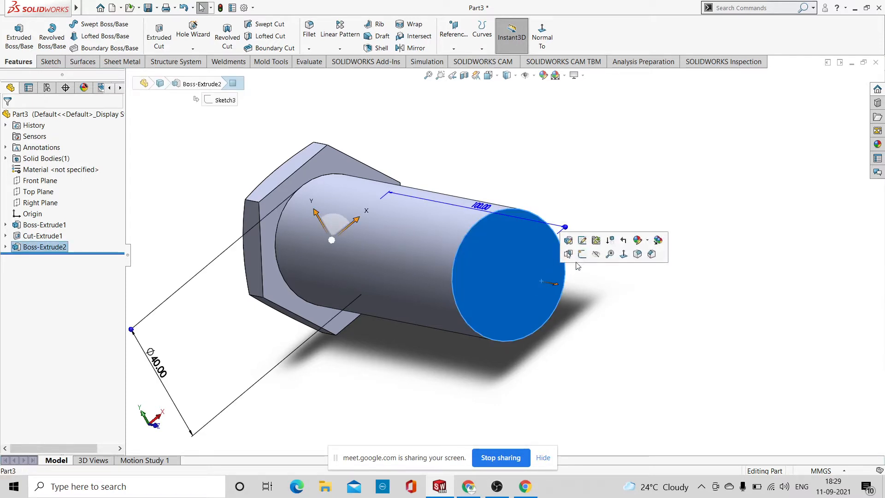
left_click(621, 221)
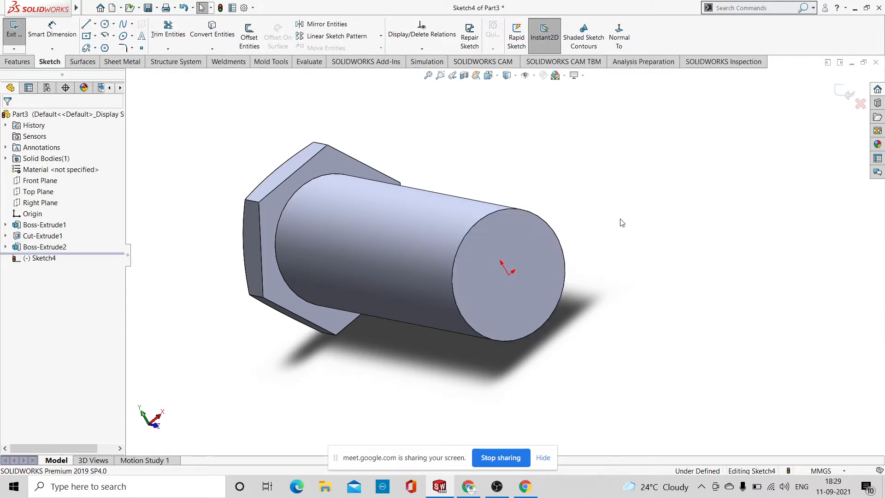
left_click(494, 216)
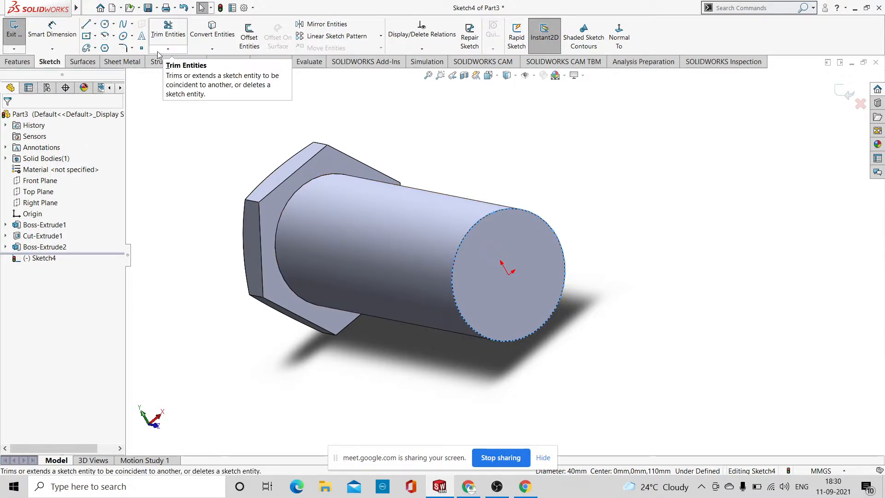
left_click(206, 40)
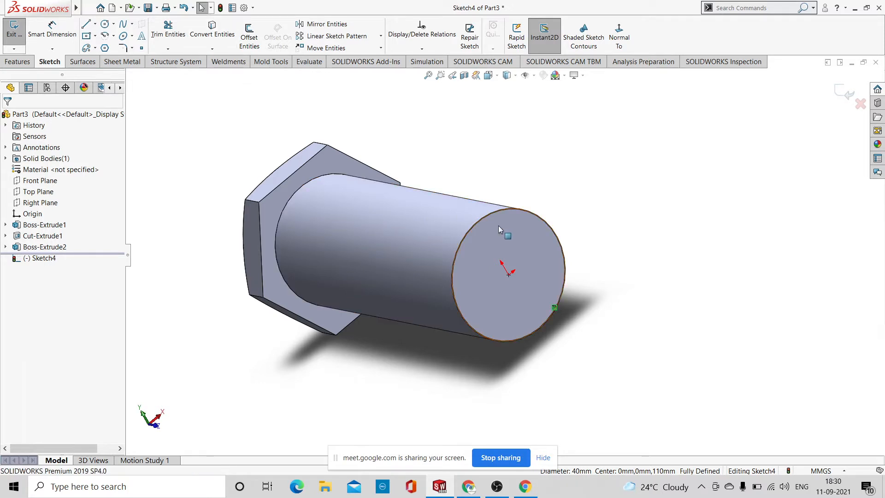
Create a clockwise helix from the converted circle, running toward the head, with a constant 1.5 mm pitch, 50 revolutions and a 135° start angle
mouse_move(638, 247)
middle_mouse_down()
mouse_move(625, 259)
mouse_move(714, 237)
mouse_move(696, 251)
mouse_move(701, 231)
middle_mouse_up()
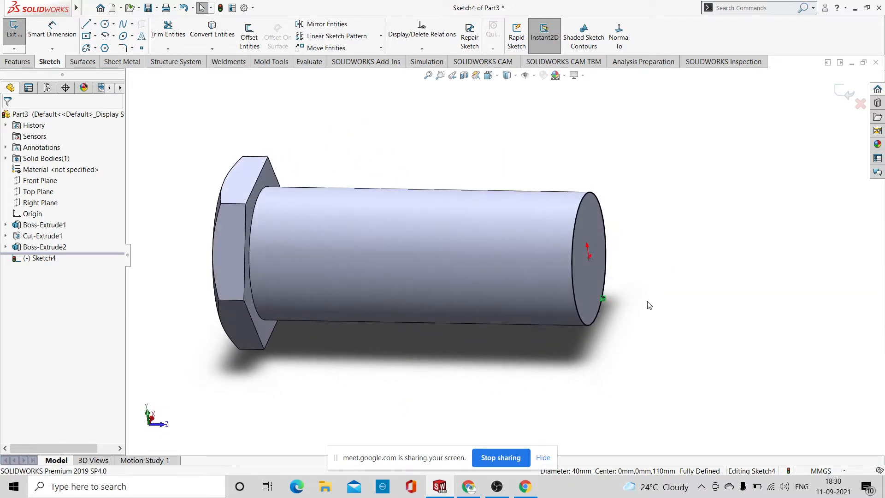
mouse_move(648, 302)
middle_mouse_down()
mouse_move(614, 272)
mouse_move(616, 253)
mouse_move(599, 266)
mouse_move(625, 223)
mouse_move(635, 262)
mouse_move(636, 249)
middle_mouse_up()
middle_click_drag(601, 158, 638, 182)
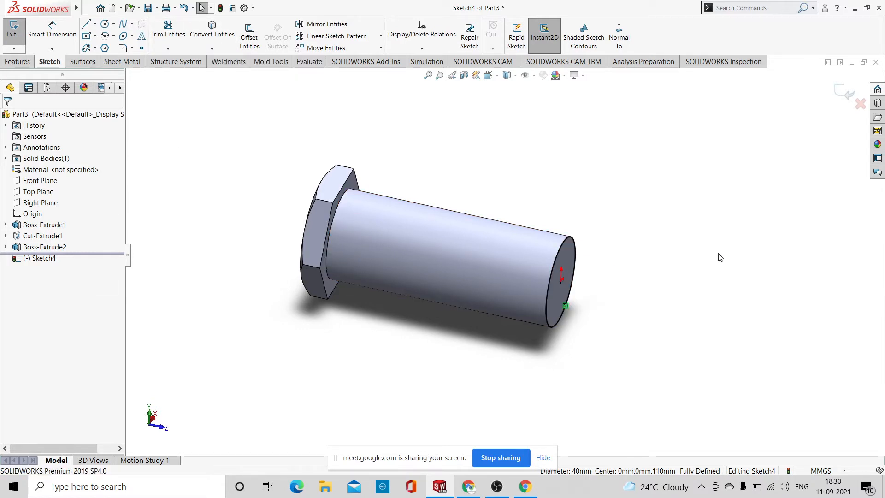
middle_click_drag(720, 257, 620, 192)
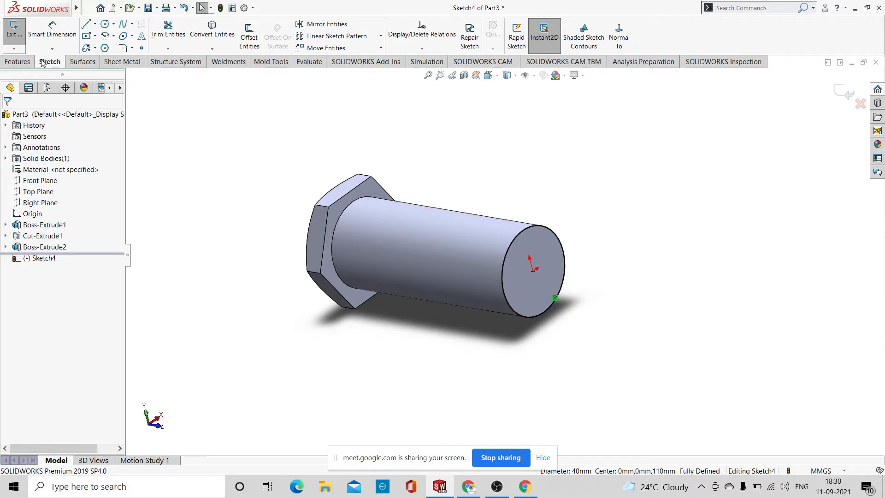
left_click(17, 61)
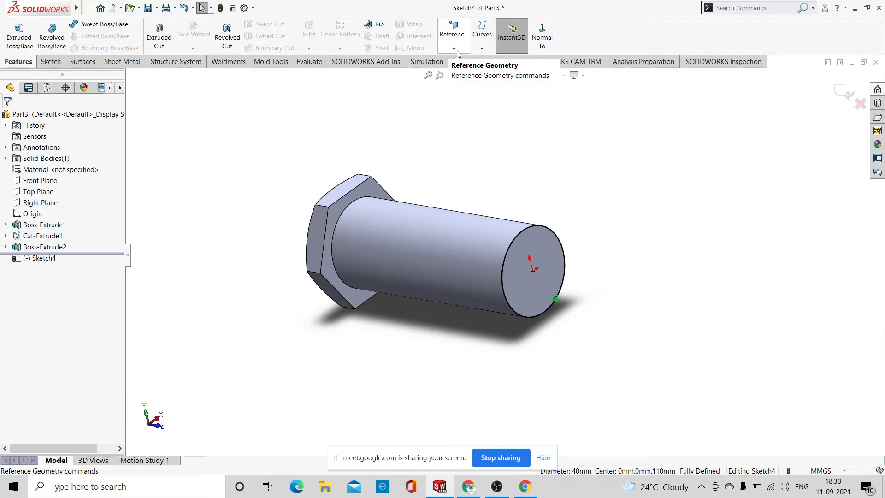
left_click(483, 52)
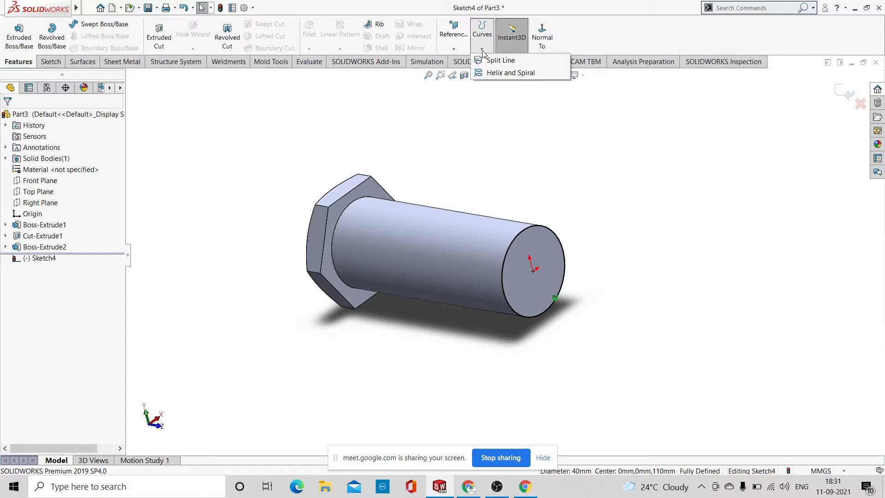
left_click(492, 74)
middle_click_drag(453, 158, 650, 176)
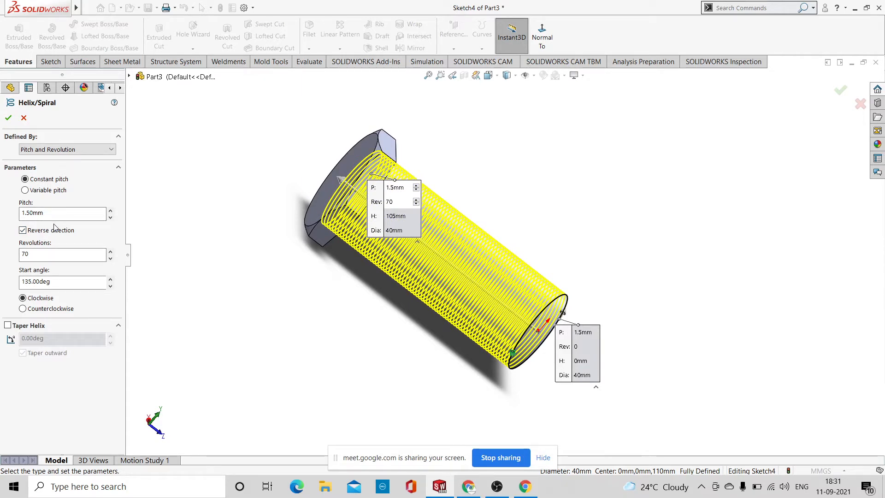
left_click_drag(75, 256, 16, 257)
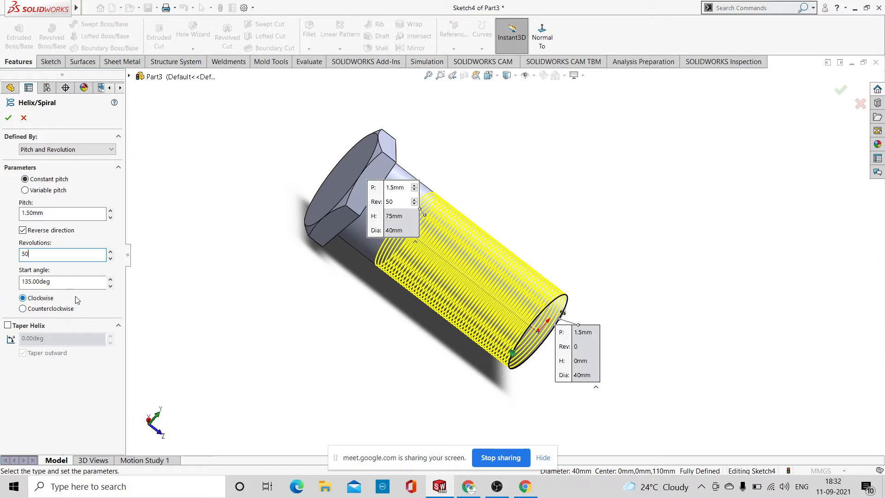
left_click(8, 117)
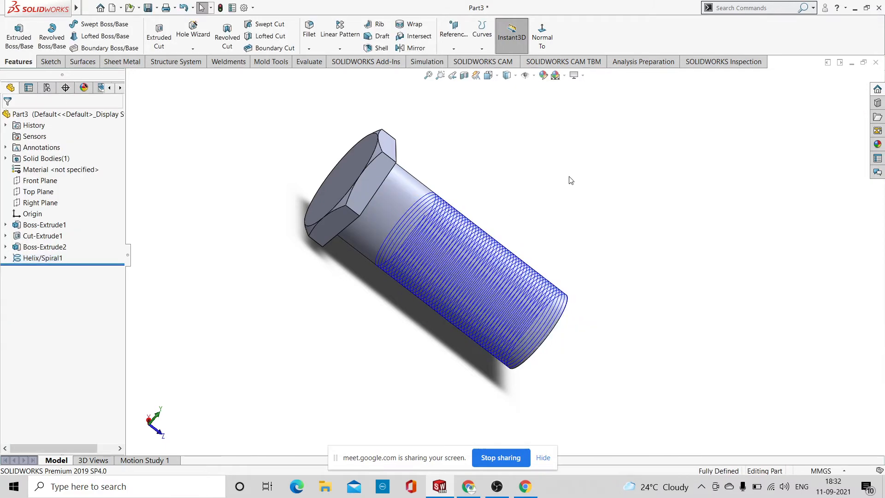
Create a reference plane perpendicular to the helix and coincident with its end point nearest the bolt head
middle_click_drag(666, 216, 678, 239)
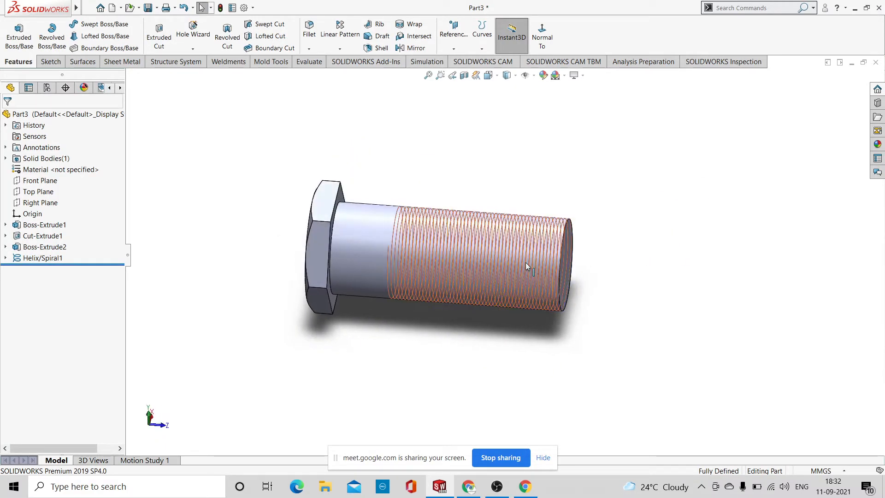
scroll(521, 261, "down", 2)
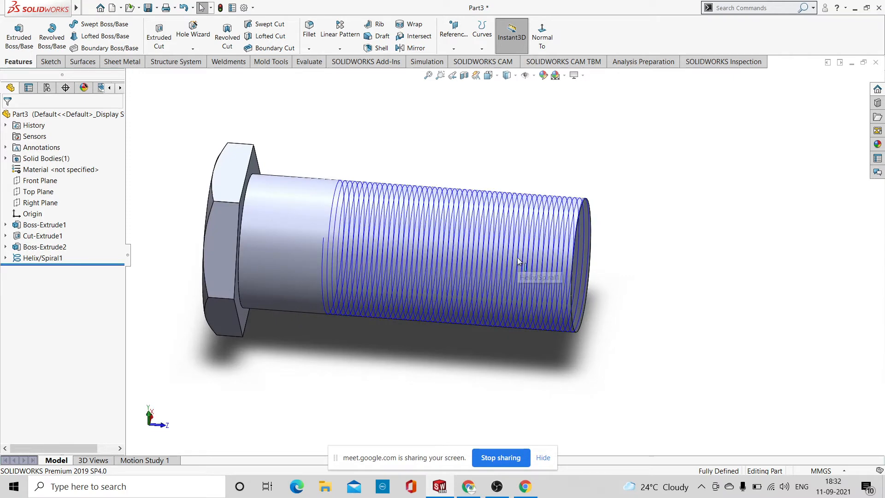
left_click(555, 243)
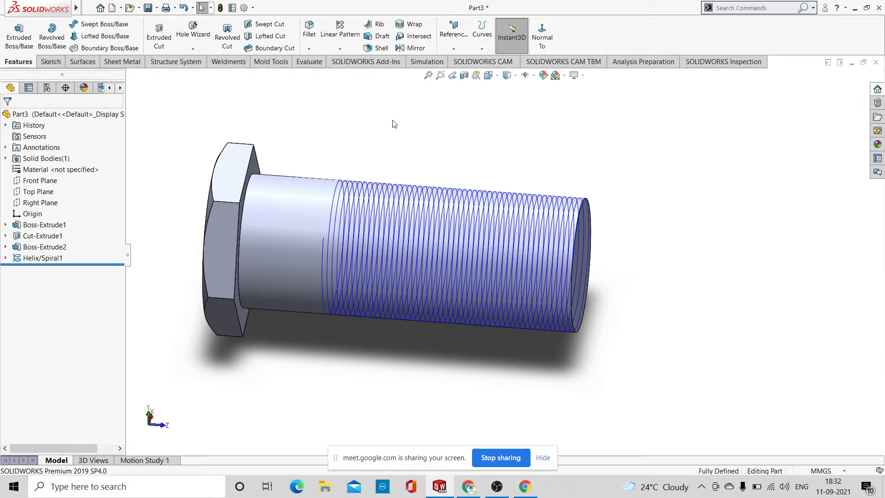
left_click(454, 50)
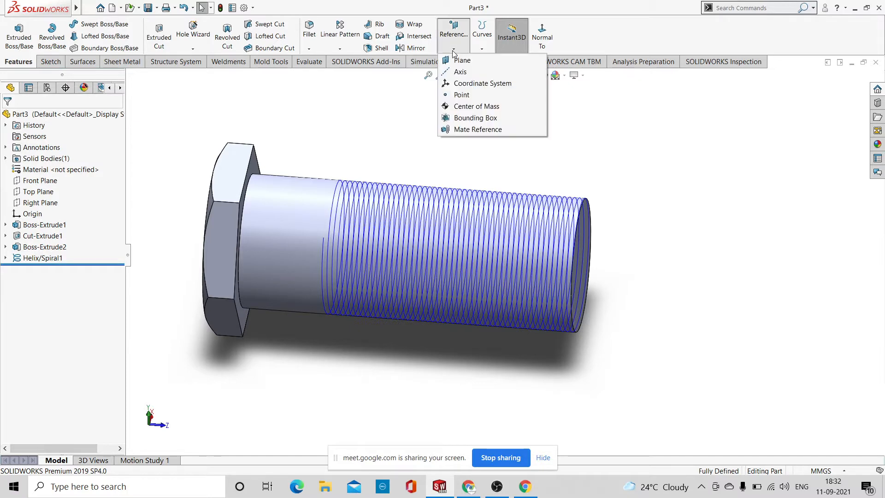
left_click(461, 60)
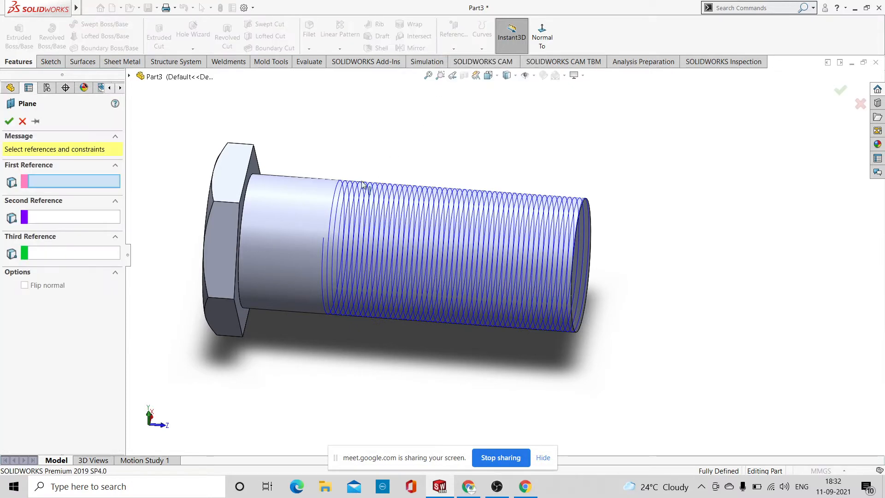
scroll(336, 212, "down", 3)
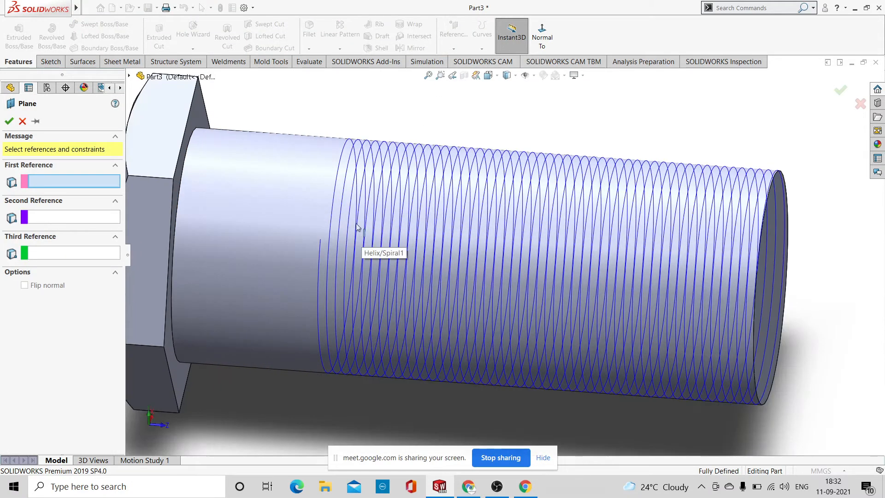
left_click(336, 196)
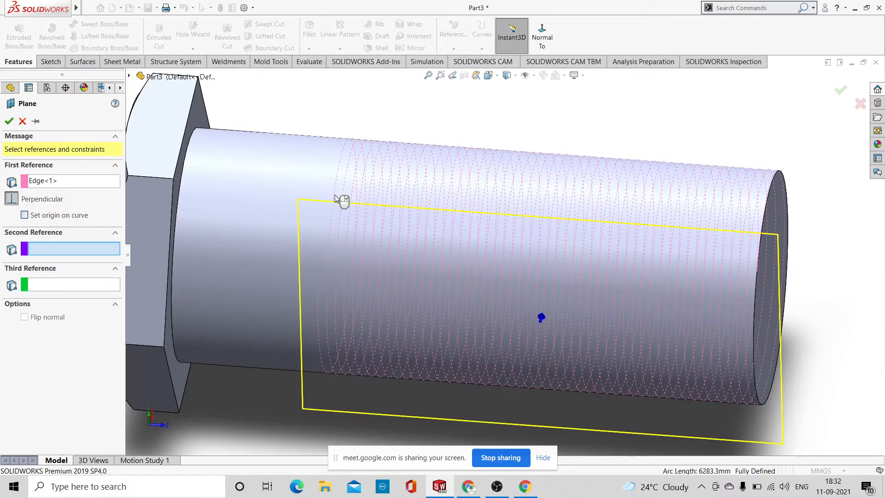
left_click(322, 241)
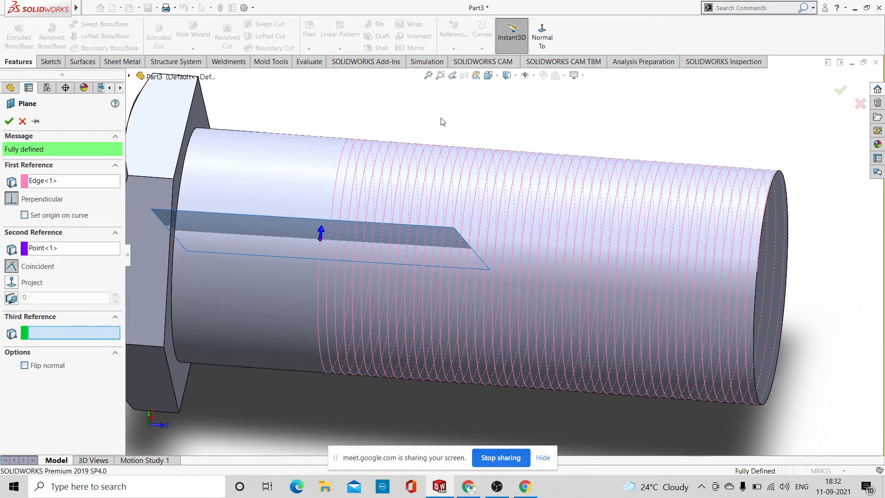
middle_click_drag(388, 154, 450, 183)
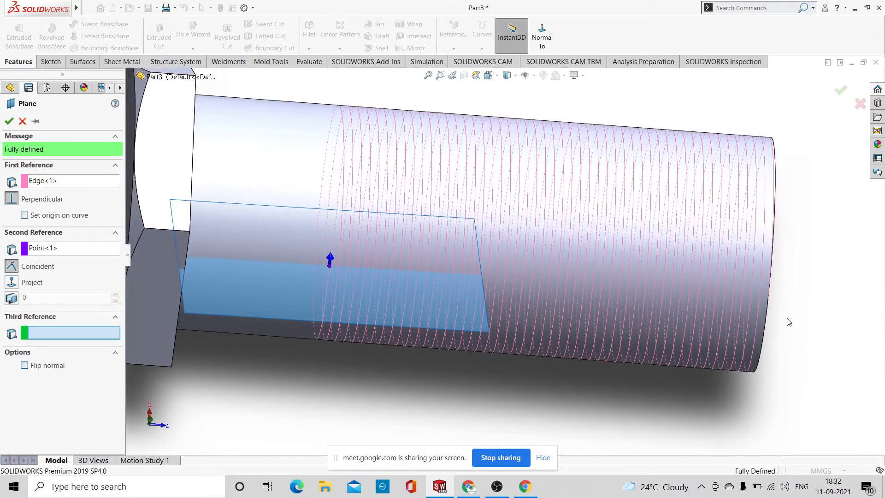
scroll(526, 271, "up", 4)
middle_click_drag(498, 392, 477, 355)
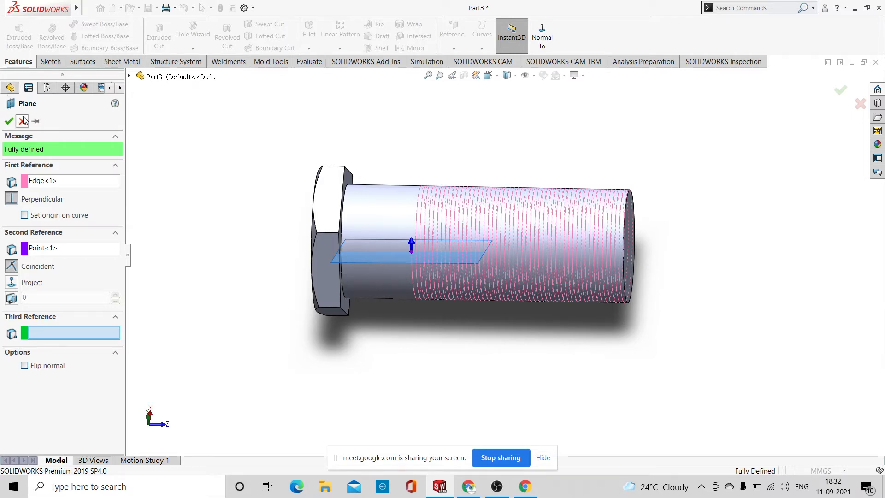
left_click(8, 122)
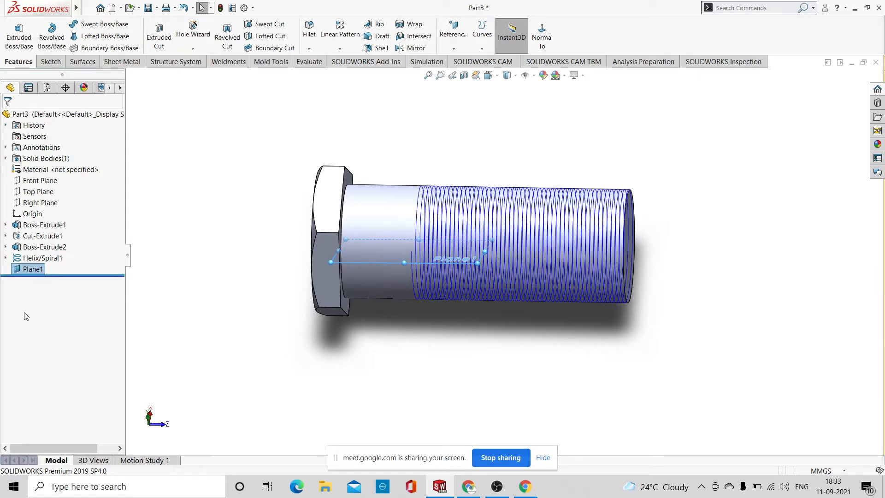
Start a new sketch on the reference plane at the helix end and view it normal to the plane
left_click(43, 270)
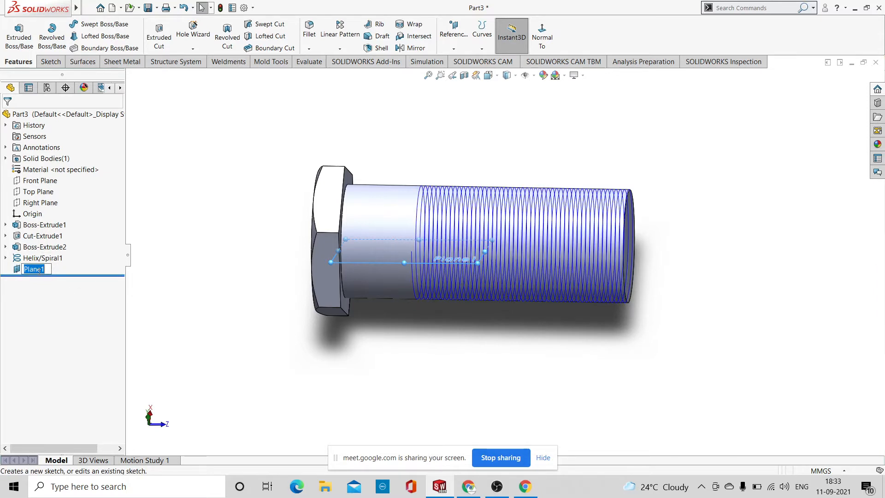
left_click(17, 272)
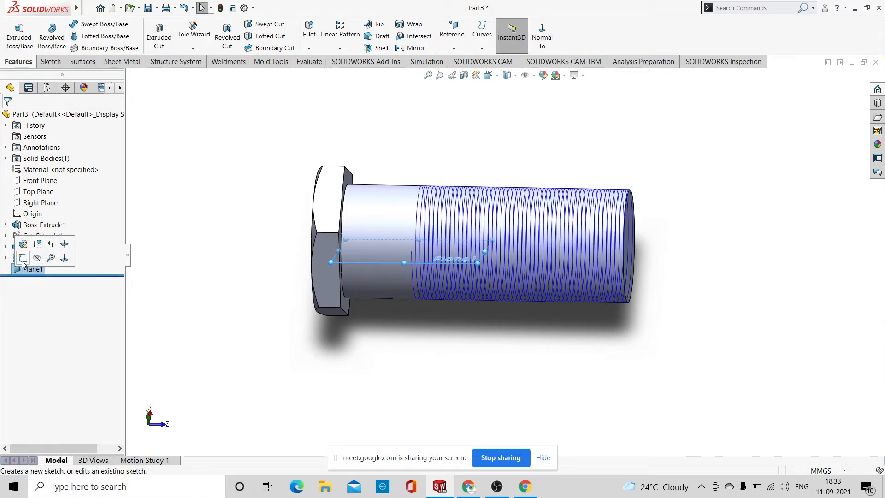
left_click(24, 262)
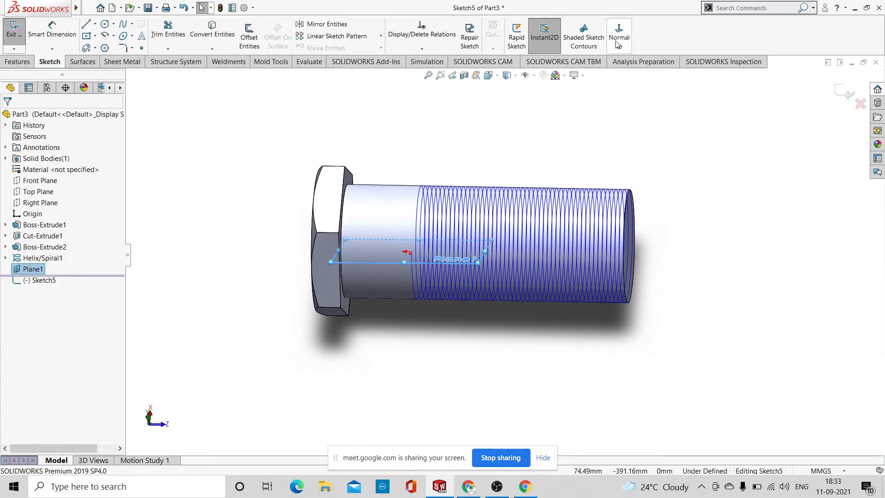
left_click(618, 43)
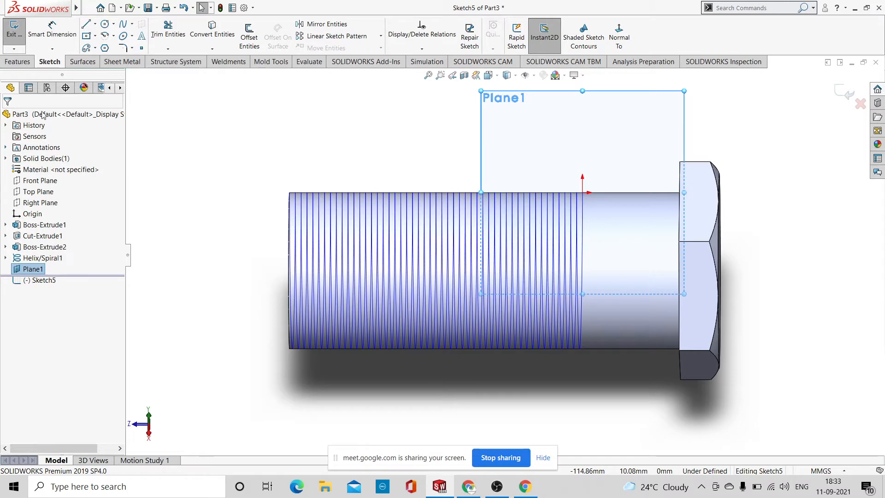
Sketch a center rectangle about 1.6 mm wide and 2.4 mm high, centred at the helix end on the shank's edge
left_click(86, 35)
scroll(602, 184, "down", 3)
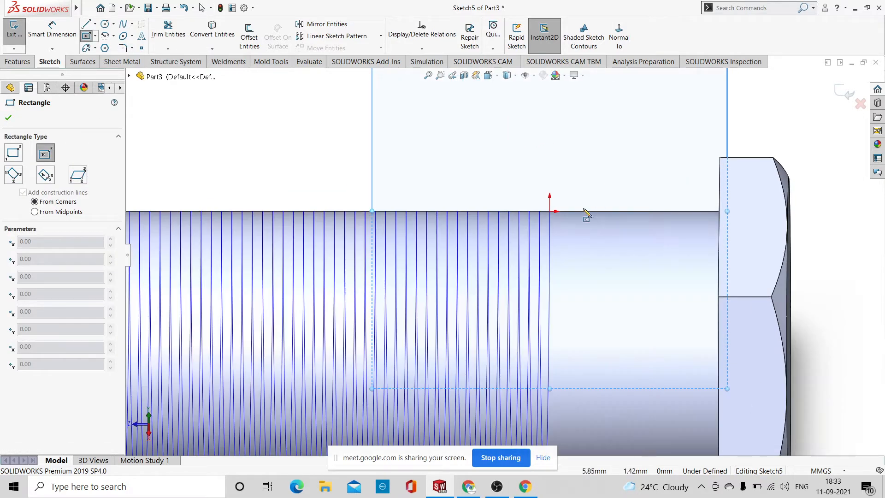
left_click(550, 212)
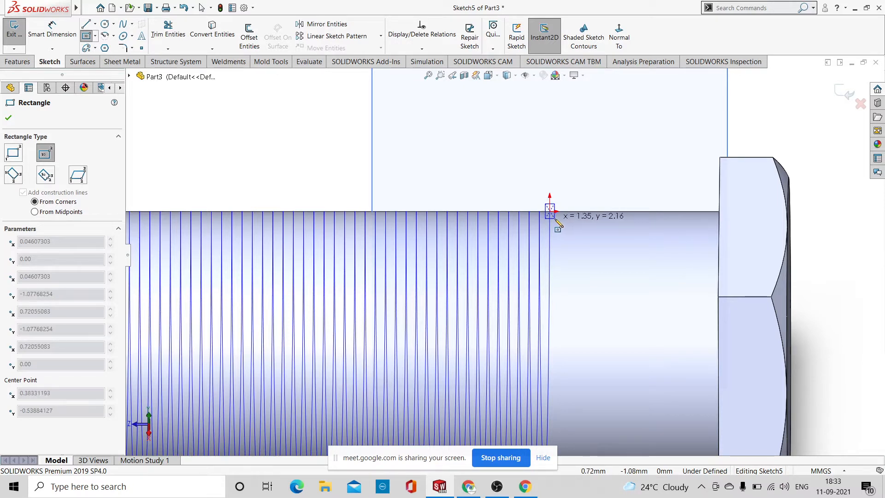
left_click(555, 221)
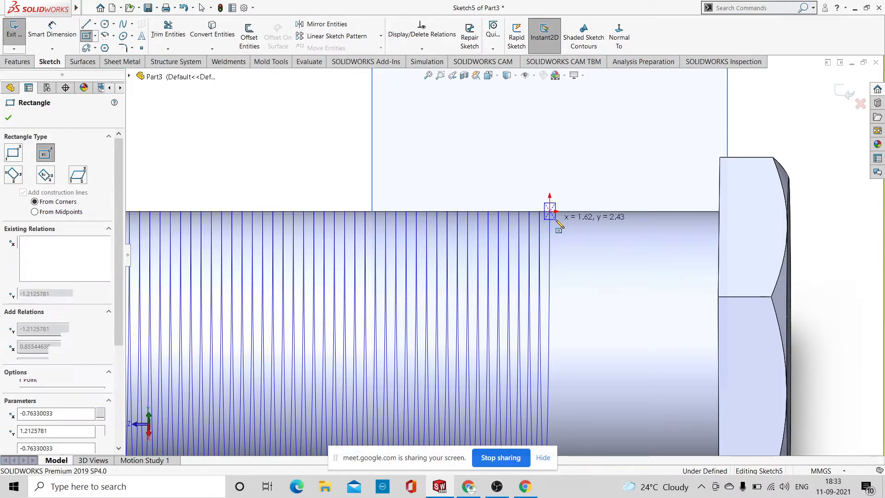
scroll(558, 221, "down", 2)
scroll(559, 216, "down", 2)
scroll(519, 228, "down", 2)
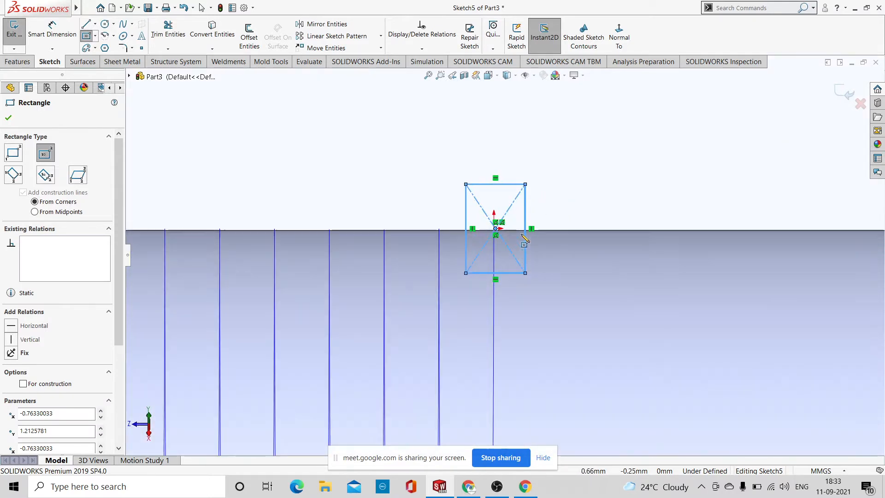
Draw two lines from the midpoint of the rectangle's top edge to its two bottom corners, forming a triangular thread profile
left_click(8, 118)
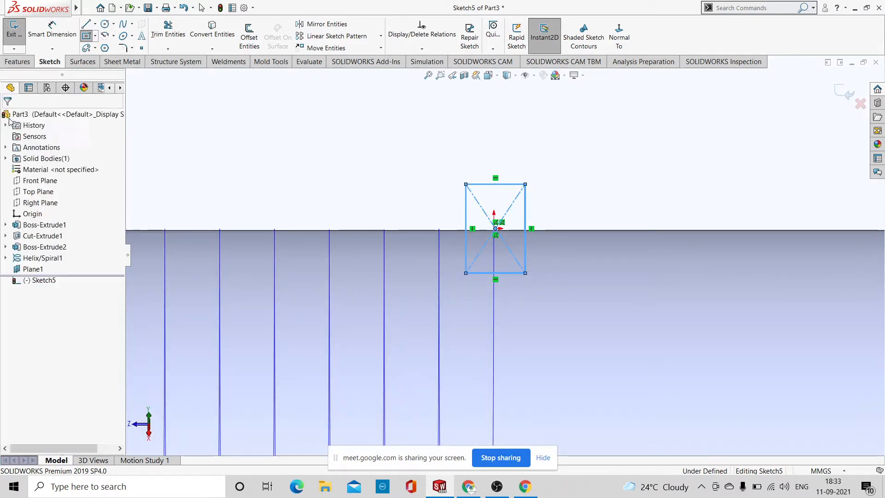
left_click(89, 26)
left_click(496, 184)
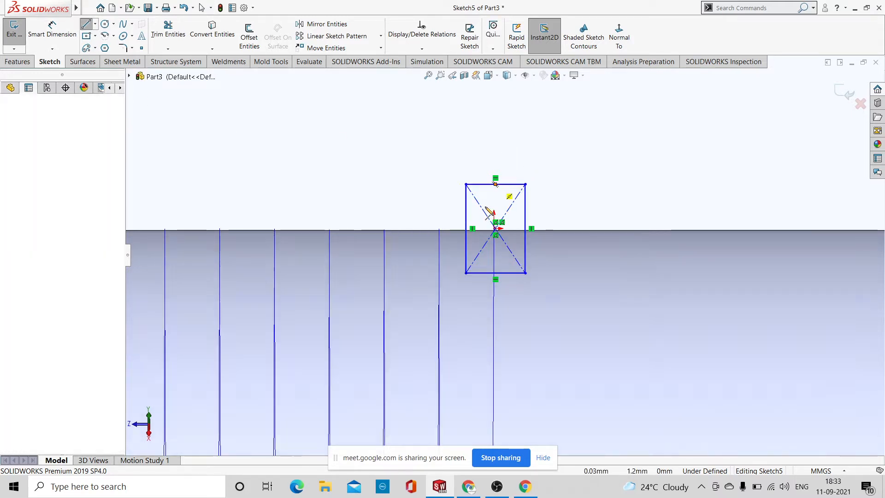
left_click(465, 273)
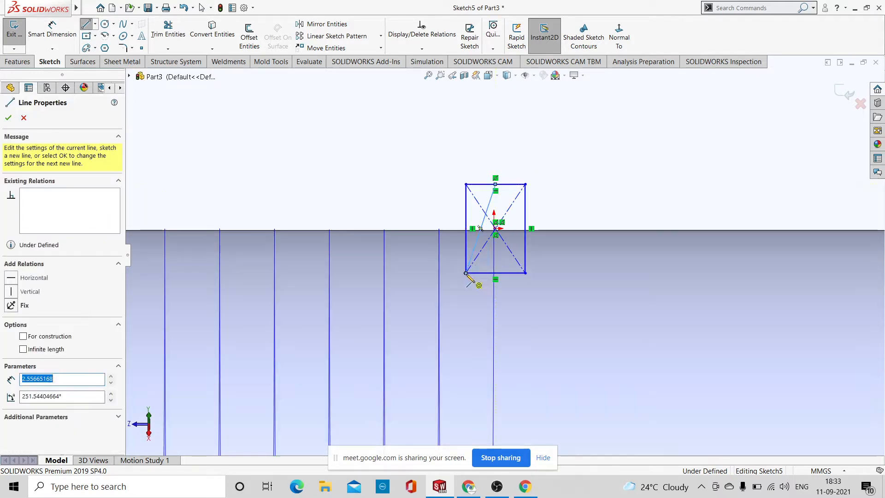
left_click(525, 273)
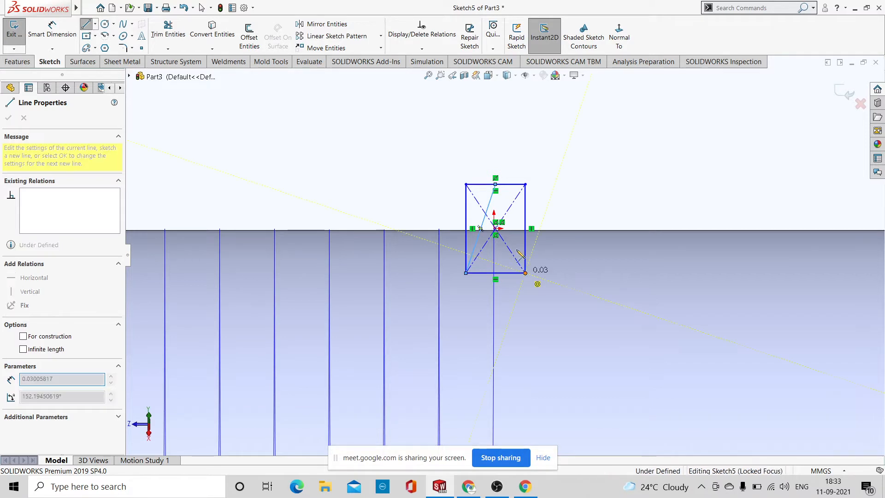
left_click(495, 184)
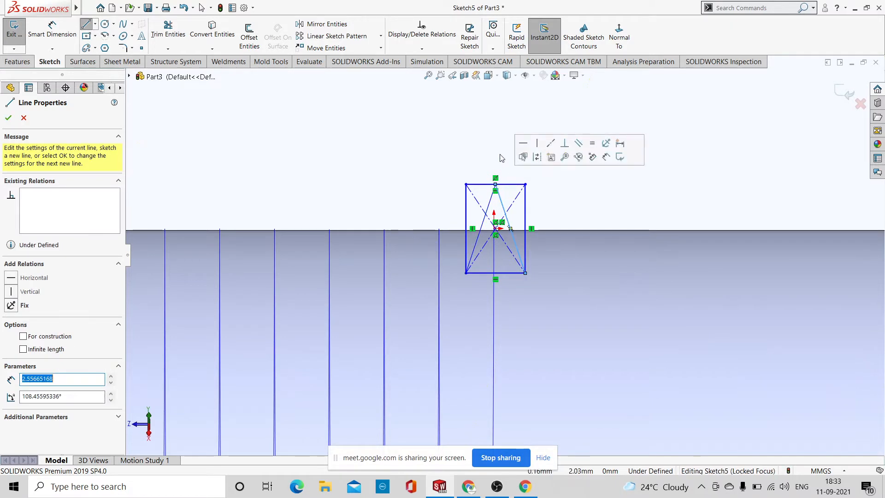
right_click(501, 158)
left_click(524, 152)
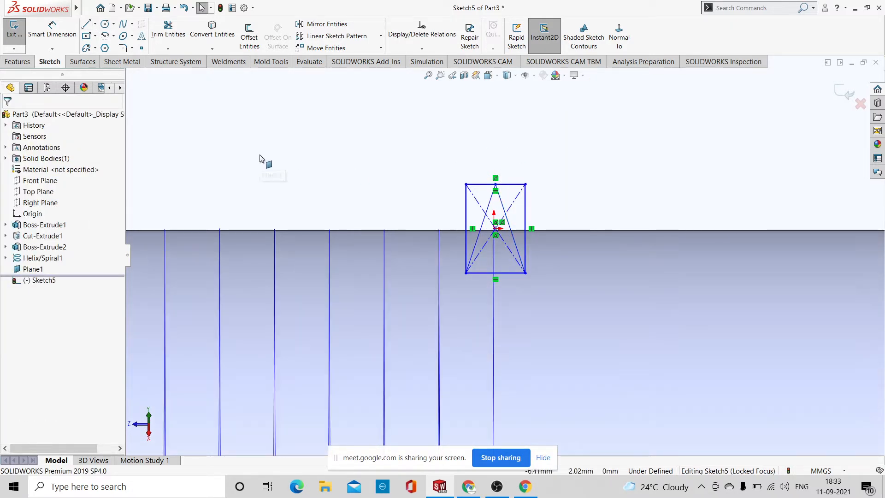
Power-trim the rectangle's top and side edges and its diagonals so only the triangle remains, and exit the sketch
left_click(166, 42)
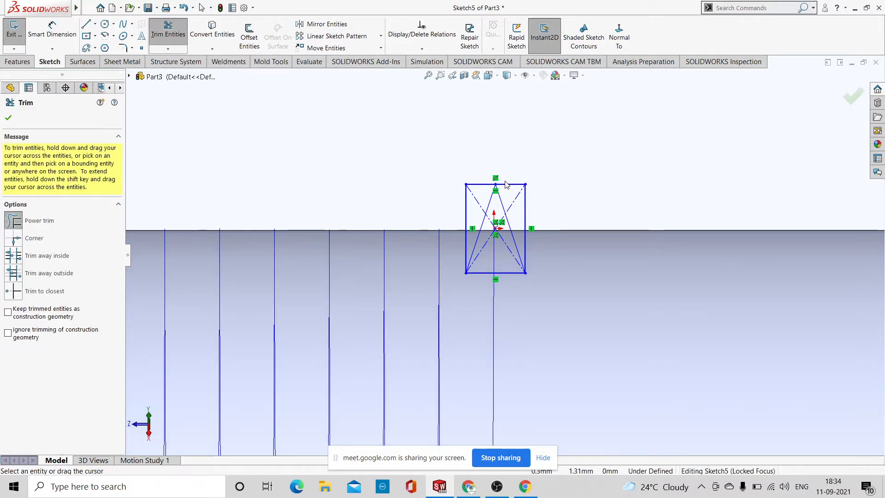
left_click_drag(496, 156, 463, 218)
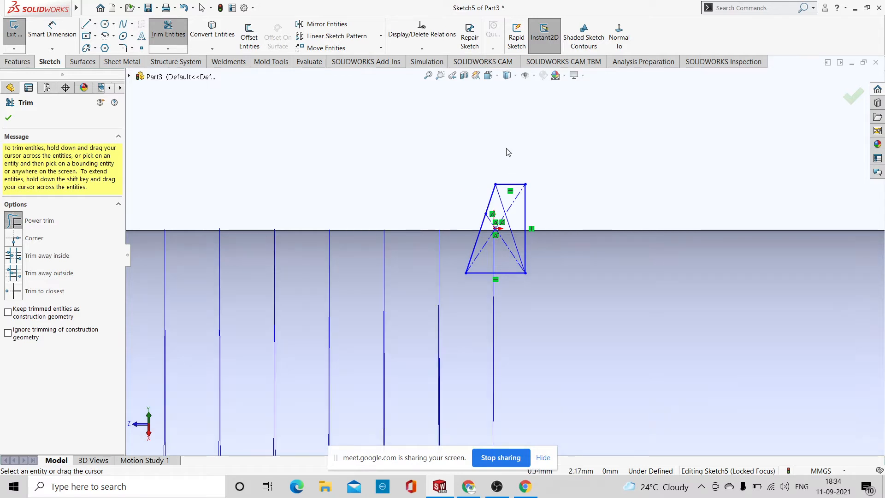
mouse_move(506, 161)
left_mouse_down()
mouse_move(513, 203)
mouse_move(531, 220)
mouse_move(481, 237)
mouse_move(504, 250)
mouse_move(498, 215)
left_mouse_up()
scroll(506, 236, "down", 2)
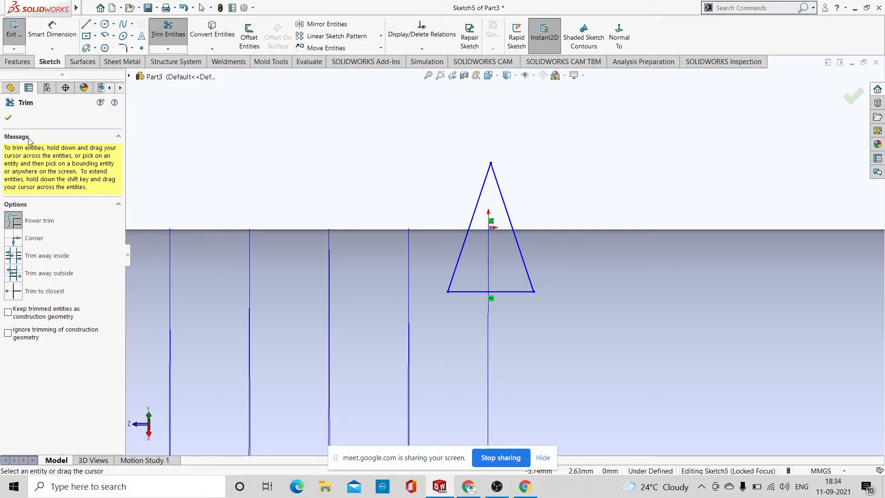
left_click(9, 119)
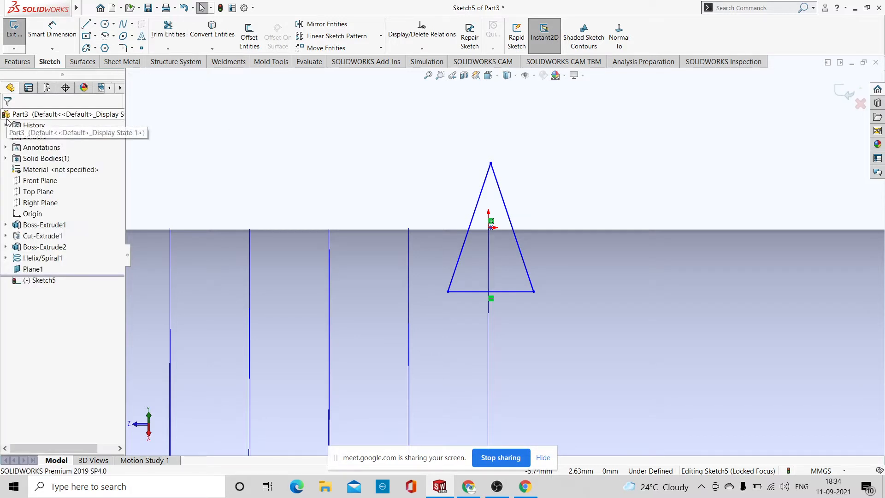
left_click(840, 91)
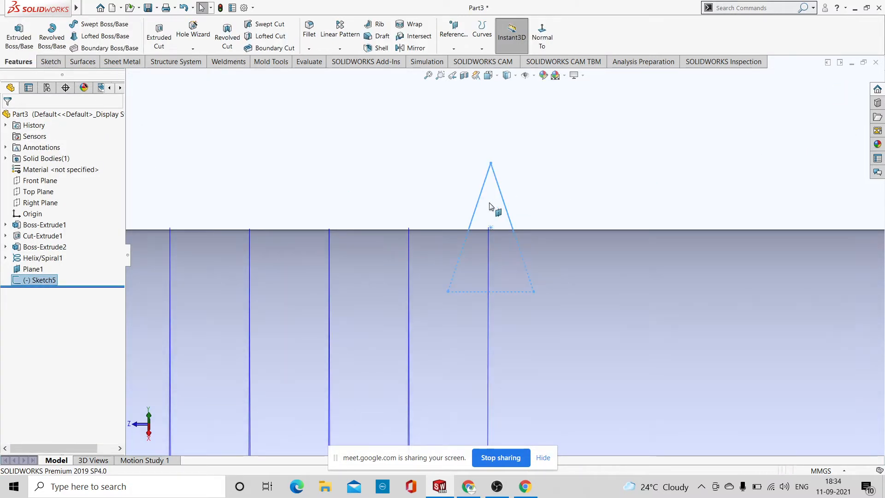
scroll(496, 205, "up", 5)
scroll(521, 254, "up", 6)
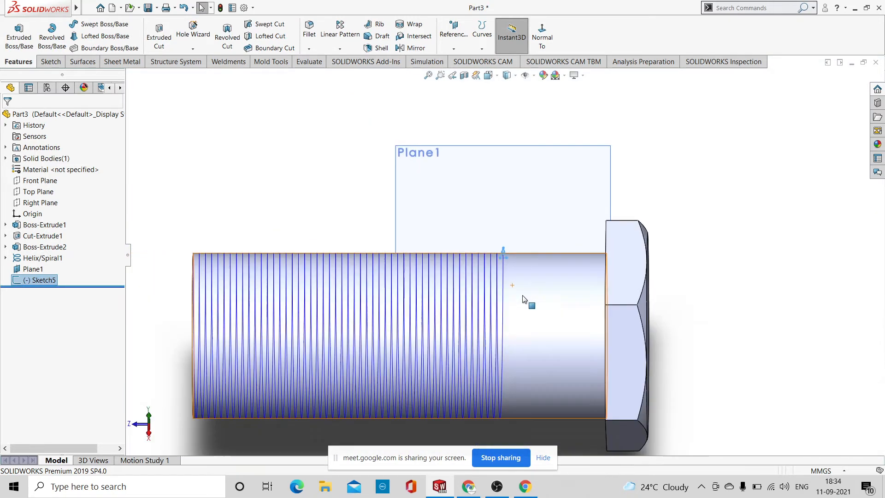
scroll(519, 291, "down", 2)
left_click(712, 154)
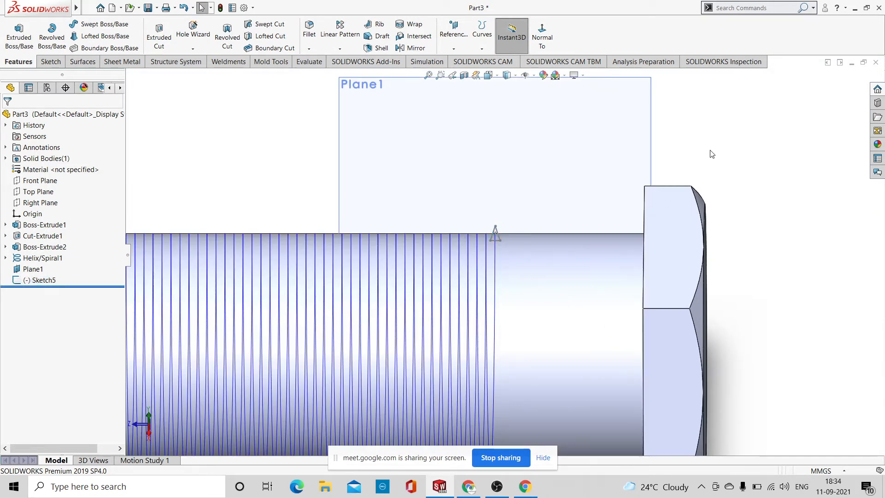
Try to create a swept boss with the triangle sketch as profile and the helix as path
mouse_move(2, 8)
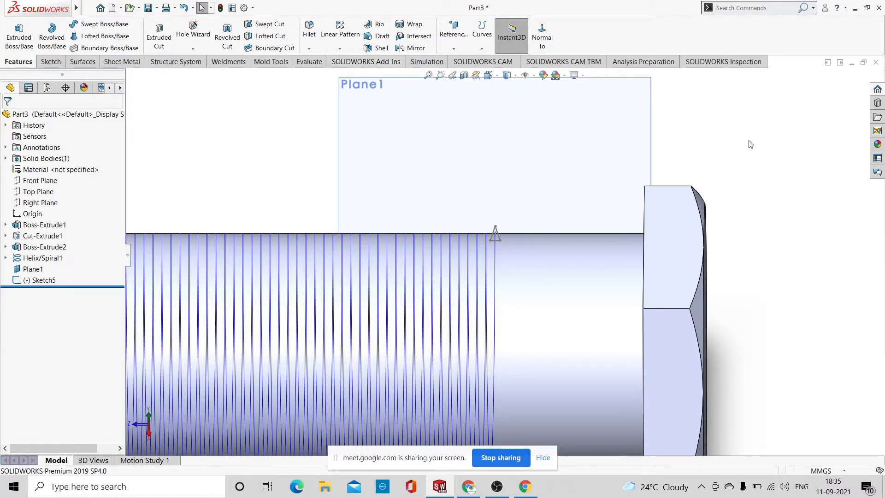
left_click(103, 26)
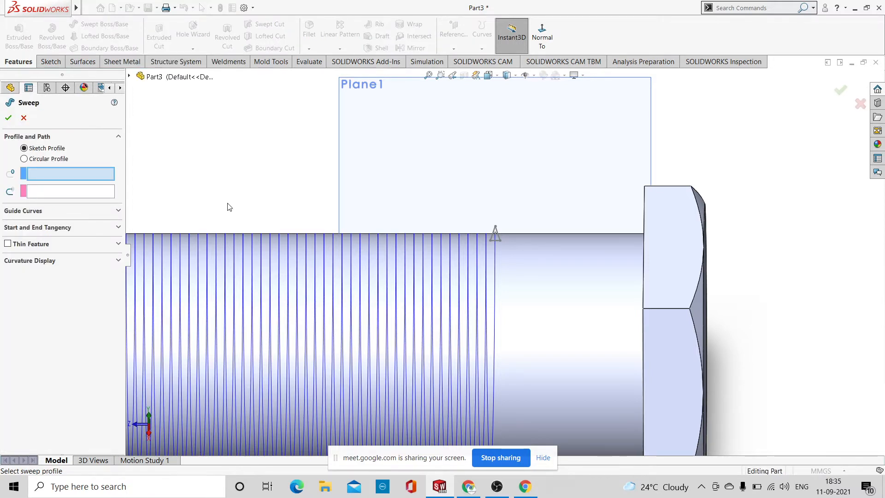
scroll(525, 240, "down", 4)
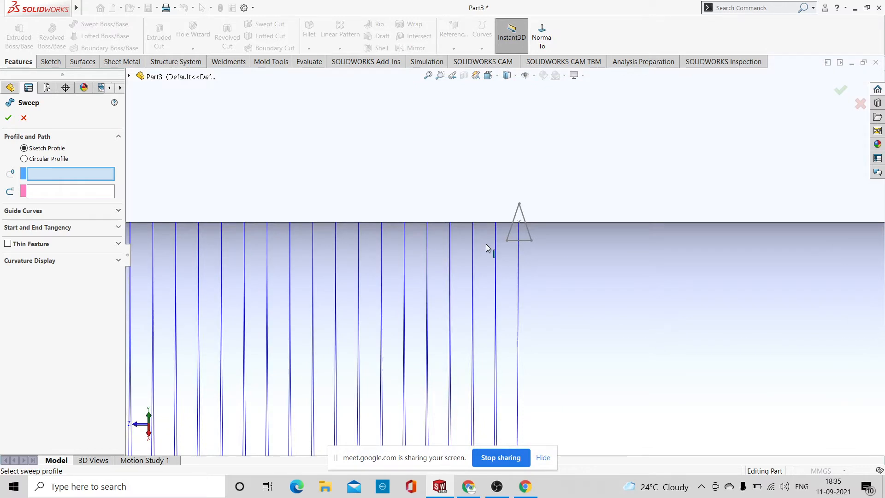
left_click(523, 215)
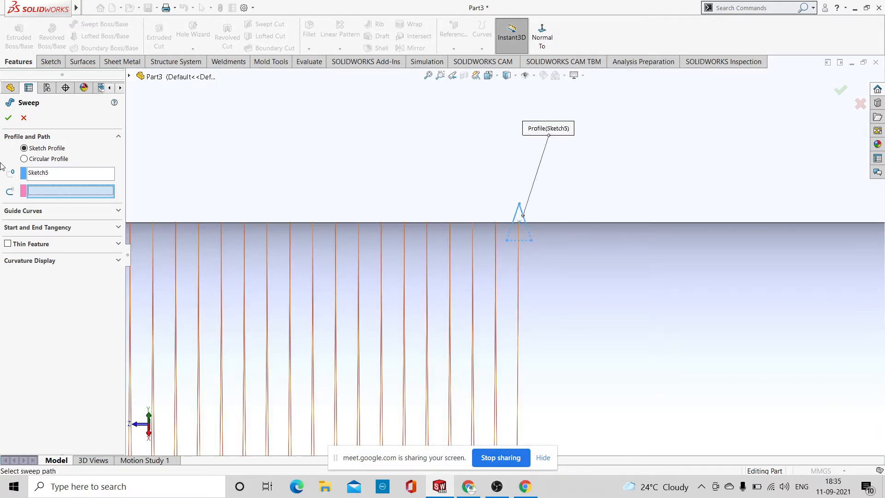
left_click(517, 352)
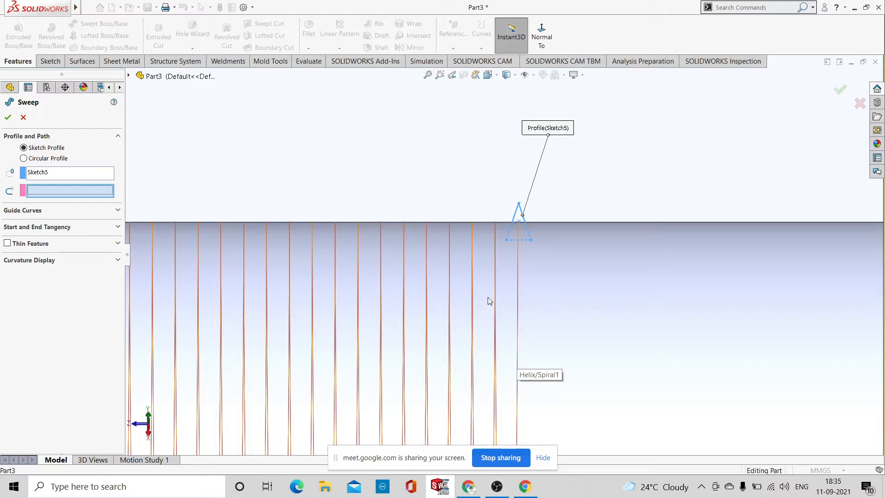
left_click(23, 117)
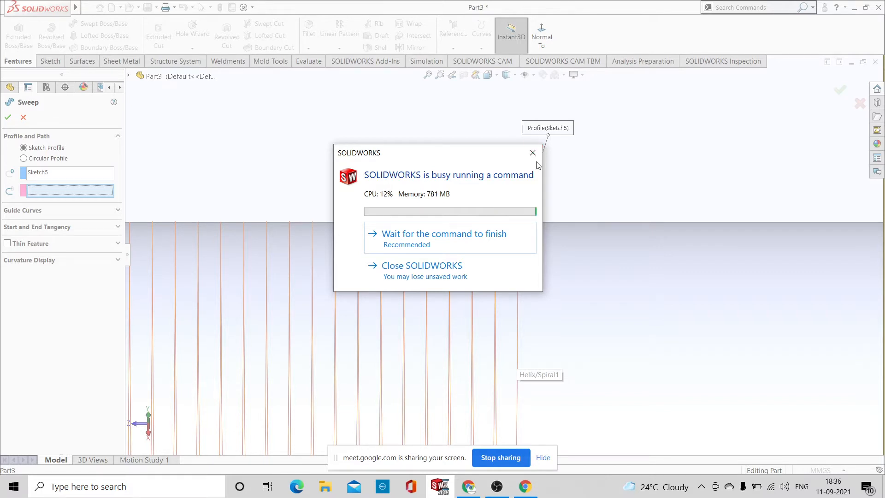
left_click(469, 235)
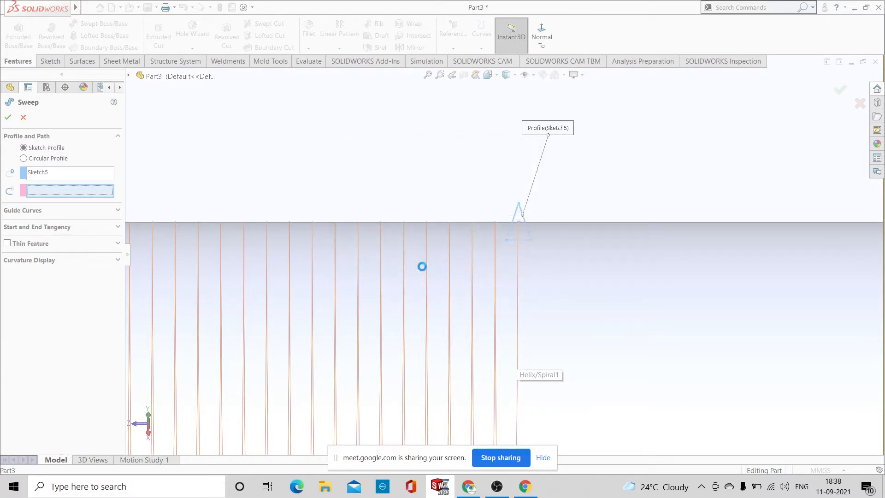
Minimize the meeting browser window and close the SOLIDWORKS error report without restarting from it
key("alt+Tab")
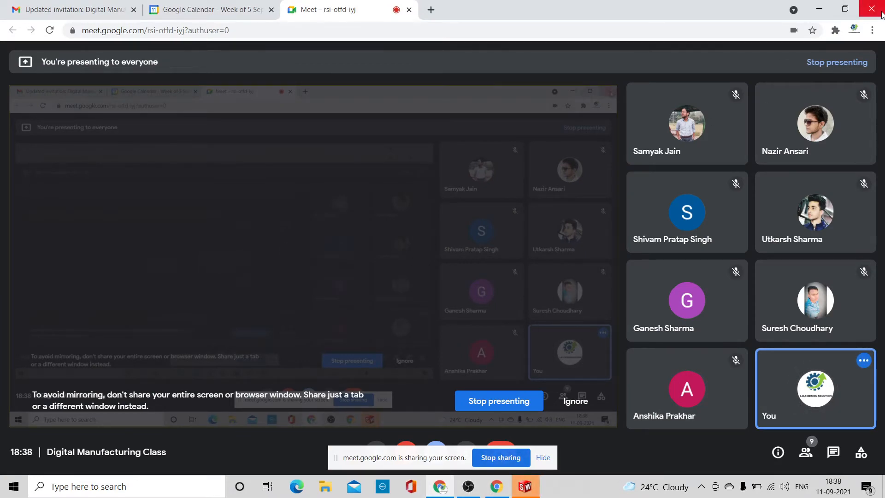
left_click(816, 8)
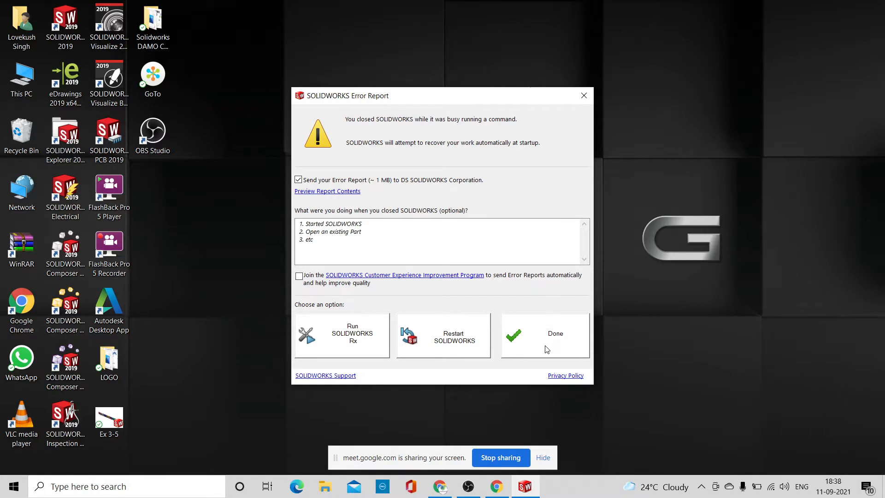
left_click(553, 327)
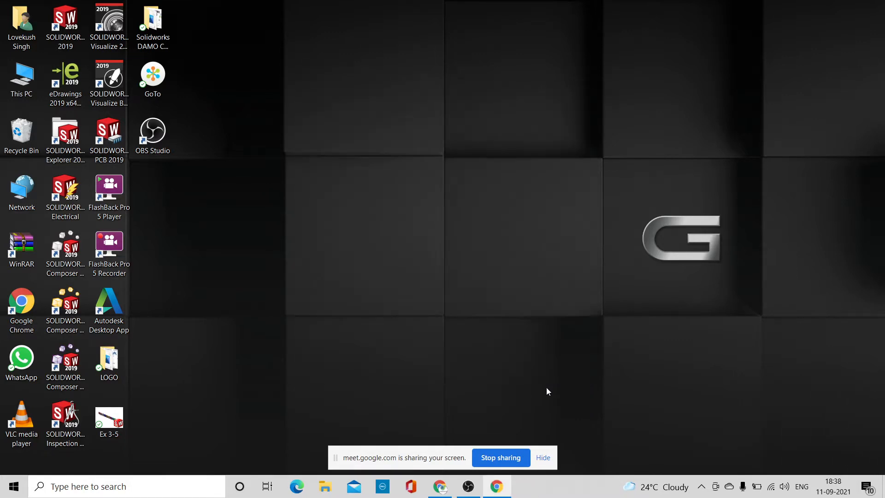
Refresh the desktop and launch SOLIDWORKS 2019 again
right_click(471, 186)
left_click(494, 217)
right_click(457, 170)
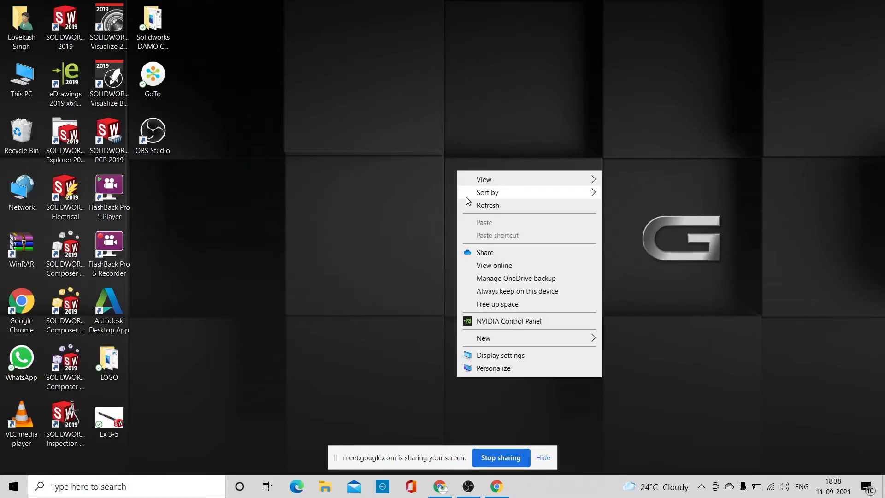
left_click(487, 206)
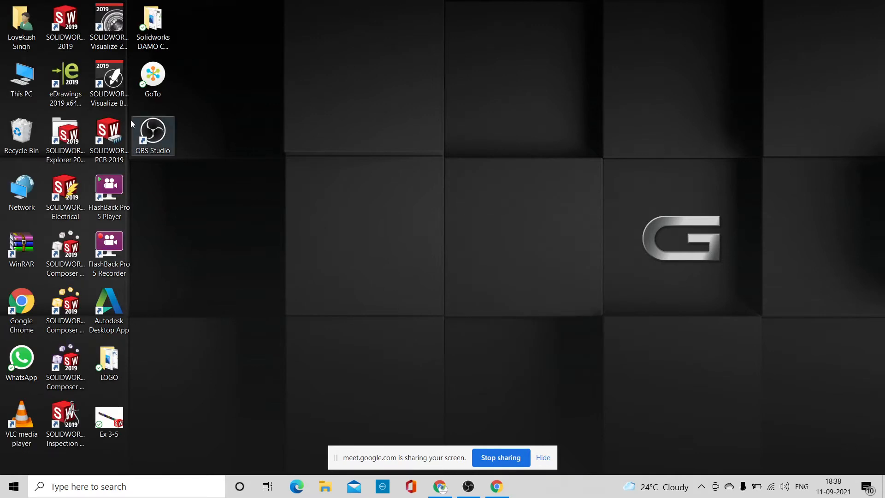
double_click(84, 41)
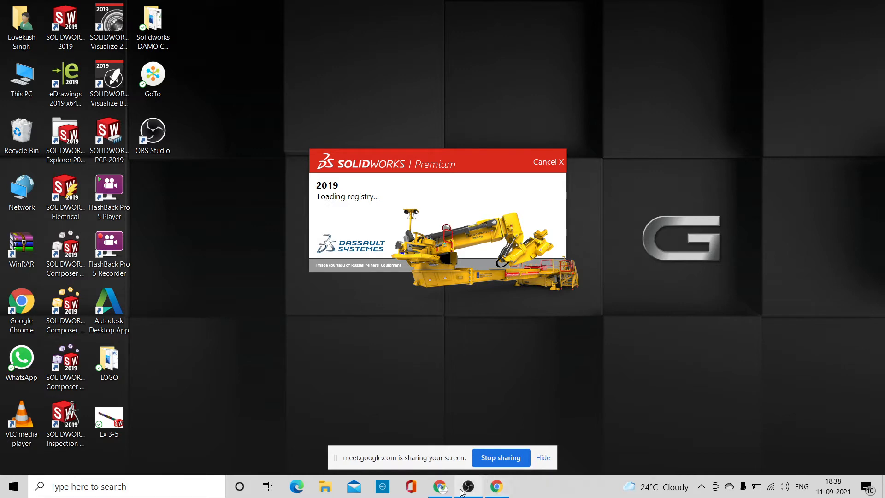
Switch to the Google Meet call in Chrome, stop presenting the screen, and minimize the browser window
left_click(440, 487)
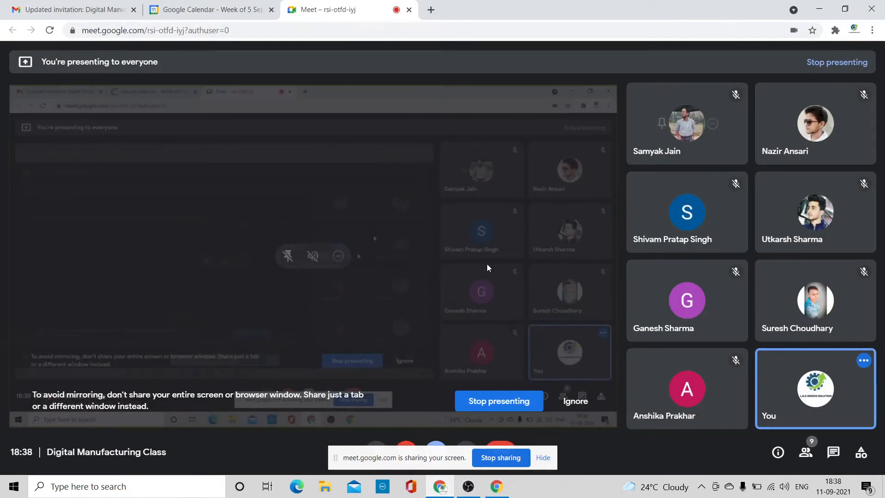
left_click(482, 402)
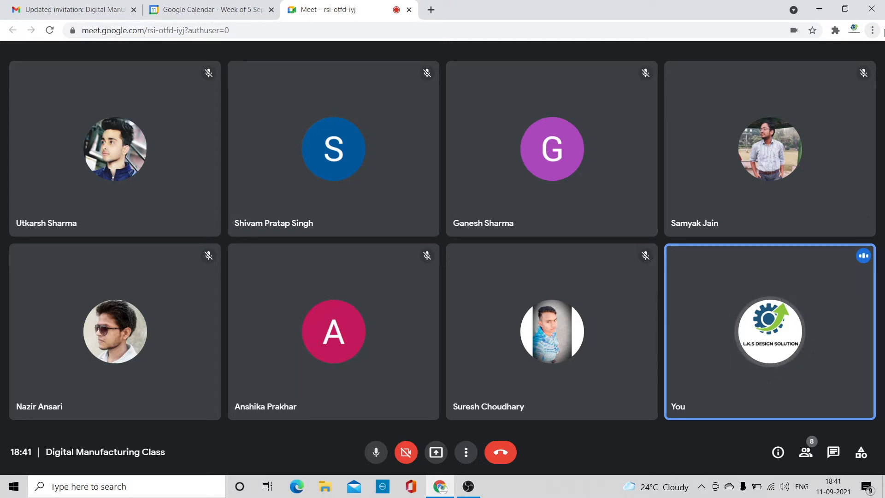
left_click(817, 9)
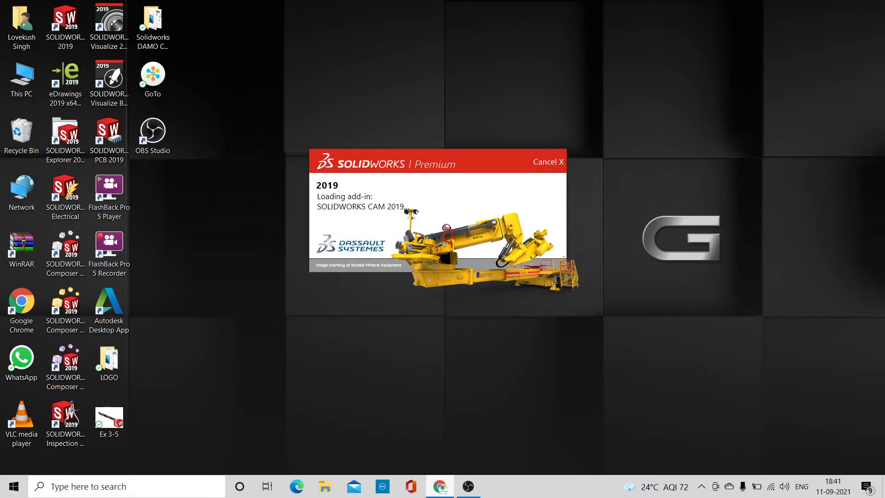
Present the entire screen again in the Google Meet call and switch back to SOLIDWORKS
left_click(440, 486)
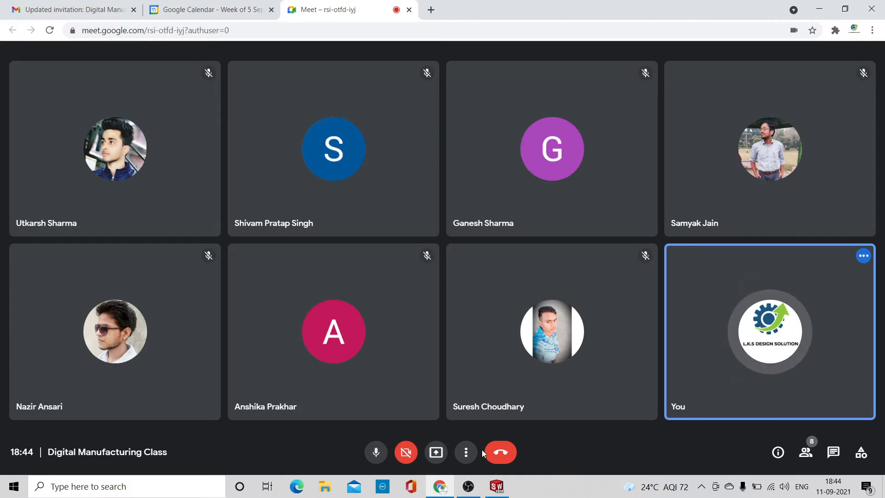
left_click(436, 452)
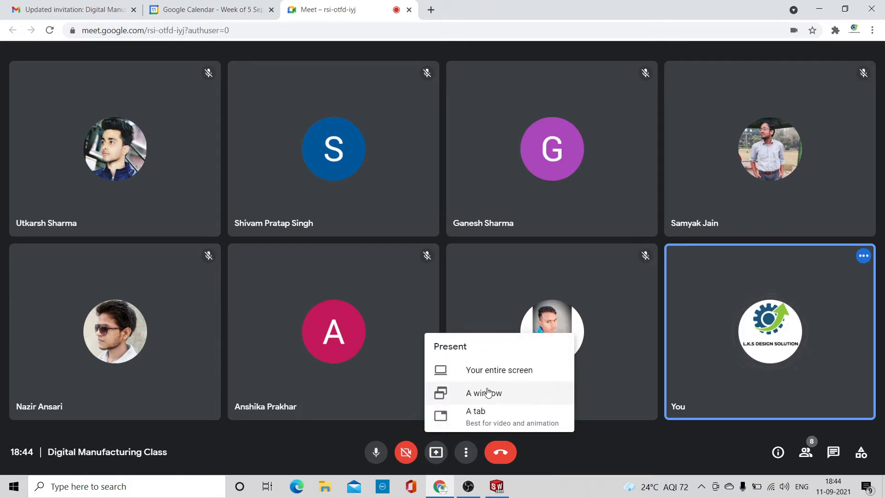
left_click(490, 371)
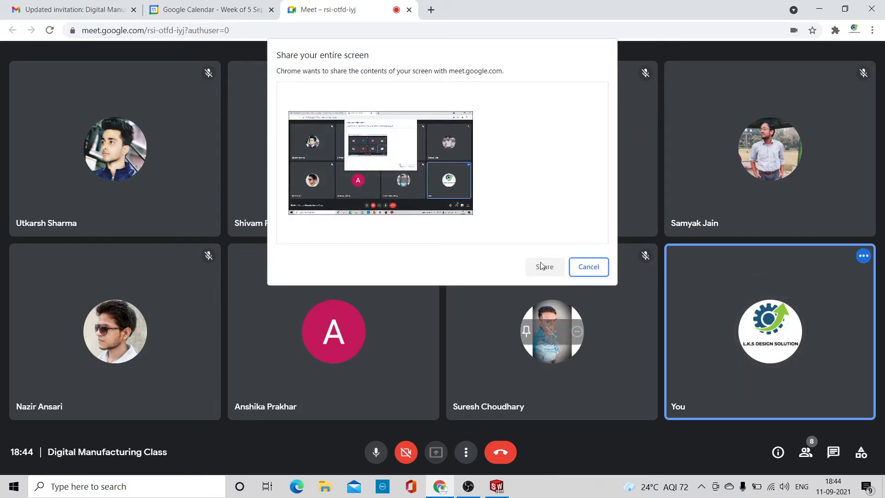
left_click(428, 210)
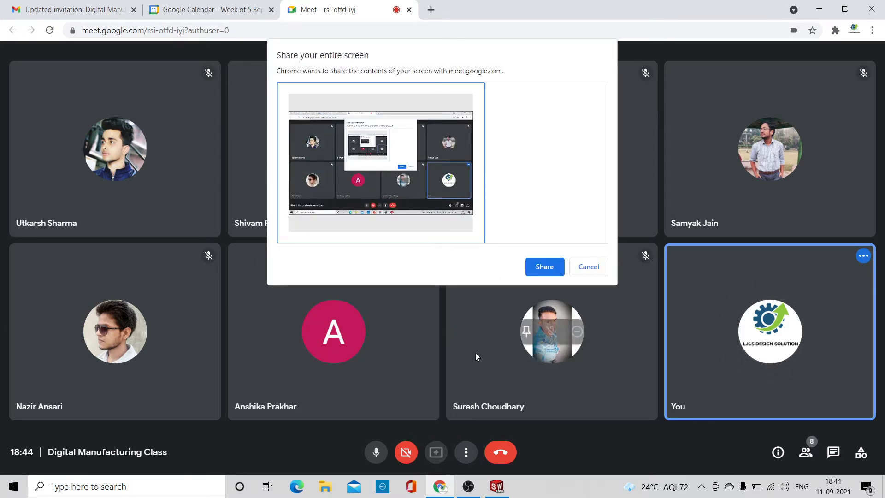
left_click(545, 267)
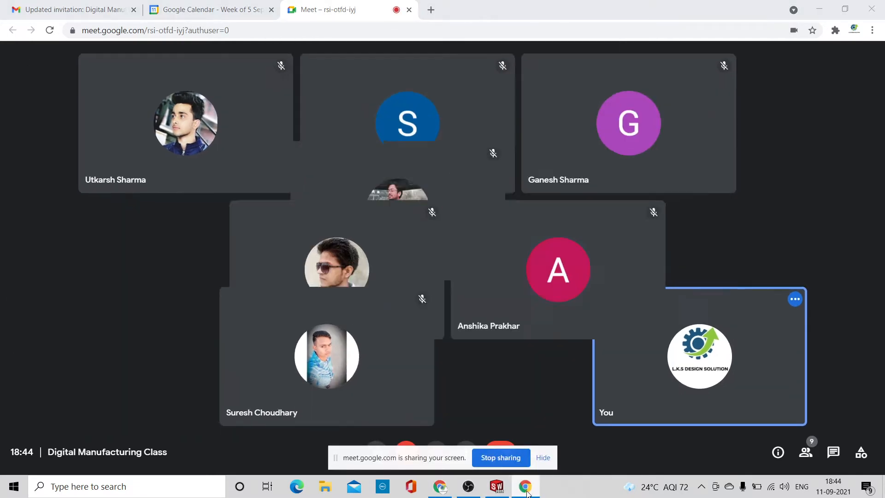
mouse_move(527, 492)
left_click(494, 485)
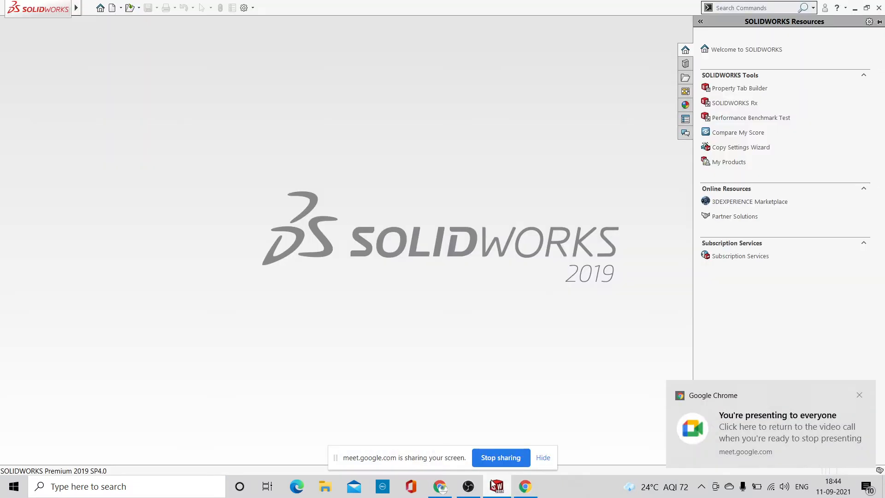
Create a new part document and set its background scene to Plain White
left_click(861, 395)
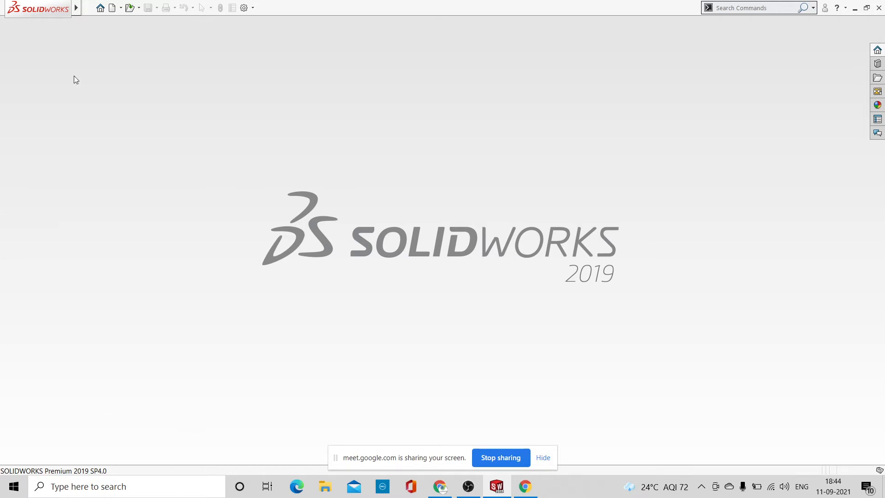
left_click(111, 10)
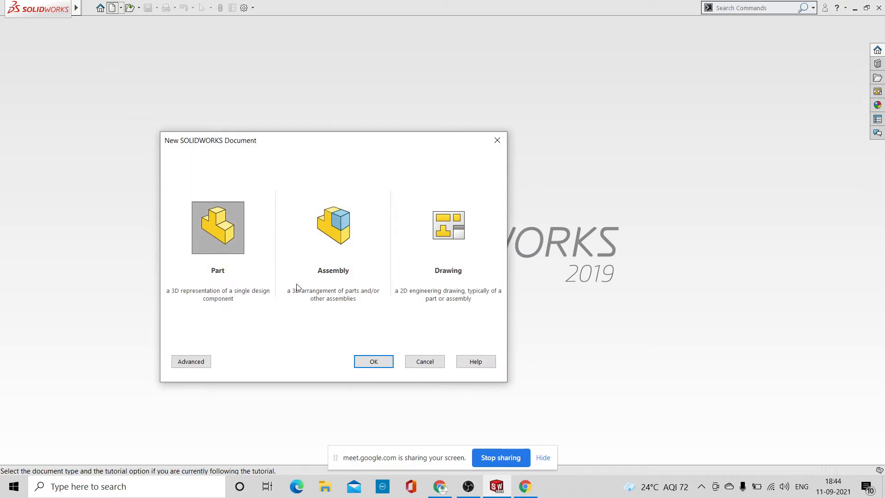
left_click(362, 359)
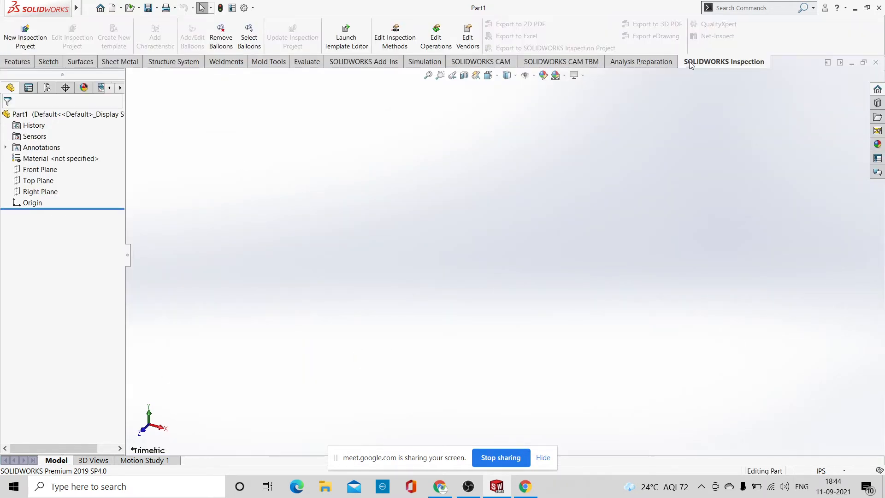
left_click(564, 75)
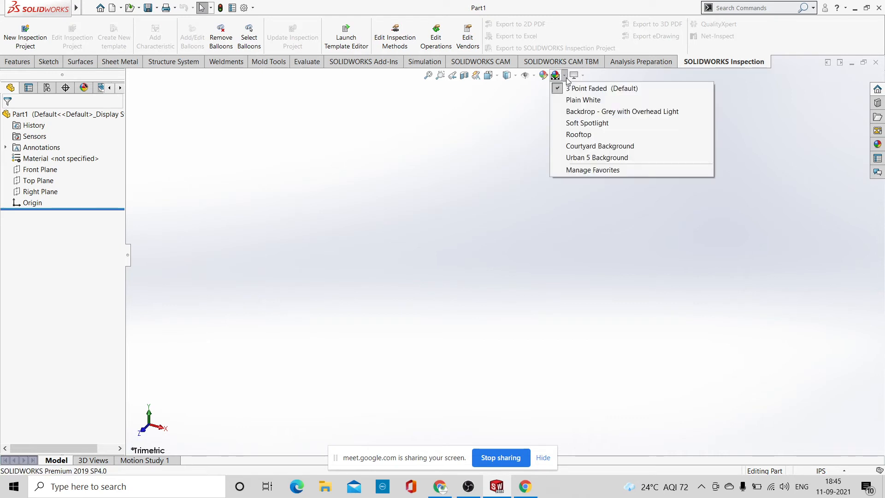
left_click(577, 100)
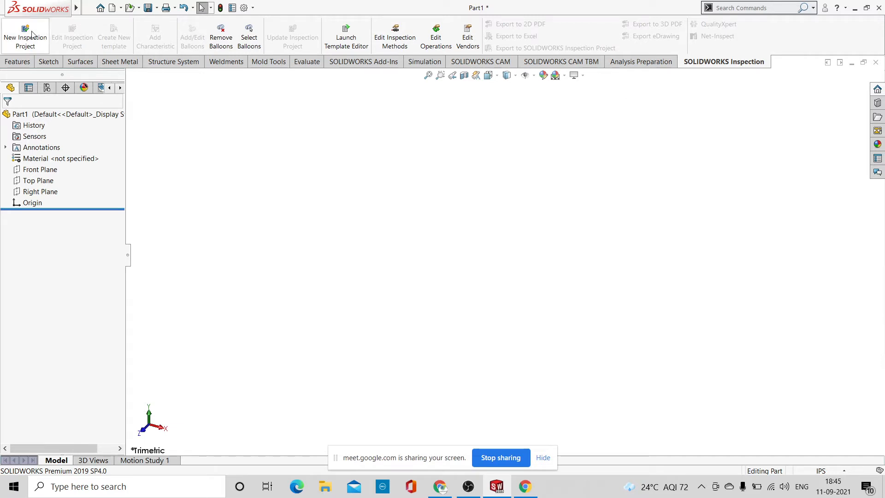
Sketch a six-sided polygon centred on the origin on the Front Plane, with an inscribed circle about 4.87 in in diameter
left_click(45, 171)
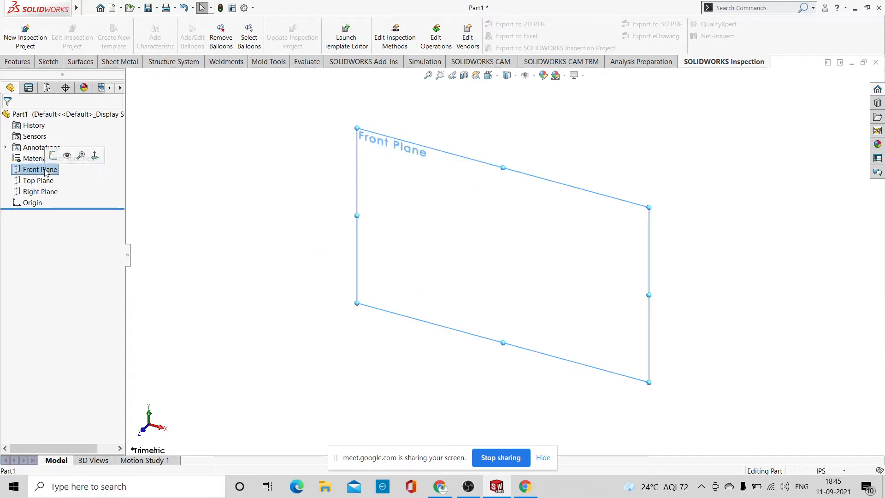
left_click(53, 156)
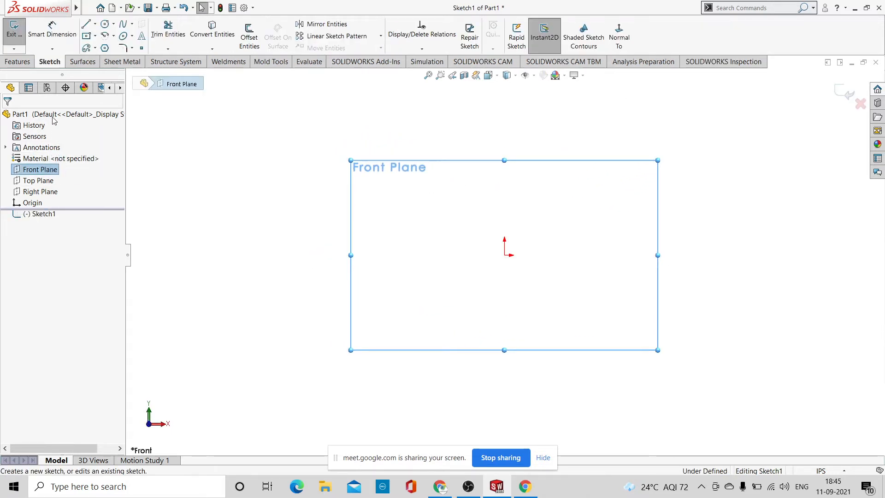
left_click(104, 48)
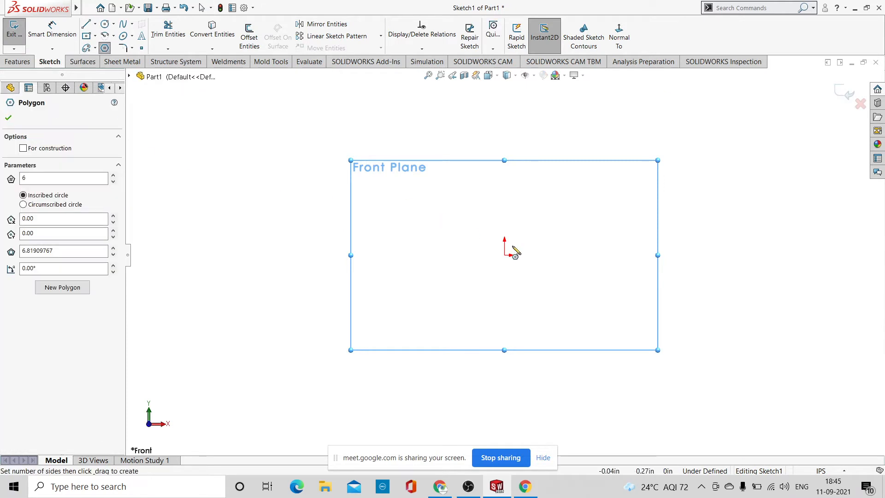
left_click_drag(504, 254, 627, 255)
right_click(319, 204)
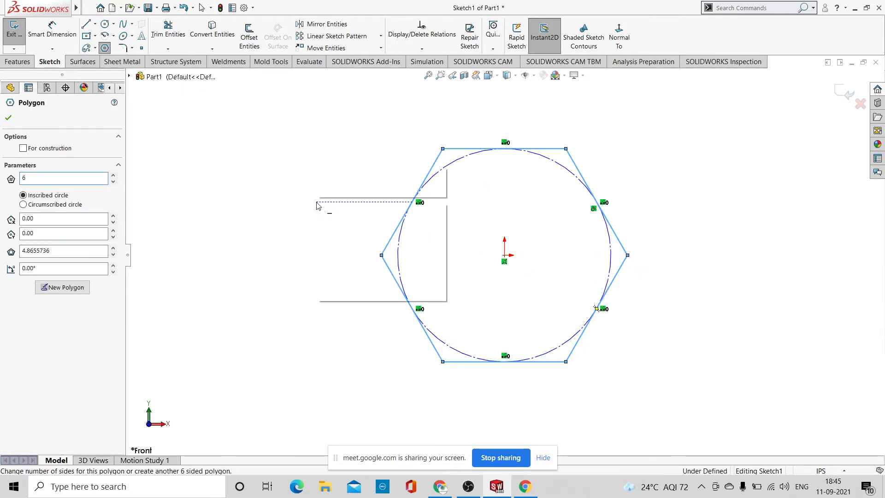
left_click(347, 209)
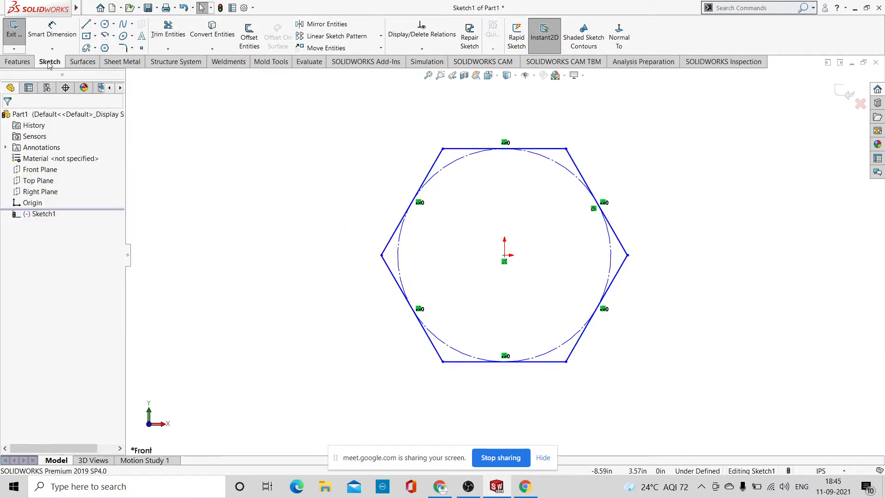
Try dimensioning the diameter of the hexagon's inscribed circle, and undo both the dimension and the hexagon
left_click(52, 29)
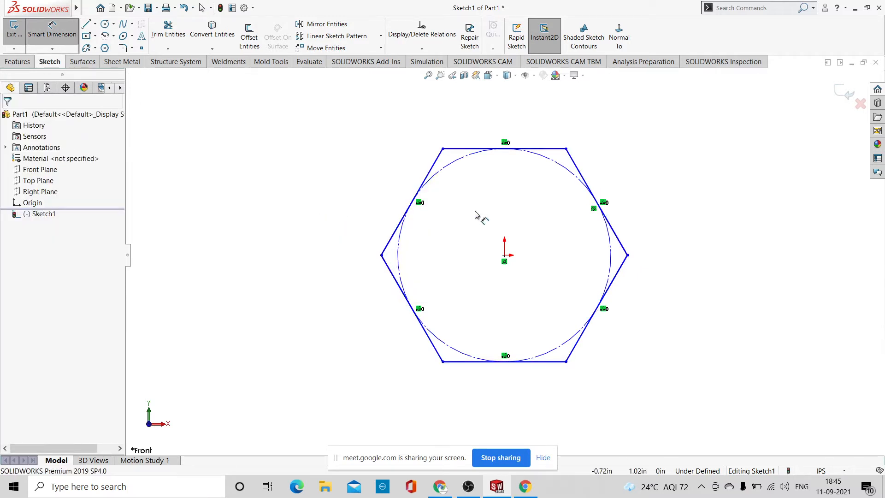
left_click(461, 164)
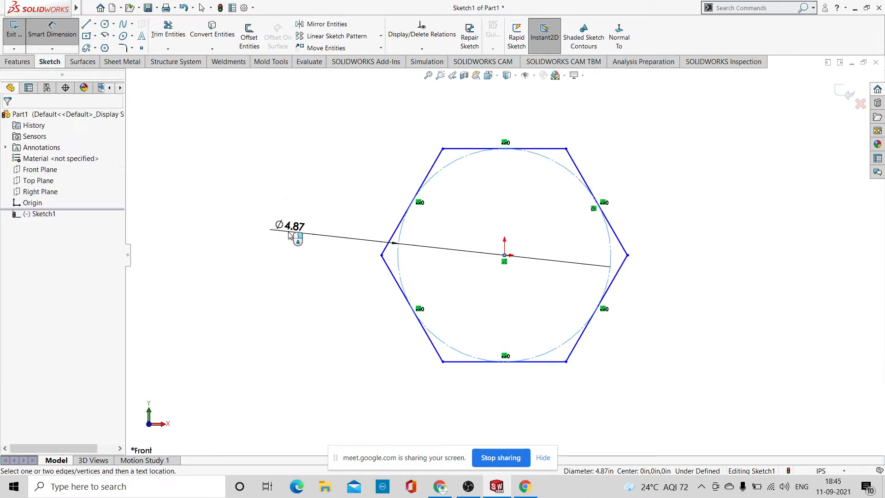
left_click(287, 220)
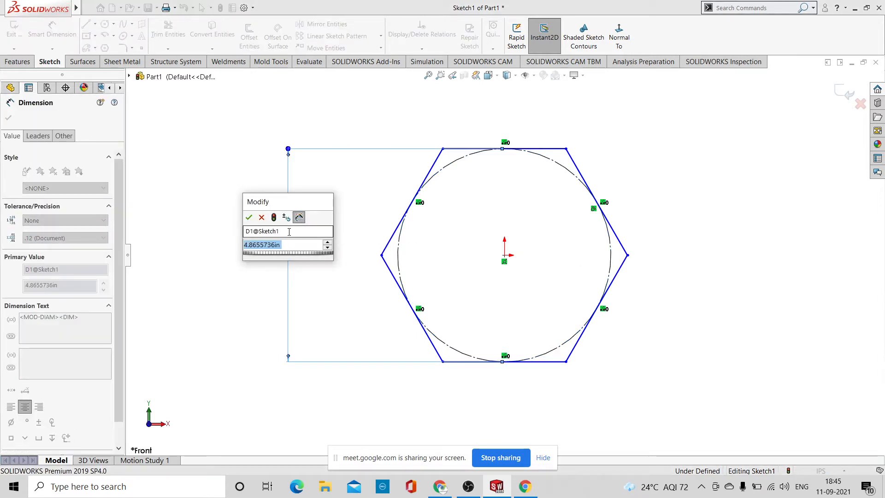
key("Return")
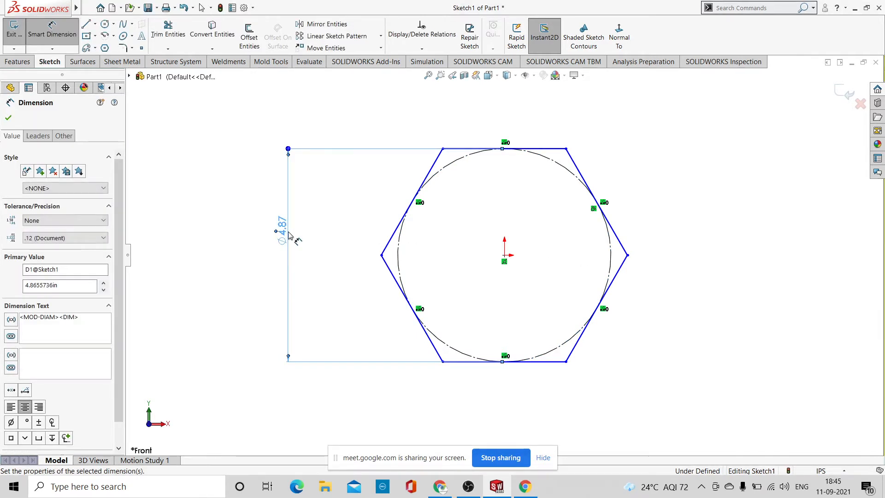
key("Escape")
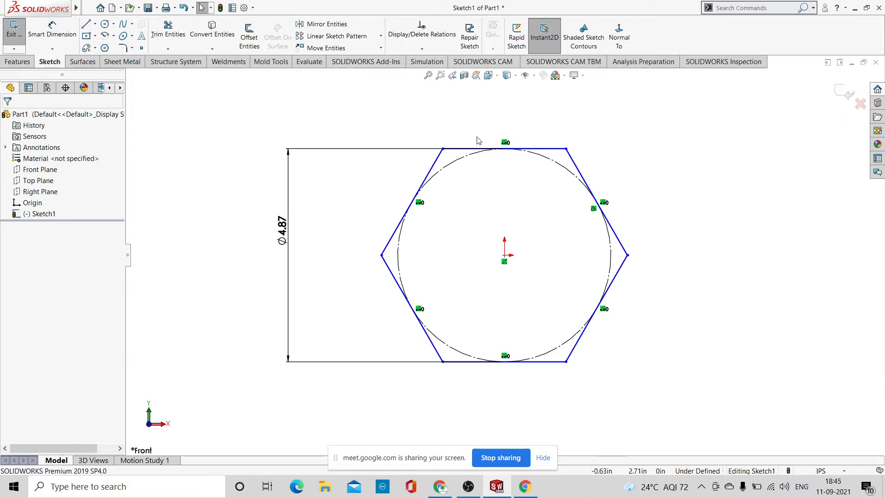
key("ctrl+z")
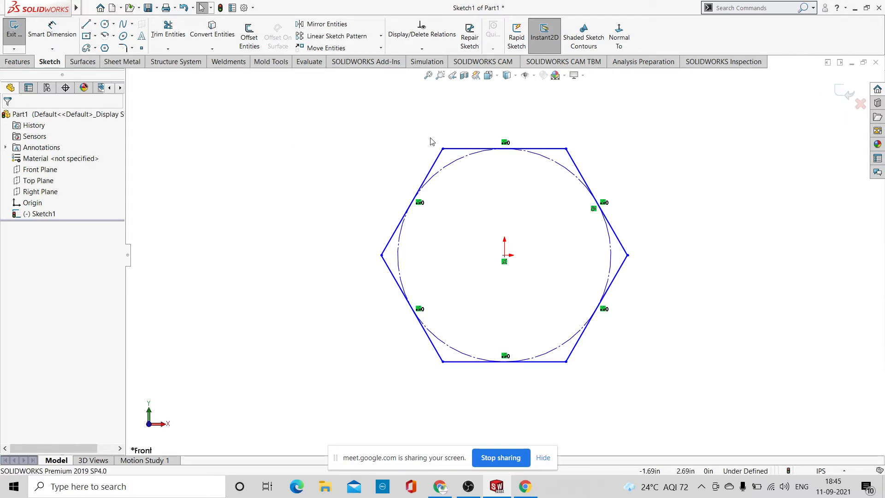
key("ctrl+z")
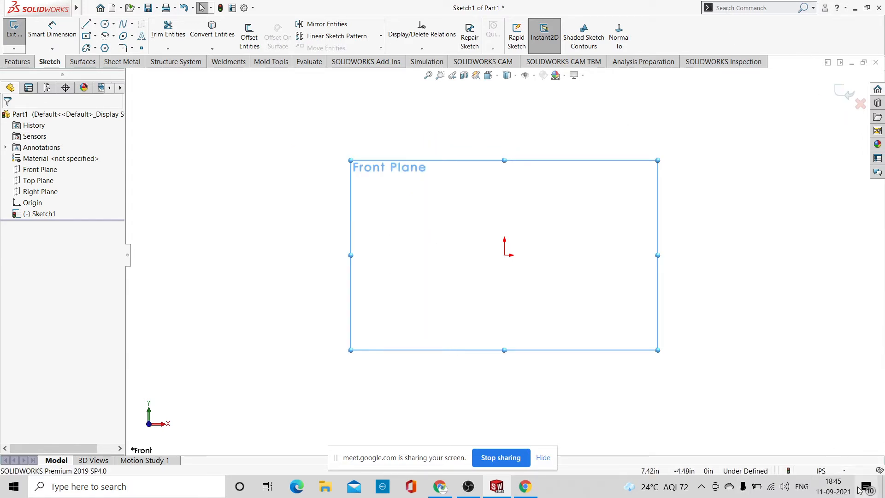
Set the document units to MMGS (millimeter, gram, second) and undo the empty Front Plane sketch
left_click(844, 470)
left_click(829, 428)
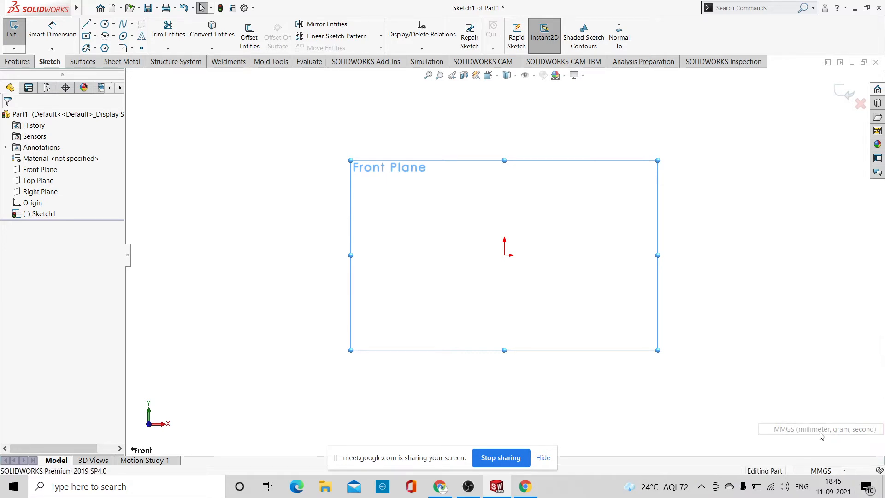
key("ctrl+z")
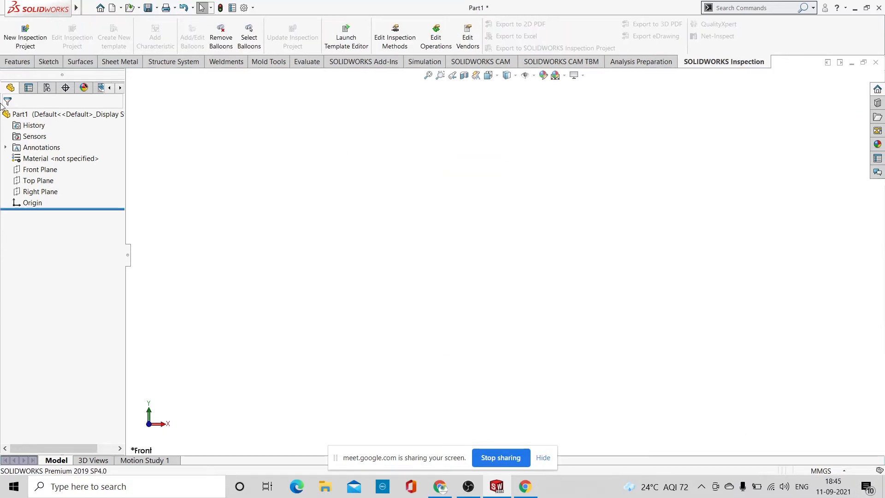
Sketch a hexagon centred on the origin on the Front Plane, with an inscribed circle about 130 mm in diameter
left_click(47, 172)
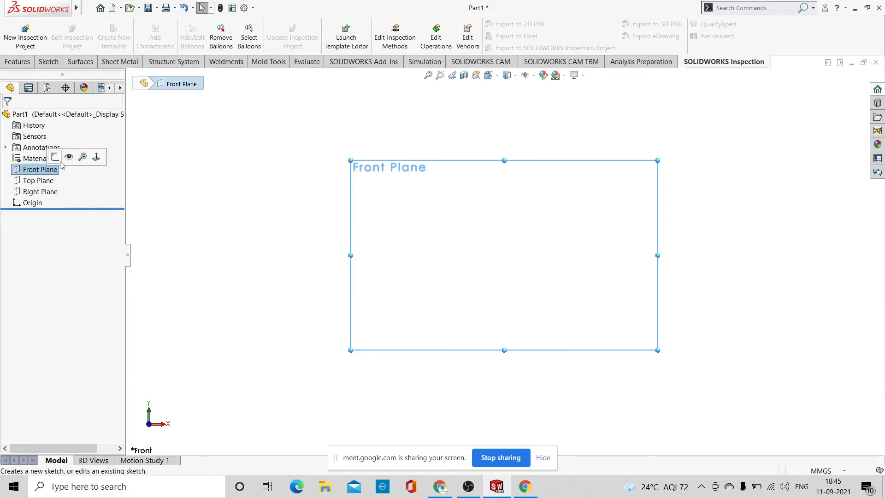
left_click(57, 155)
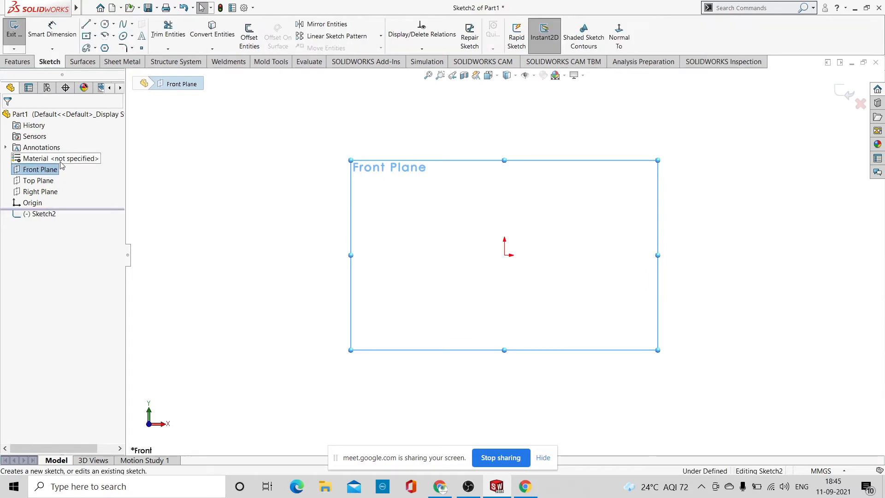
left_click(105, 48)
left_click(504, 255)
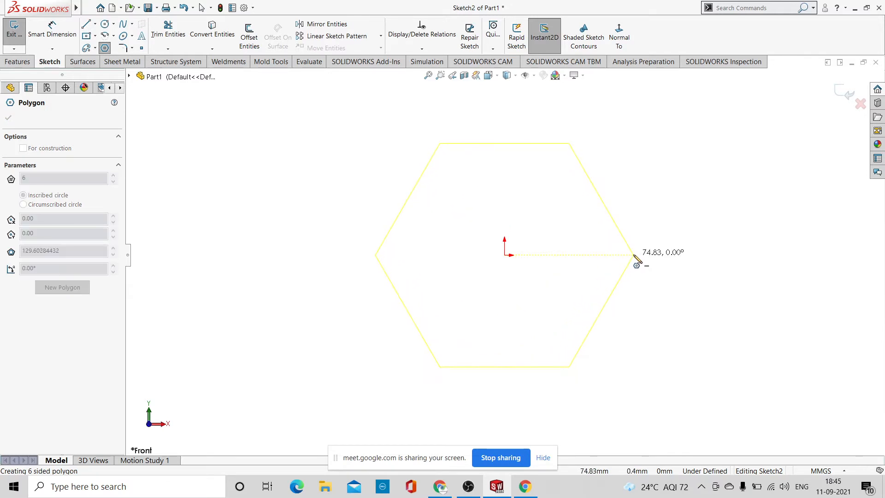
left_click(634, 254)
right_click(302, 155)
left_click(308, 197)
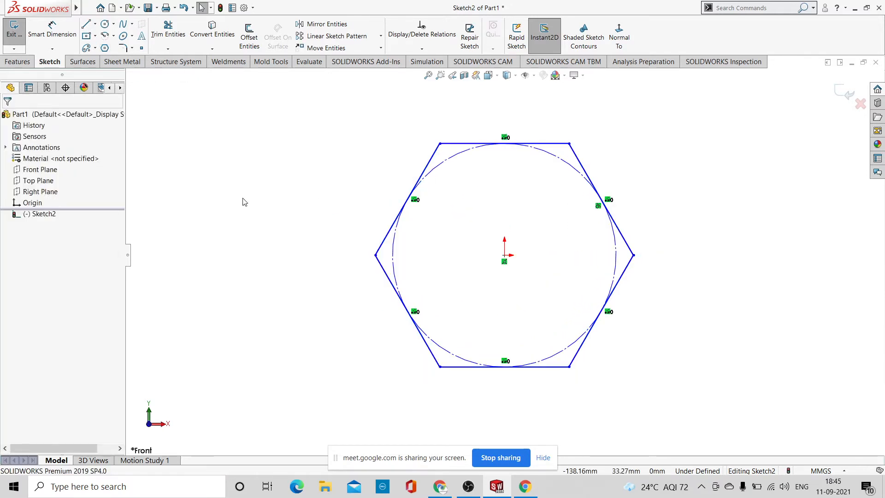
Dimension the hexagon's inscribed circle to a diameter of 50 mm
left_click(52, 30)
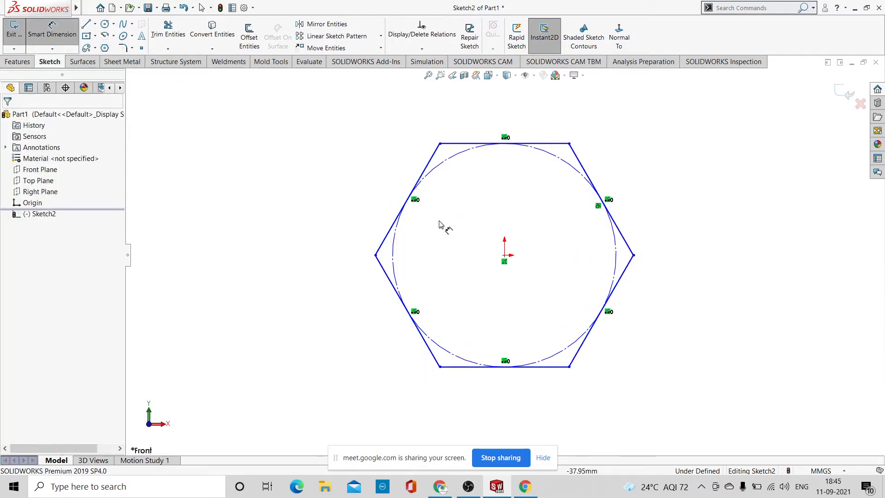
left_click(444, 169)
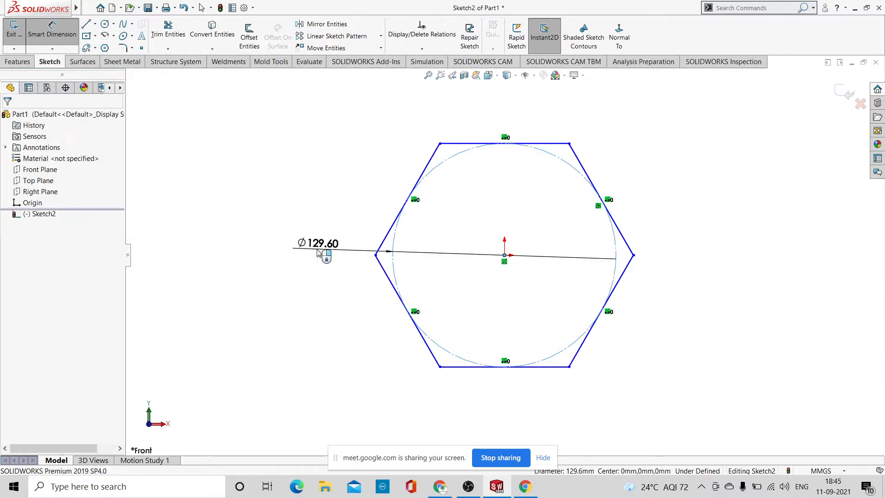
left_click(323, 253)
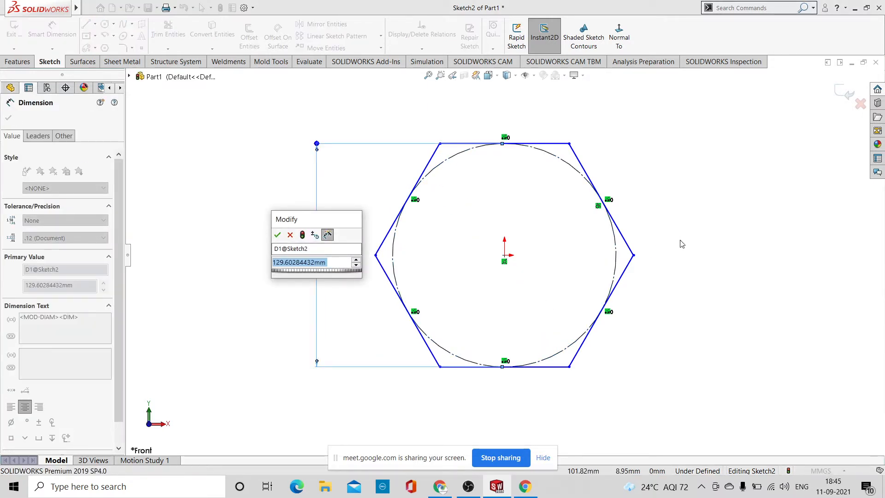
type("50")
key("Return")
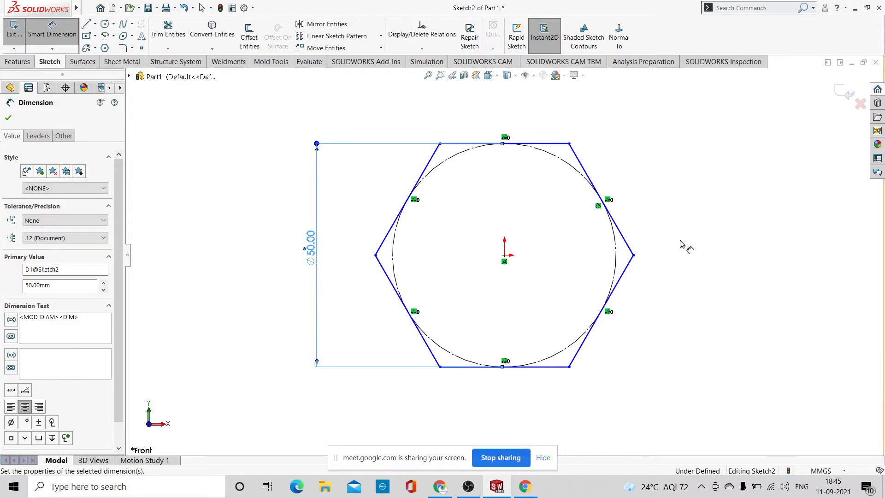
key("Escape")
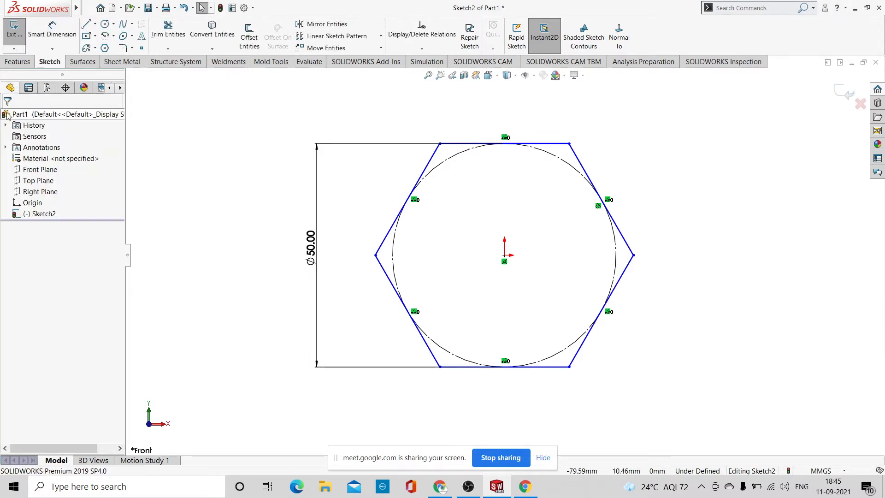
Extrude the hexagon sketch as a blind boss 10 mm deep to form the bolt head
left_click(17, 61)
left_click(18, 35)
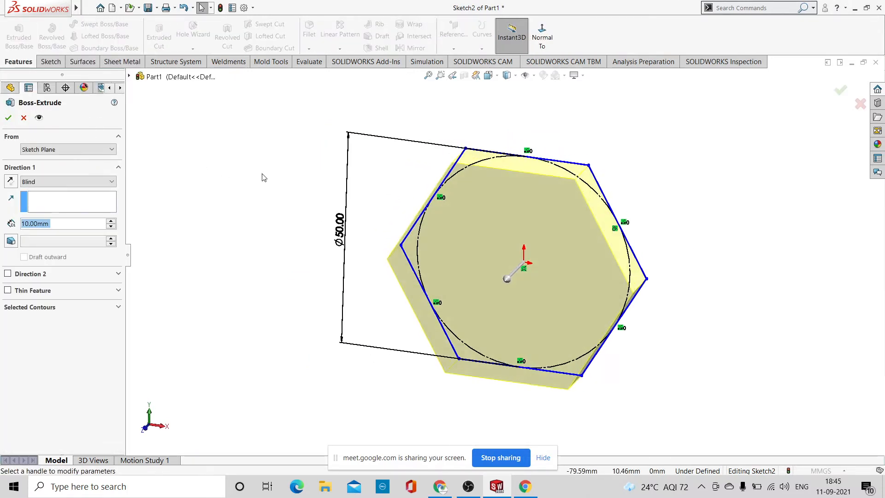
left_click(9, 119)
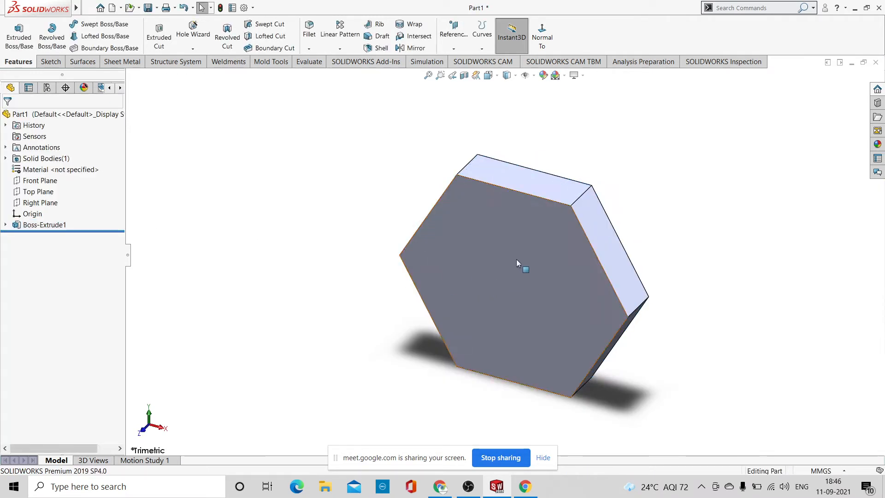
Start a sketch on the hexagonal head's back face and draw an origin-centred circle with a radius of about 20.8 mm
middle_click_drag(662, 132, 599, 184)
left_click(540, 248)
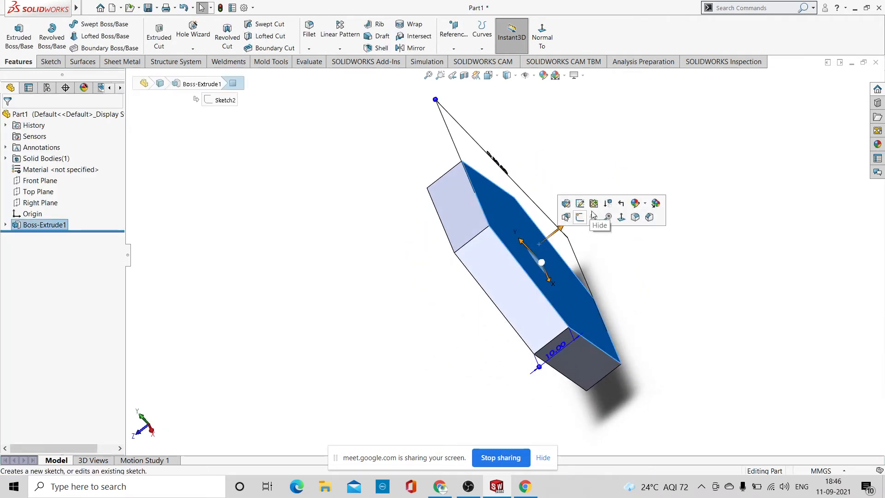
left_click(588, 220)
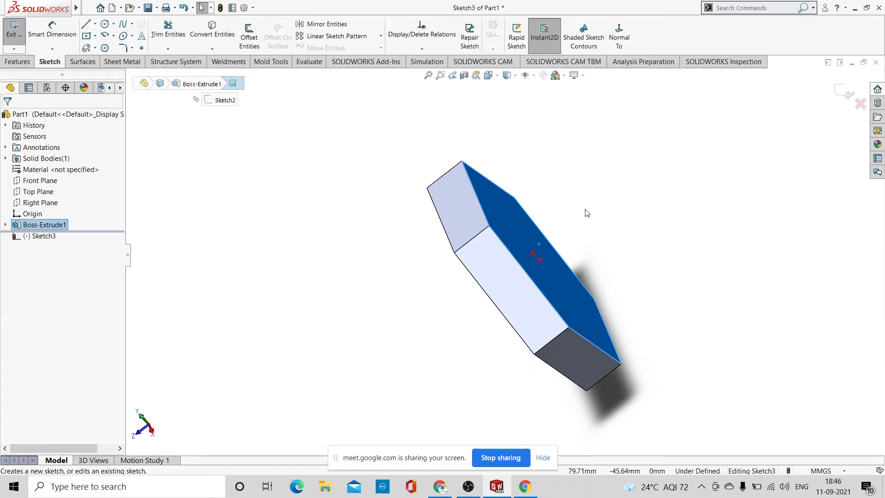
left_click(619, 42)
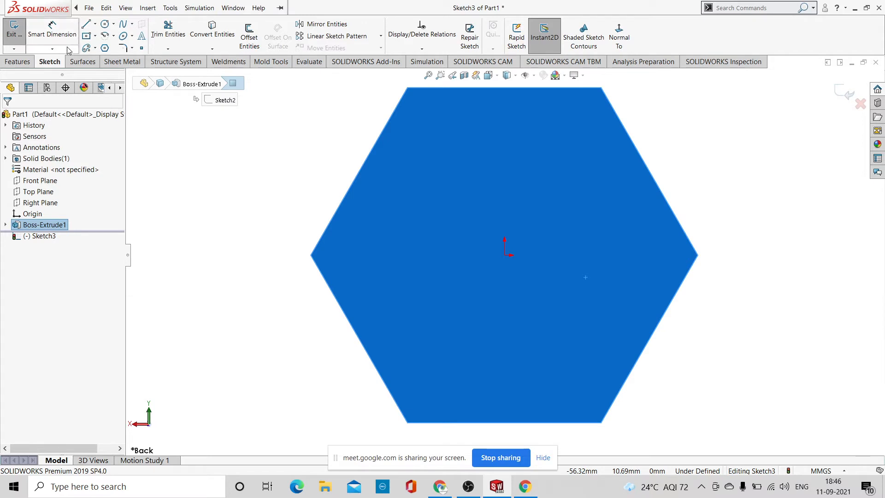
left_click(105, 24)
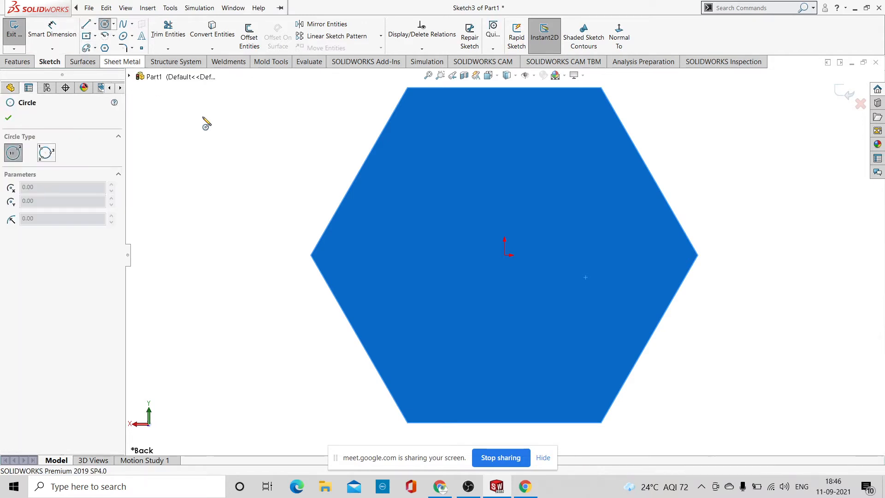
mouse_move(505, 255)
left_mouse_down()
mouse_move(649, 310)
mouse_move(641, 286)
left_mouse_up()
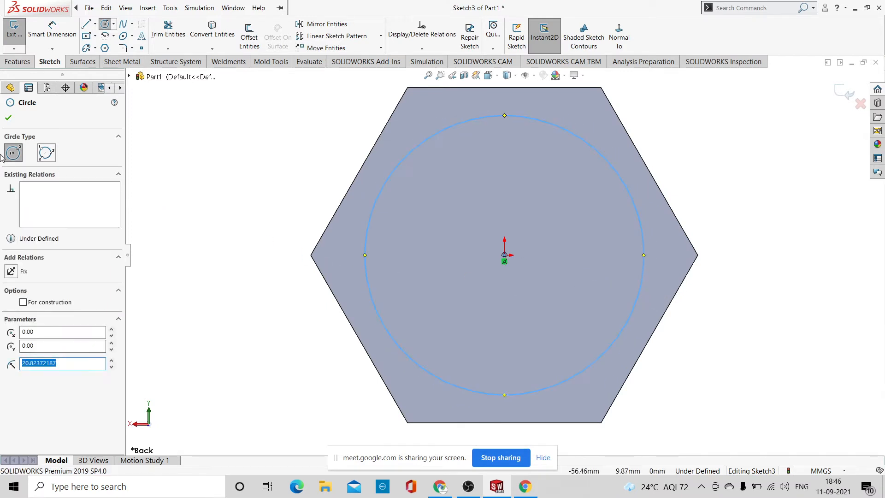
Dimension the origin-centred circle on the hexagonal head's back face to a diameter of 50 mm
left_click(8, 118)
left_click(52, 28)
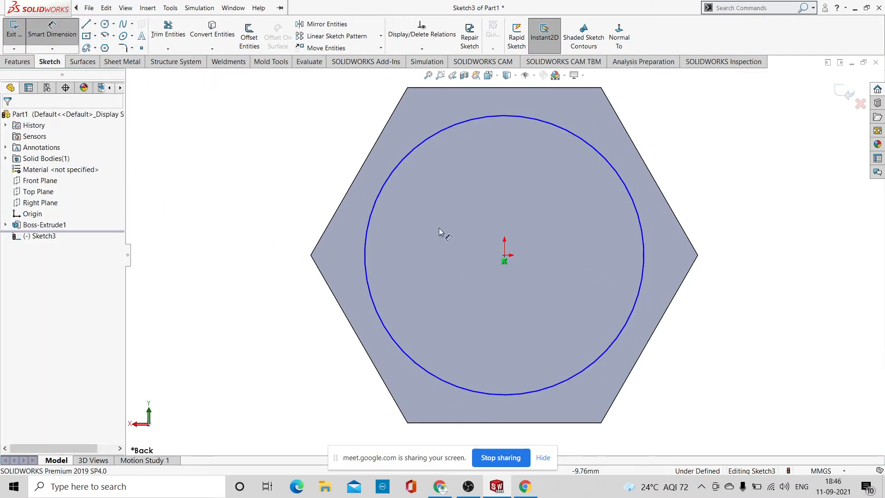
left_click(390, 178)
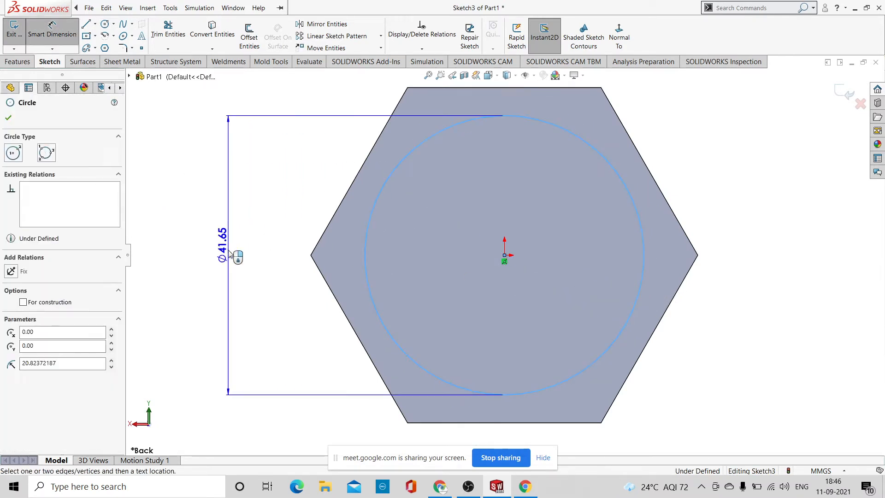
left_click(229, 249)
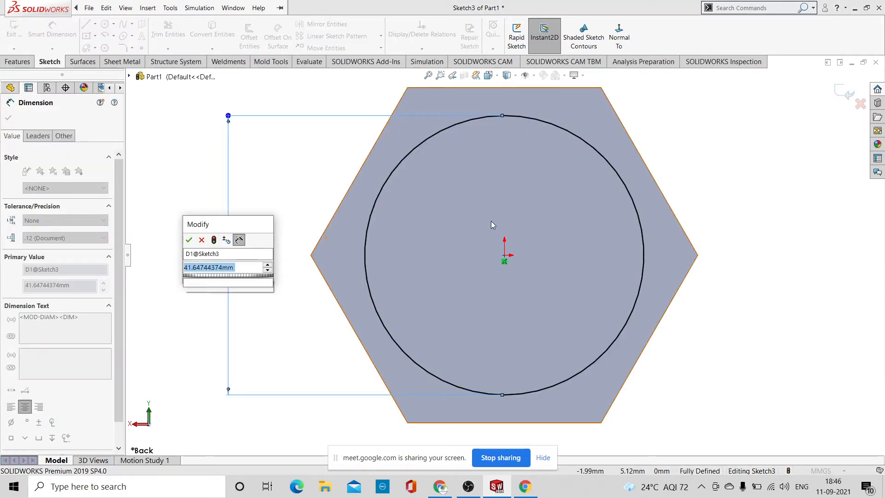
type("50")
key("Return")
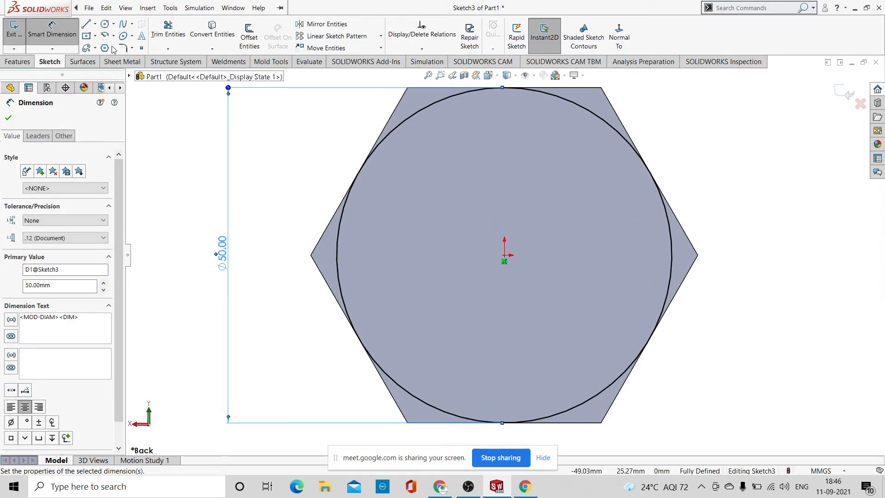
left_click(8, 117)
Cut-extrude the 50 mm circle 10 mm blind into the head, with the side to cut flipped and a 60-degree draft
scroll(206, 238, "up", 5)
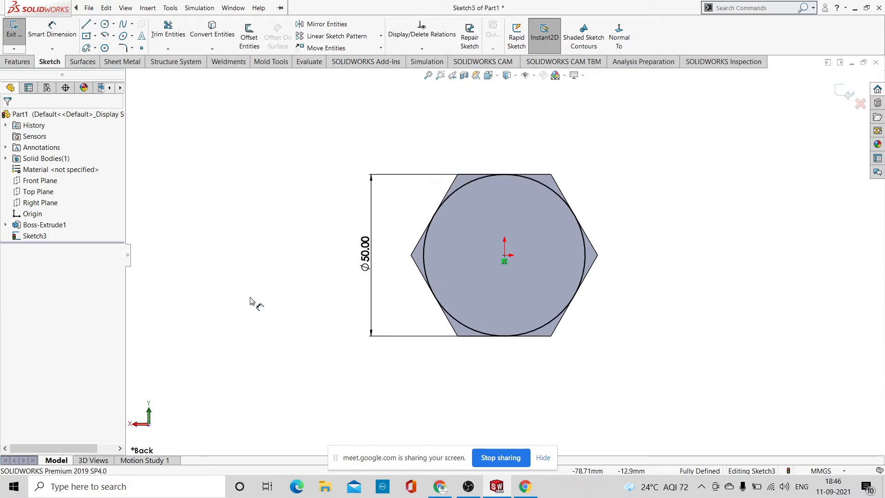
middle_click_drag(250, 302, 272, 225)
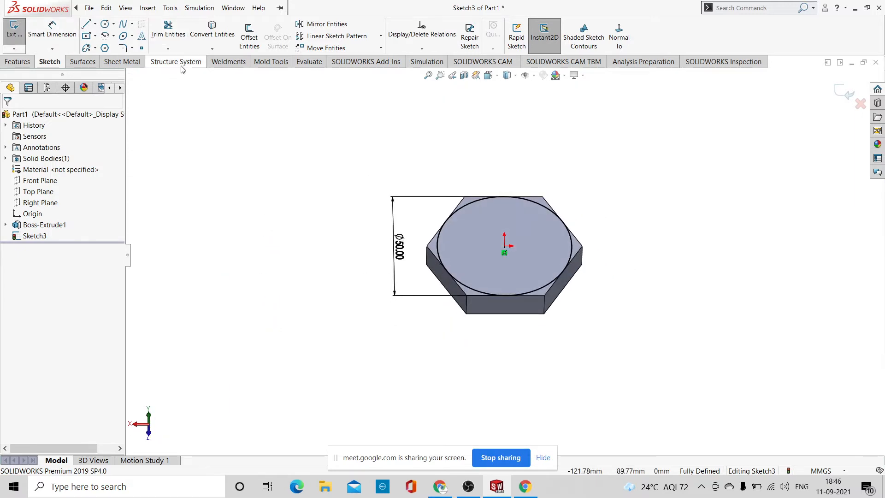
left_click(19, 61)
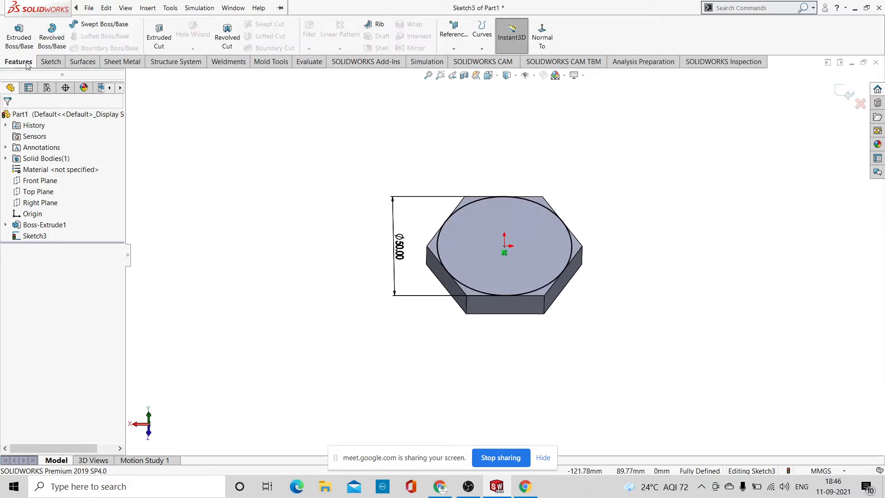
left_click(159, 35)
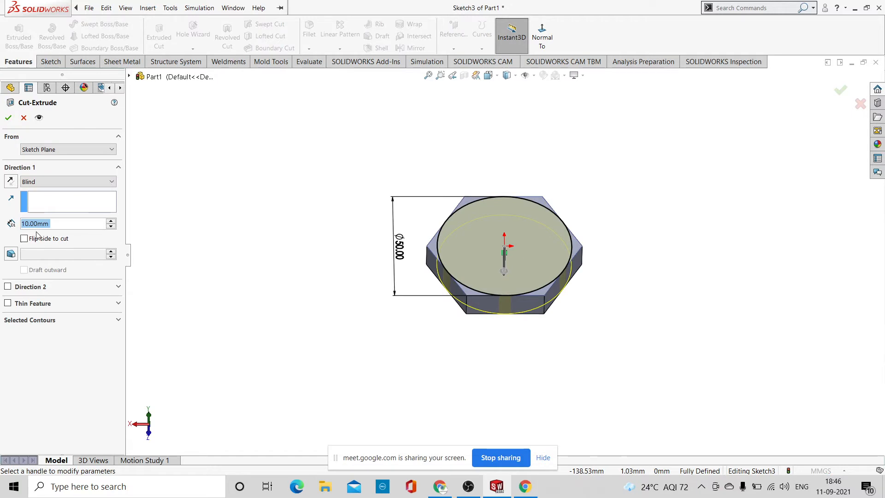
left_click(11, 254)
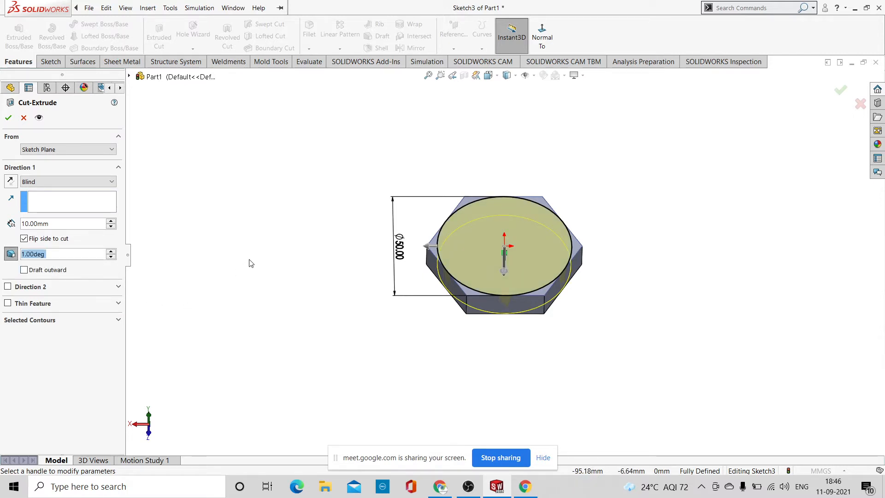
scroll(304, 297, "up", 20)
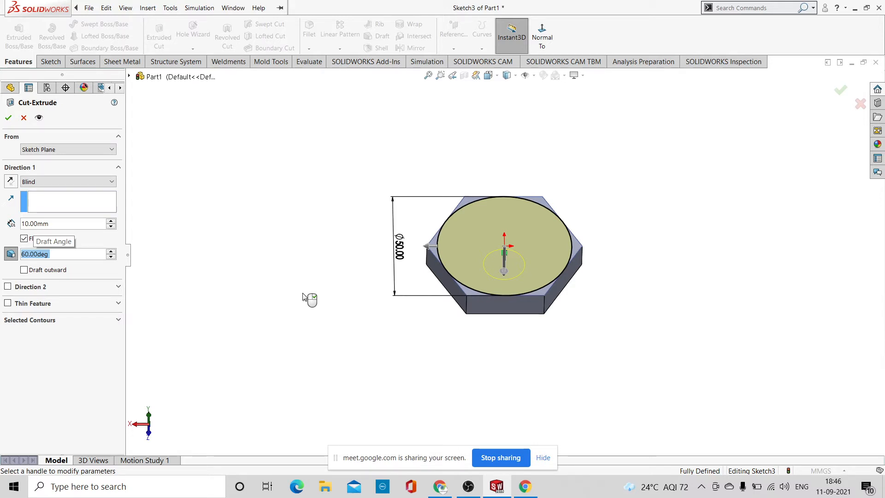
left_click(7, 118)
Examine the chamfered corners of the hexagonal bolt head from several angles and up close
middle_click_drag(712, 207, 659, 221)
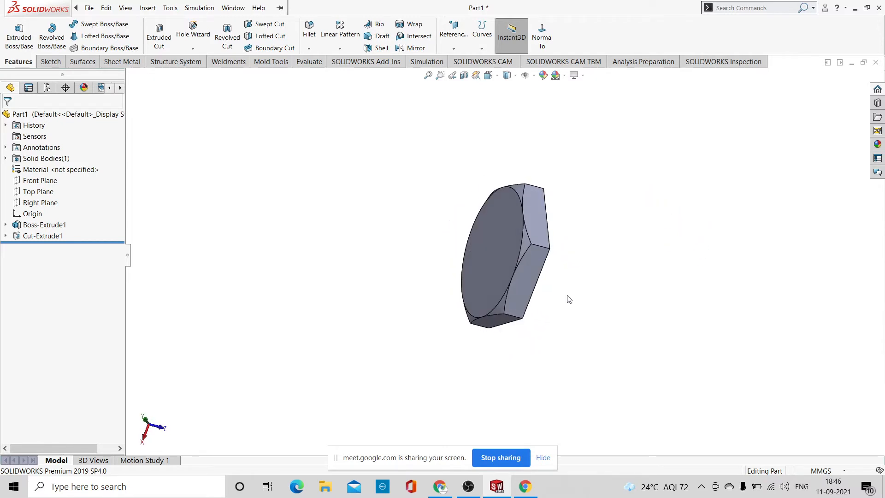
middle_click_drag(569, 300, 552, 132)
scroll(494, 164, "down", 2)
middle_click_drag(621, 198, 597, 174)
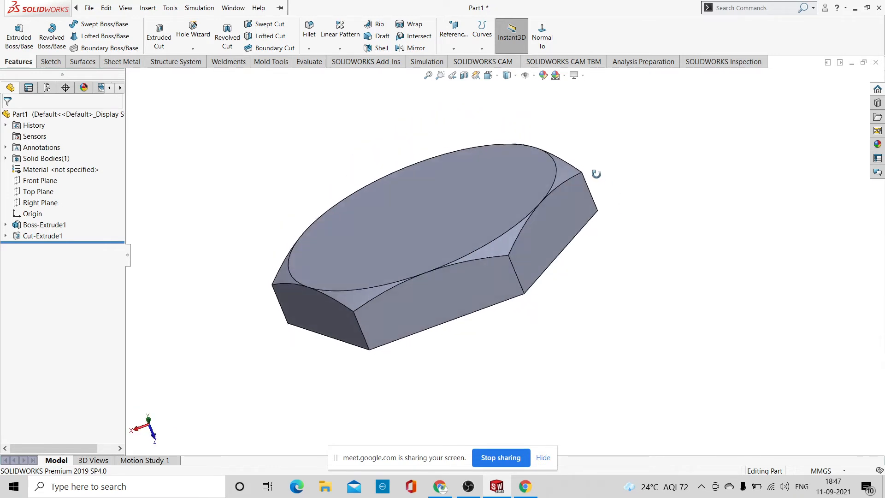
scroll(557, 173, "down", 2)
scroll(530, 217, "down", 2)
scroll(530, 217, "up", 4)
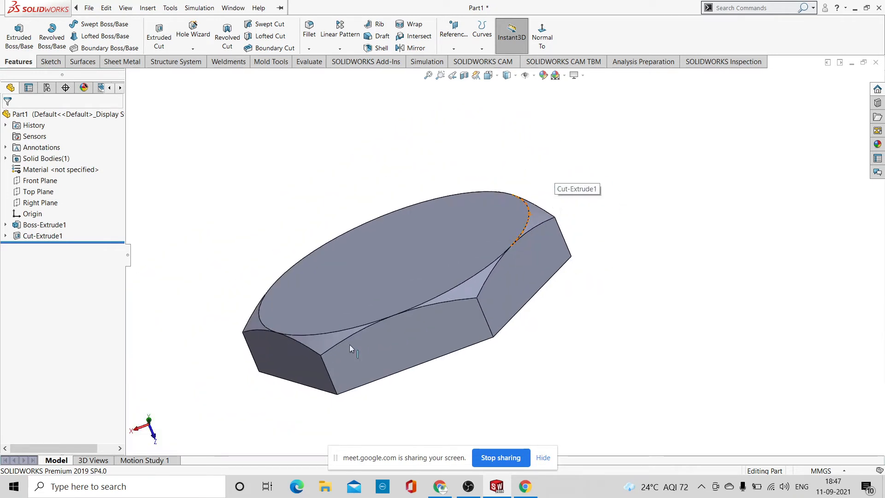
scroll(350, 345, "down", 2)
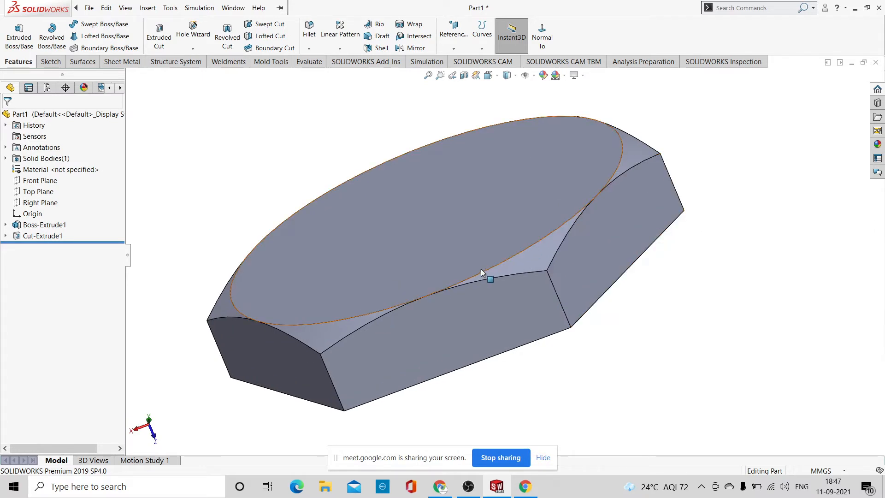
scroll(554, 285, "up", 3)
Start a sketch on the head's flat, unchamfered face and draw an origin-centred circle with a radius of about 18.1 mm
middle_click_drag(613, 280, 568, 264)
left_click(530, 251)
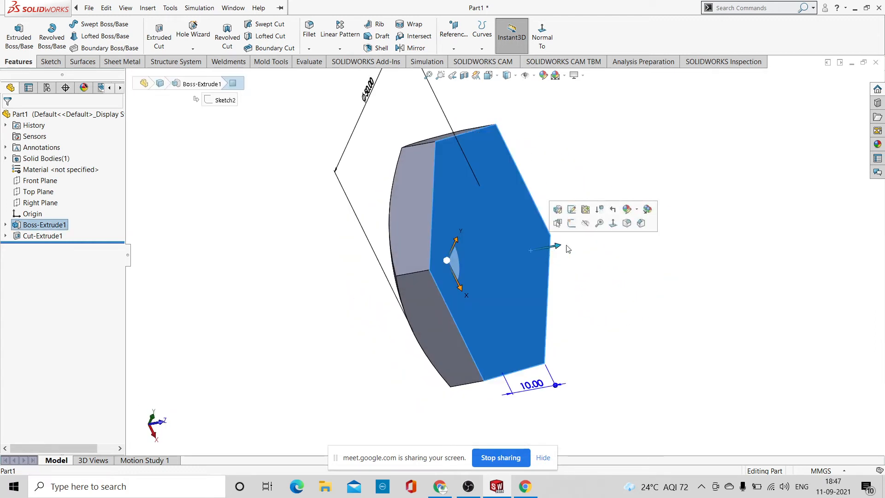
left_click(572, 224)
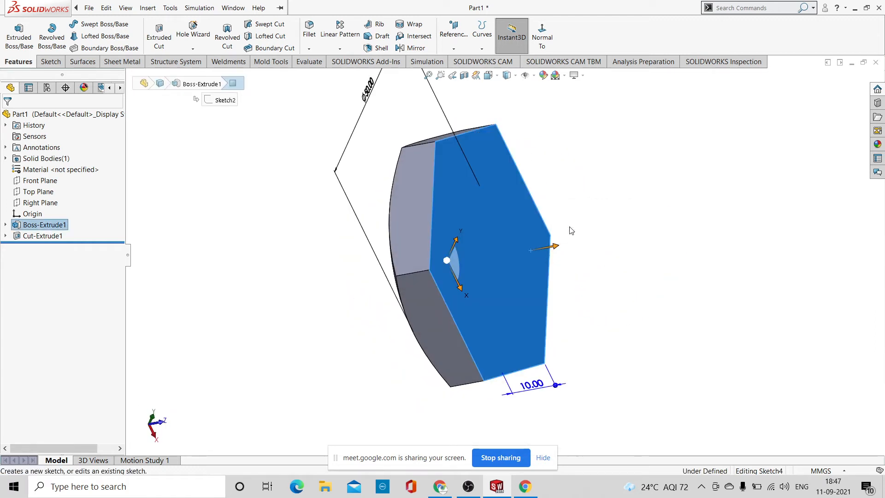
key("ctrl+8")
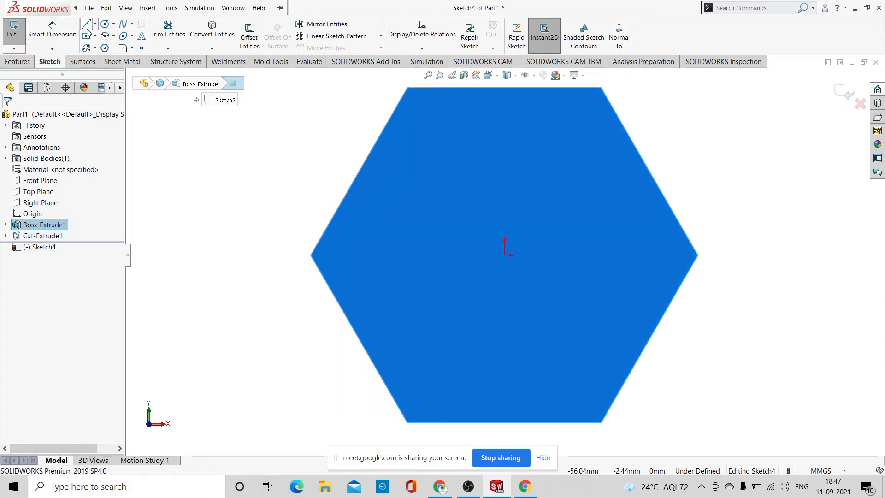
left_click(105, 24)
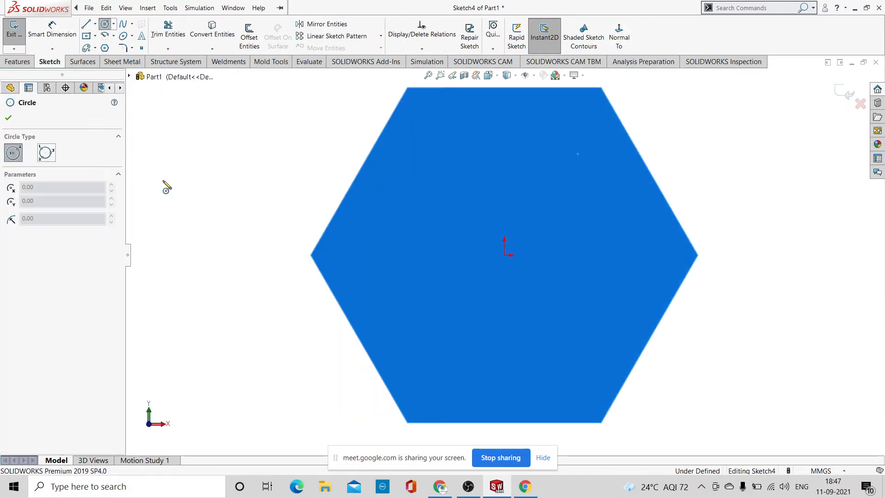
left_click(506, 257)
left_click(624, 283)
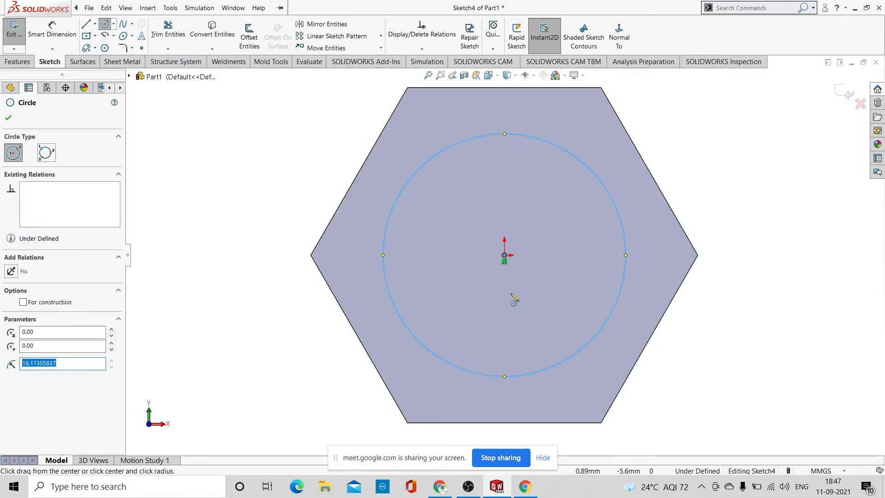
key("z")
key("ctrl+7")
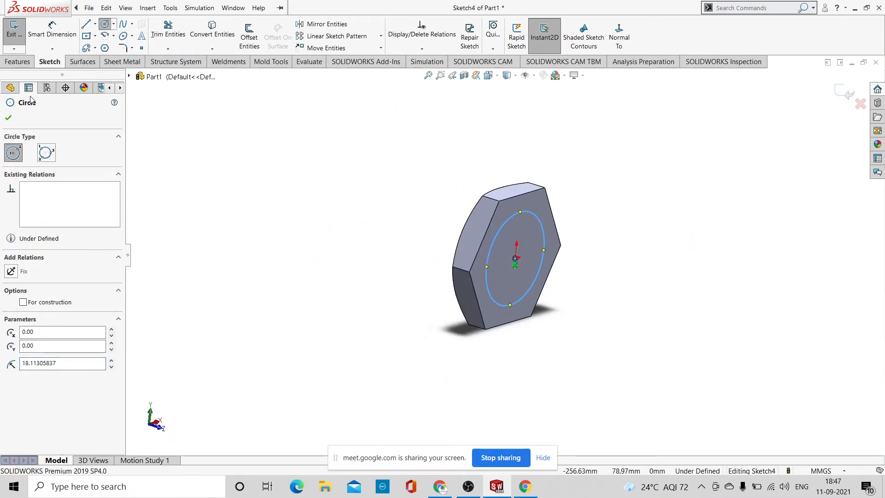
left_click(8, 118)
Dimension the circle on the head's unchamfered face to a diameter of 30 mm
left_click(52, 29)
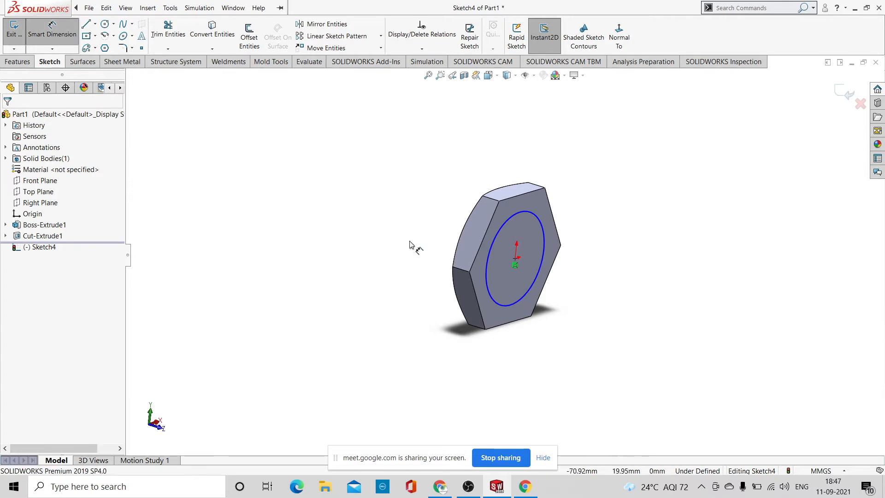
left_click(487, 258)
left_click(385, 337)
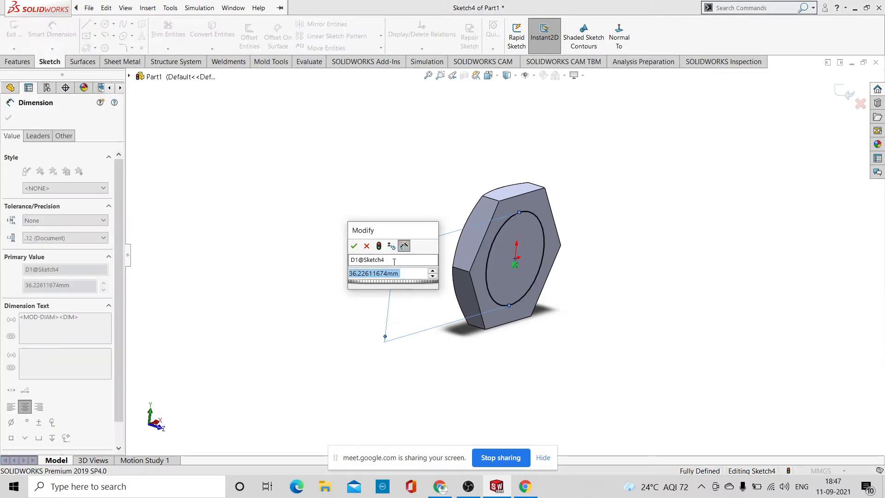
type("30")
key("Return")
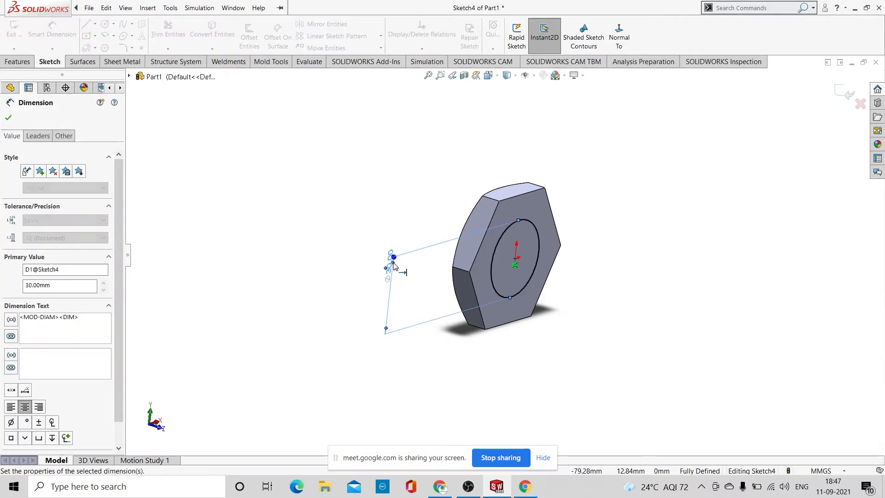
key("Escape")
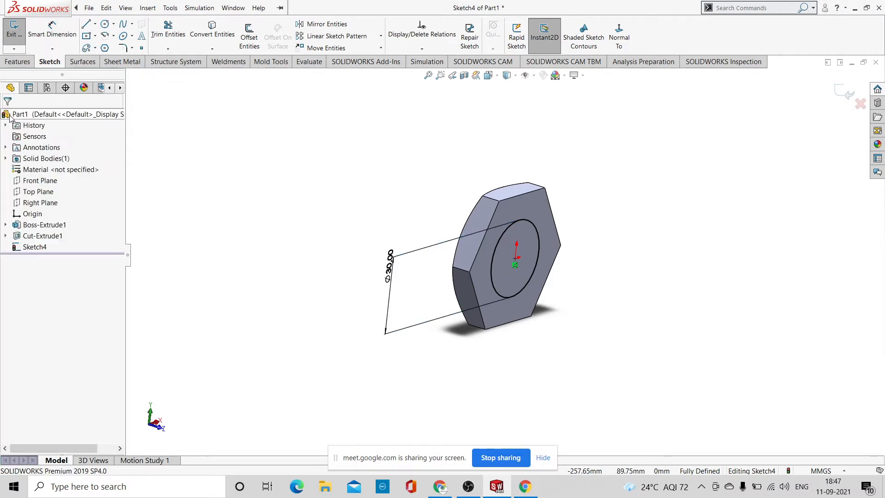
Extrude the 30 mm circle as a blind boss 150 mm long, merged with the head, to form the bolt shank
left_click(17, 62)
left_click(37, 48)
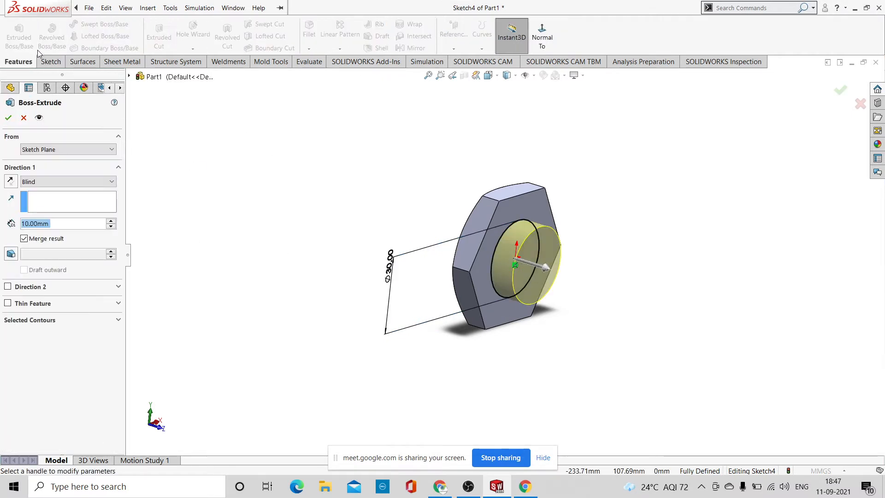
left_click(546, 268)
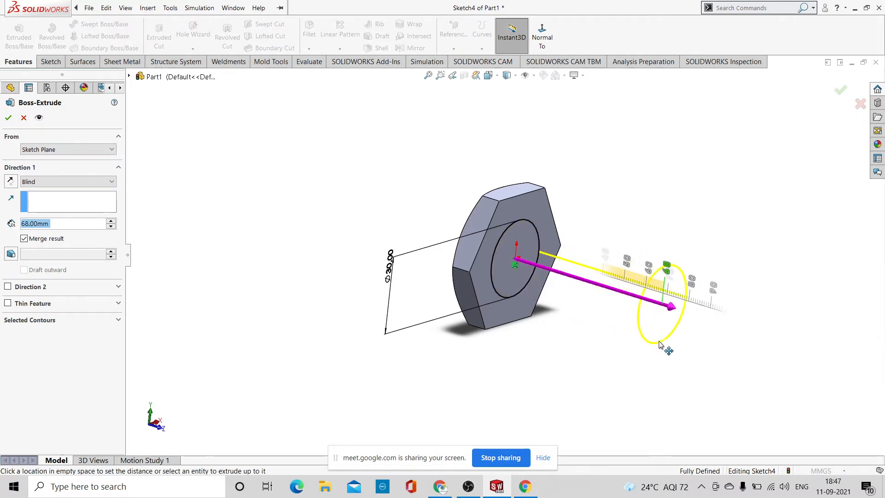
left_click_drag(733, 400, 754, 416)
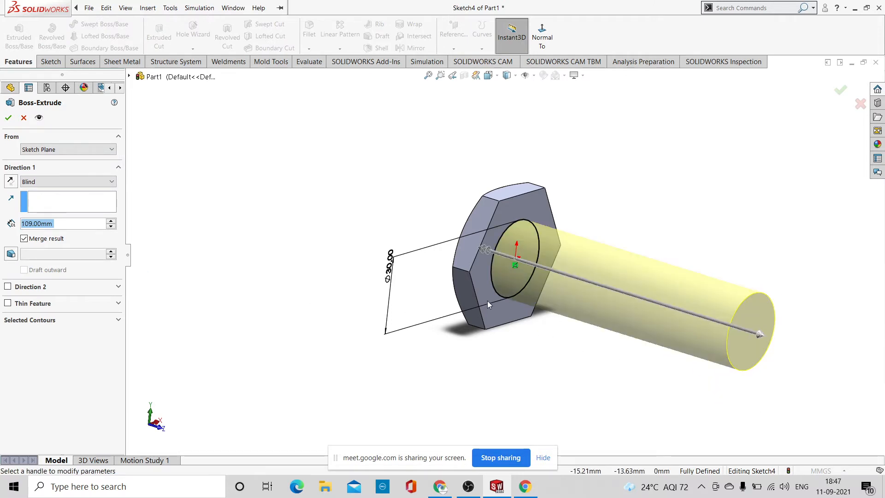
scroll(434, 241, "up", 3)
middle_click_drag(355, 203, 445, 368)
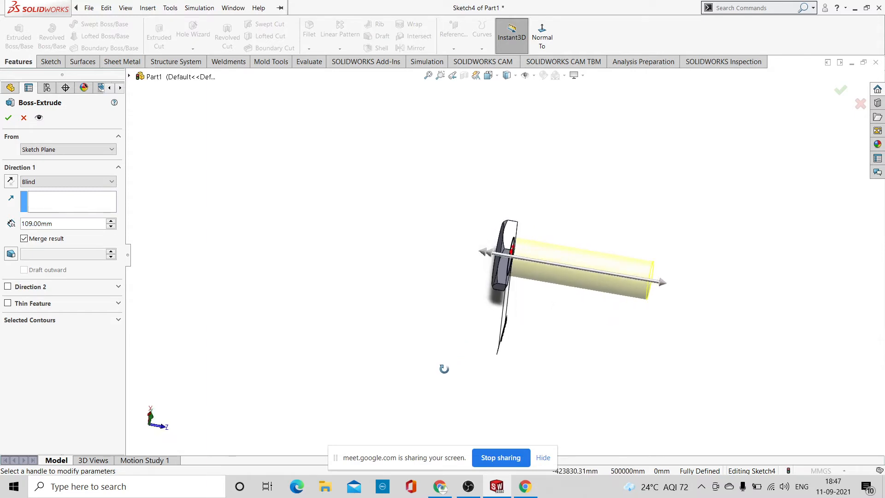
left_click_drag(666, 289, 703, 290)
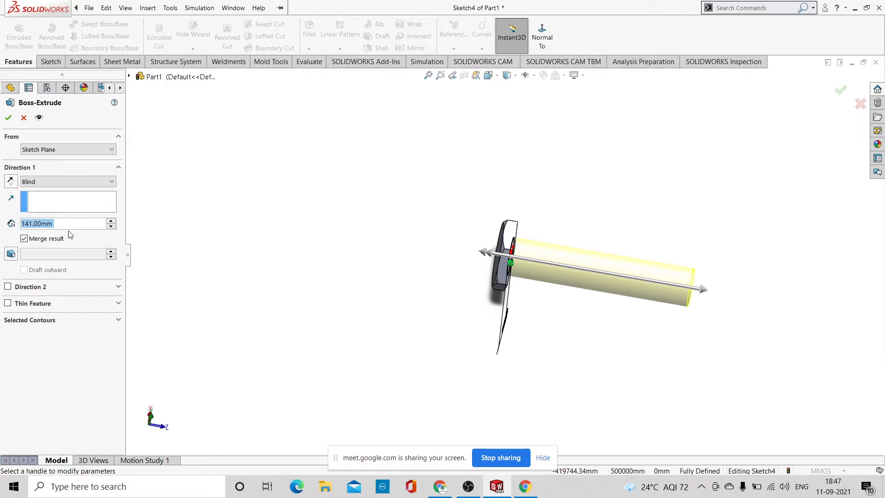
type("150")
key("Return")
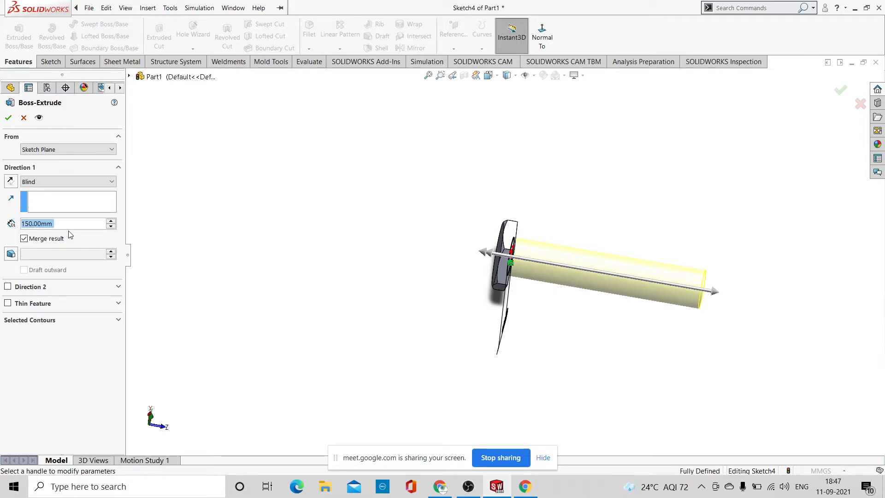
left_click(10, 117)
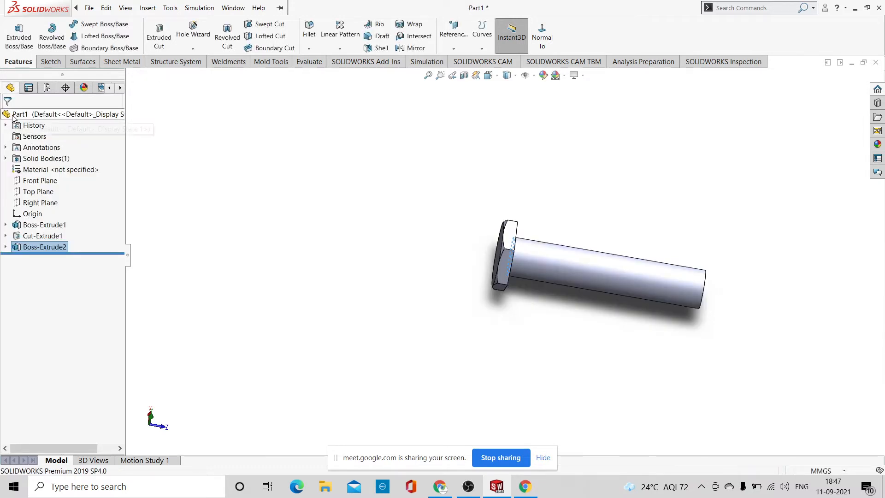
Examine the bolt's head and shank from several angles, including the flat free end of the shank
middle_click_drag(362, 229, 392, 320)
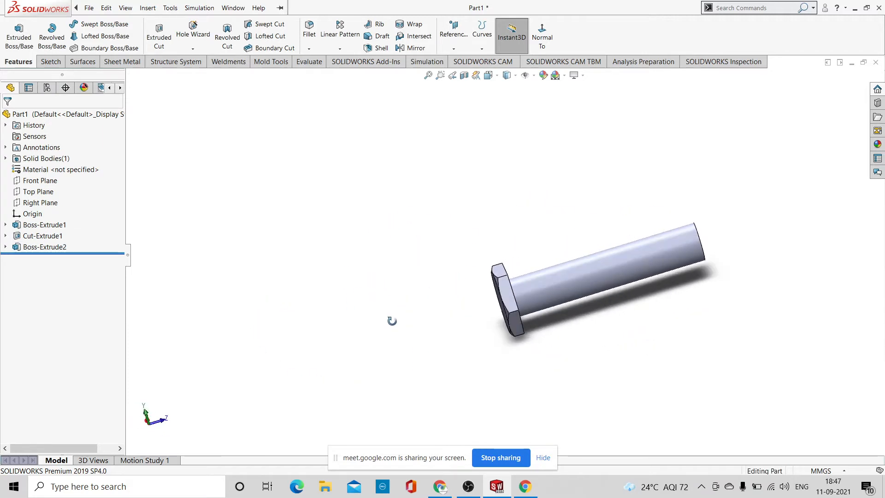
scroll(609, 313, "up", 1)
scroll(619, 295, "down", 5)
scroll(597, 291, "up", 3)
middle_click_drag(597, 291, 562, 336)
scroll(587, 246, "down", 2)
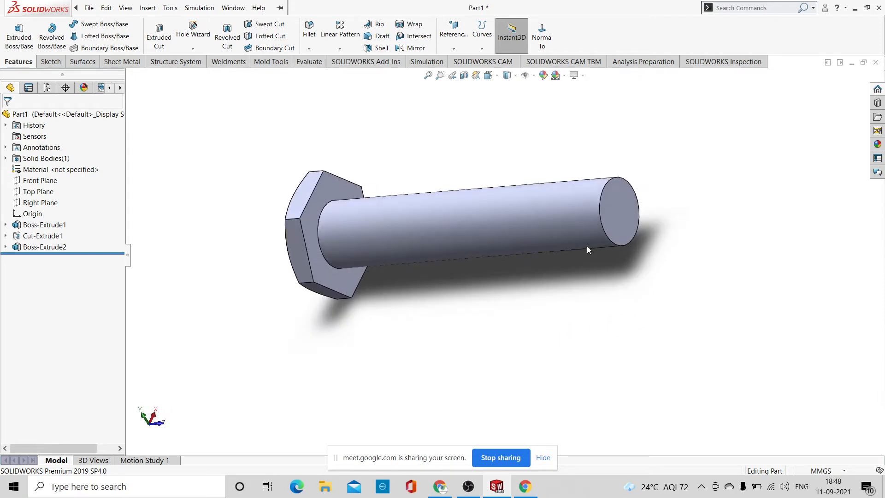
scroll(597, 286, "up", 2)
scroll(585, 201, "down", 2)
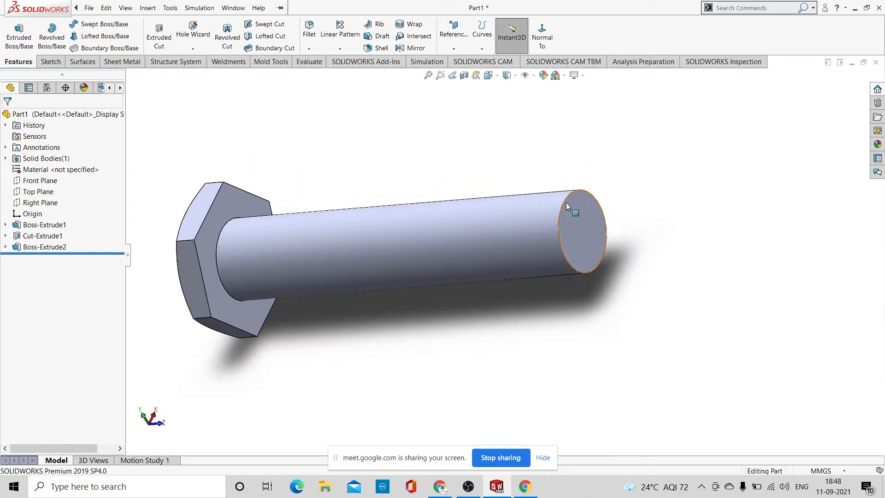
Try to convert the circular edge at the shank's free end into a sketch entity without an open sketch
left_click(568, 206)
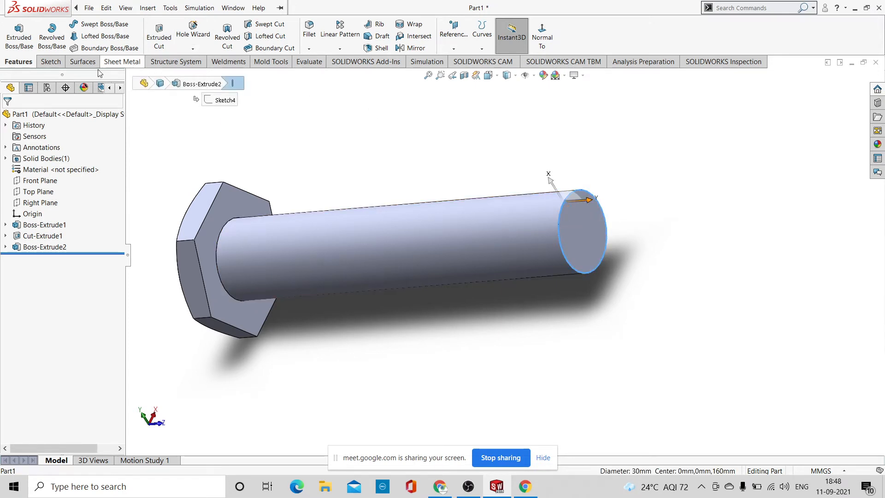
left_click(50, 64)
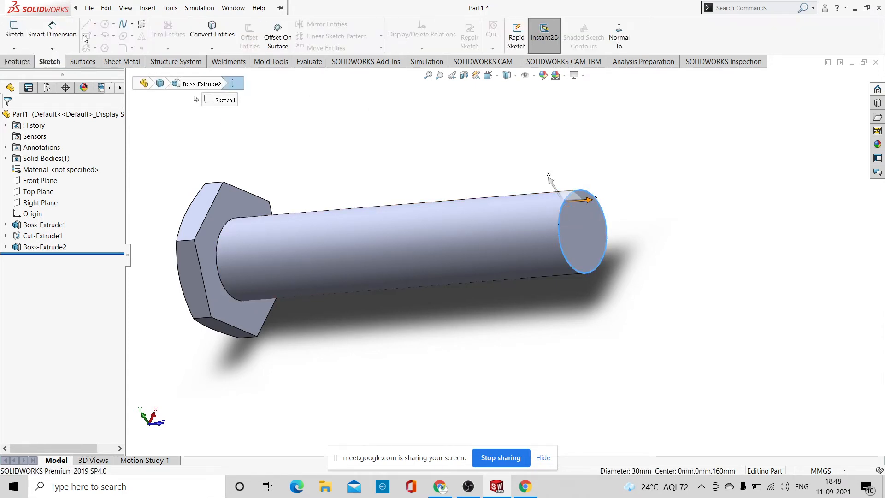
left_click(212, 37)
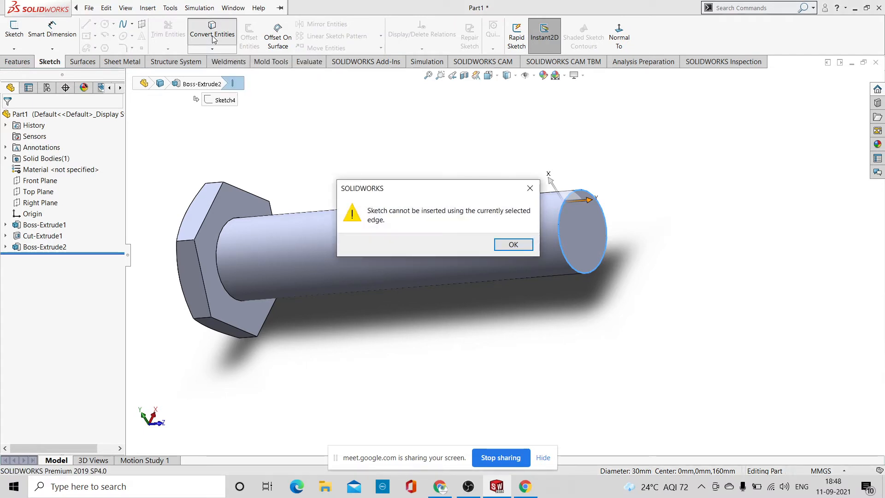
left_click(512, 246)
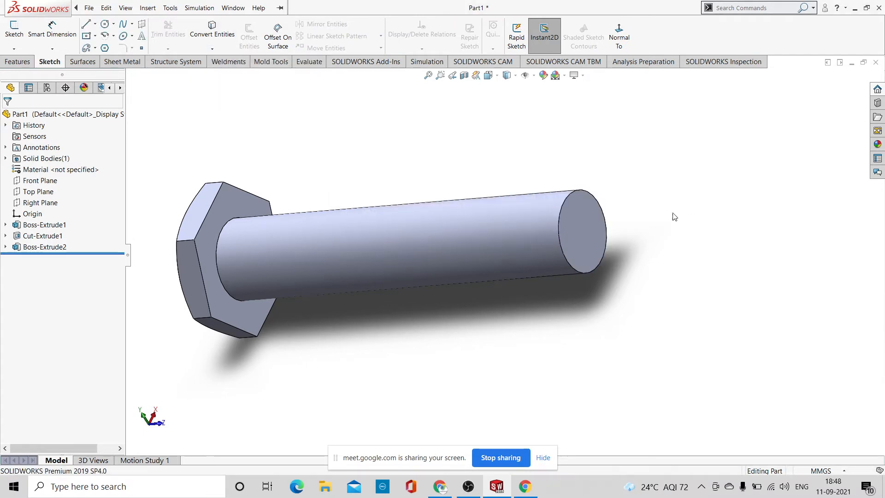
Start a sketch on the shank's free end face and convert its circular edge into a sketch circle
left_click(580, 224)
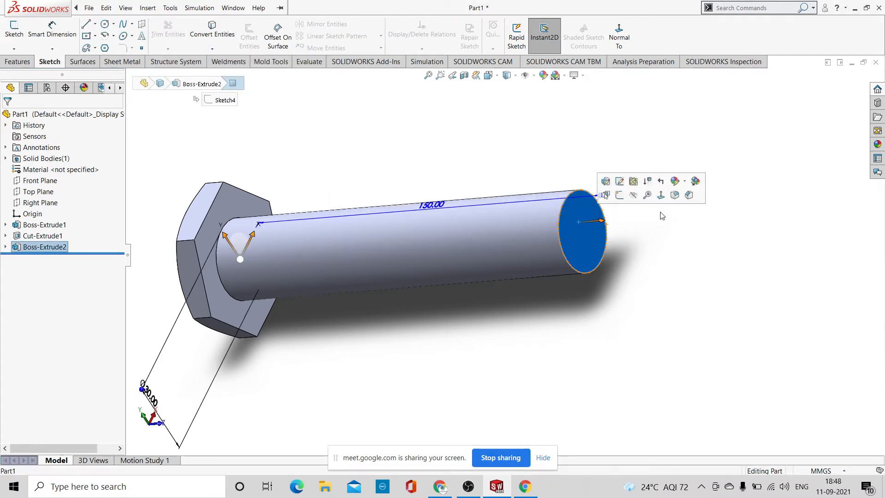
left_click(623, 199)
left_click(615, 207)
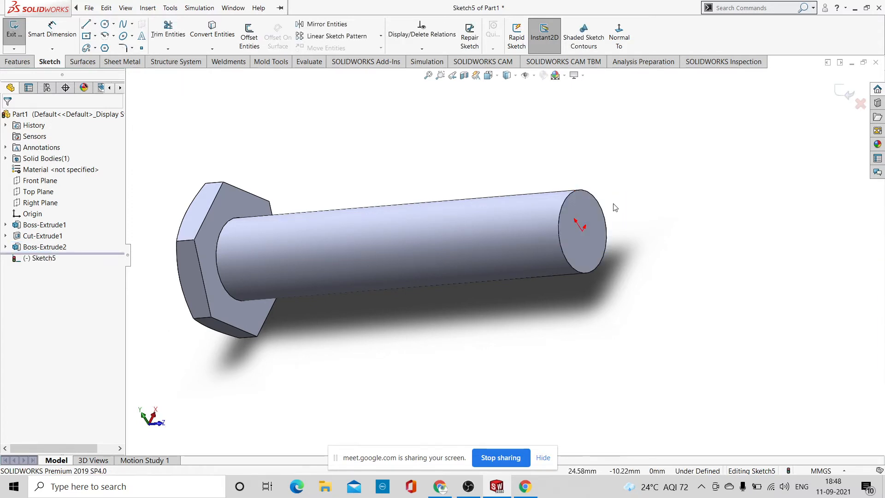
left_click(568, 198)
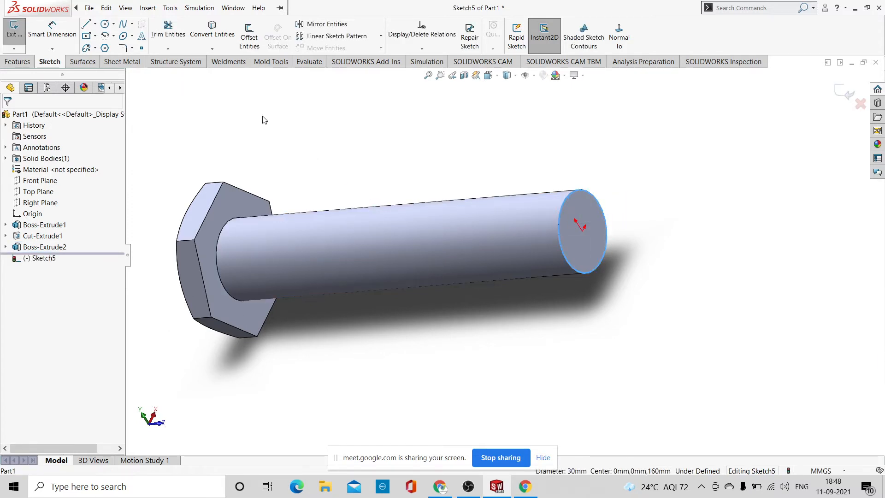
left_click(210, 46)
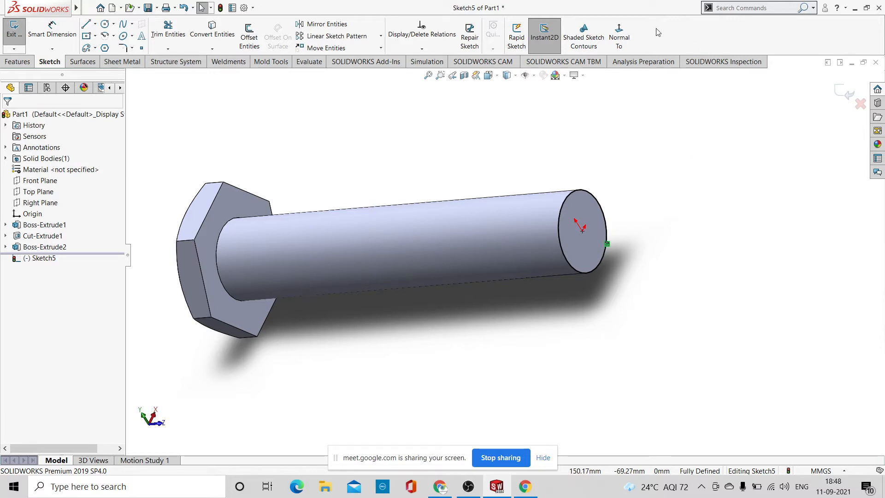
Start a constant-pitch helix from the end-face circle, reversed to run along the shank towards the head, with a 2 mm pitch
left_click(22, 63)
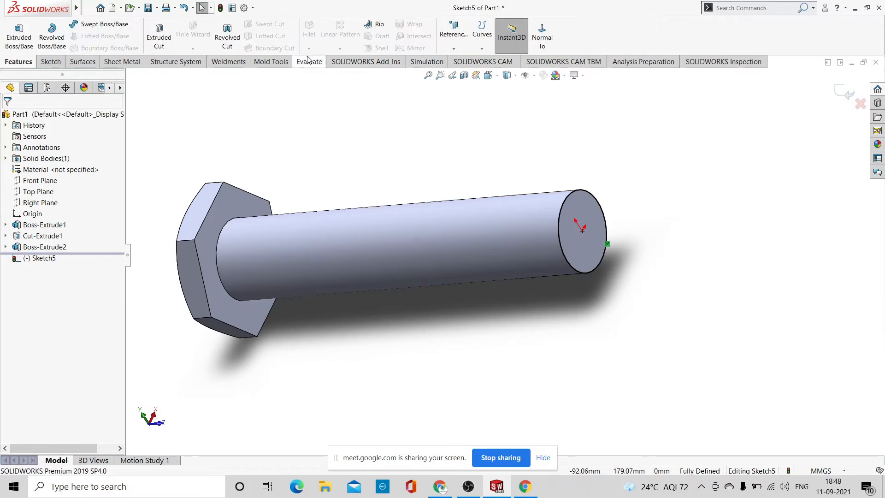
left_click(482, 50)
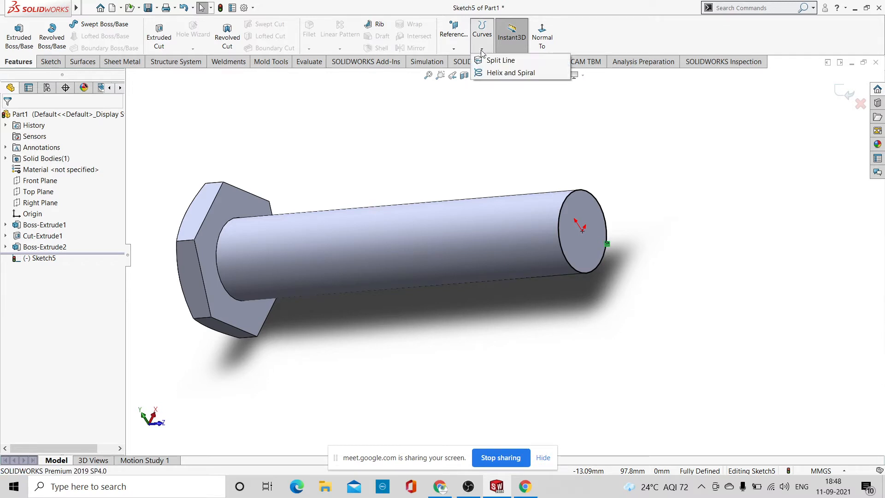
left_click(489, 73)
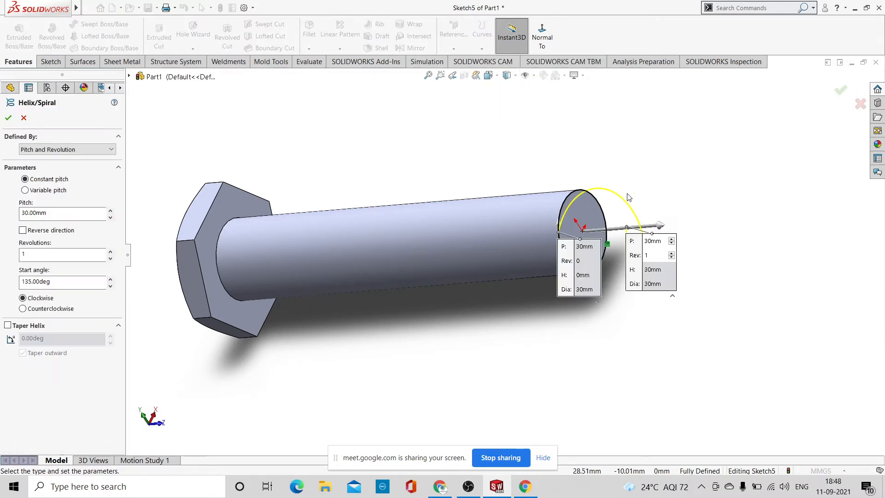
middle_click_drag(594, 296, 601, 324)
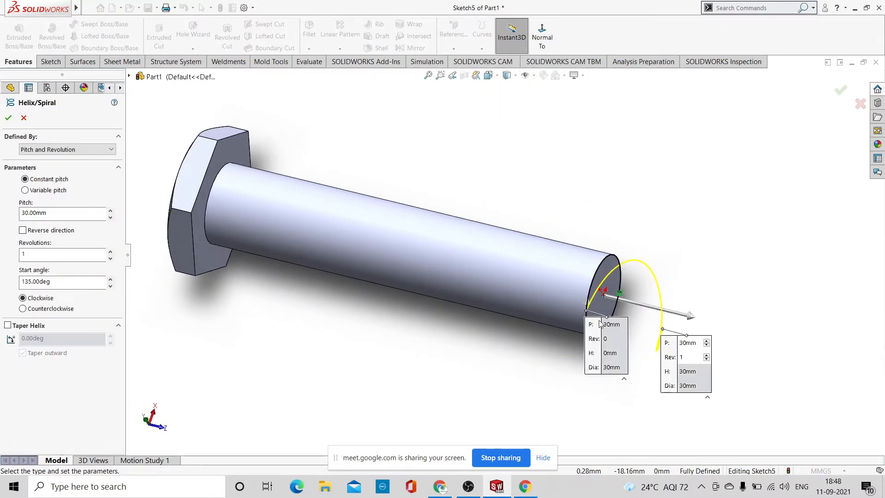
left_click(22, 230)
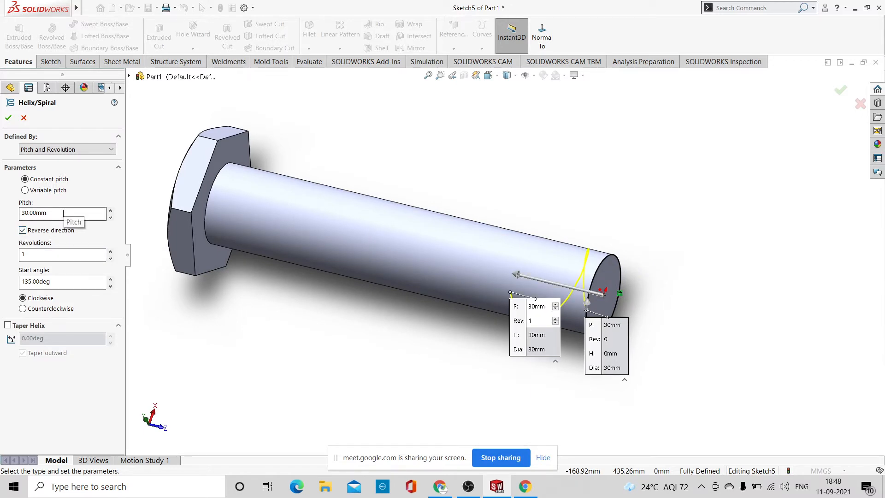
left_click_drag(63, 213, 18, 216)
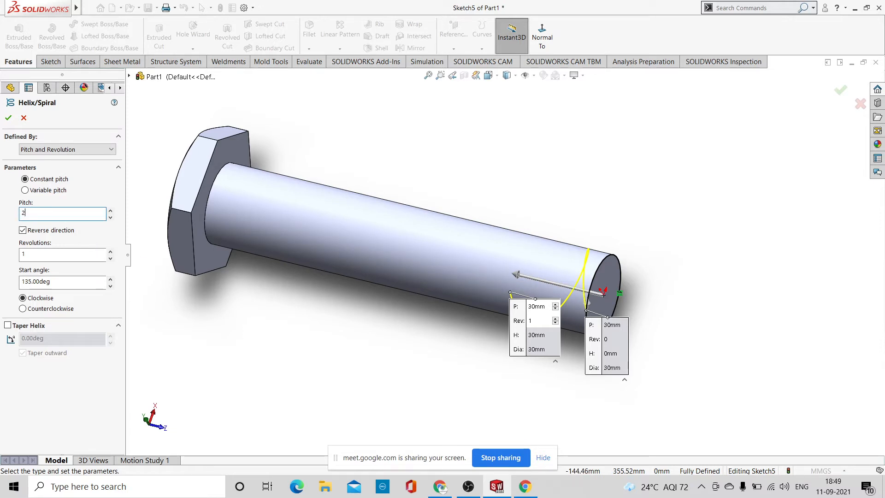
key("Return")
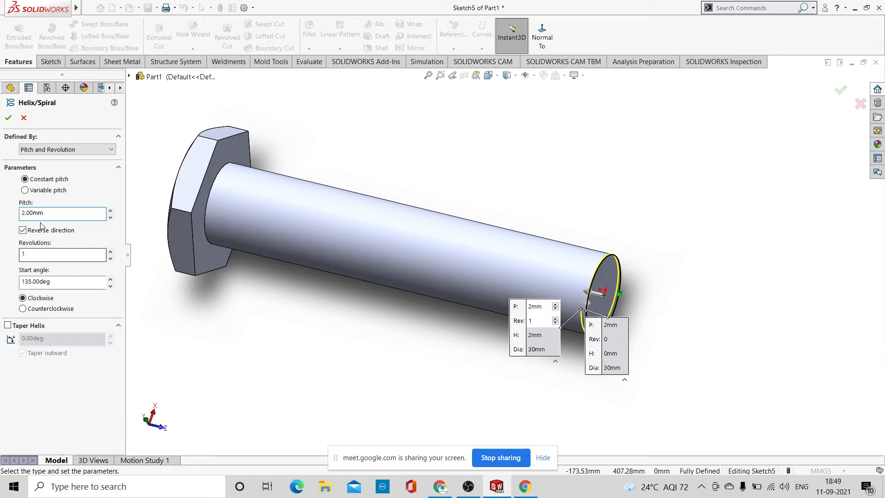
Set the helix to 50 revolutions and accept it
left_click(110, 252)
left_click(110, 252)
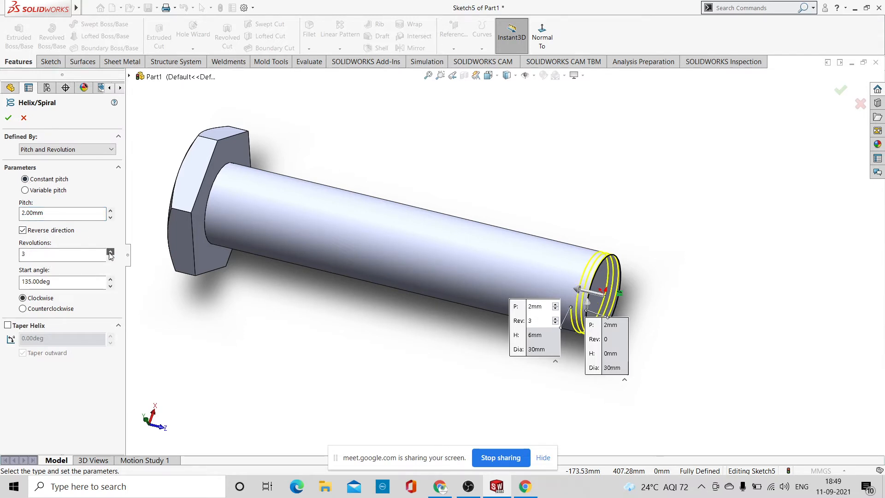
left_click_drag(111, 253, 111, 256)
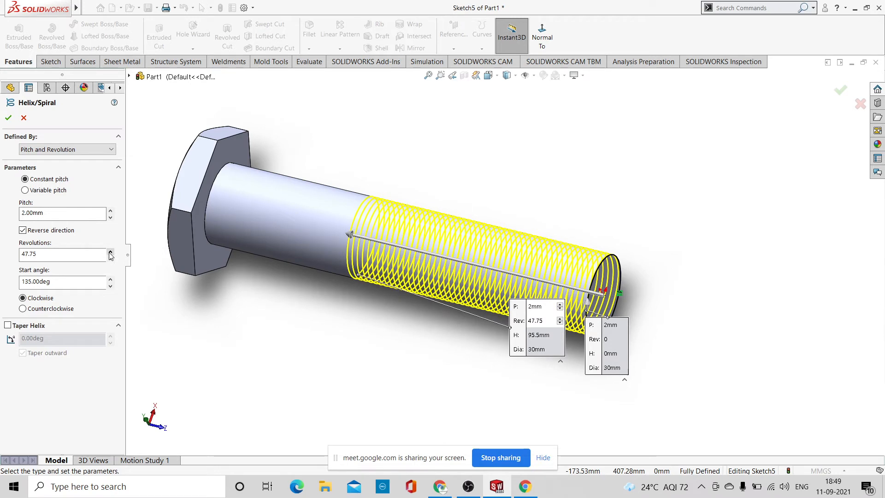
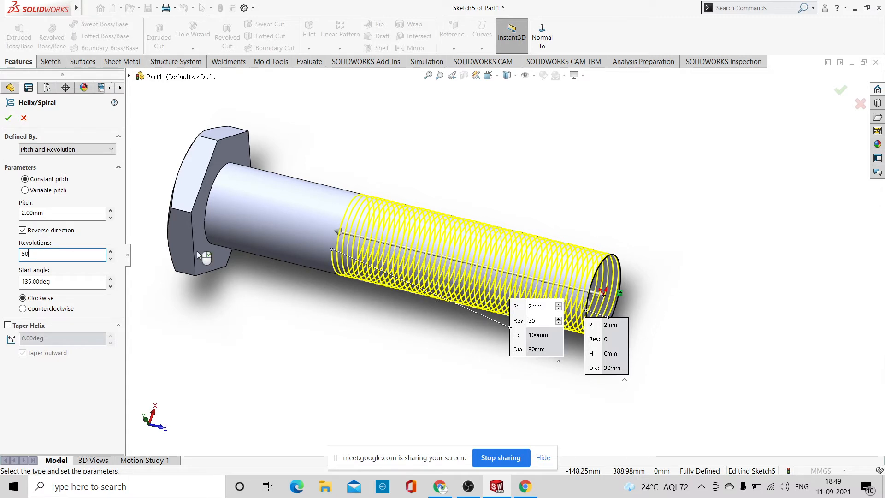
left_click(8, 118)
left_click(537, 181)
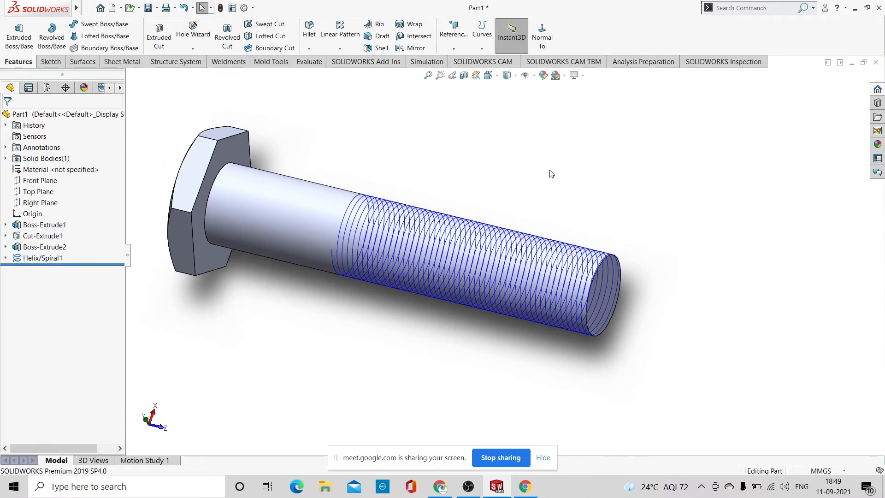
Create a reference plane perpendicular to the helix and coincident with its end point partway along the shank
middle_click_drag(552, 172, 669, 153)
middle_click_drag(689, 218, 676, 161)
middle_click_drag(687, 262, 595, 235)
scroll(594, 231, "down", 5)
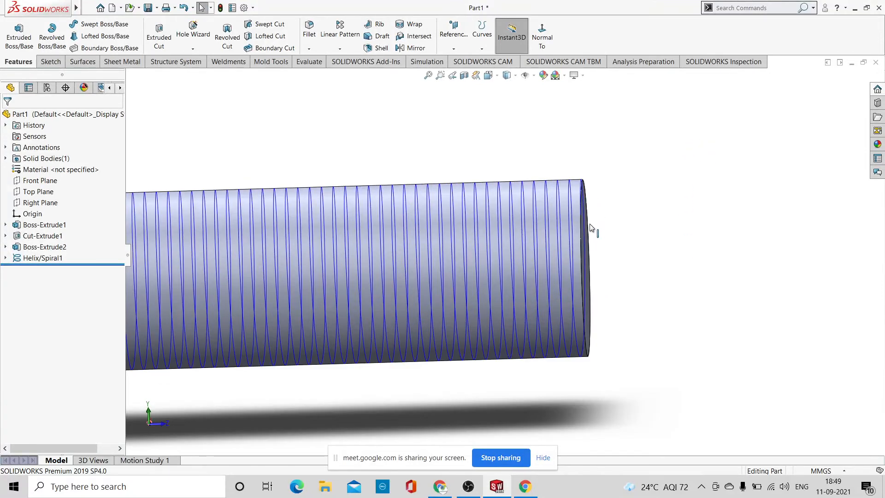
scroll(593, 229, "up", 6)
scroll(389, 261, "down", 3)
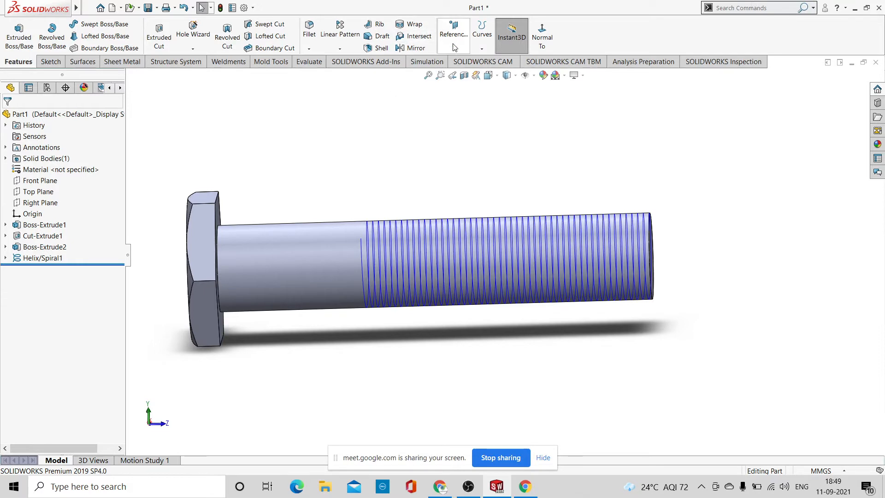
left_click(457, 54)
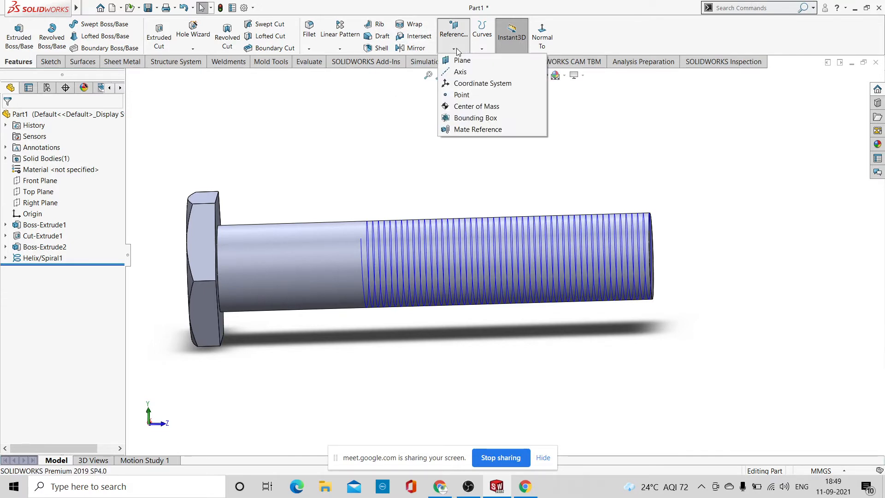
left_click(461, 60)
middle_click_drag(465, 134, 471, 181)
scroll(431, 251, "down", 5)
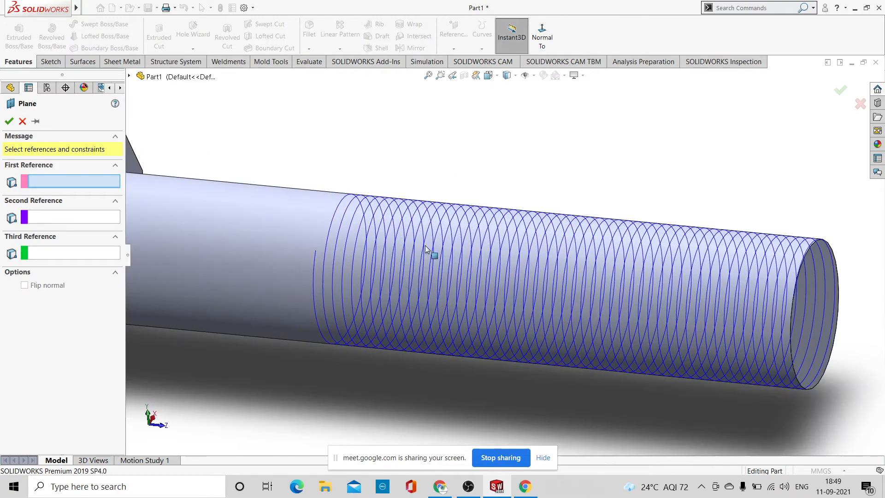
left_click(336, 217)
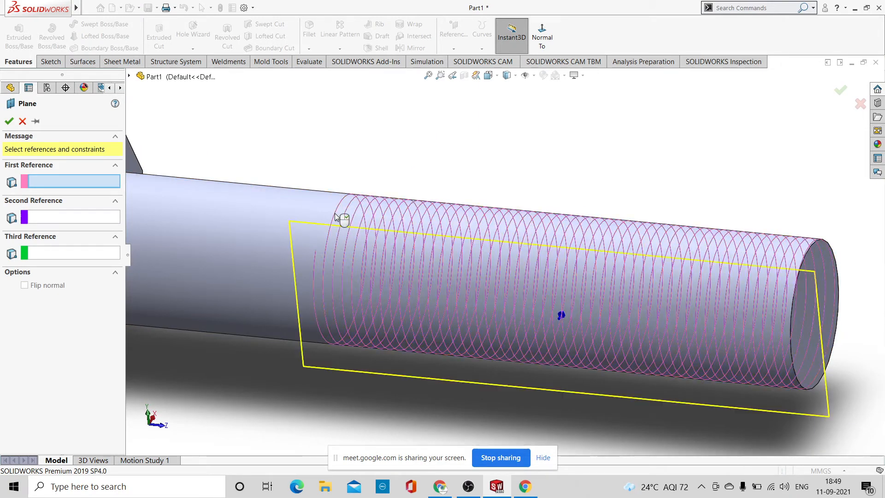
middle_click_drag(532, 172, 527, 136)
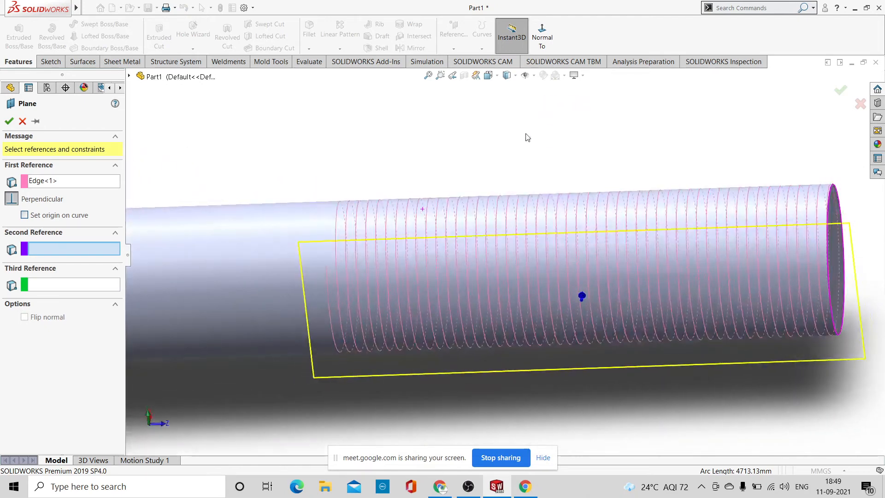
left_click(325, 268)
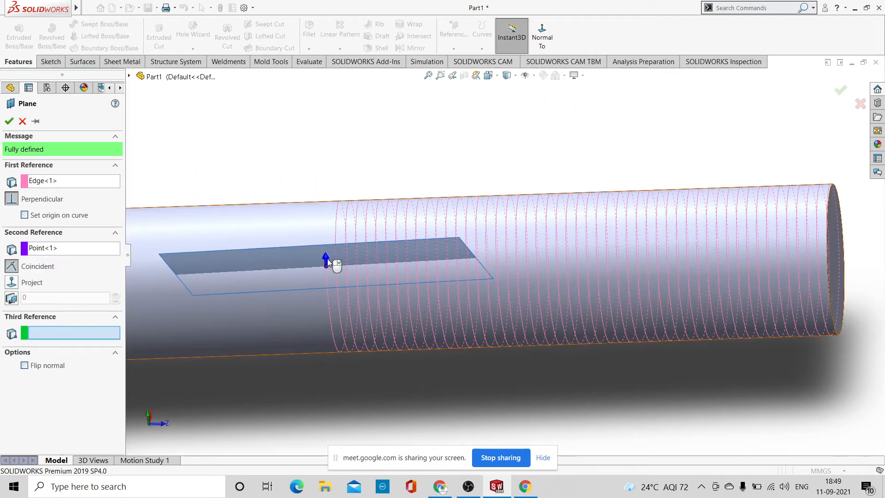
left_click(9, 121)
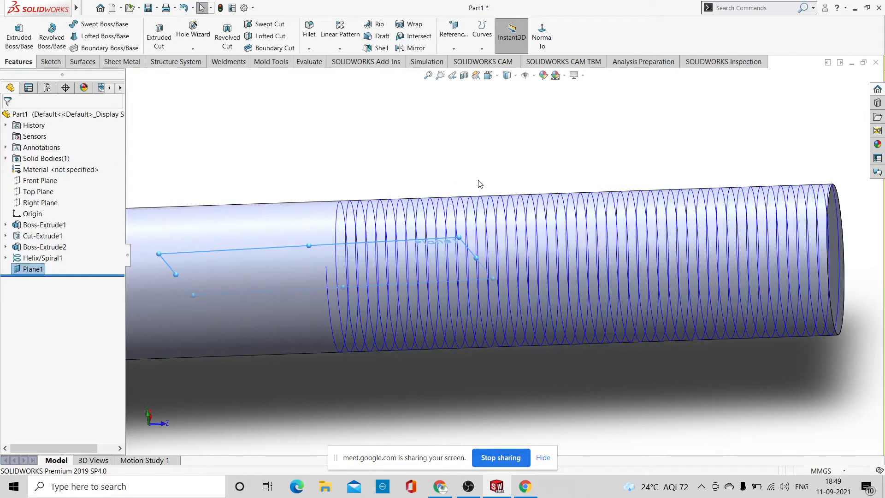
Start a sketch on the new plane at the helix end point and orient the view normal to it
key("f")
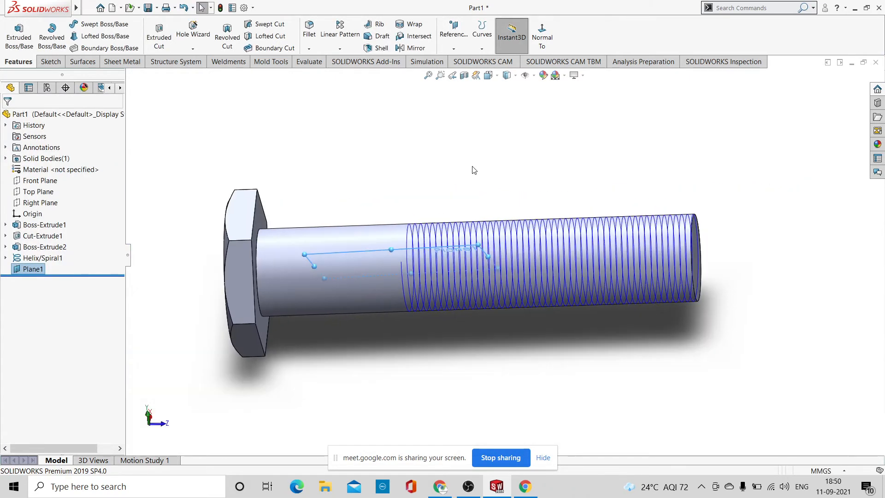
left_click(36, 272)
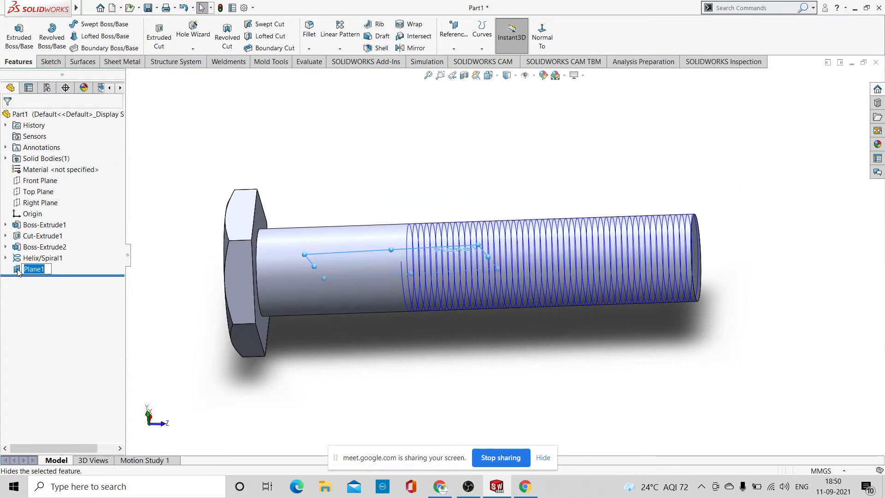
left_click(18, 271)
left_click(25, 255)
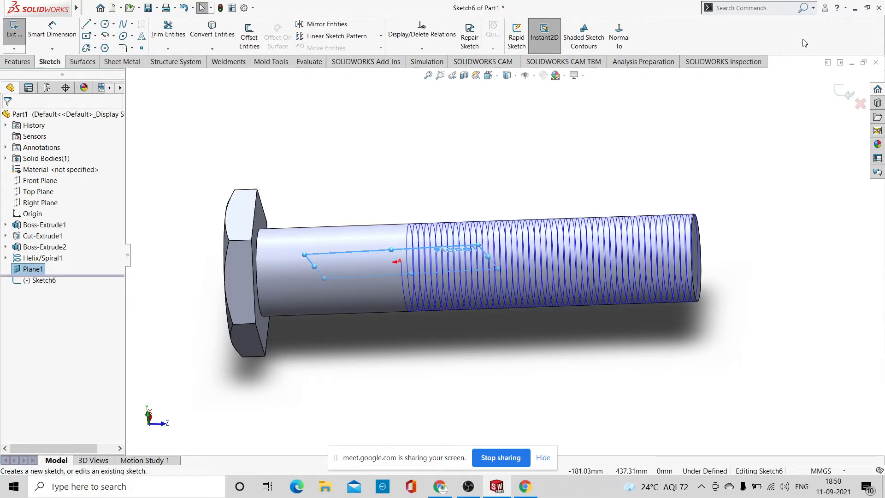
left_click(630, 30)
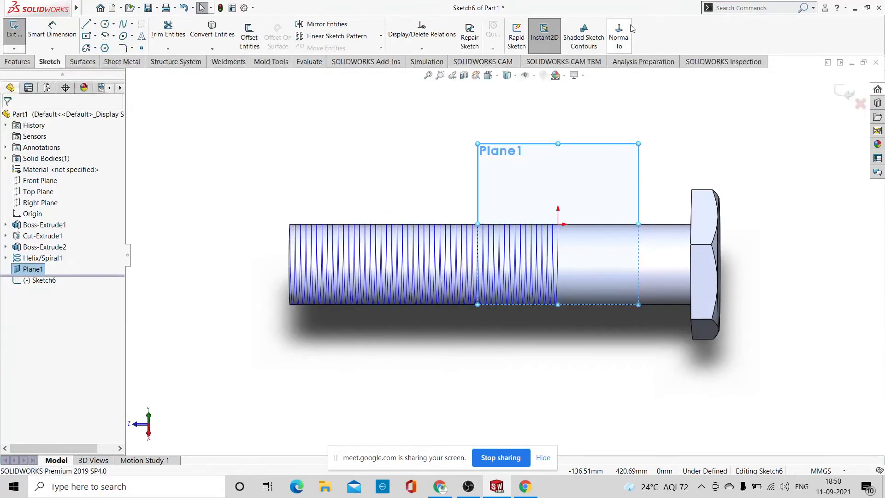
scroll(577, 226, "down", 10)
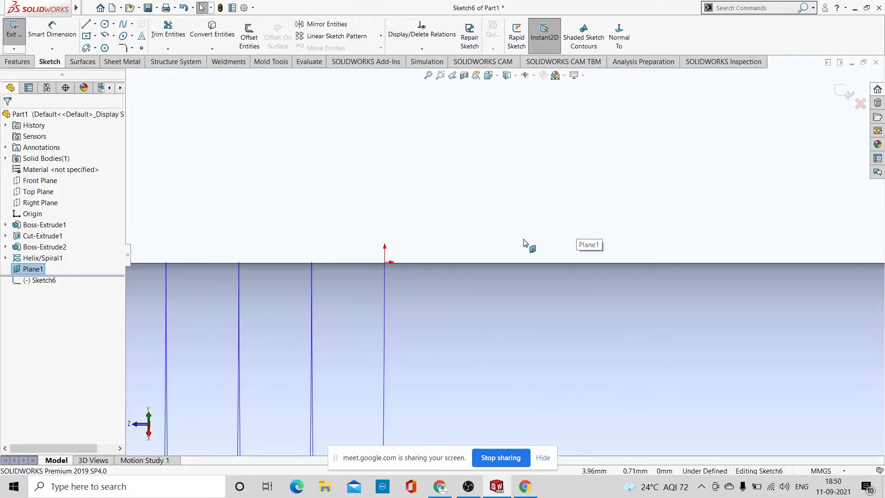
Sketch a three-sided inscribed-circle polygon centred near the helix end point, apex pointing outward, about 0.11 mm from centre to corner
scroll(391, 310, "down", 8)
mouse_move(42, 3)
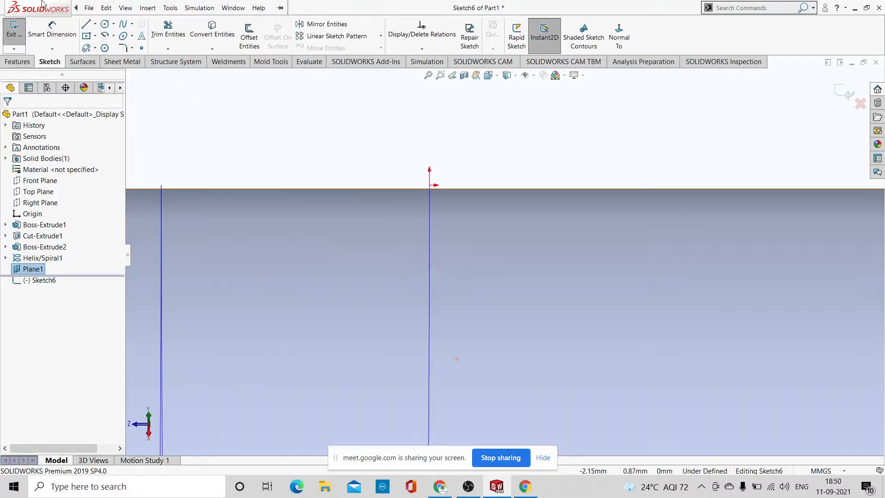
left_click(105, 49)
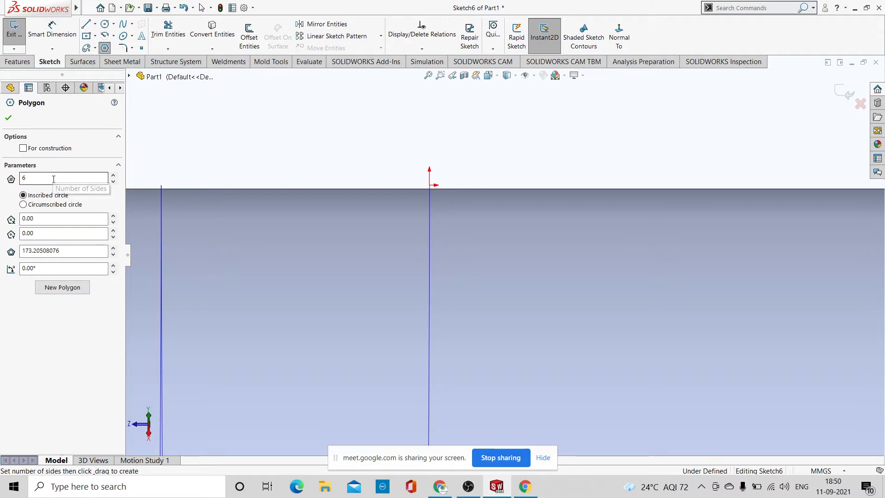
left_click_drag(46, 179, 23, 178)
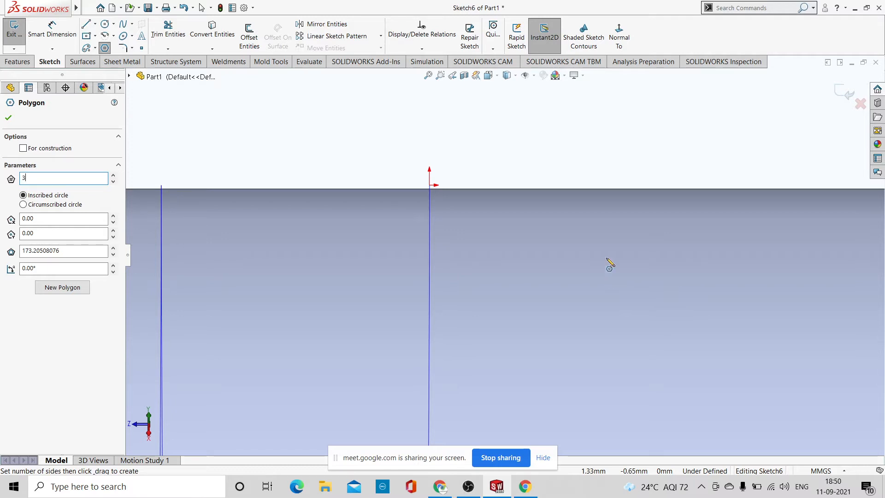
left_click(9, 118)
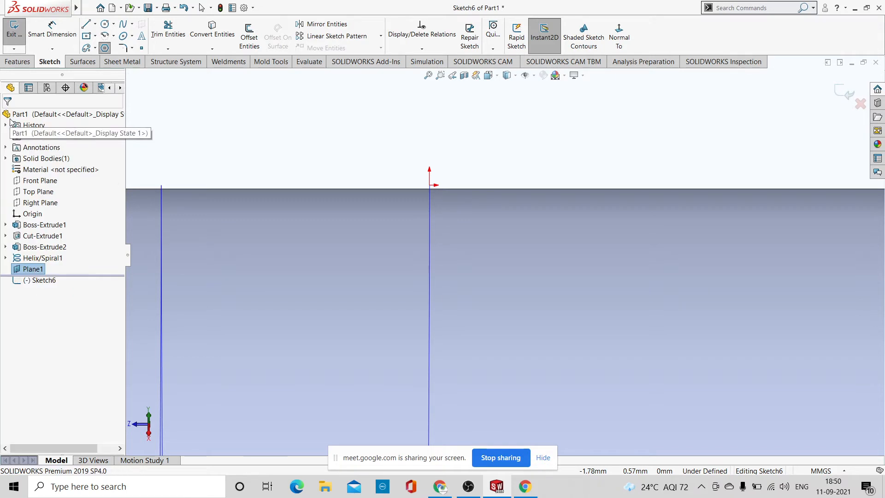
scroll(431, 192, "down", 2)
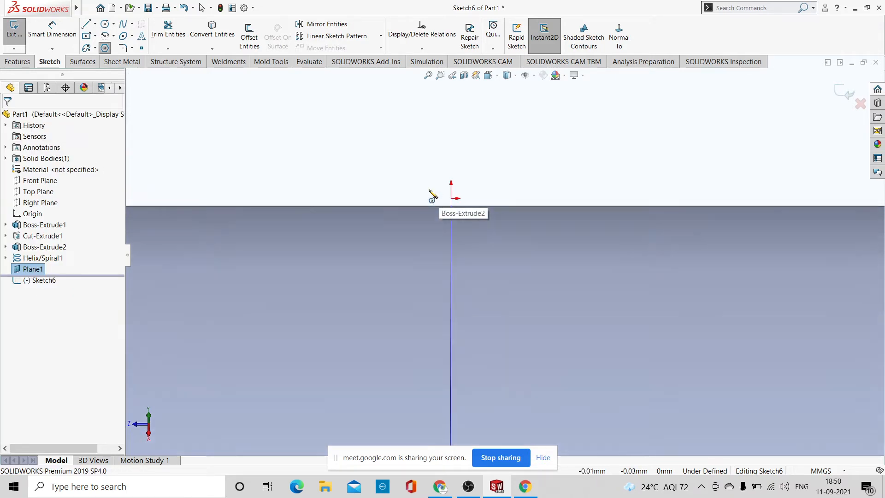
left_click(452, 206)
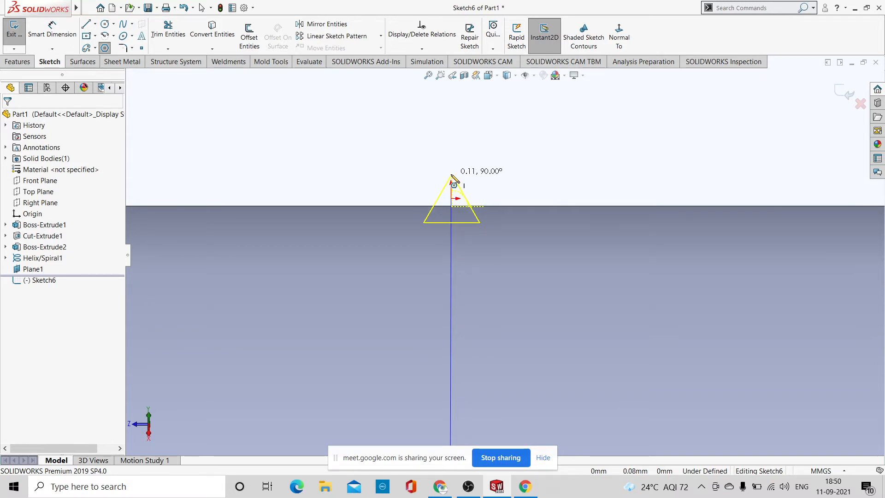
left_click(450, 176)
left_click(479, 151)
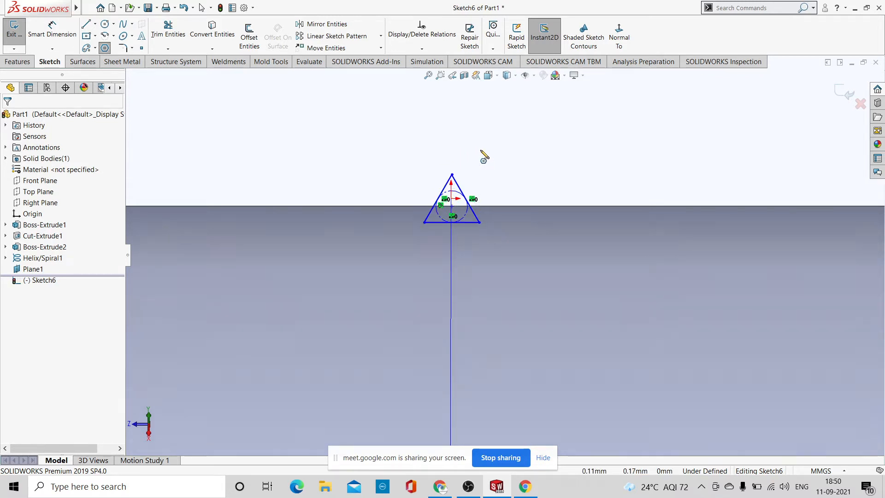
scroll(448, 178, "down", 3)
key("Escape")
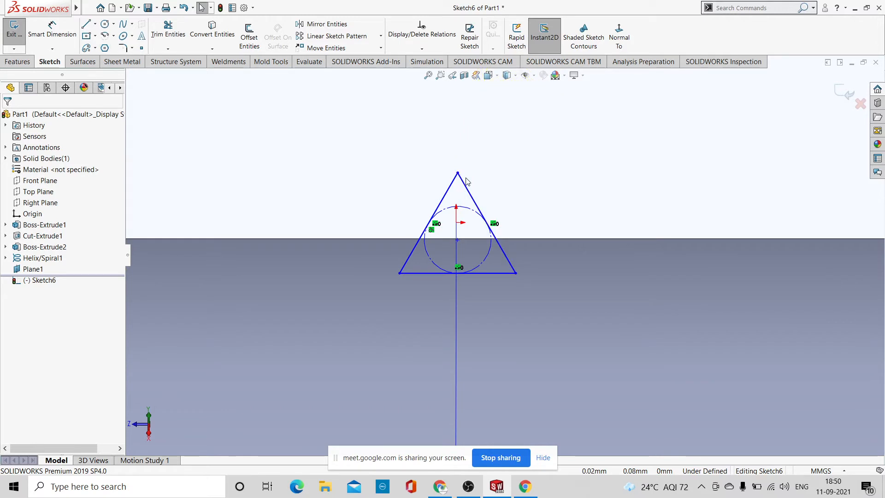
Dimension the triangle's centre vertically from the sketch origin and set the distance to 0 mm
scroll(468, 219, "down", 5)
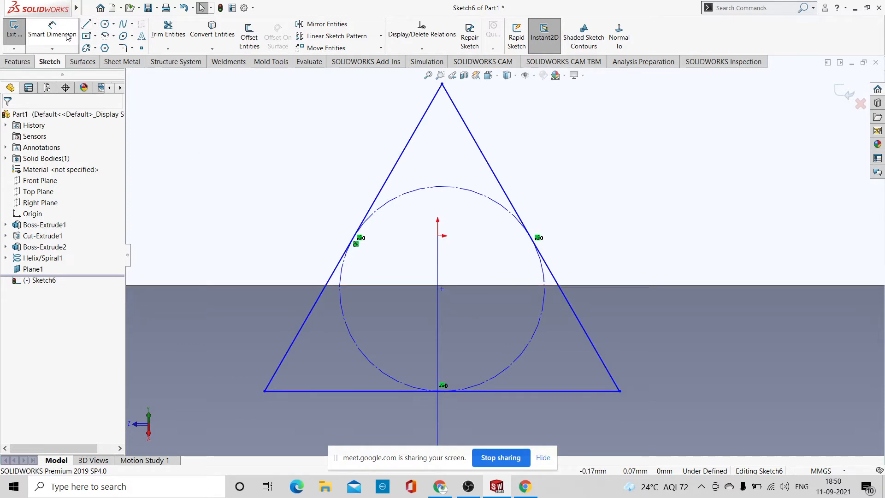
left_click(53, 28)
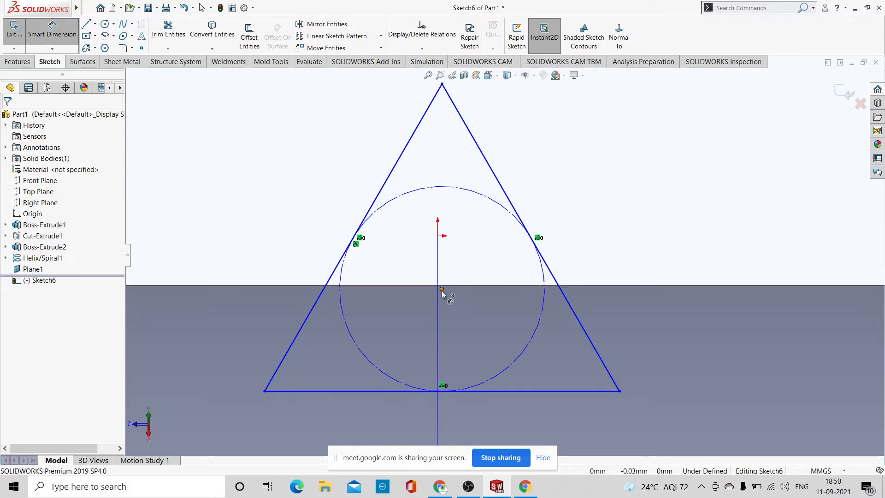
left_click(441, 290)
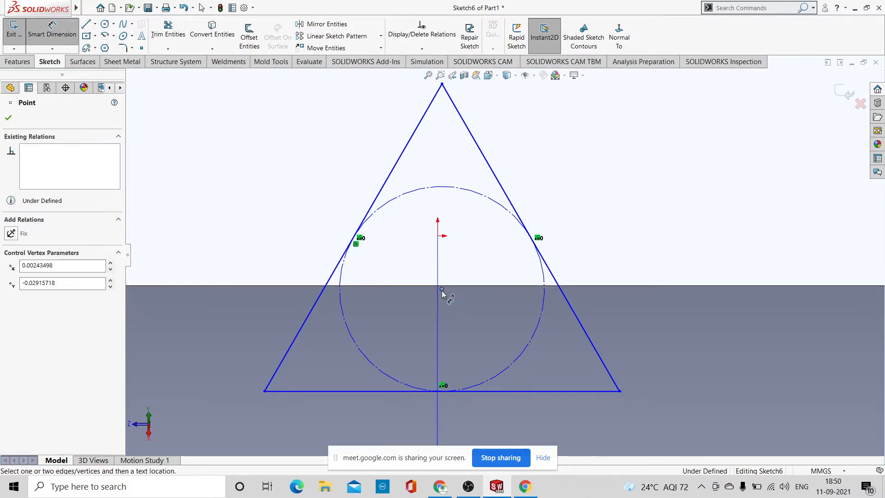
left_click(440, 236)
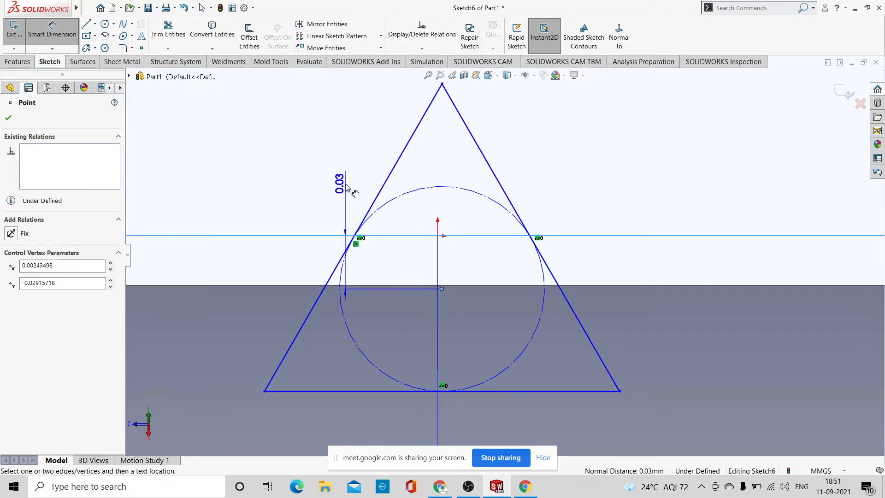
left_click(346, 185)
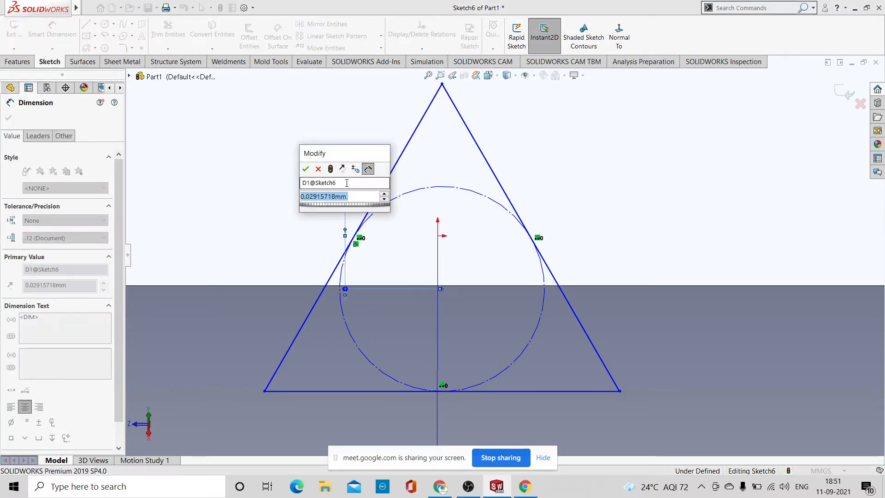
type("0")
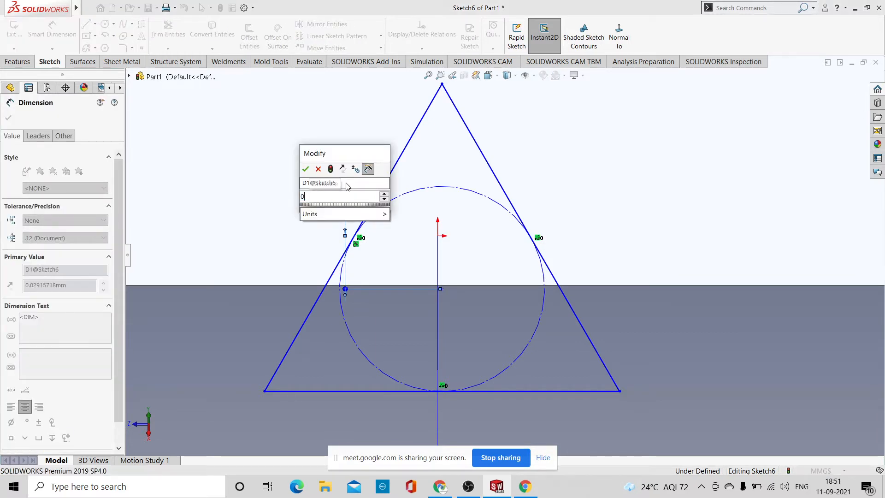
key("Return")
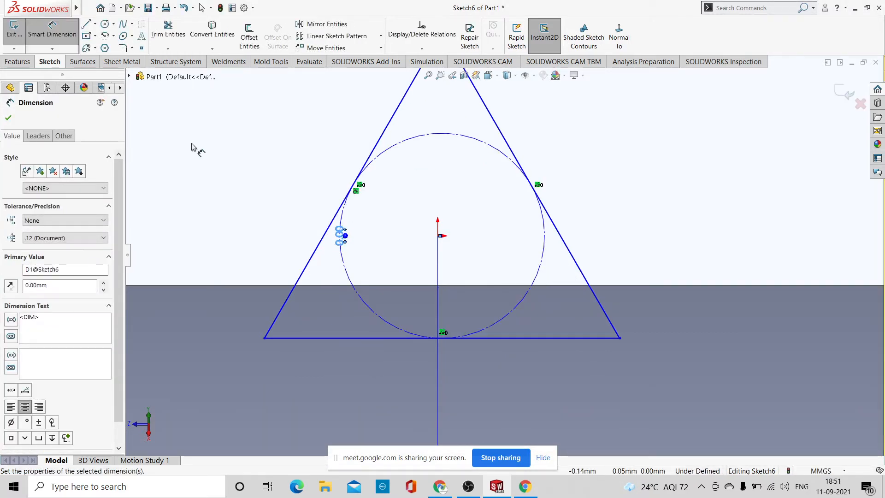
scroll(410, 346, "up", 10)
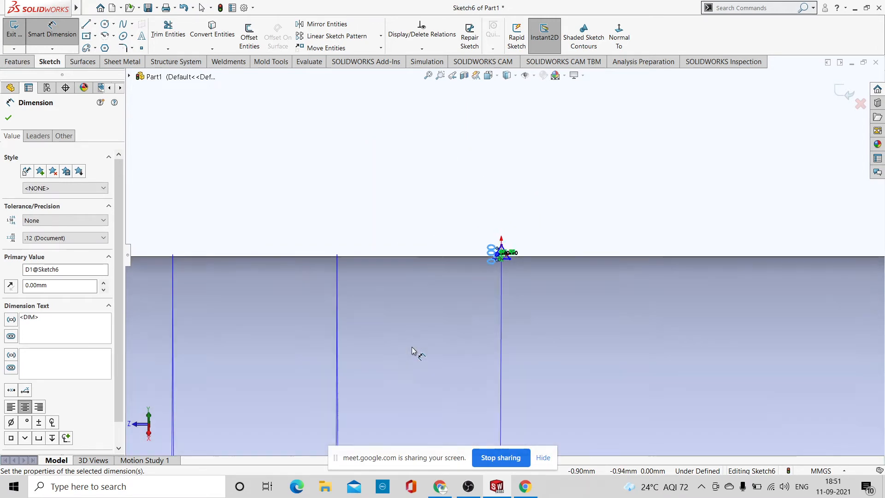
scroll(411, 346, "up", 2)
scroll(489, 274, "down", 5)
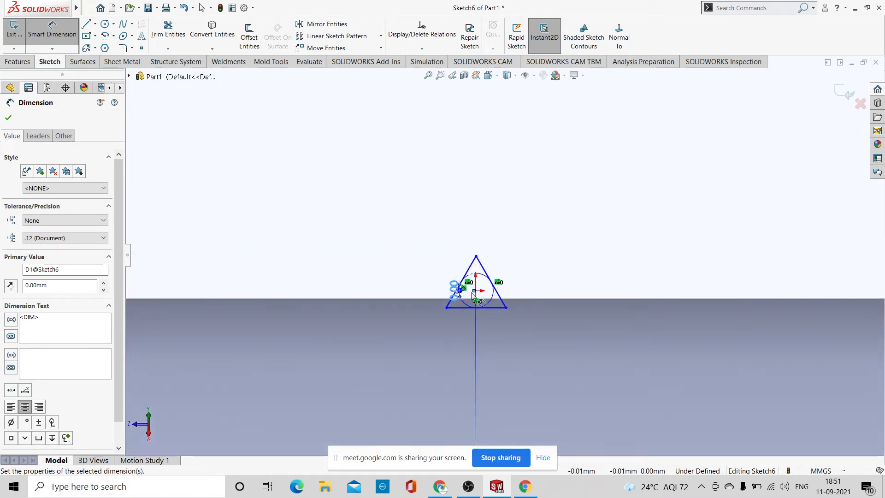
scroll(471, 297, "down", 4)
left_click(8, 118)
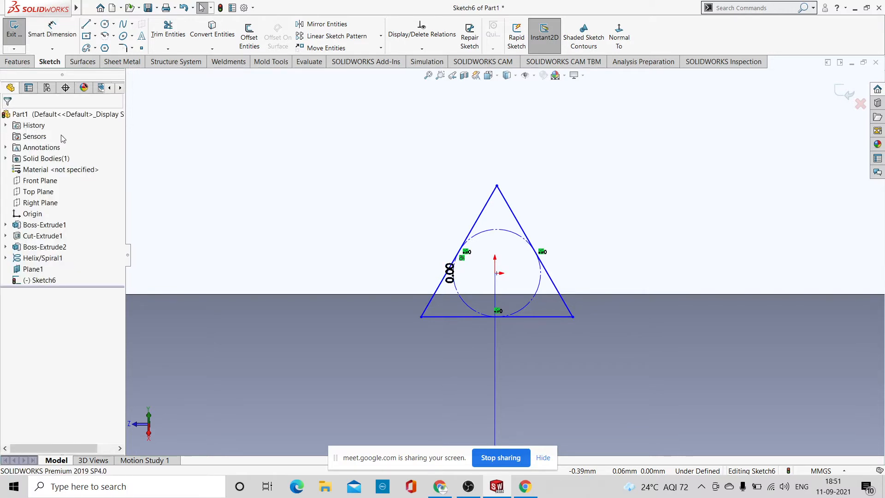
Exit the sketch and create a swept boss using the triangle as profile and the helix as path
scroll(297, 185, "up", 8)
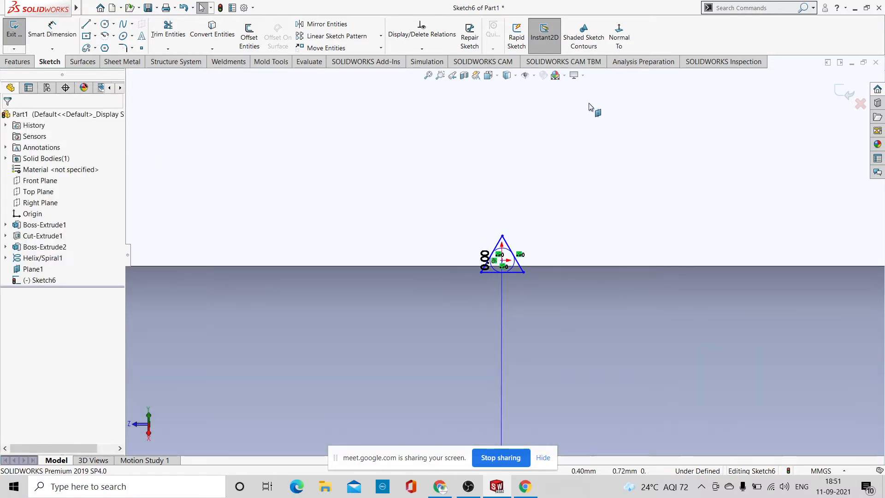
left_click(841, 94)
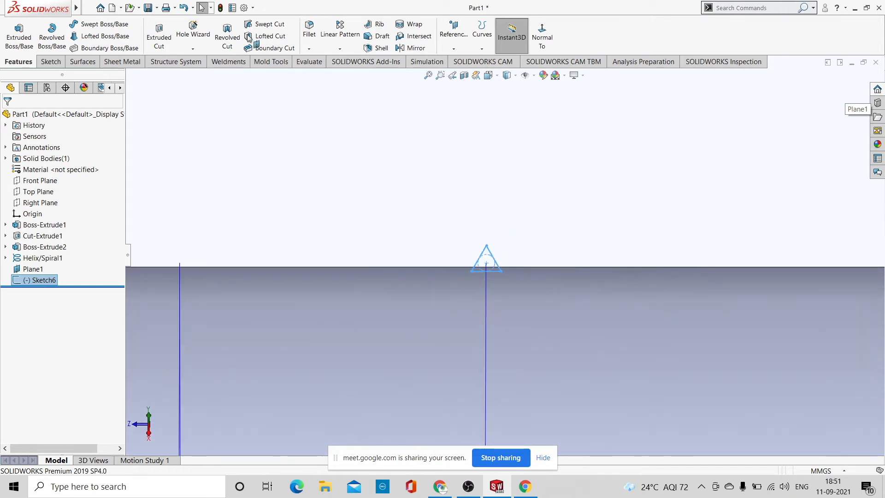
left_click(92, 25)
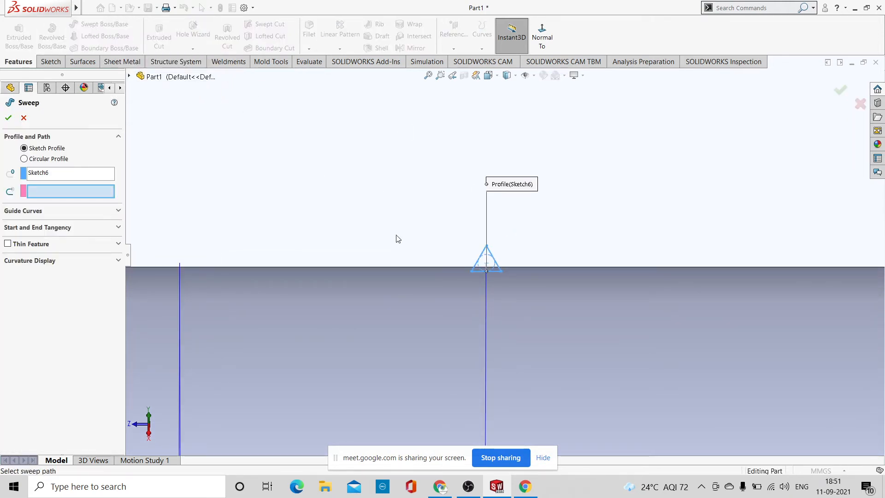
left_click(486, 322)
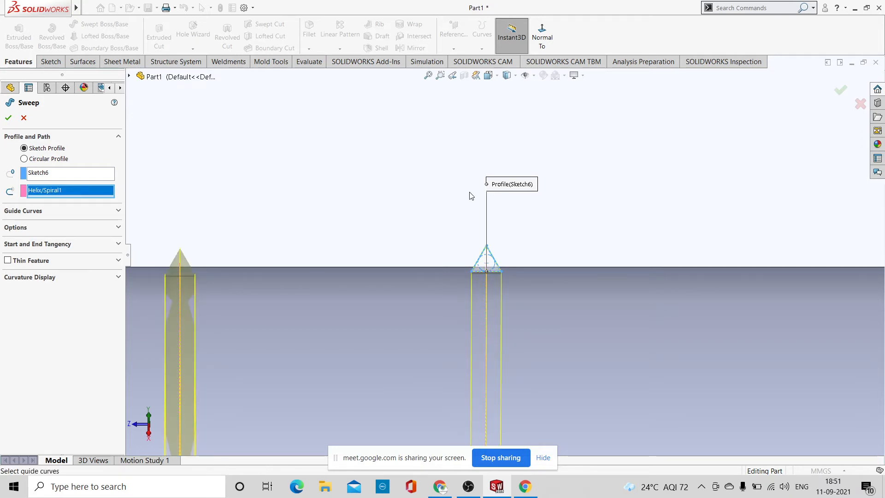
scroll(470, 196, "up", 10)
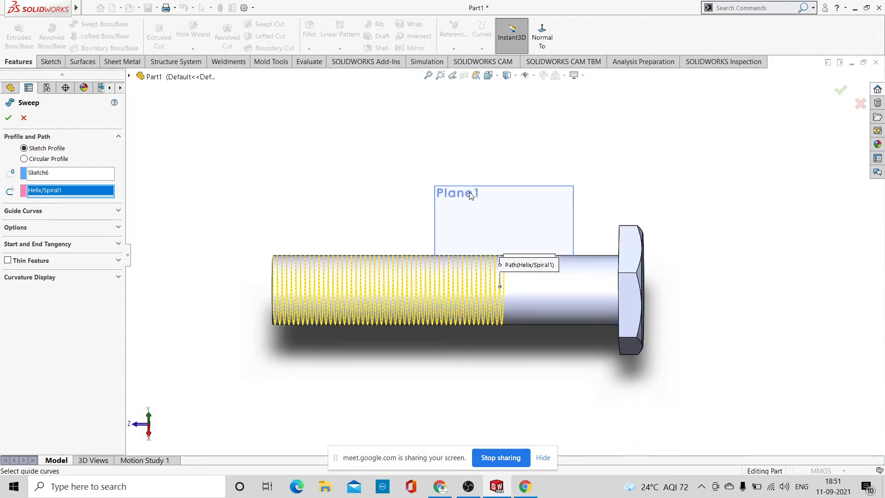
scroll(456, 198, "down", 1)
scroll(490, 165, "down", 2)
scroll(557, 353, "up", 3)
scroll(557, 355, "down", 3)
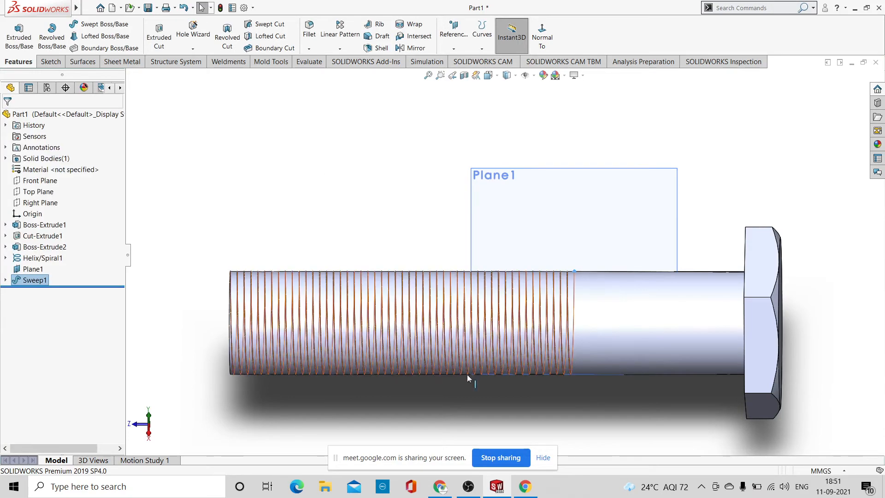
Examine the swept thread's profile and spacing up close and along the whole bolt shank
middle_click_drag(467, 374, 471, 225)
scroll(484, 314, "down", 4)
scroll(313, 256, "down", 8)
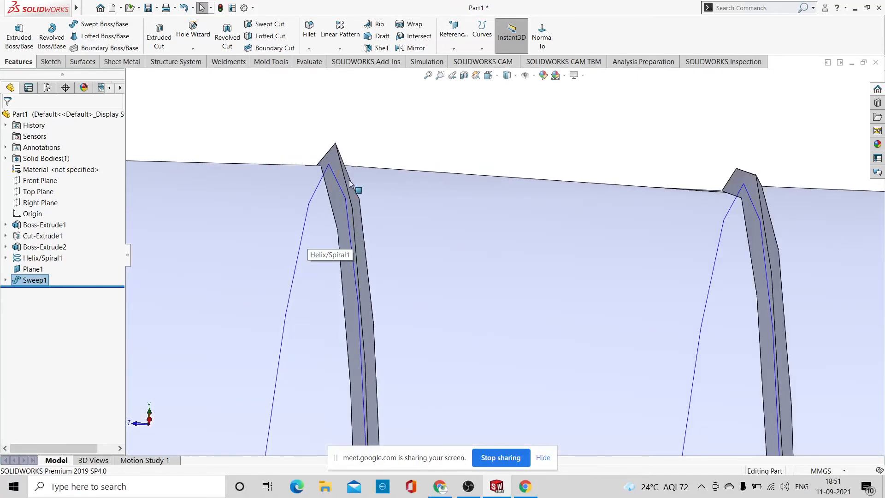
scroll(356, 173, "up", 5)
scroll(276, 251, "up", 8)
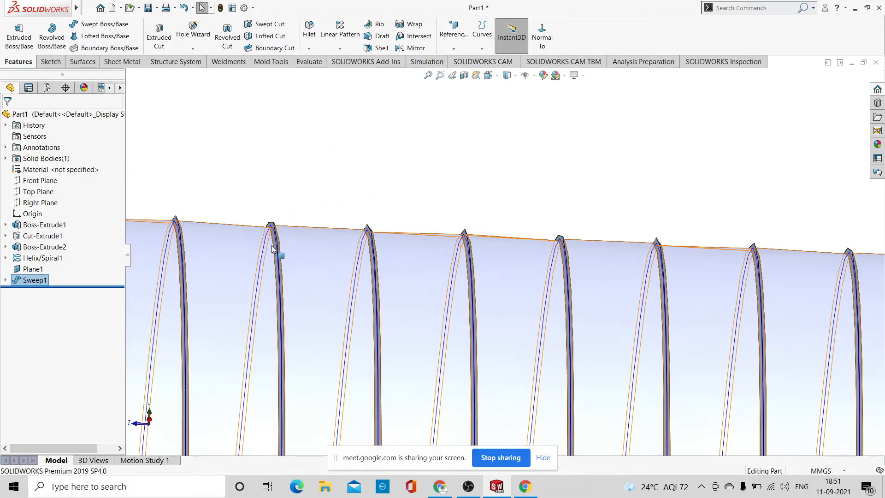
scroll(594, 371, "up", 8)
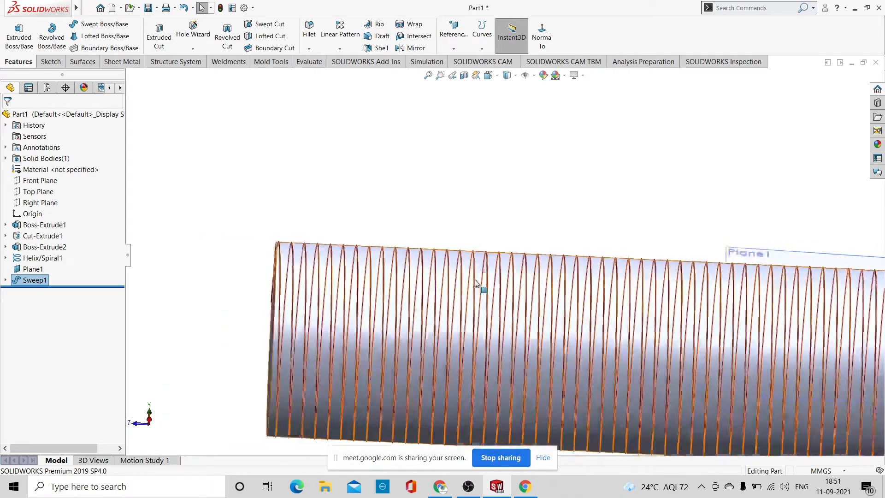
middle_click_drag(627, 319, 635, 382)
scroll(636, 383, "up", 1)
scroll(657, 331, "down", 7)
scroll(605, 261, "up", 5)
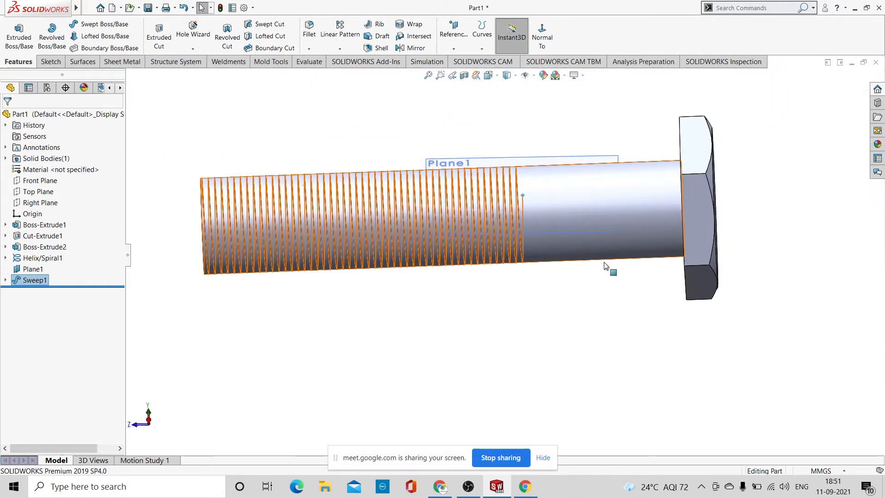
Undo the thread sweep and return to editing the triangle profile sketch
key("ctrl+z")
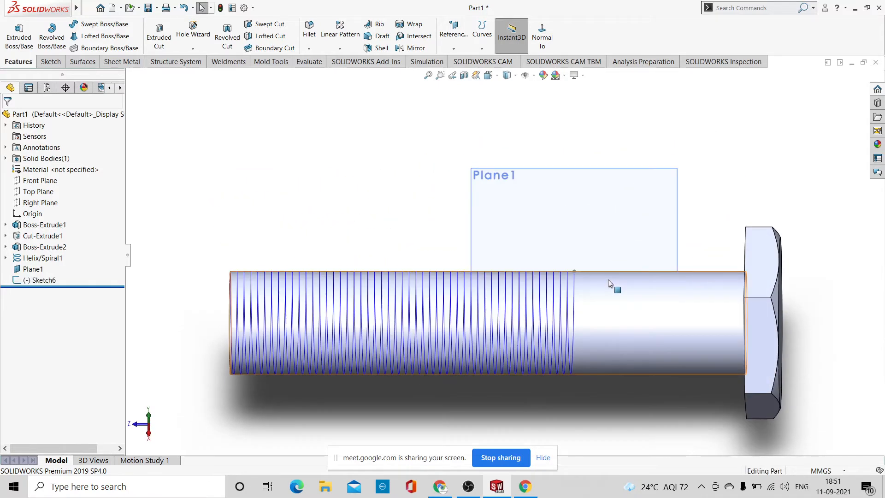
key("ctrl+z")
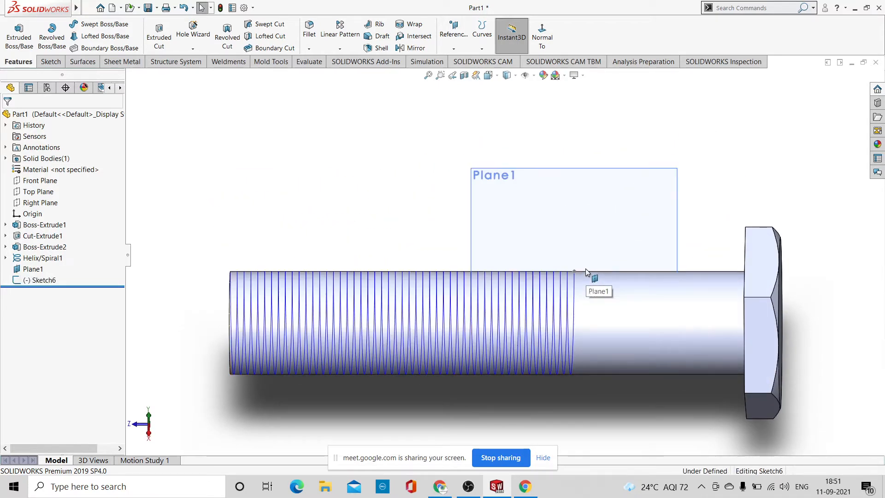
scroll(579, 275, "down", 7)
scroll(531, 239, "down", 6)
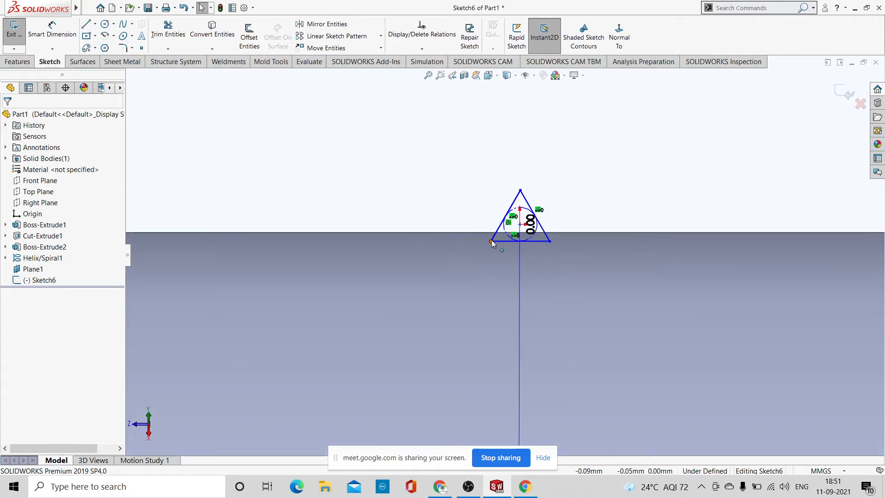
Move the triangle's lower-left corner slightly outward to enlarge the thread profile
mouse_move(489, 240)
left_mouse_down()
mouse_move(465, 246)
mouse_move(484, 241)
left_mouse_up()
scroll(520, 218, "down", 5)
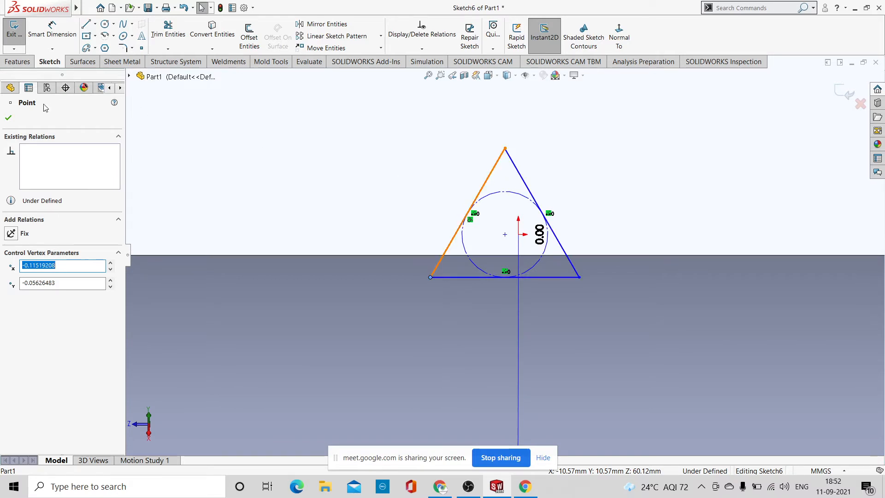
scroll(234, 216, "up", 1)
left_click(8, 119)
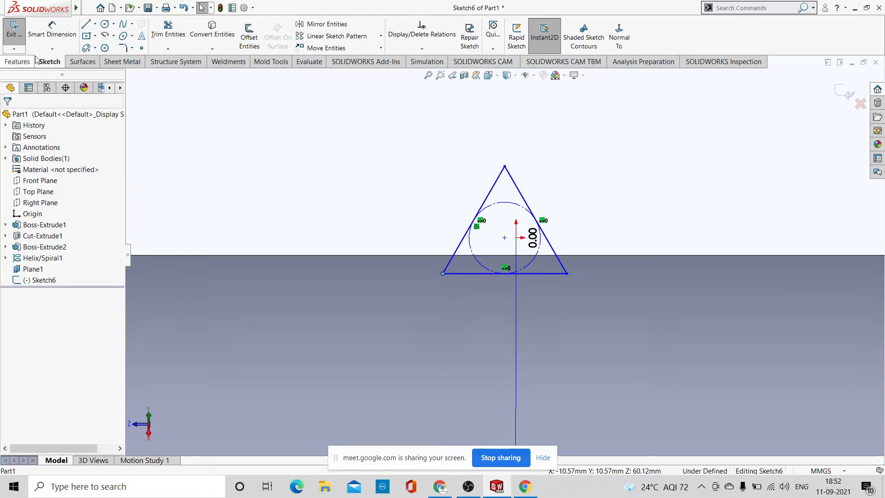
Draw a larger three-sided polygon, about 0.86 mm from centre to corner, on the small triangle's centre, and delete the small triangle
left_click(105, 48)
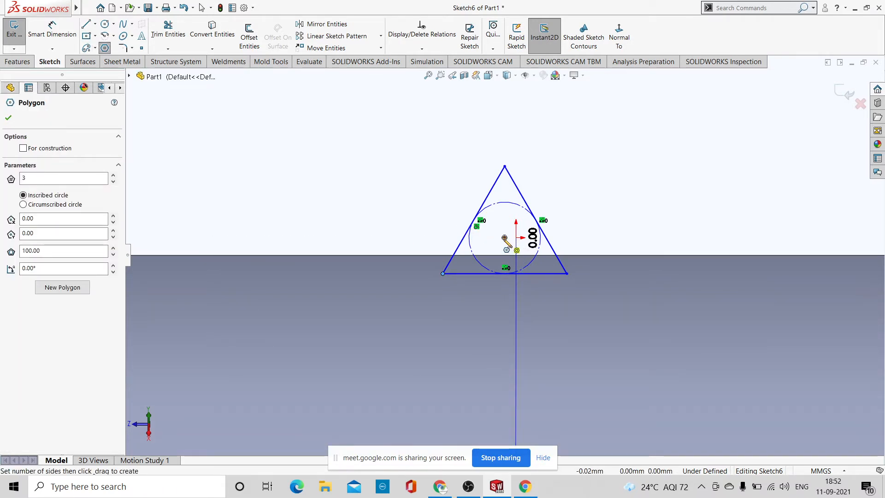
left_click_drag(505, 238, 698, 352)
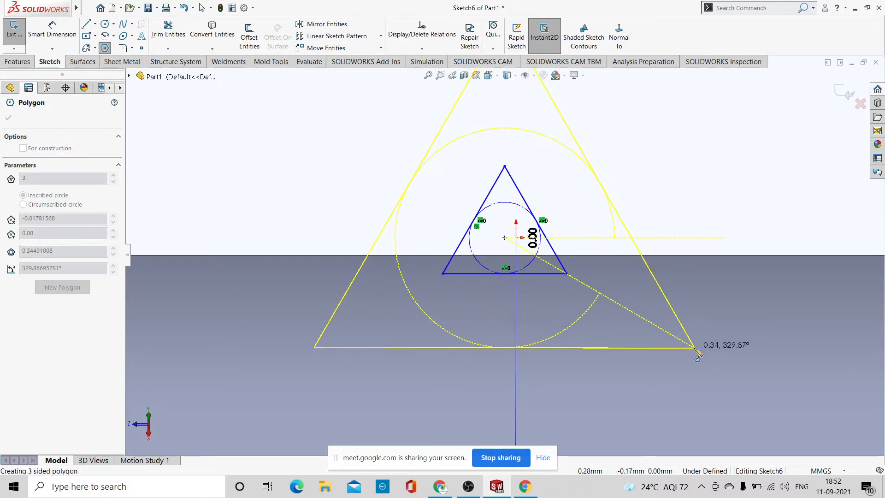
scroll(694, 349, "up", 8)
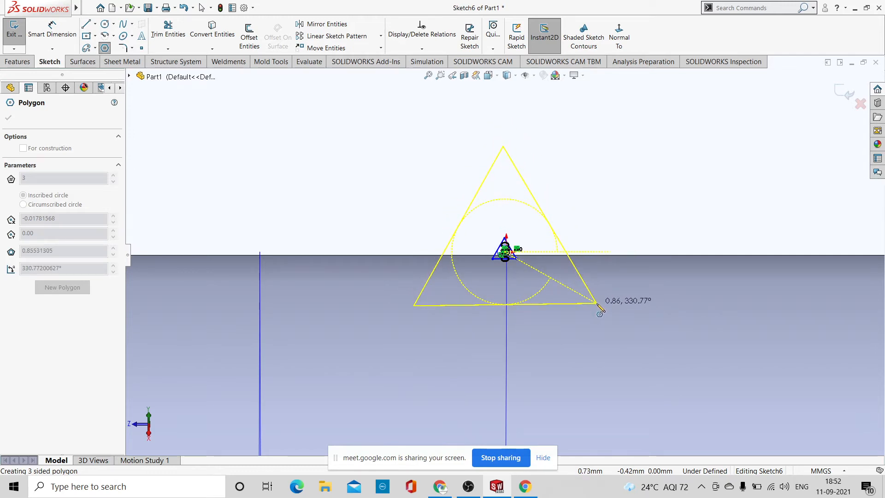
left_click(598, 305)
scroll(579, 263, "down", 3)
scroll(579, 264, "up", 1)
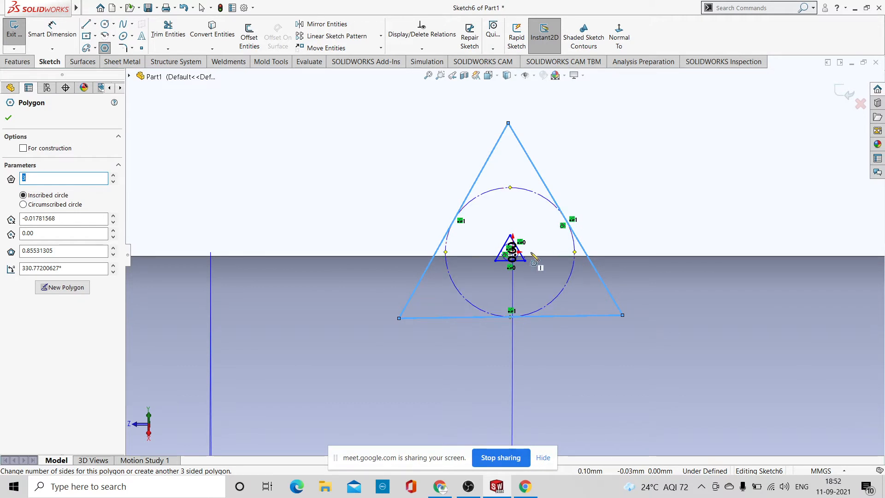
key("Escape")
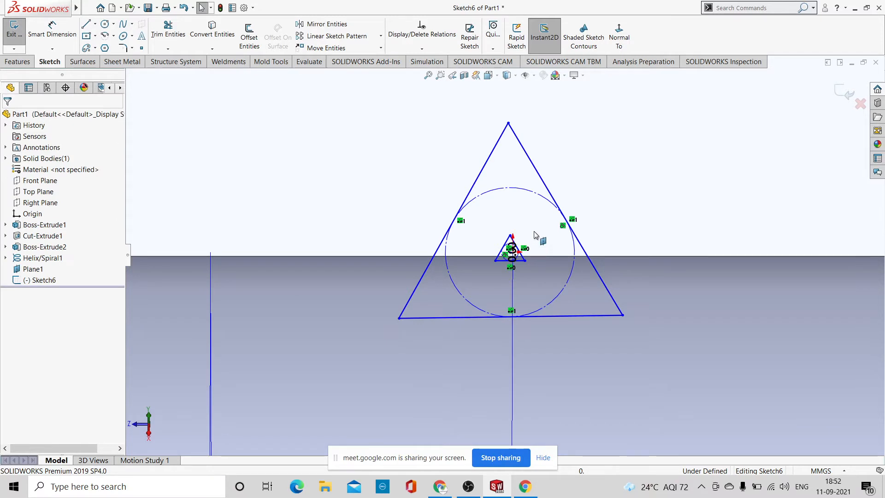
left_click_drag(534, 227, 488, 276)
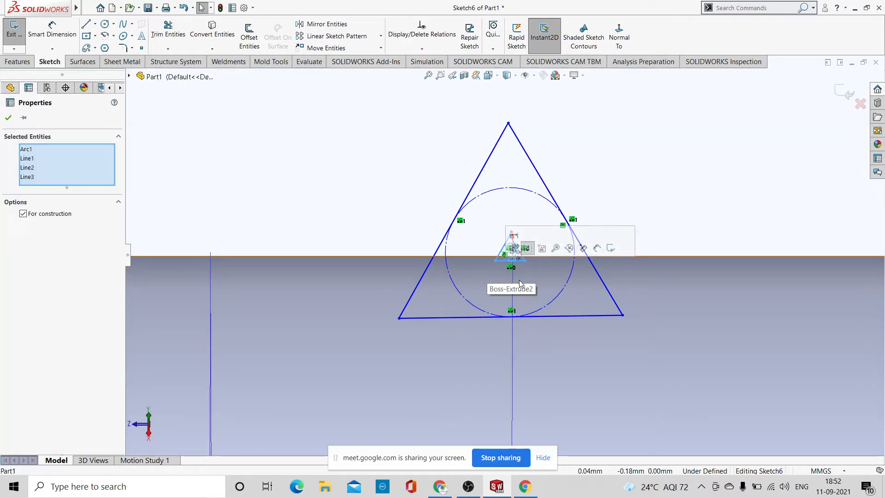
key("Escape")
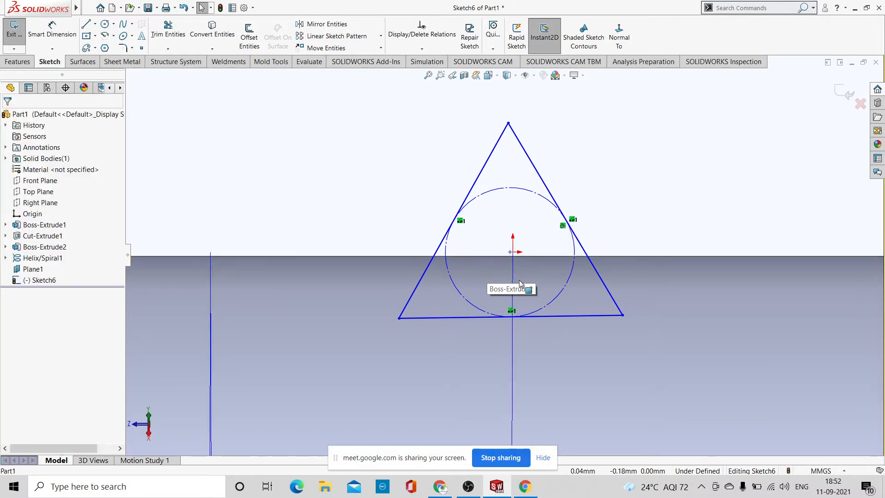
left_click(510, 252)
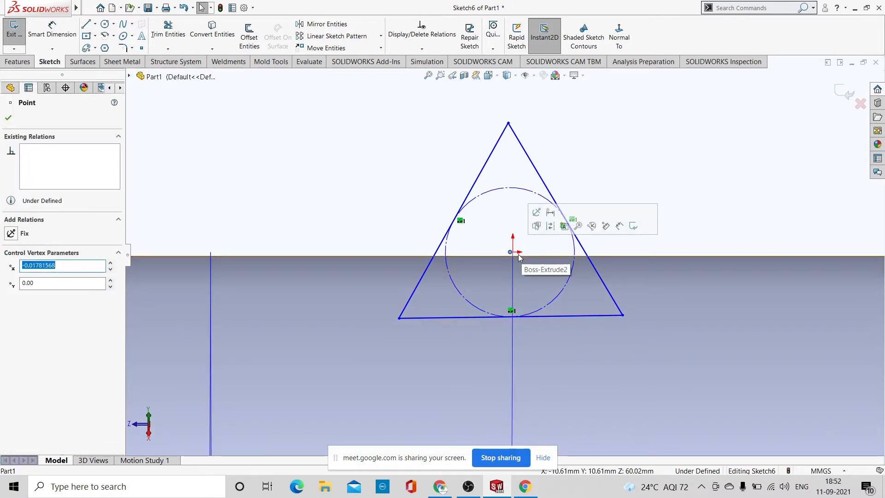
scroll(518, 257, "down", 4)
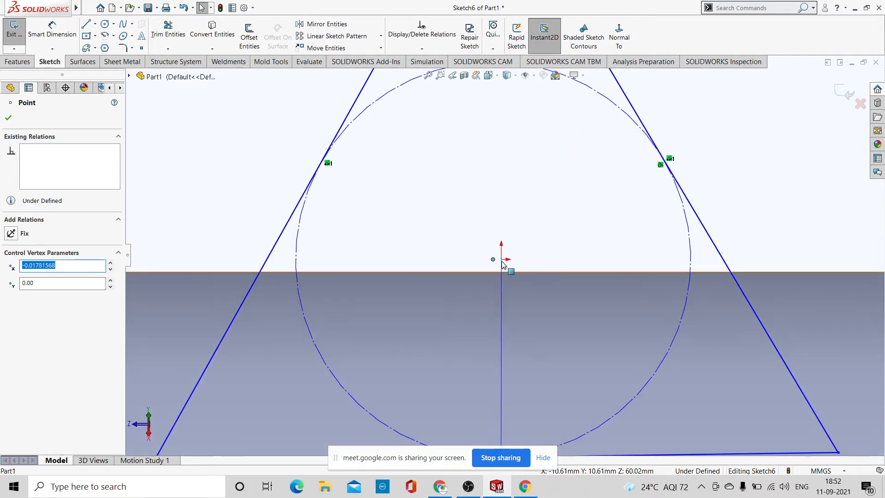
key("ctrl")
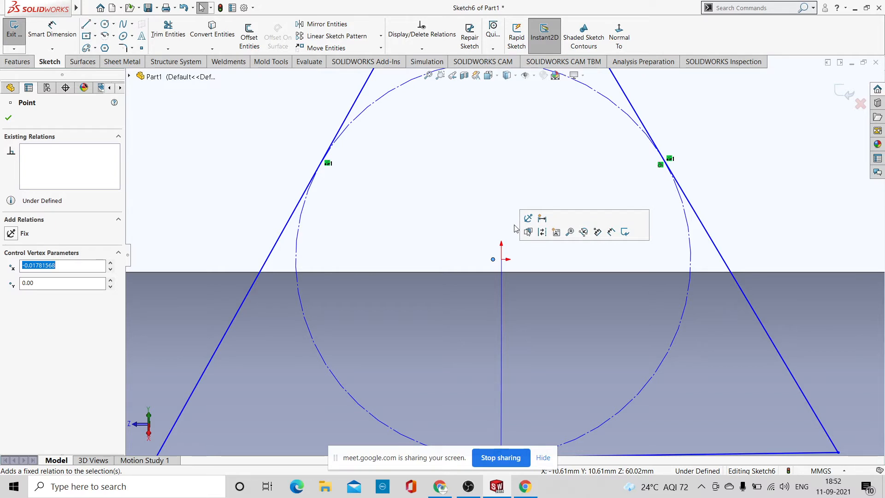
key("Escape")
scroll(504, 250, "up", 6)
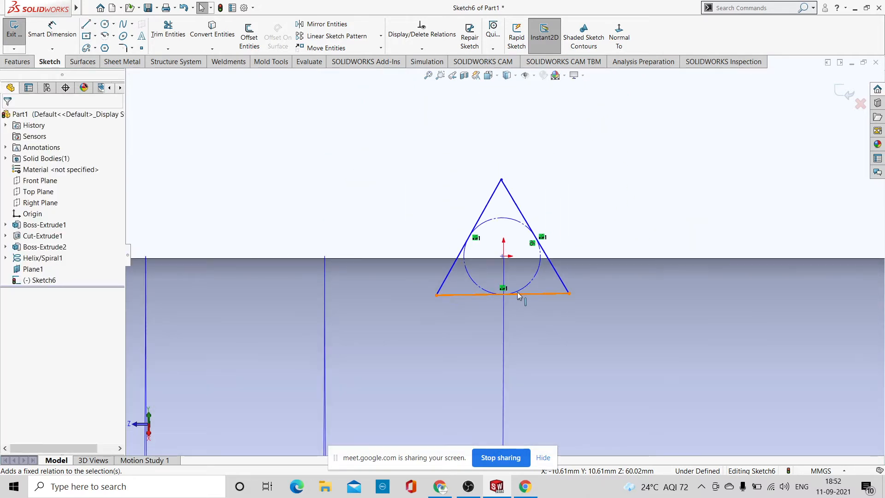
Add a horizontal relation to the bottom edge of the enlarged triangle
left_click(543, 294)
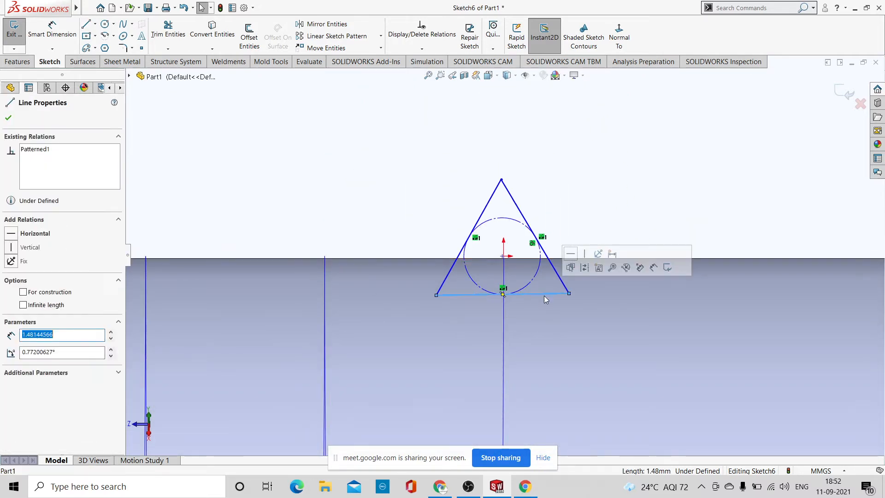
left_click(571, 254)
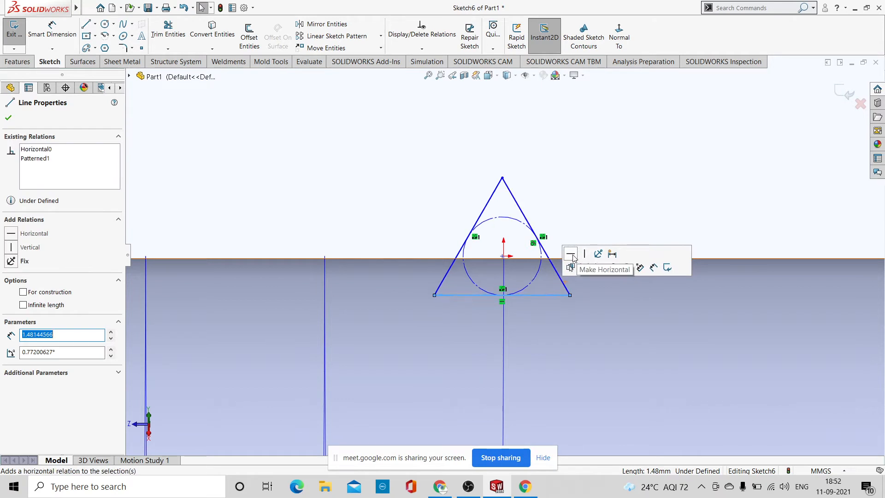
left_click(8, 116)
Create a swept boss with the enlarged triangle sketch as the profile and the helix as the path
left_click(19, 62)
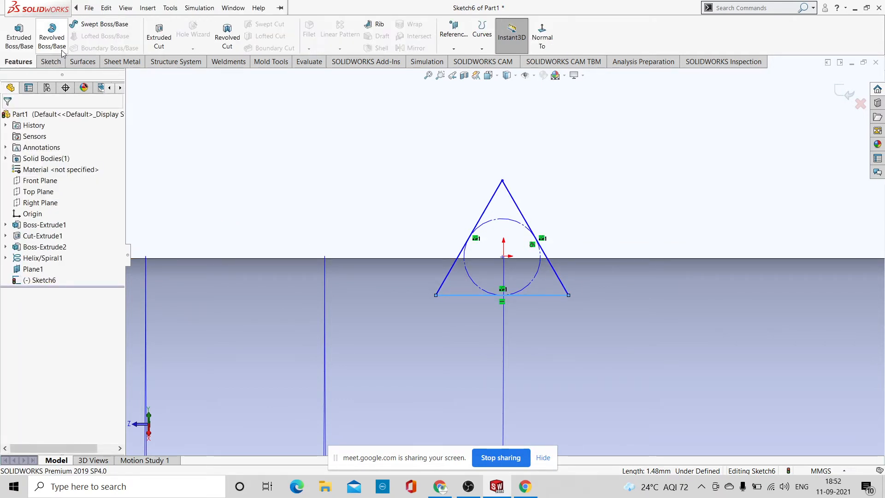
left_click(101, 24)
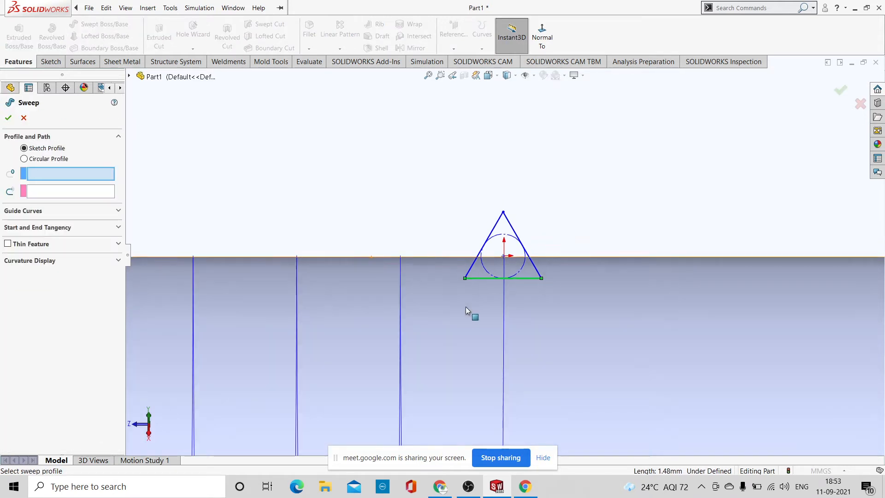
key("z")
left_click(511, 227)
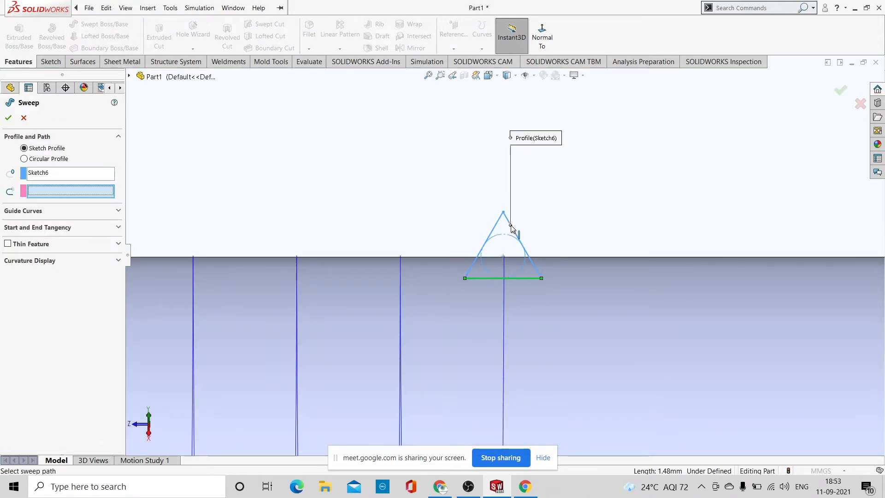
left_click(503, 343)
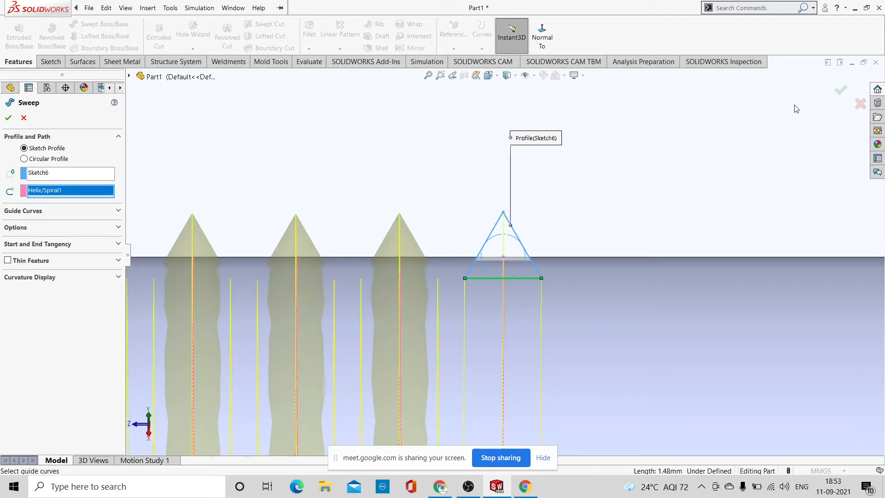
left_click(840, 89)
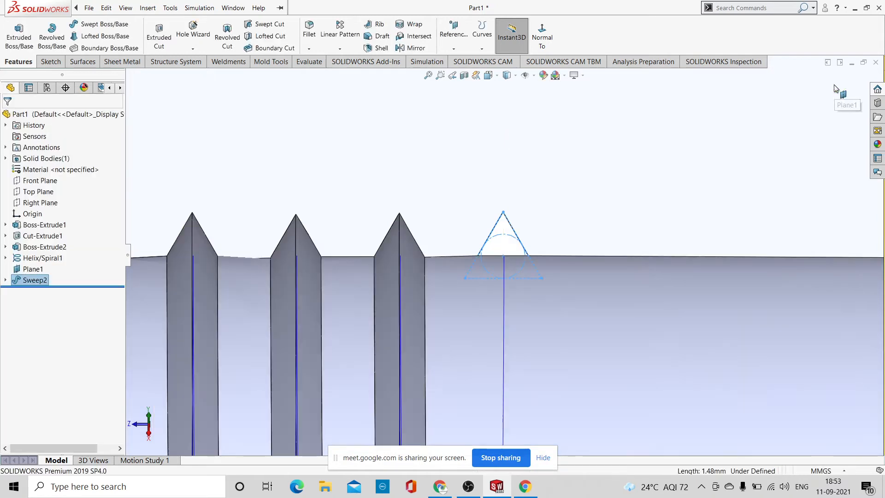
Examine the enlarged thread's profile and spacing from the shank's free end to the thread start near the head
scroll(660, 244, "up", 6)
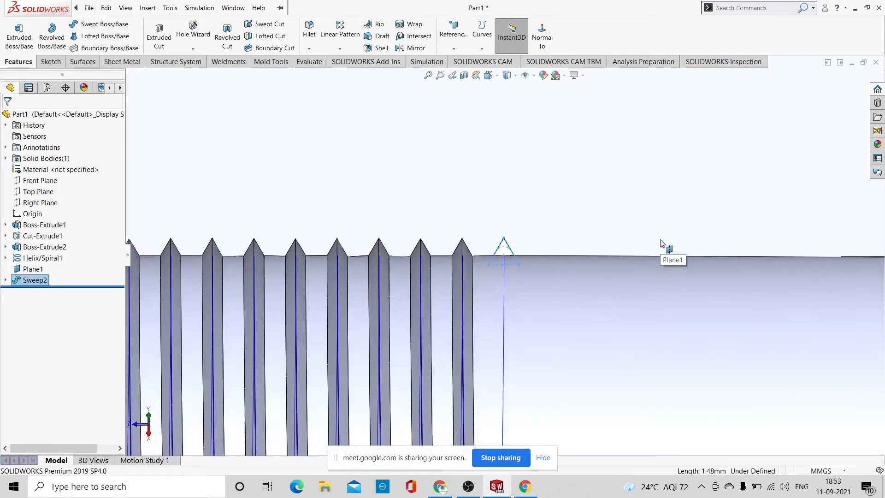
scroll(272, 304, "up", 8)
scroll(272, 304, "down", 5)
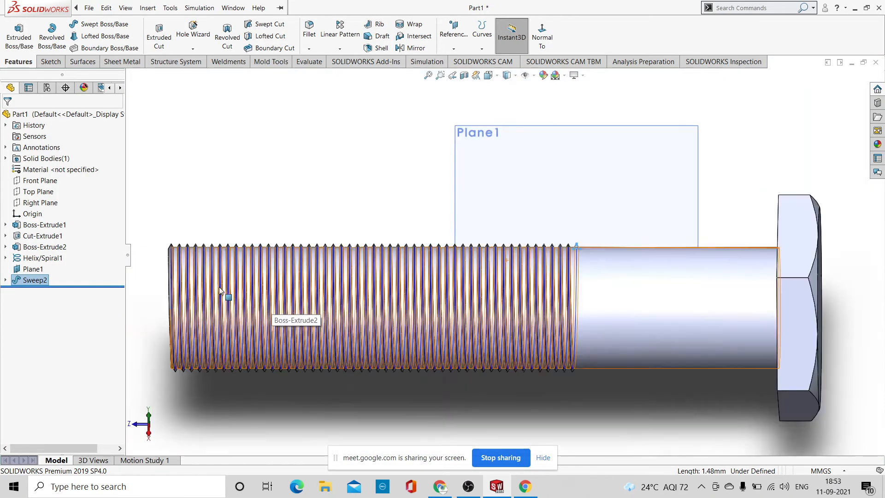
scroll(466, 218, "down", 5)
scroll(466, 218, "down", 5)
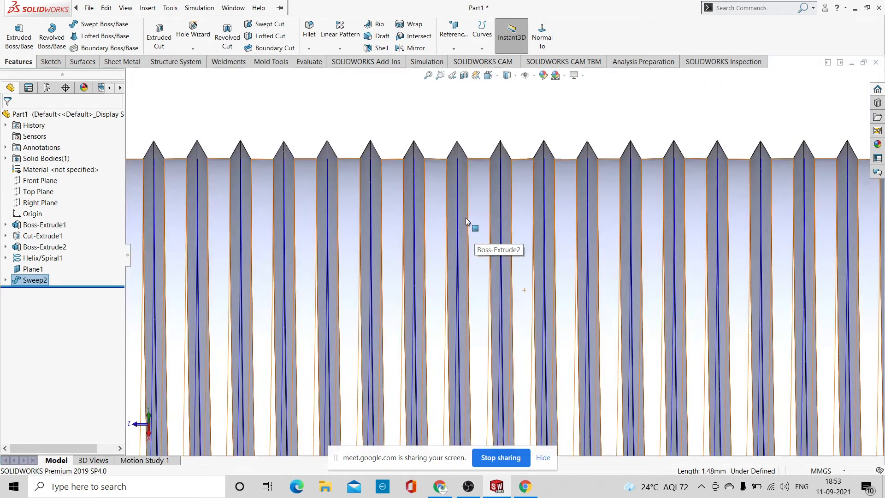
scroll(465, 221, "down", 2)
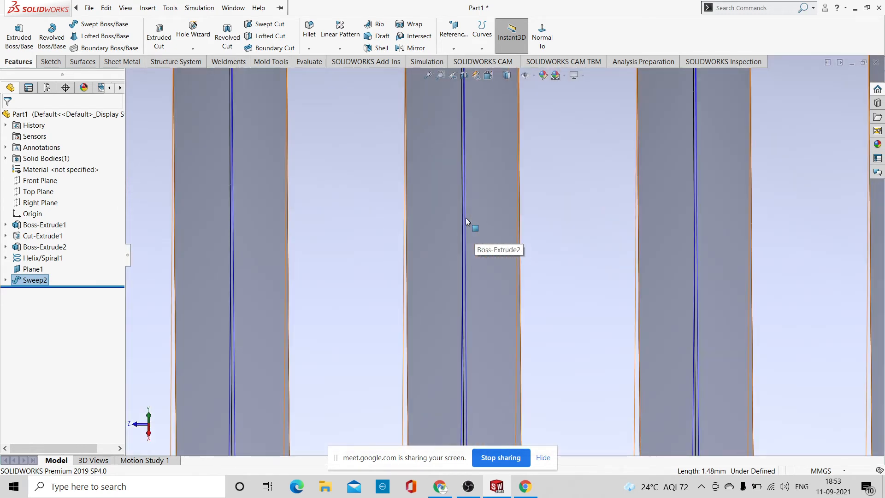
scroll(466, 220, "up", 6)
scroll(466, 221, "up", 4)
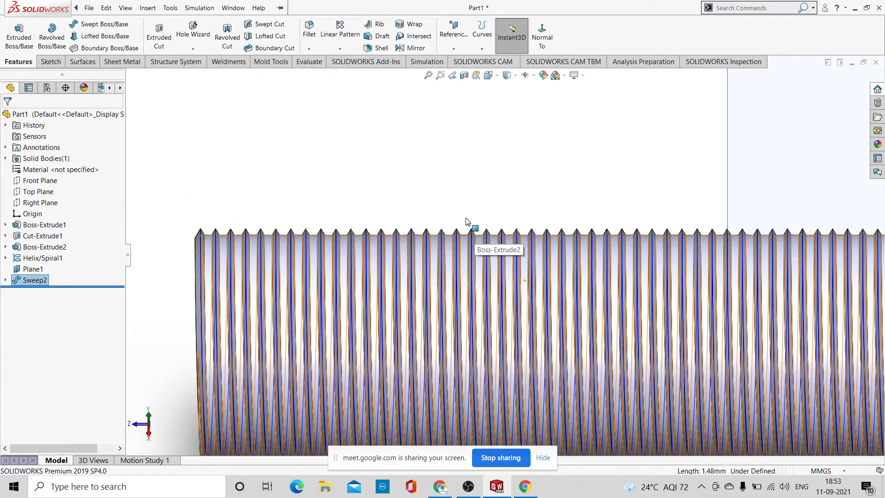
scroll(300, 245, "up", 5)
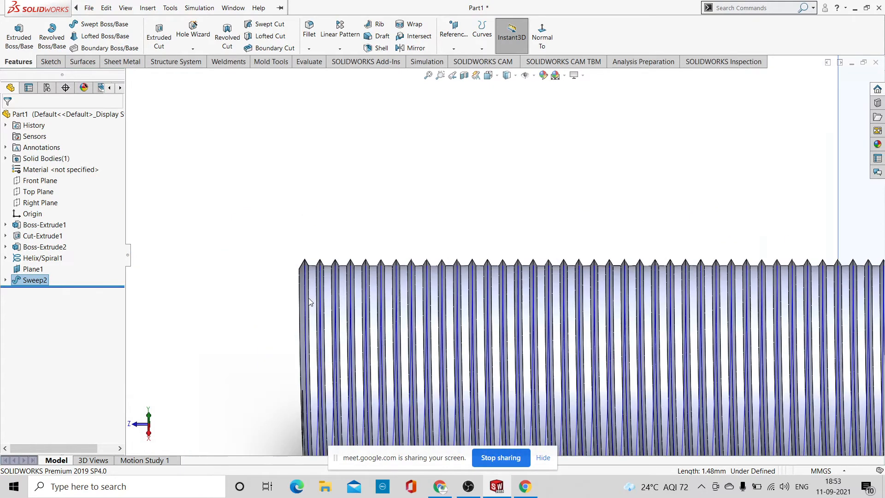
scroll(668, 304, "down", 6)
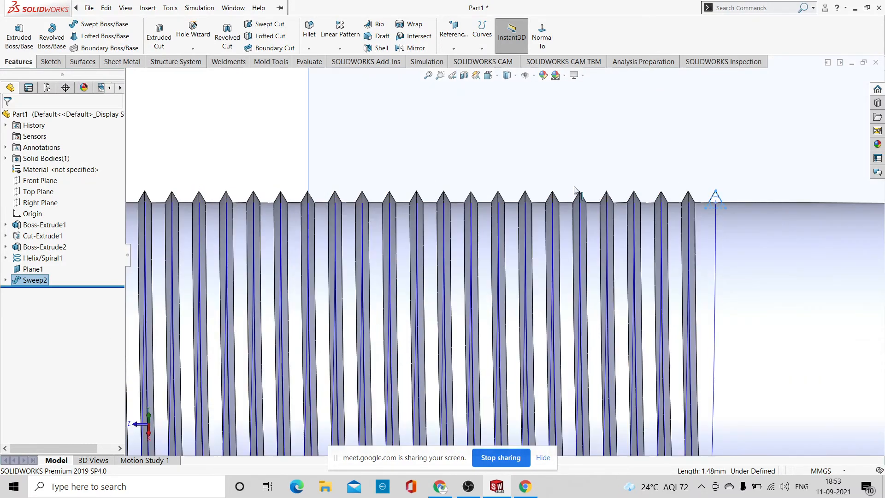
scroll(710, 224, "down", 6)
scroll(632, 193, "down", 3)
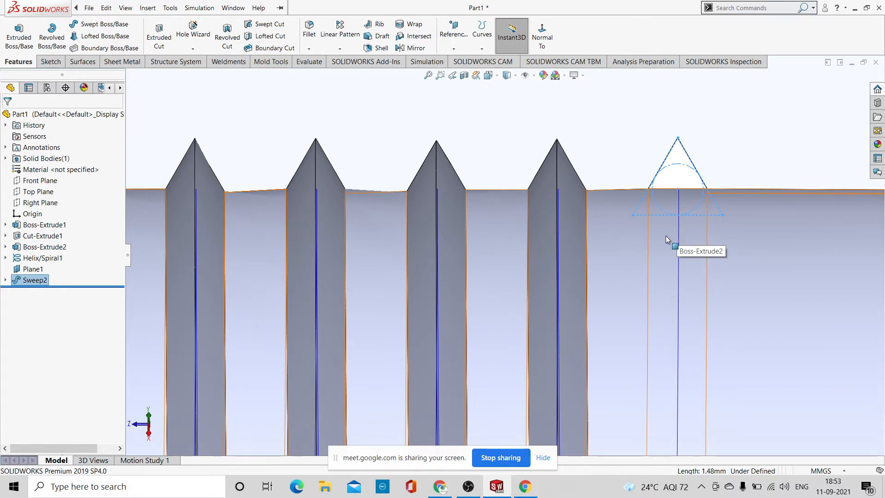
scroll(687, 256, "up", 5)
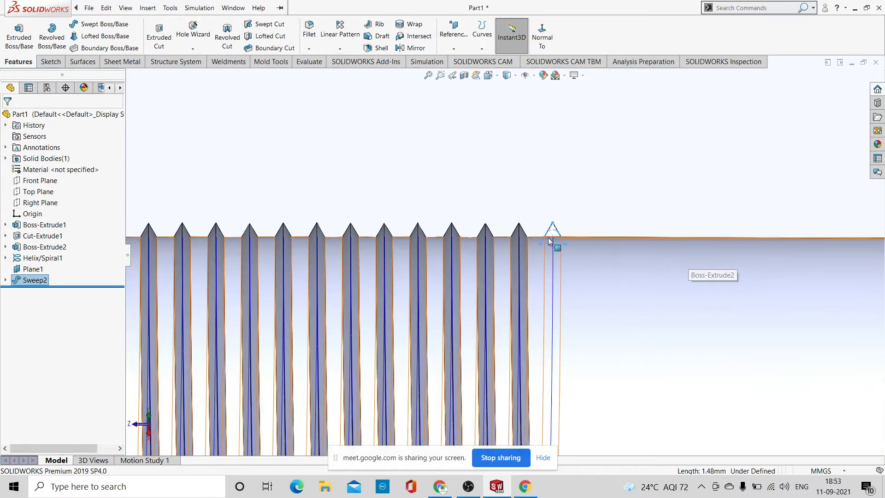
scroll(629, 190, "down", 3)
Try to hide the triangular outline at the thread start, and undo the hiding
left_click(629, 184)
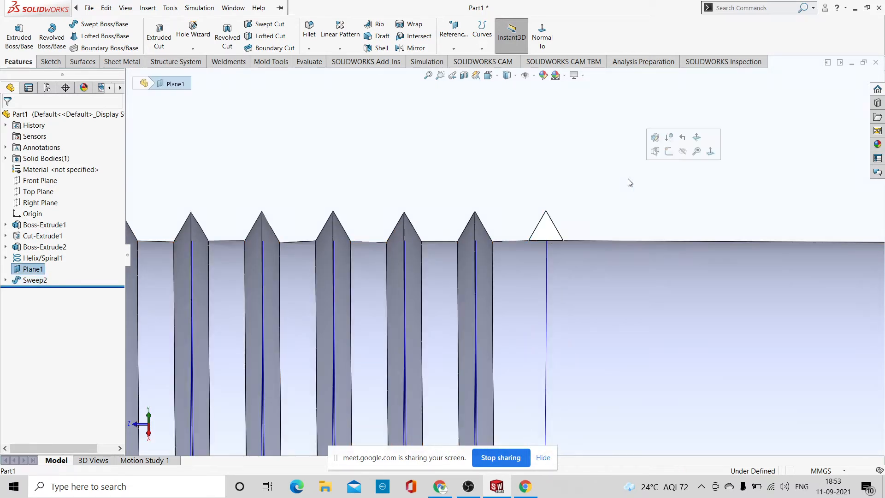
left_click(556, 230)
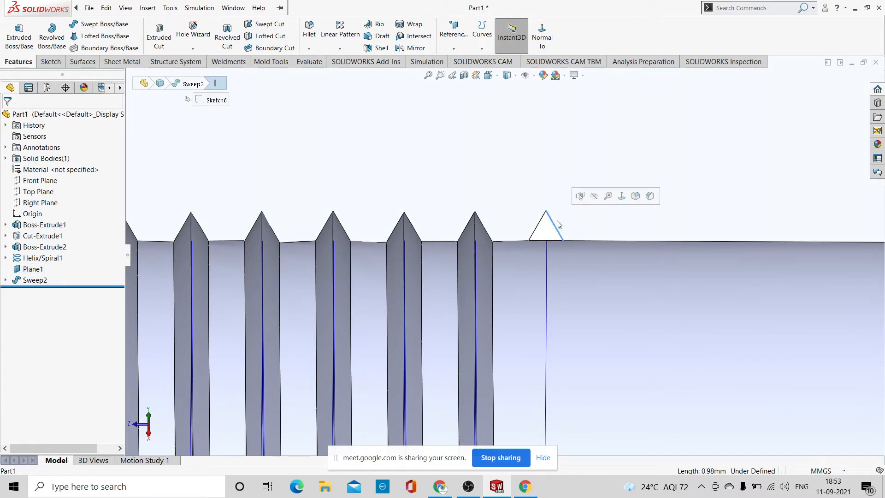
left_click(596, 199)
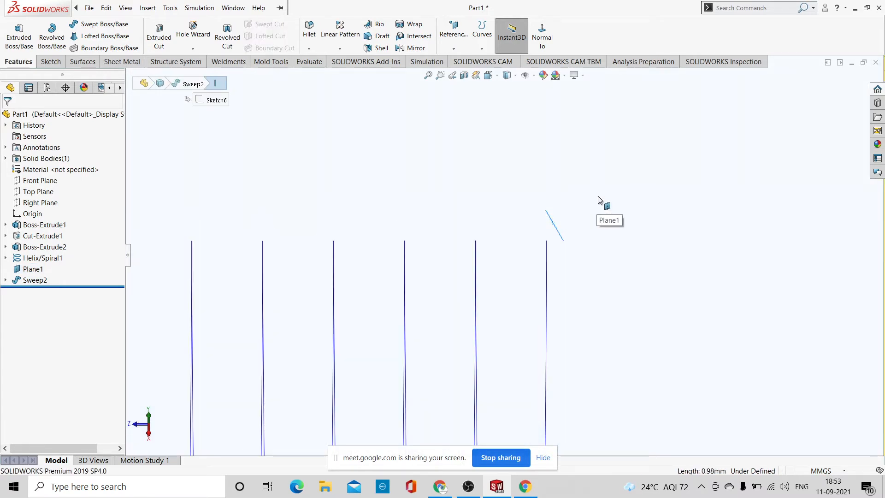
key("ctrl+z")
scroll(589, 240, "up", 2)
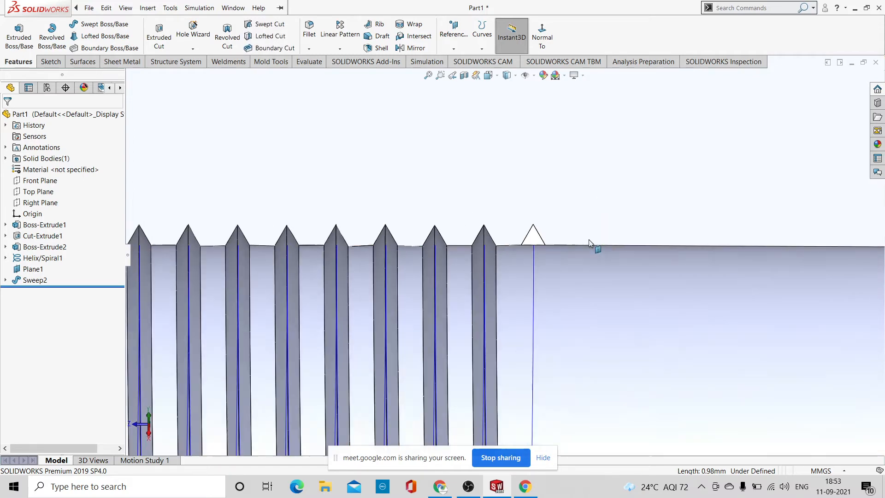
Hide the reference plane Plane1 and view the whole threaded bolt at an angle
key("f")
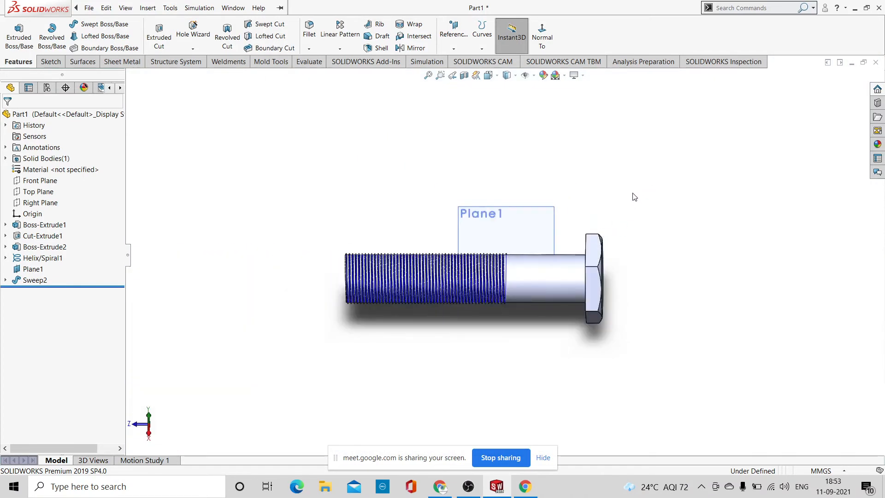
middle_click_drag(634, 198, 599, 205)
left_click(502, 229)
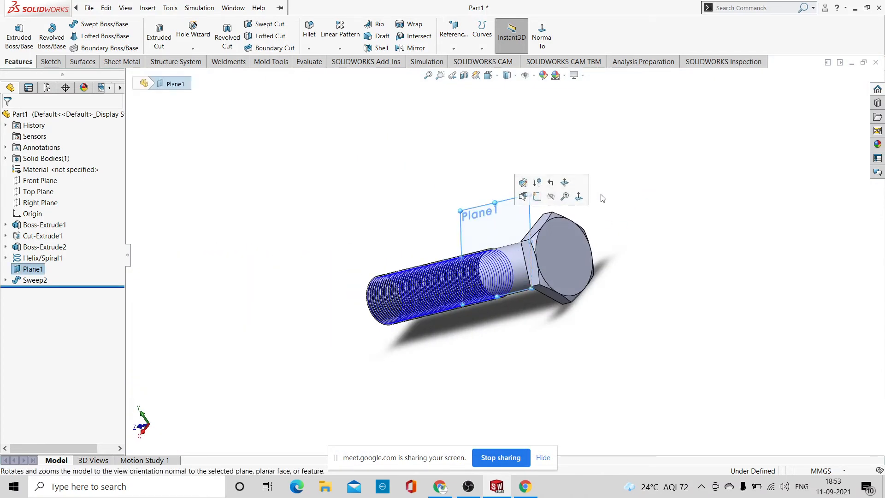
left_click(551, 198)
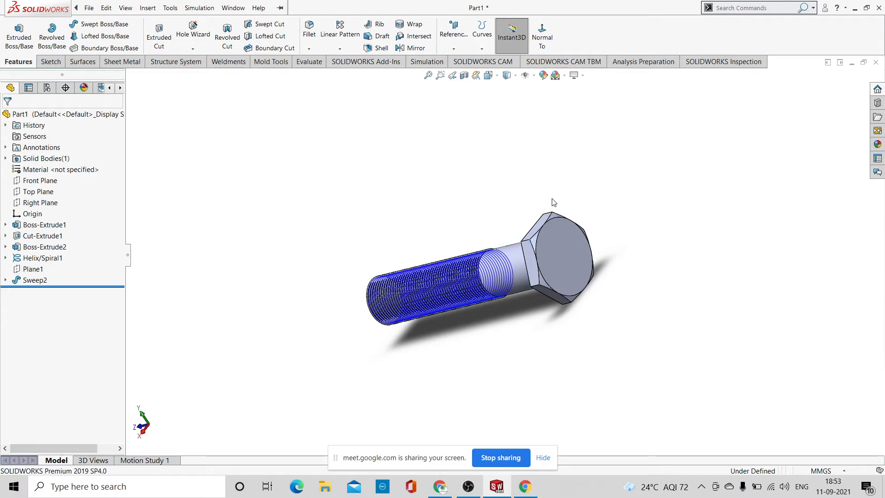
middle_click_drag(609, 205, 725, 342)
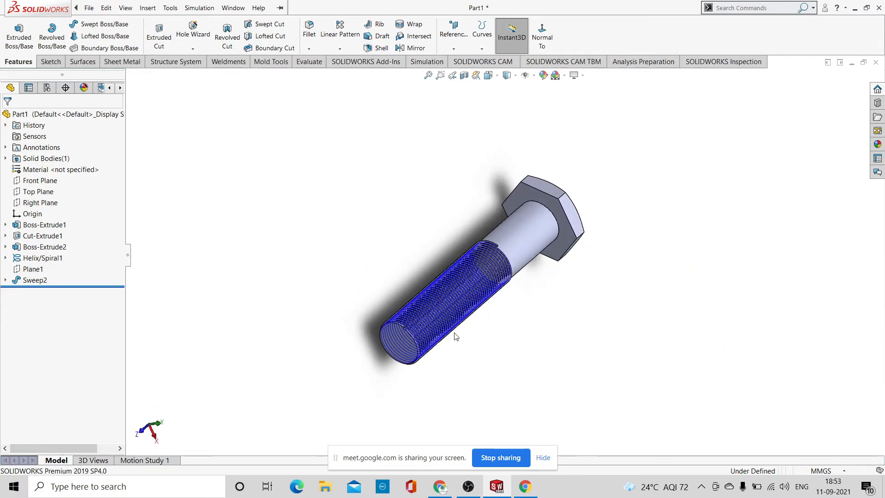
Show the bolt with Hidden Lines Removed and with Hidden Lines Visible, and examine the thread's start near the head
scroll(490, 257, "down", 5)
scroll(490, 256, "down", 2)
scroll(490, 257, "up", 8)
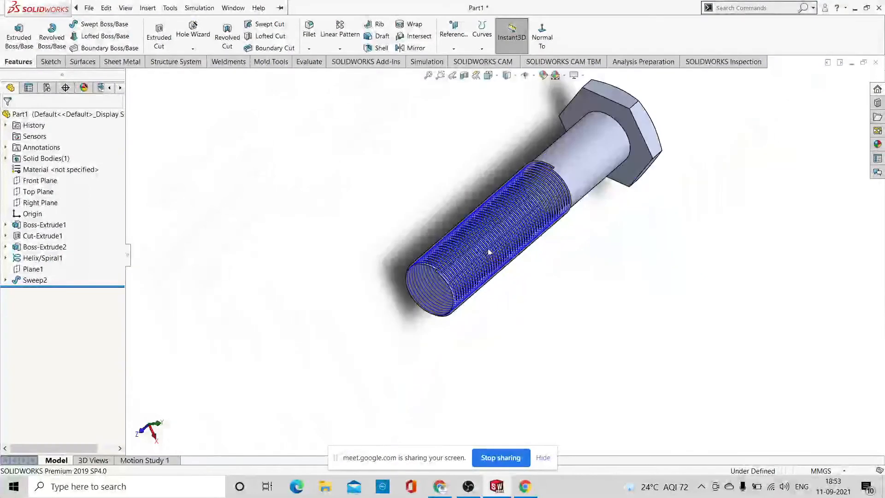
left_click(508, 76)
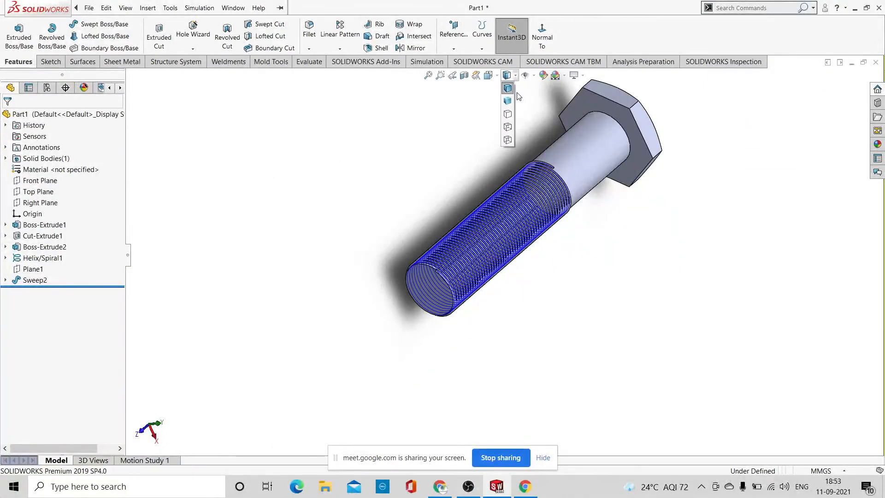
left_click(508, 118)
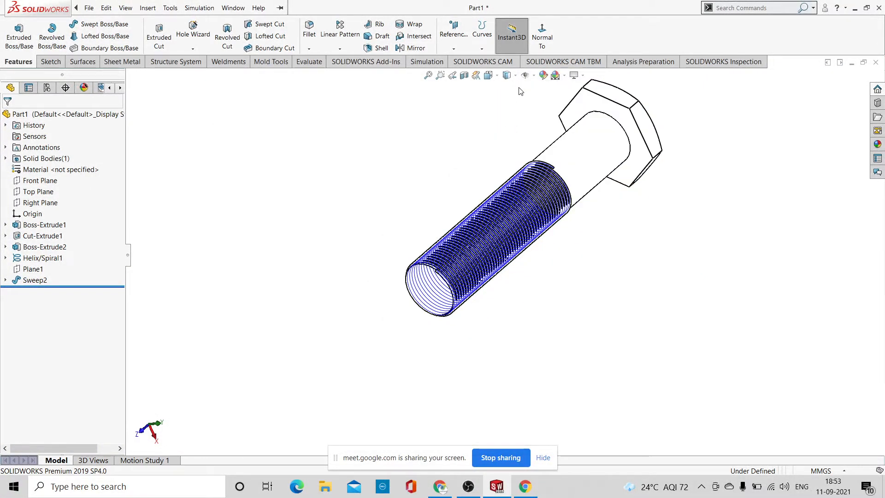
left_click(508, 76)
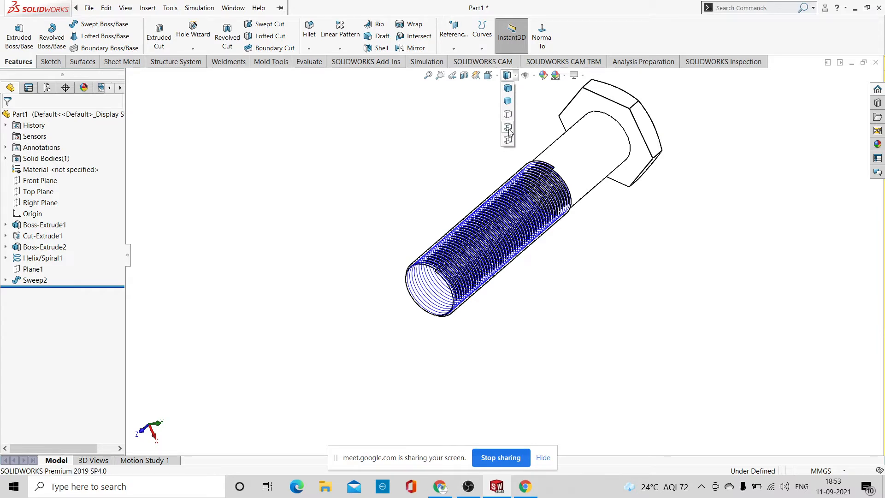
left_click(508, 127)
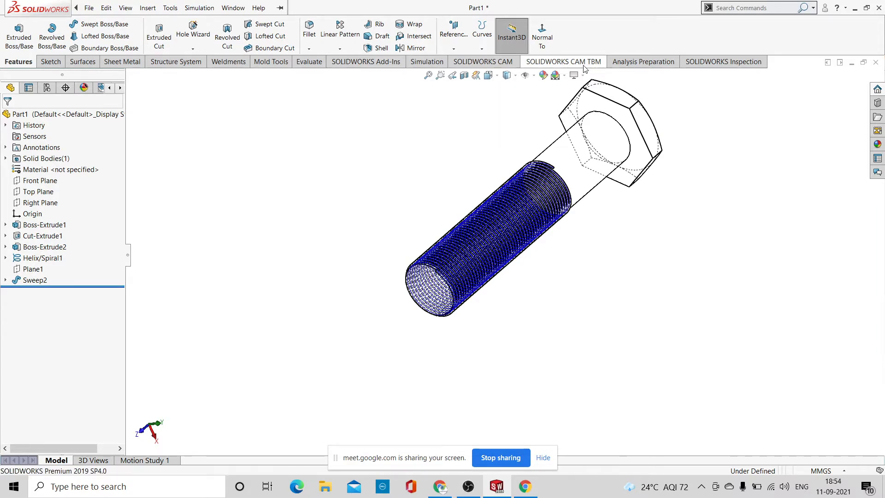
left_click(543, 37)
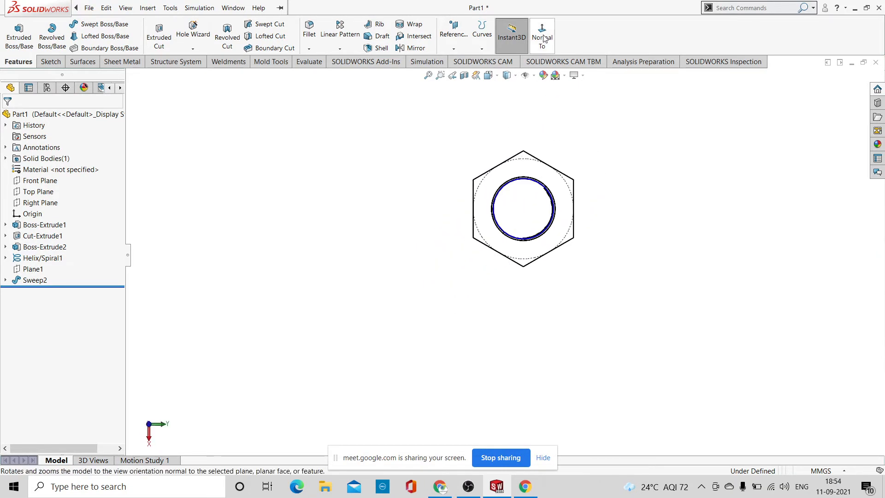
middle_click_drag(660, 192, 574, 228)
scroll(543, 189, "down", 8)
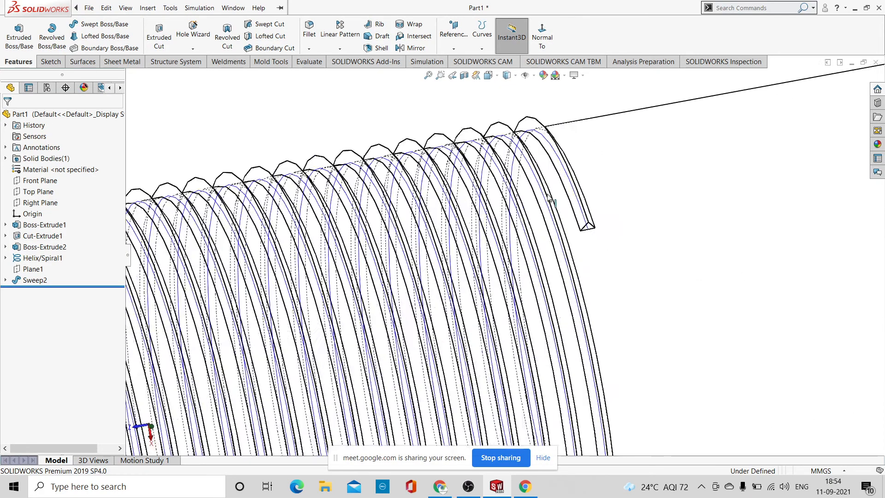
scroll(542, 189, "up", 5)
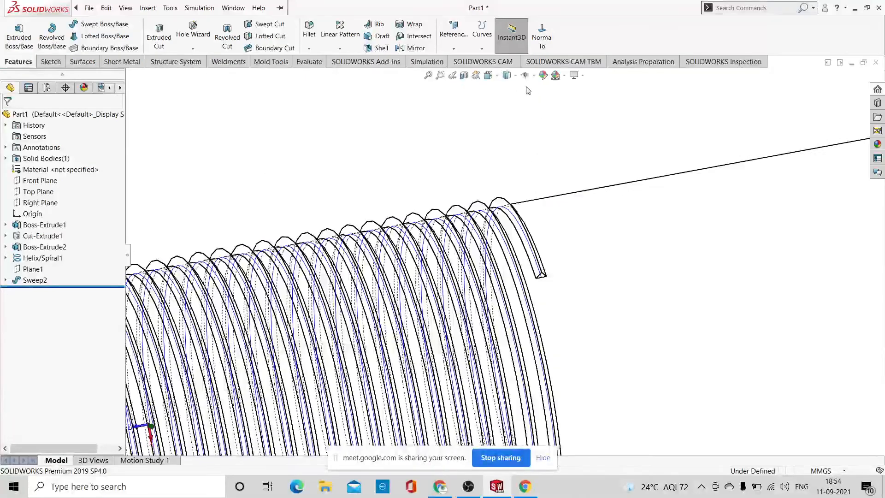
Return the bolt to the Shaded With Edges display style and fit the whole model in view
left_click(516, 76)
left_click(508, 87)
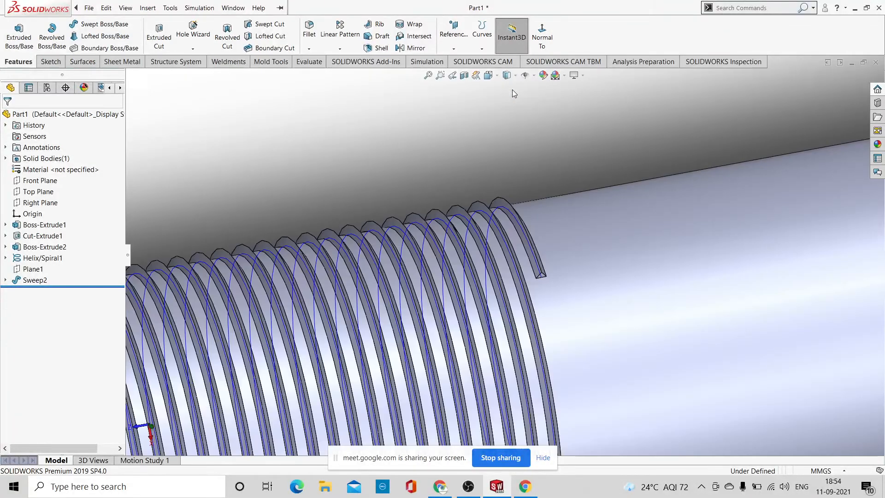
key("f")
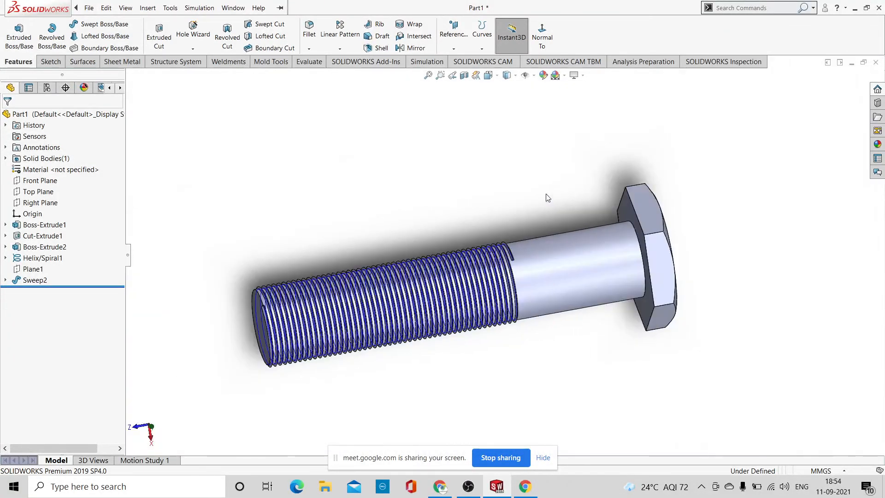
left_click(564, 75)
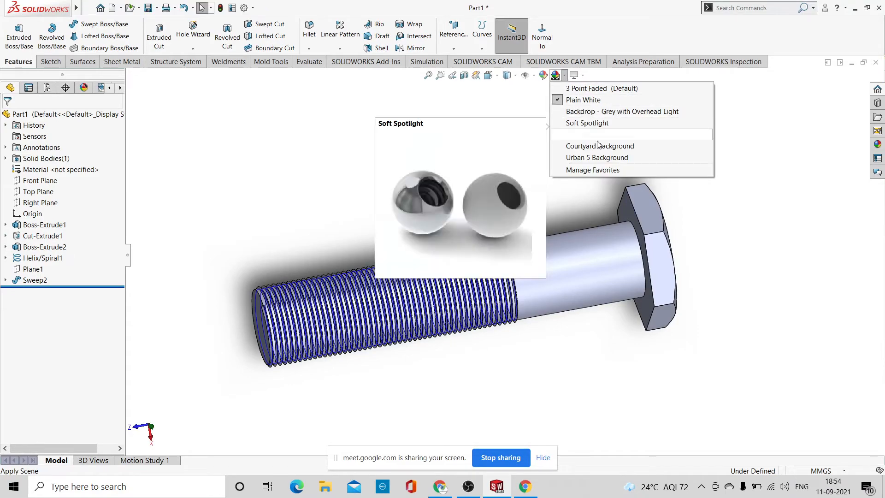
left_click(713, 208)
Examine the shaded thread's triangular ridges along the shank and the profile face where the thread starts
scroll(520, 296, "down", 2)
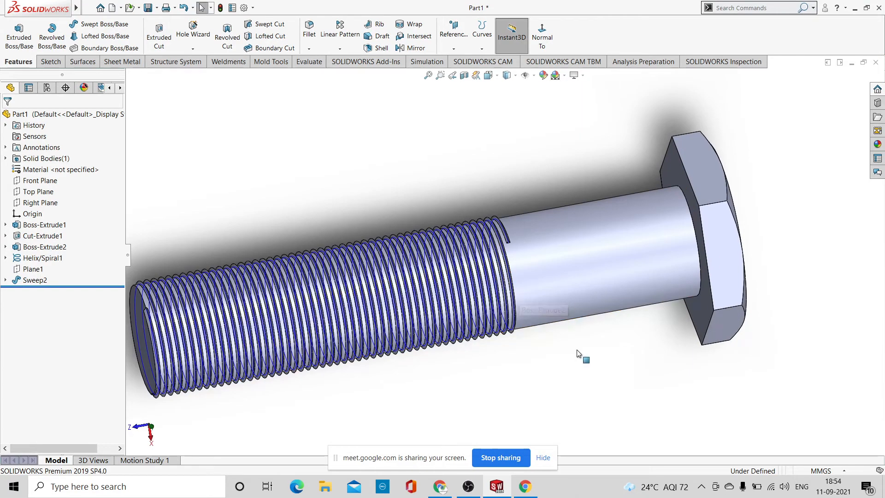
scroll(578, 350, "up", 3)
middle_click_drag(562, 346, 494, 326)
scroll(475, 300, "down", 5)
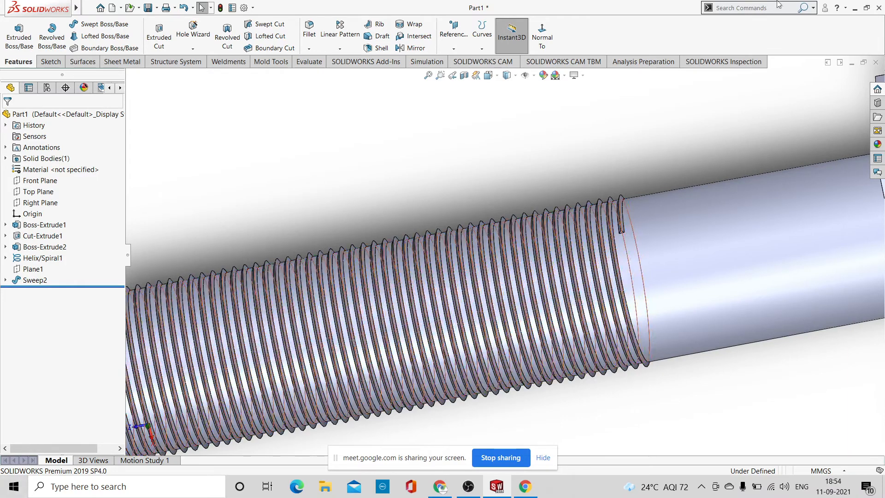
scroll(522, 170, "up", 8)
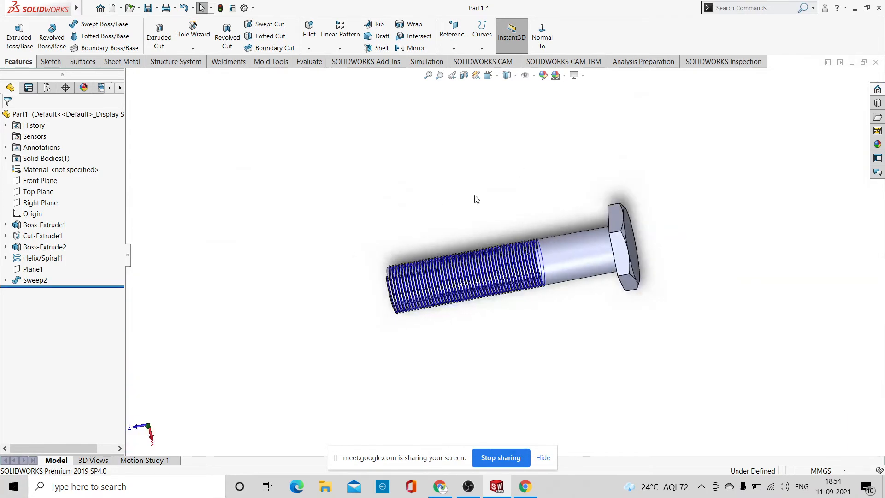
middle_click_drag(476, 198, 510, 247)
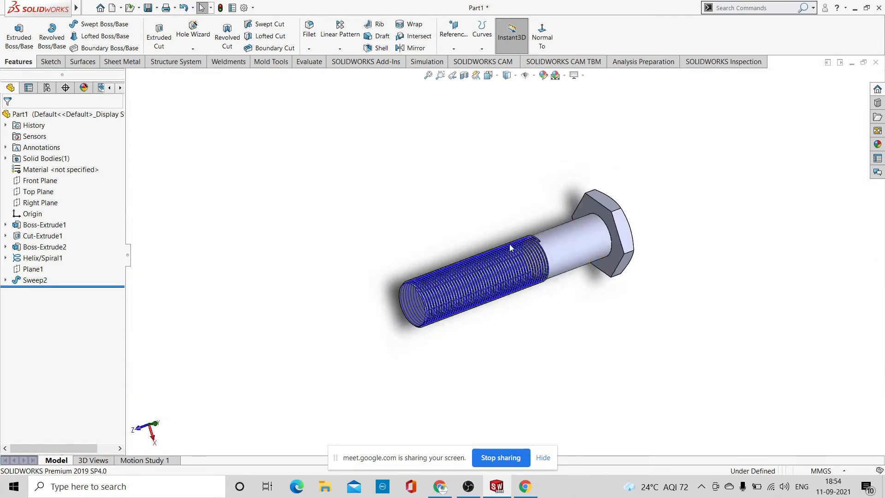
scroll(510, 247, "down", 8)
scroll(469, 216, "up", 3)
scroll(469, 216, "down", 2)
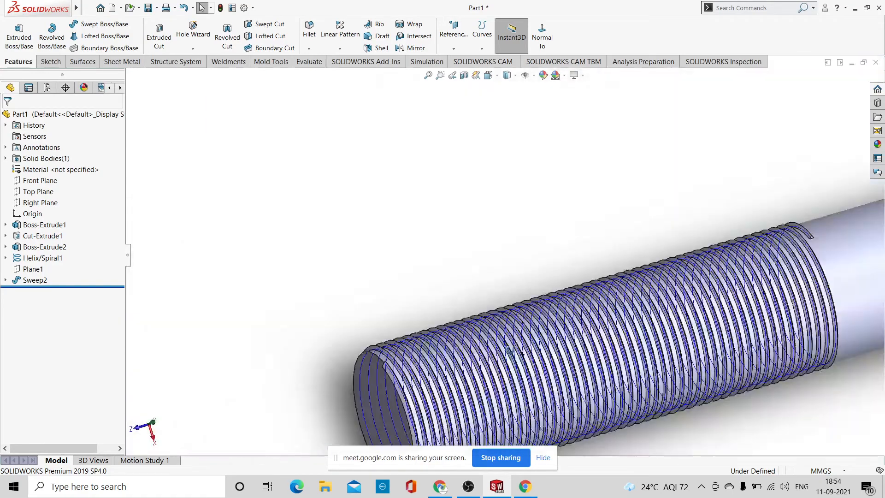
scroll(496, 308, "up", 5)
scroll(532, 257, "down", 2)
scroll(693, 331, "up", 2)
scroll(517, 288, "down", 3)
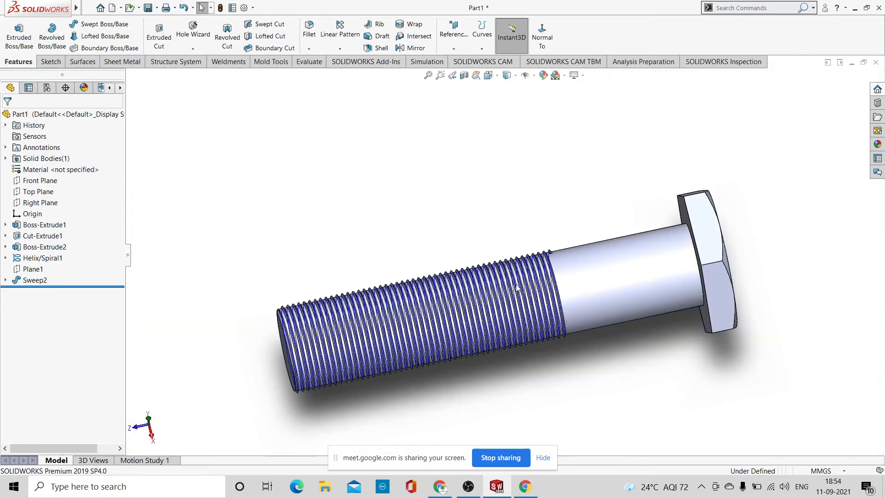
scroll(517, 287, "down", 3)
scroll(602, 242, "down", 3)
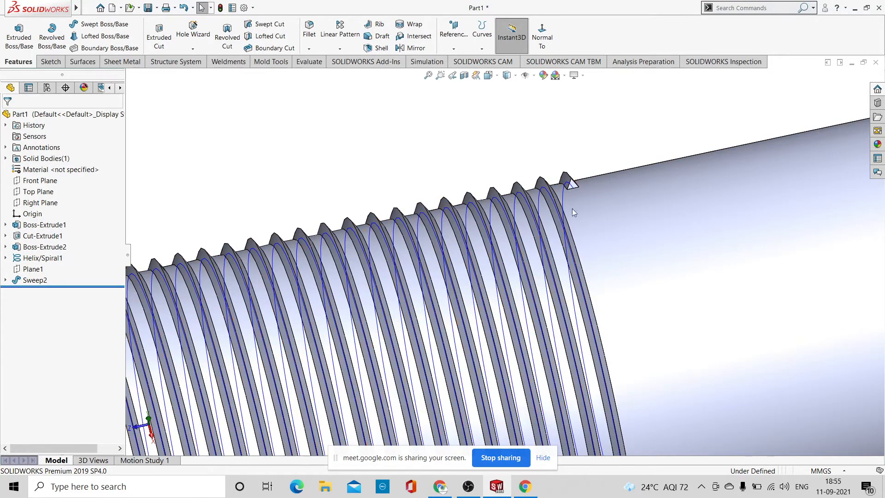
Examine the threaded shank from the opposite side, and show the Thread command among the hole features
scroll(572, 208, "up", 10)
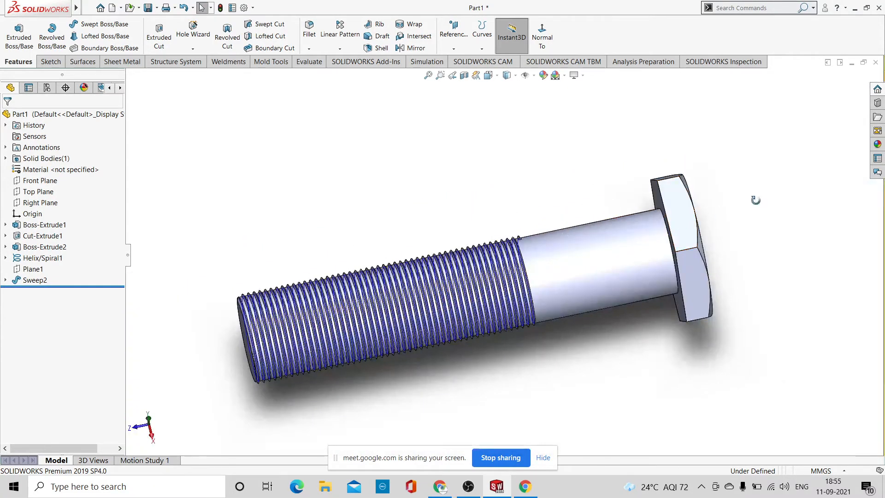
mouse_move(756, 200)
middle_mouse_down()
mouse_move(751, 221)
mouse_move(765, 190)
middle_mouse_up()
scroll(484, 295, "down", 5)
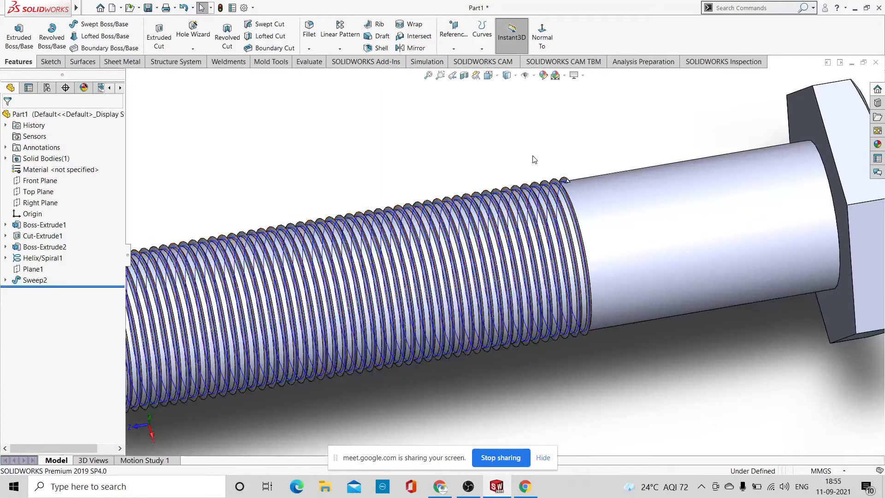
scroll(431, 199, "up", 4)
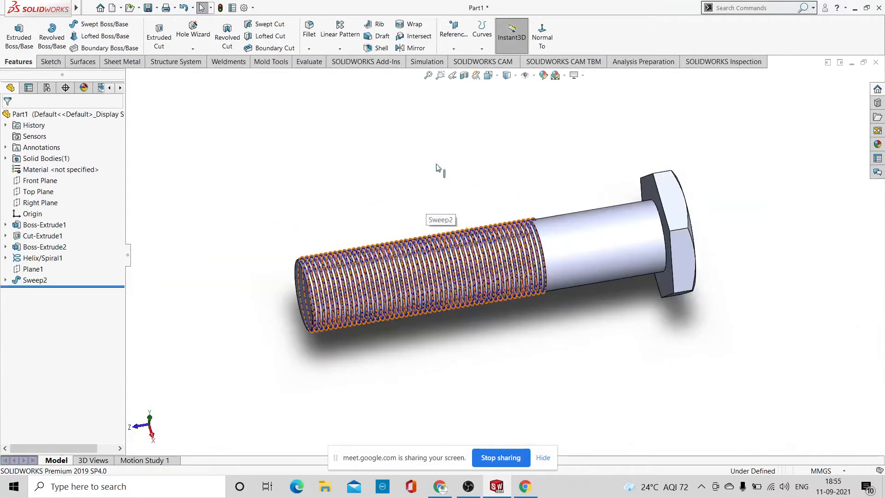
middle_click_drag(320, 180, 452, 221)
scroll(561, 264, "down", 3)
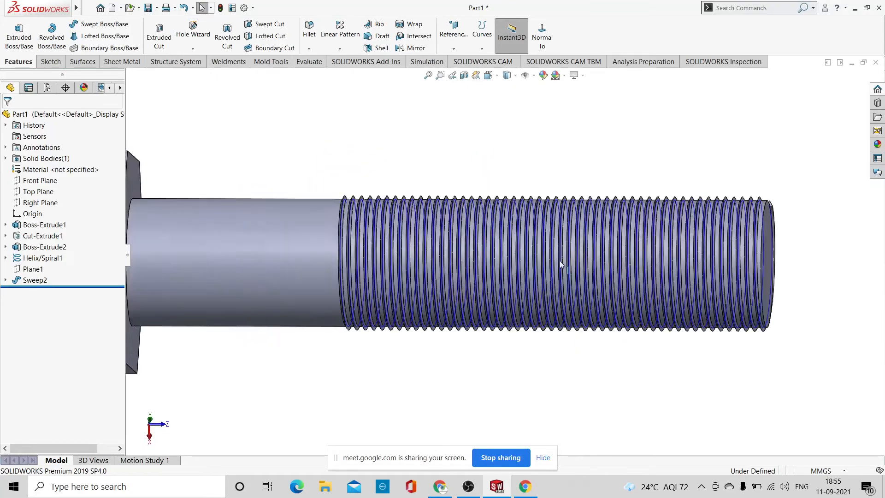
scroll(562, 264, "up", 3)
middle_click_drag(684, 340, 686, 264)
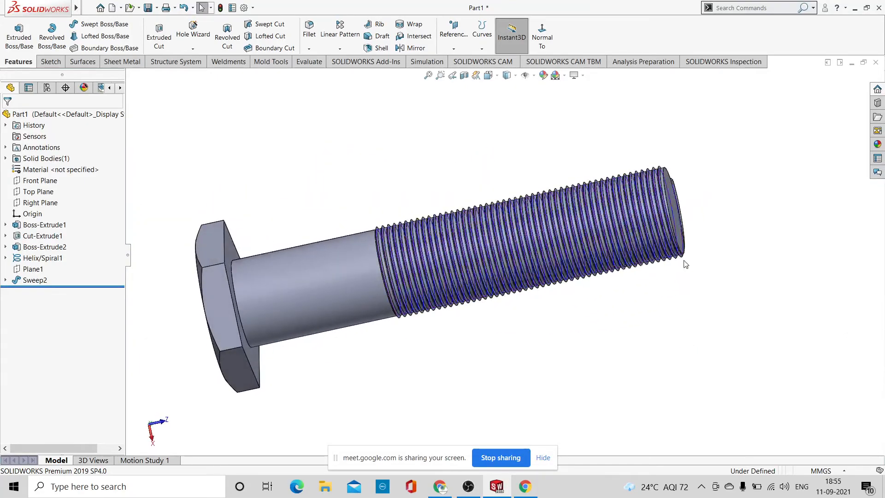
scroll(630, 225, "down", 3)
scroll(641, 231, "up", 3)
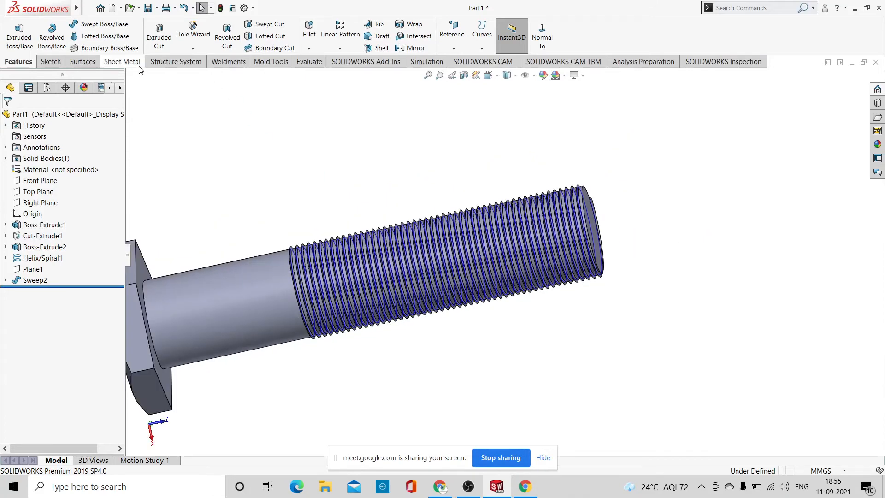
left_click(193, 49)
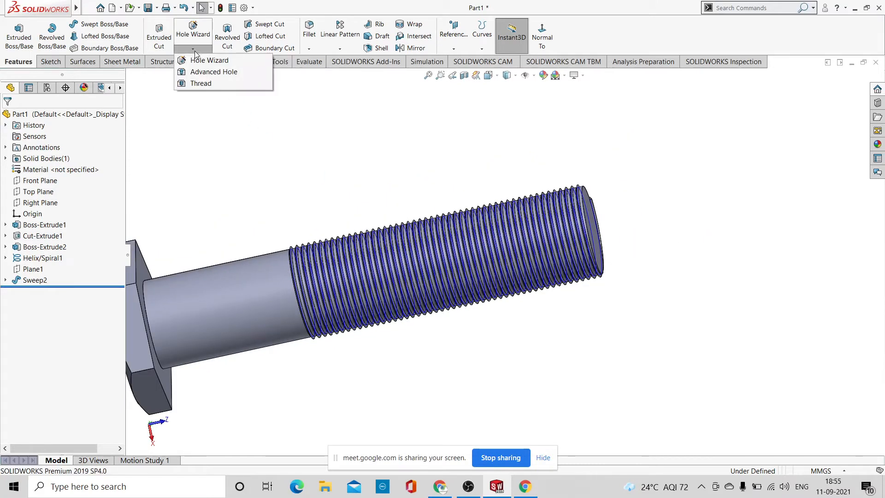
left_click(198, 83)
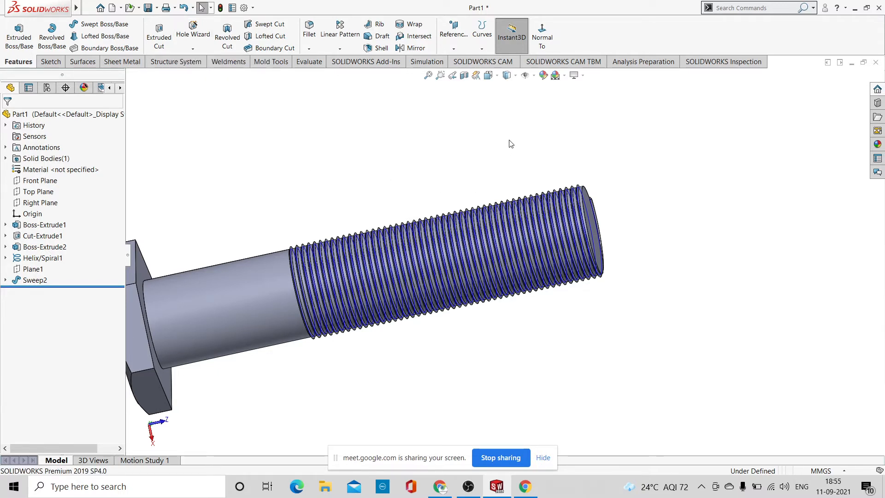
Undo the thread sweep, its triangular profile sketch and the reference plane Plane1, leaving the helix on the shank
key("ctrl+z")
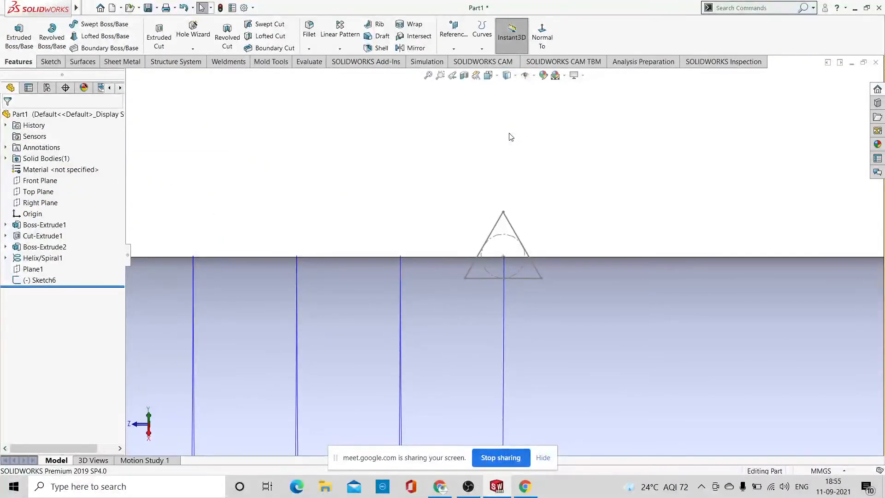
key("ctrl+z")
key("ctrl+z")
key("ctrl+z")
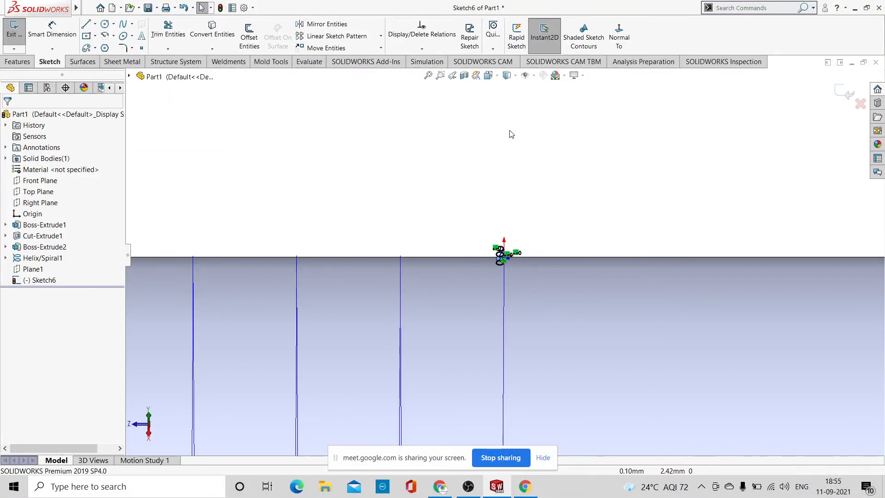
key("ctrl+z")
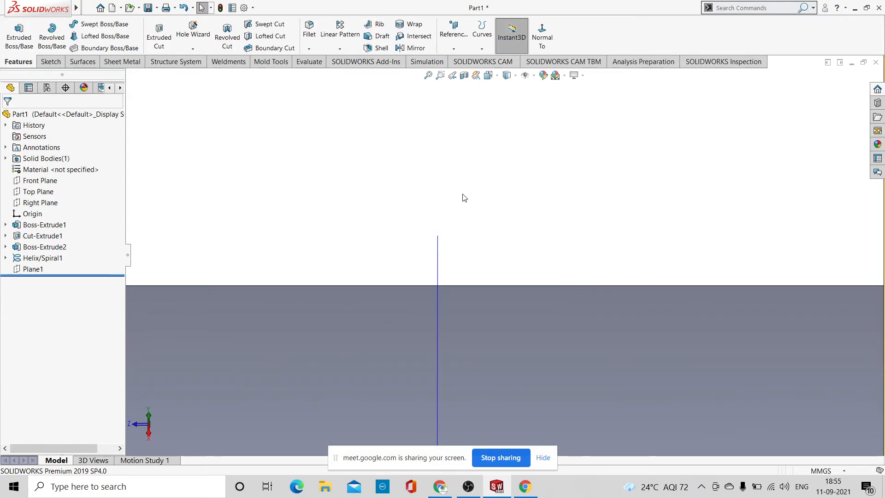
key("ctrl+z")
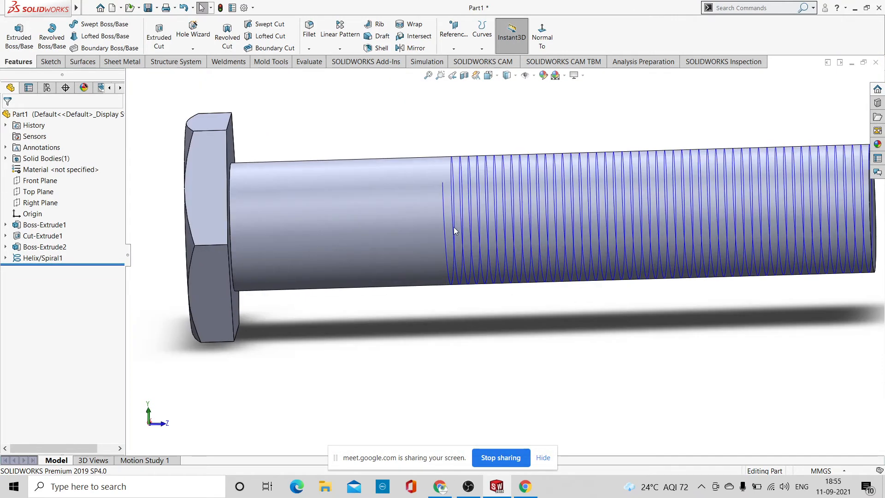
Delete the Helix/Spiral1 curve but keep its absorbed sketch, and view the plain shank from its free end
left_click(442, 197)
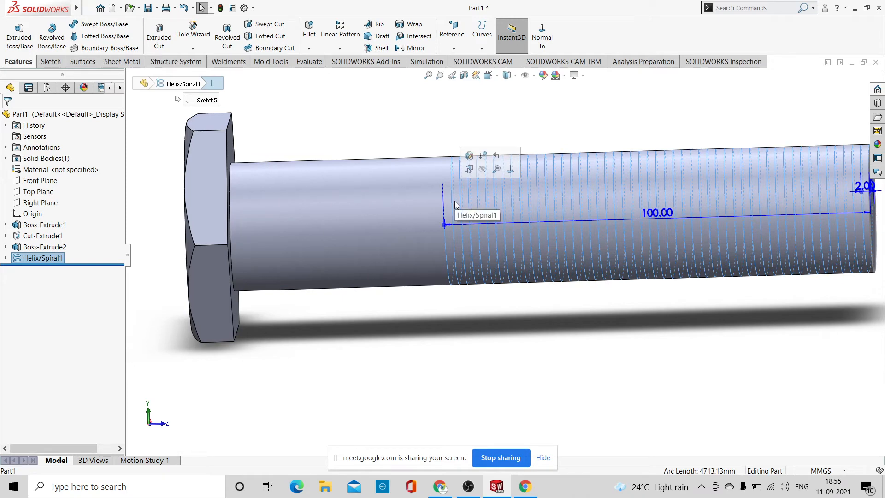
key("Delete")
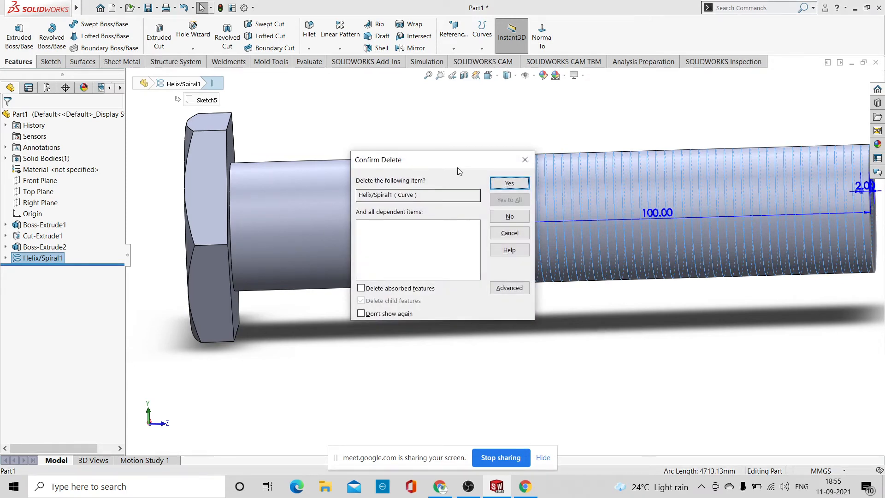
left_click(509, 183)
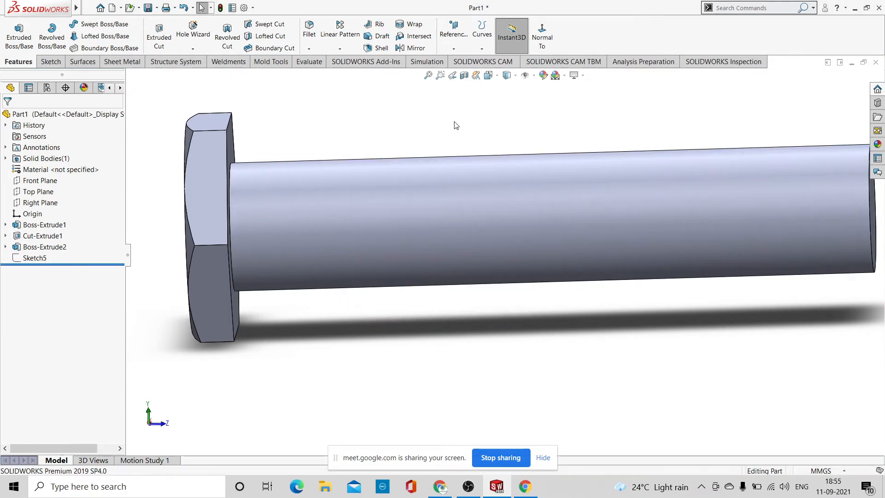
scroll(455, 134, "up", 4)
mouse_move(581, 320)
middle_mouse_down()
mouse_move(560, 318)
mouse_move(564, 313)
middle_mouse_up()
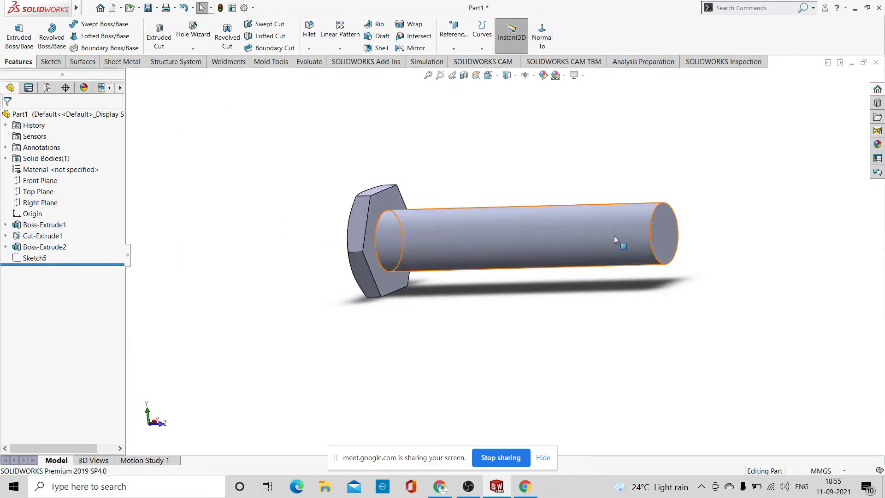
scroll(618, 235, "down", 3)
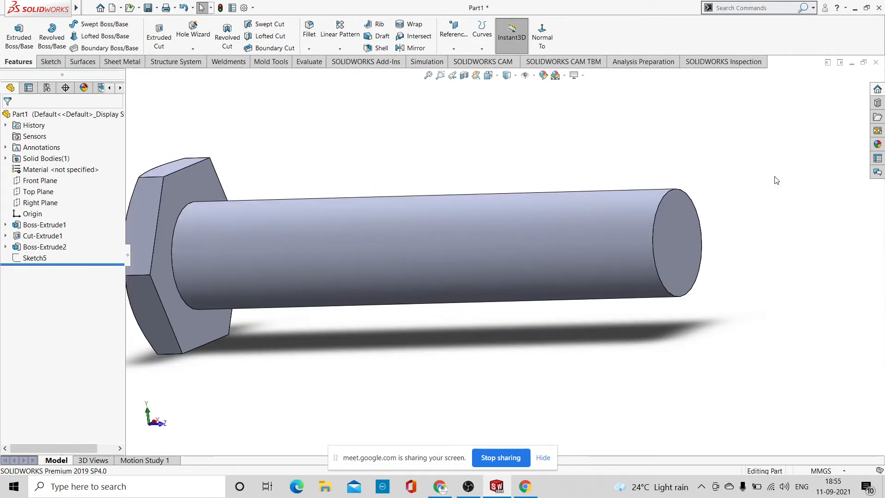
left_click(674, 223)
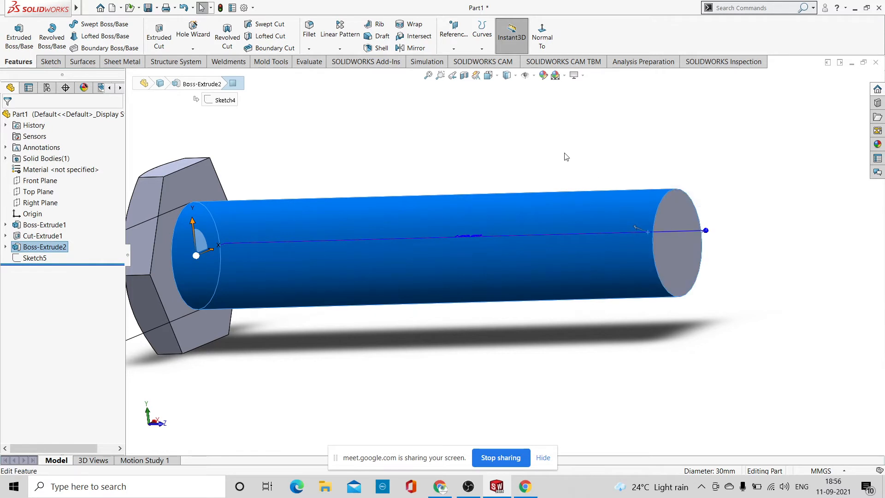
scroll(559, 151, "up", 3)
middle_click_drag(599, 195, 632, 184)
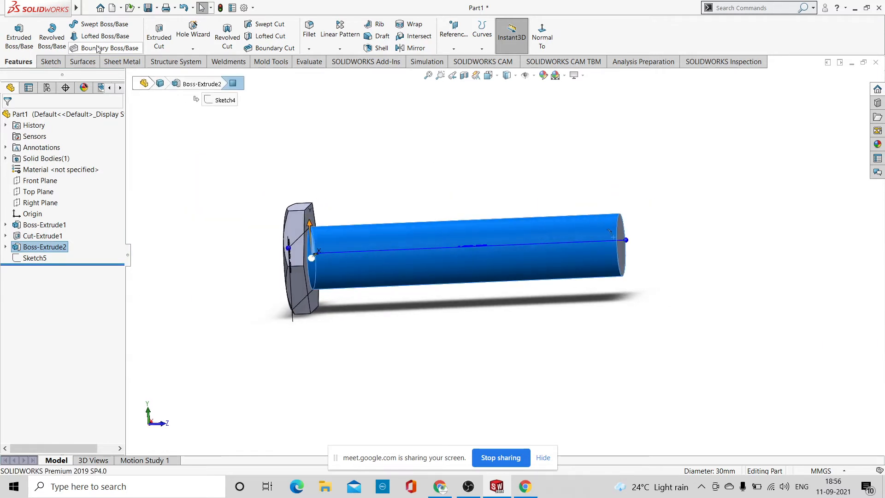
left_click(590, 151)
left_click(548, 242)
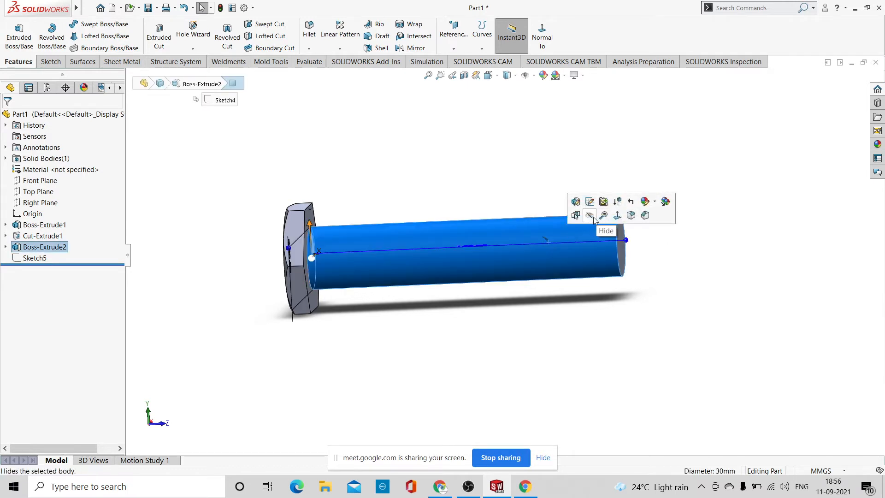
left_click(514, 162)
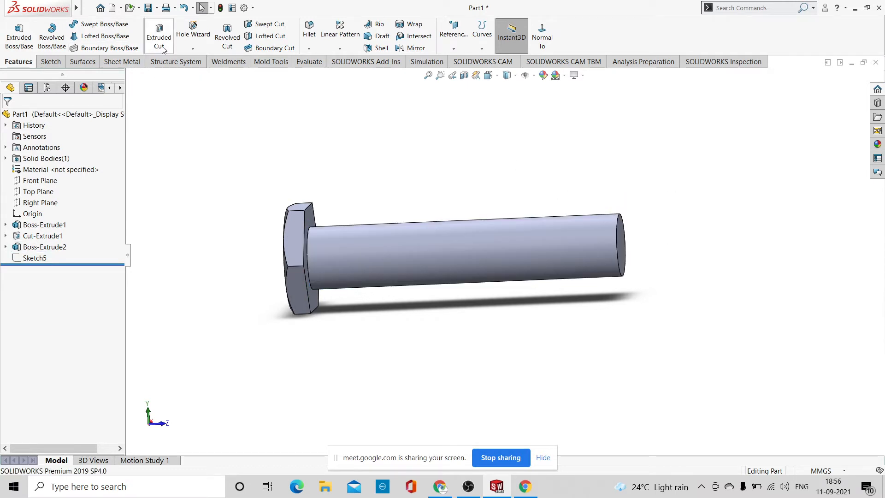
Start a Thread feature and locate it on the circular edge at the shank's free end
left_click(197, 52)
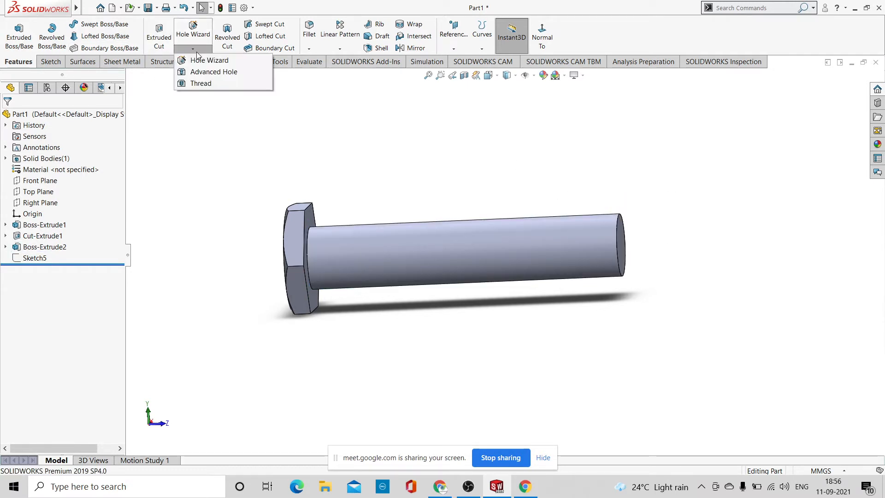
left_click(197, 83)
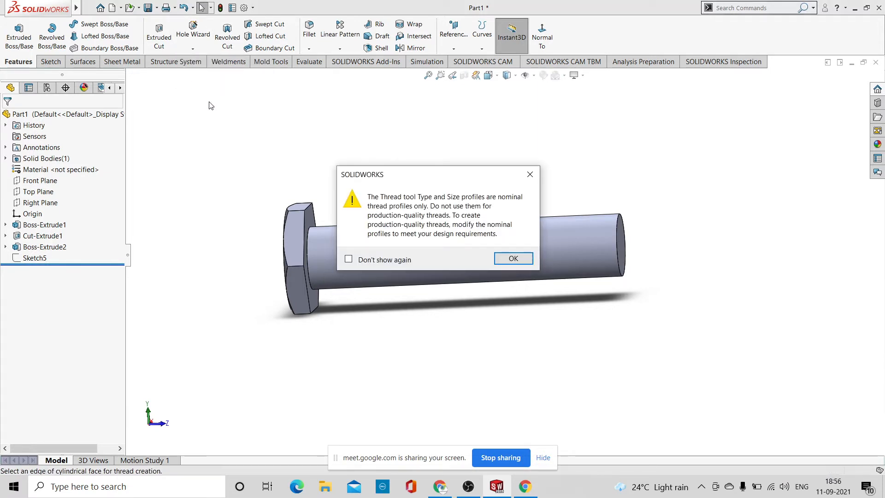
left_click(514, 258)
middle_click_drag(691, 275, 636, 250)
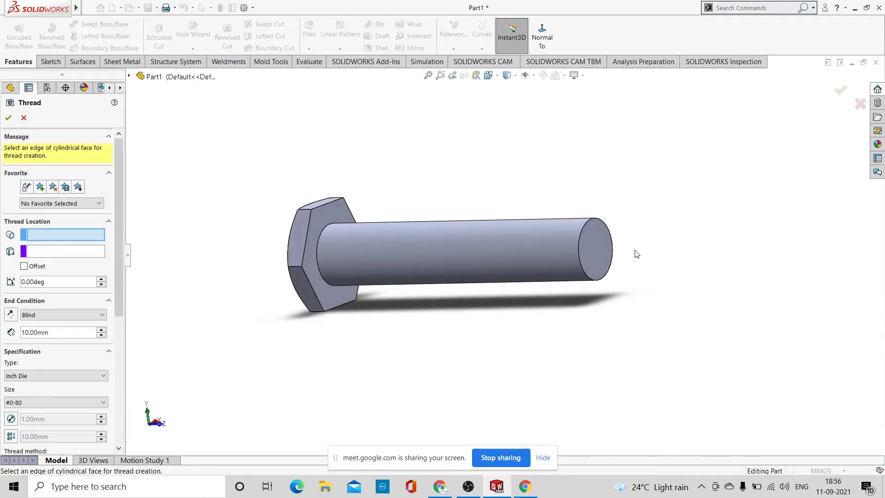
scroll(562, 220, "down", 3)
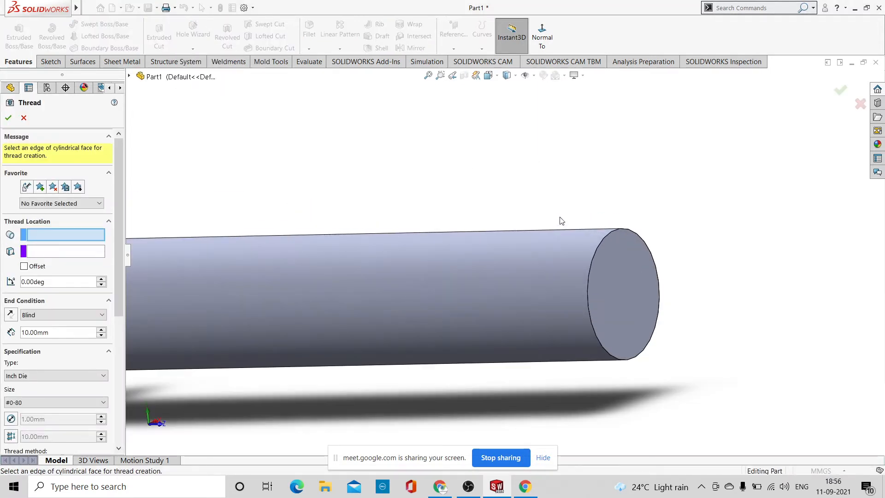
left_click(605, 240)
scroll(608, 238, "up", 5)
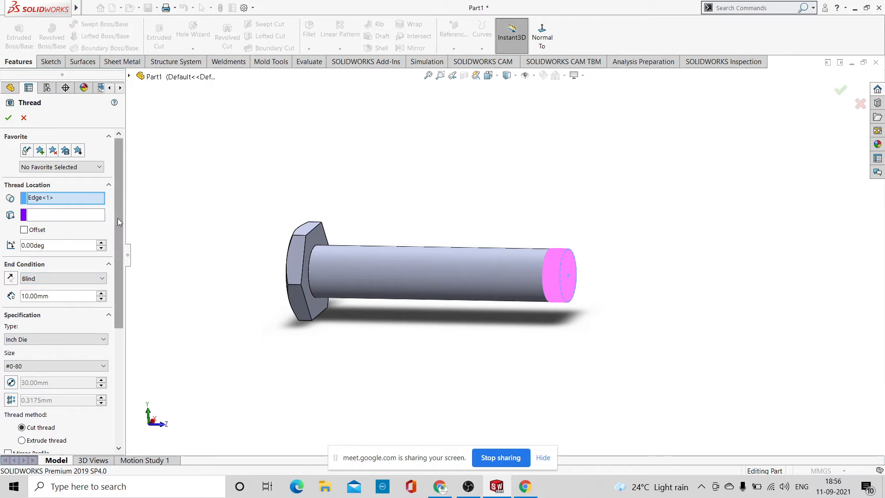
Set the thread specification type to Metric Tap
left_click_drag(117, 217, 120, 253)
scroll(120, 253, "down", 3)
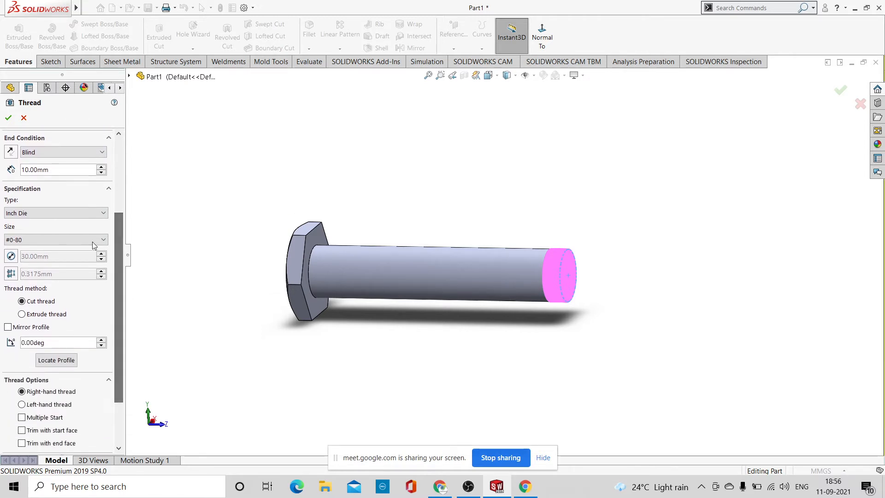
left_click(103, 215)
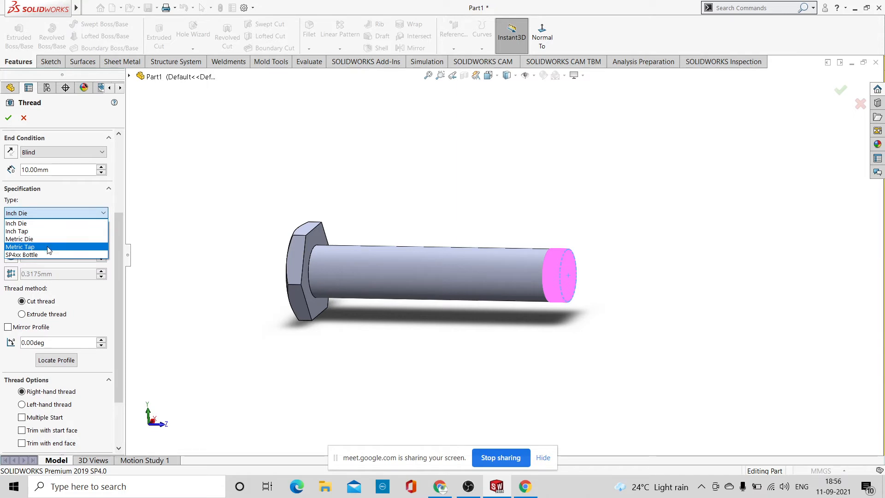
left_click(49, 248)
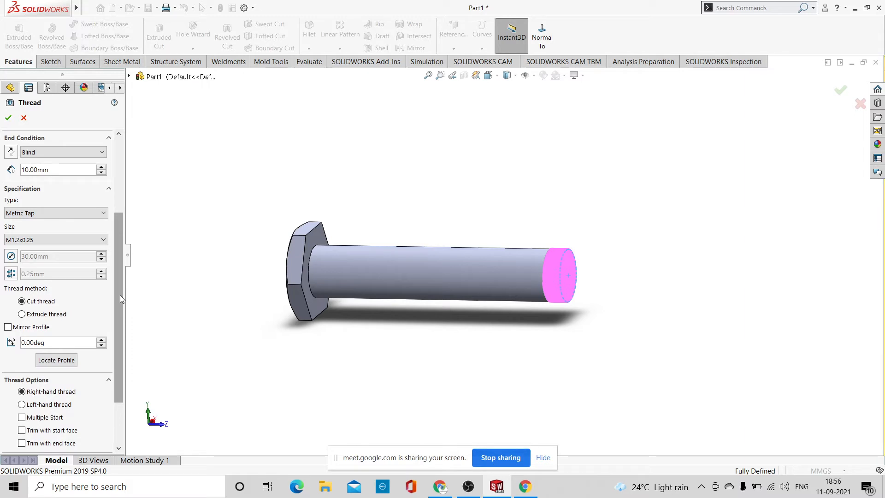
scroll(120, 297, "down", 2)
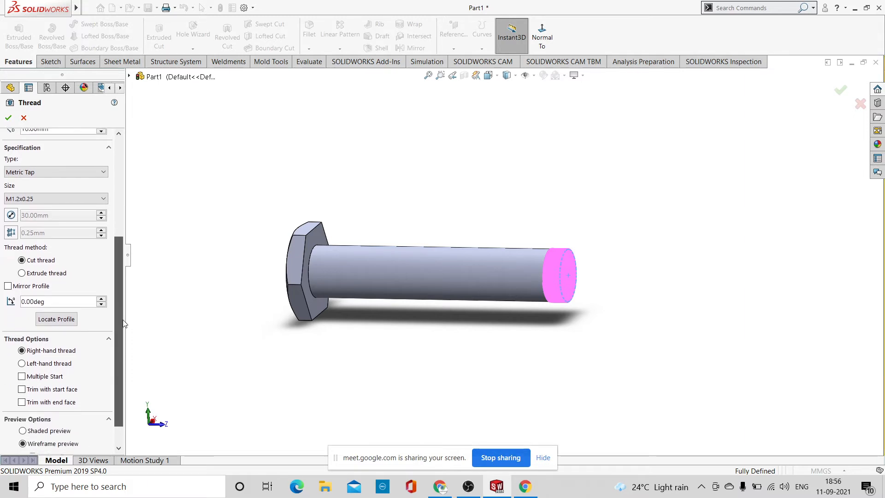
left_click(103, 168)
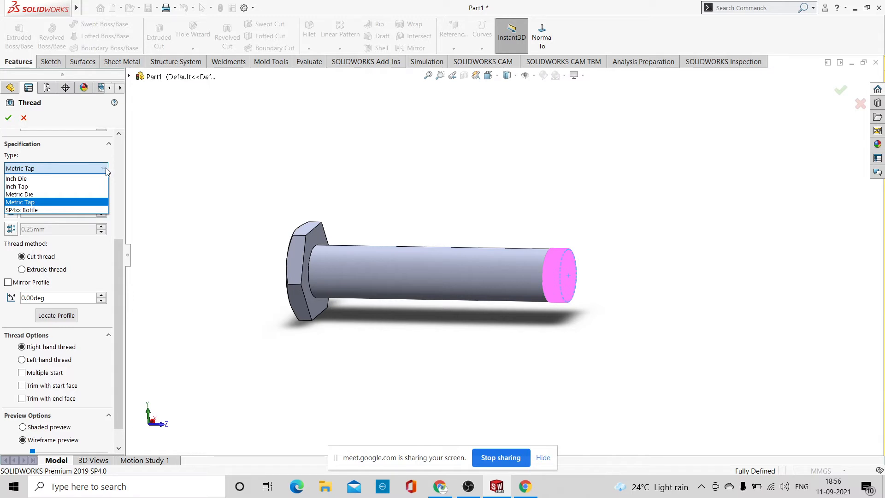
left_click(105, 169)
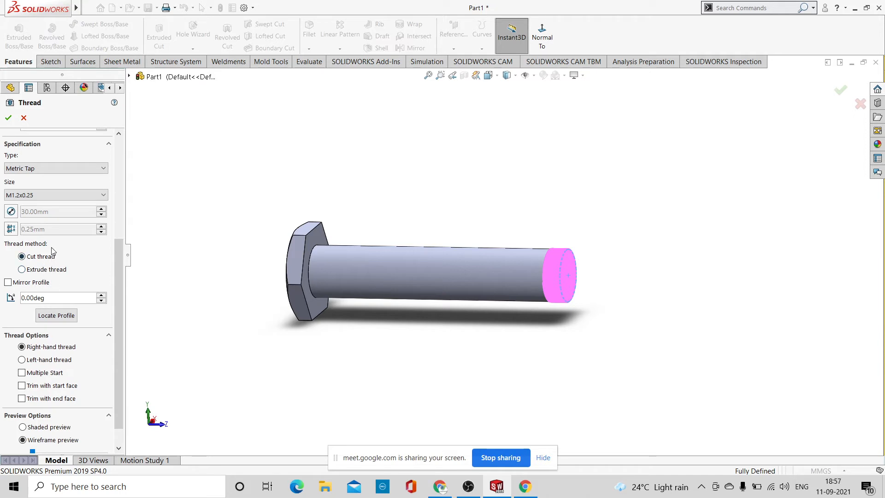
scroll(81, 267, "down", 1)
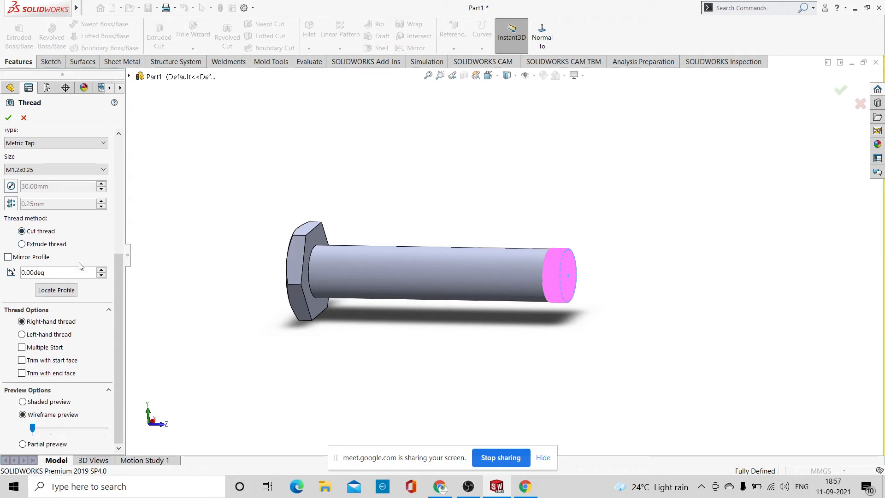
Look through the available Metric Tap thread sizes for one that suits the shank
left_click(106, 170)
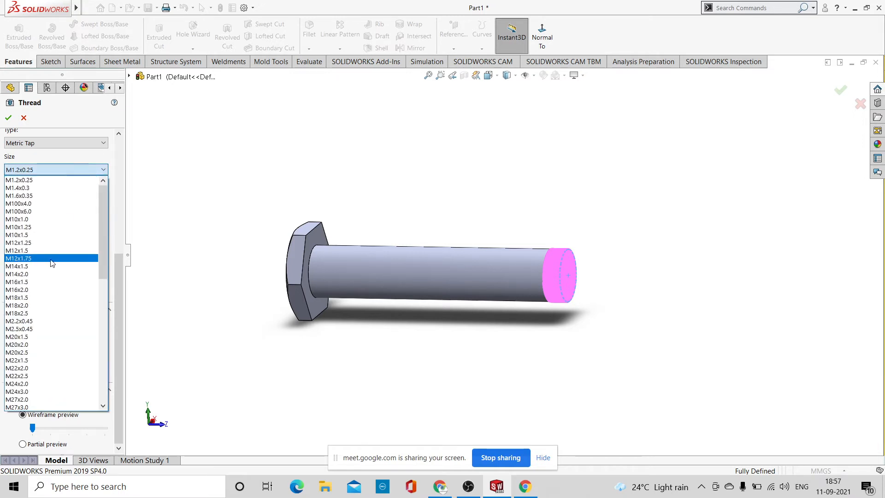
scroll(52, 263, "down", 2)
scroll(54, 264, "down", 1)
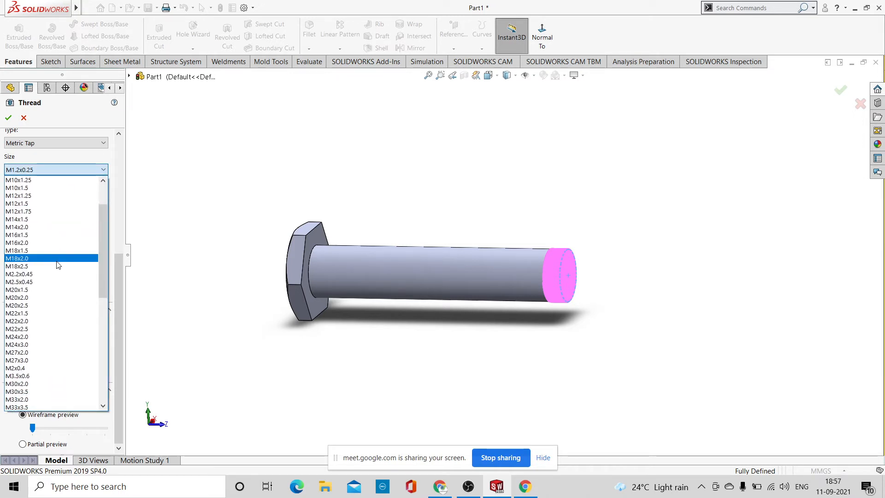
scroll(59, 265, "down", 4)
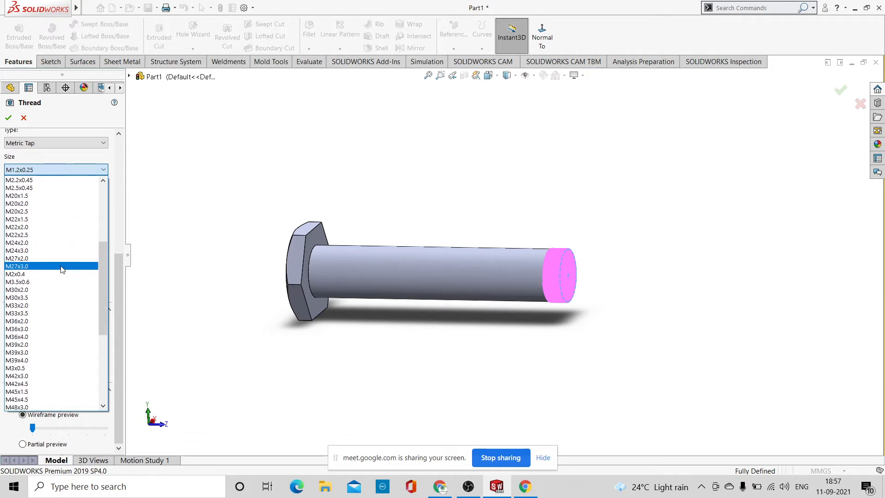
scroll(61, 268, "up", 5)
scroll(63, 269, "up", 1)
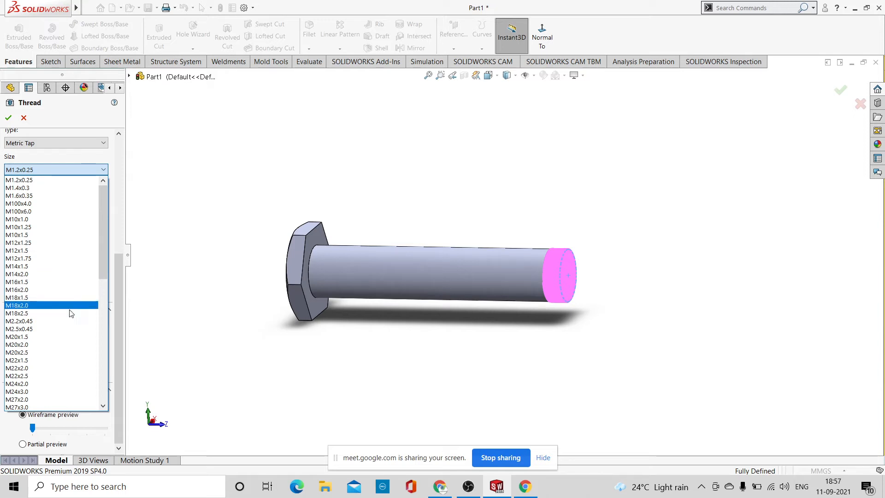
scroll(74, 322, "down", 1)
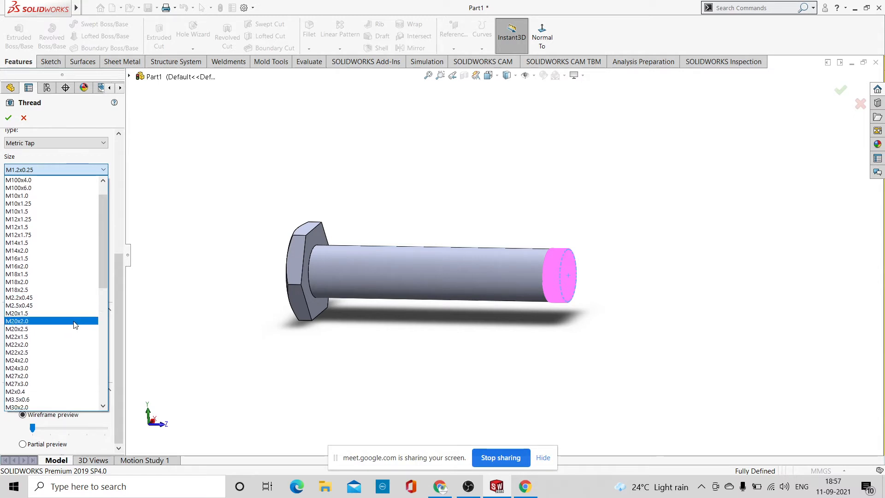
scroll(75, 325, "down", 1)
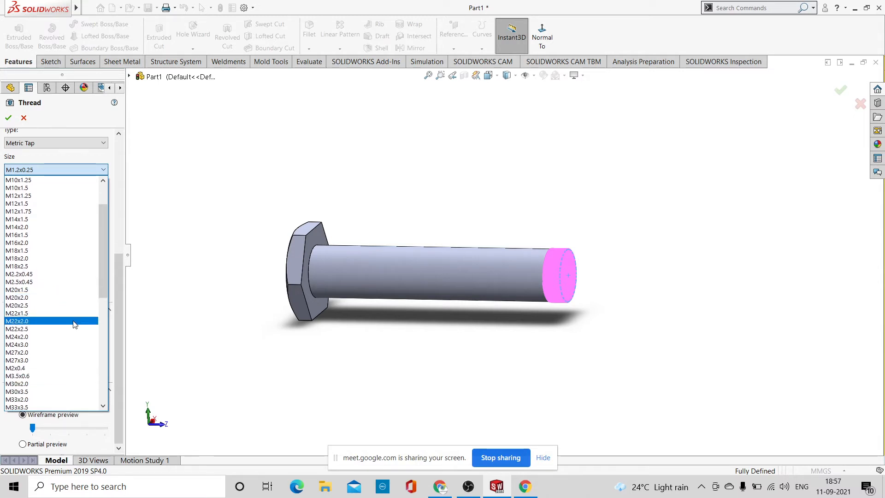
Set the Metric Tap thread size to M3.5x0.6
scroll(74, 324, "down", 2)
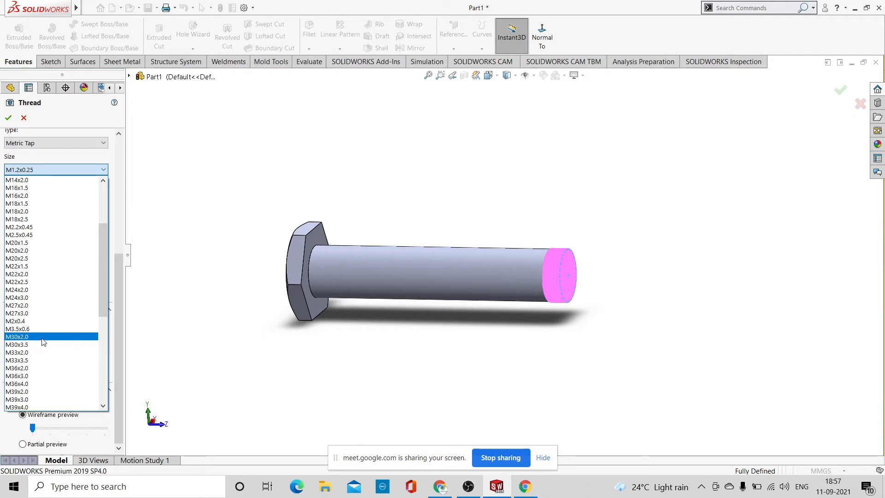
left_click(43, 340)
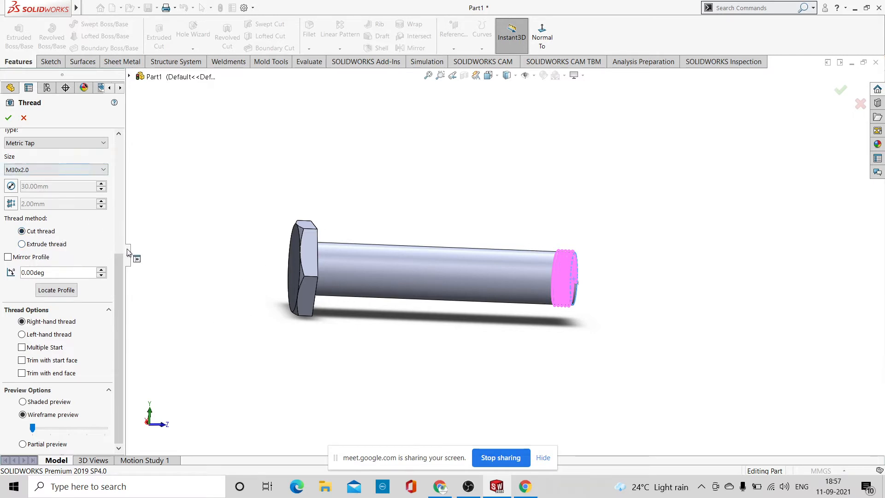
scroll(84, 255, "up", 2)
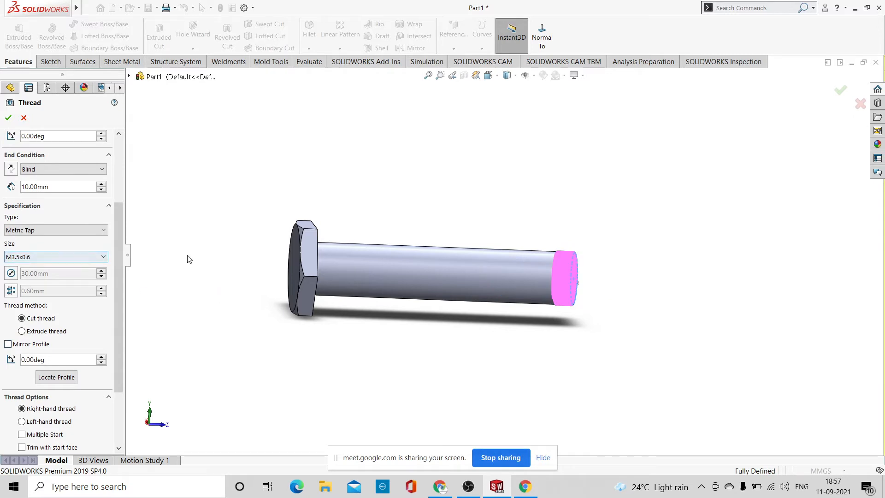
Set the thread's blind end condition depth to 50 mm
left_click(102, 184)
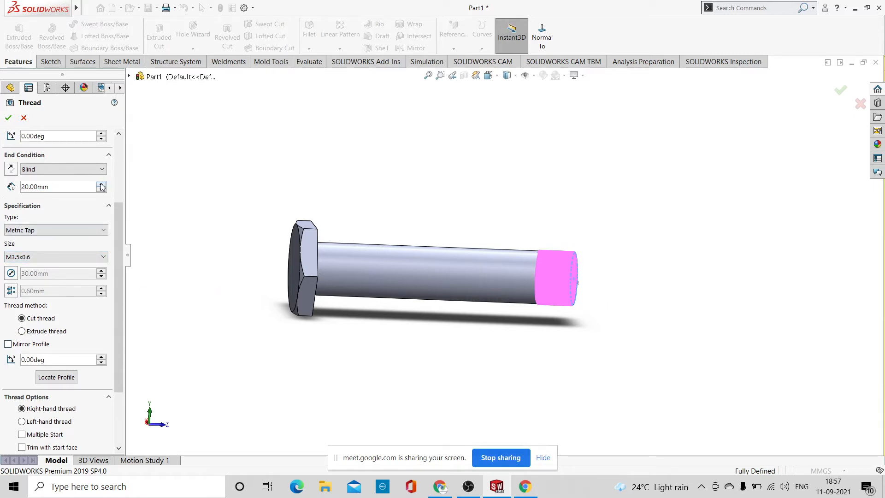
left_click(101, 184)
left_click(101, 184)
left_click(102, 184)
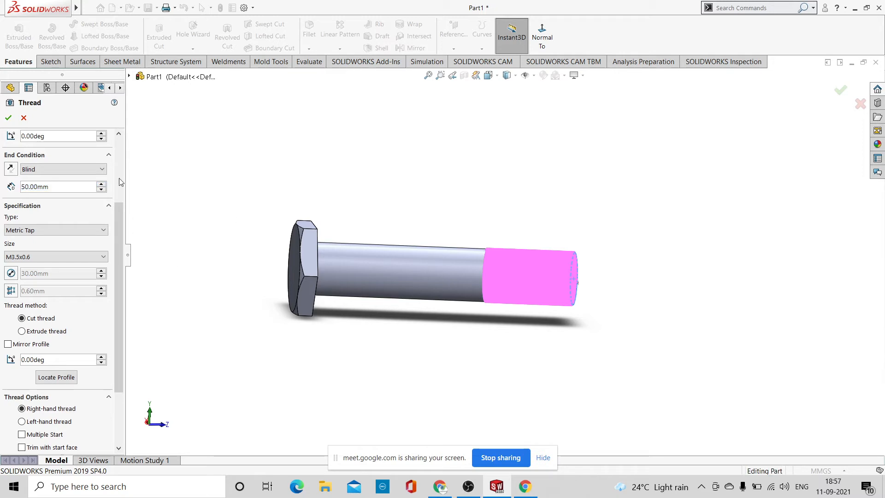
Change the thread method from Cut thread to Extrude thread and create the thread on the bolt shank
left_click(8, 118)
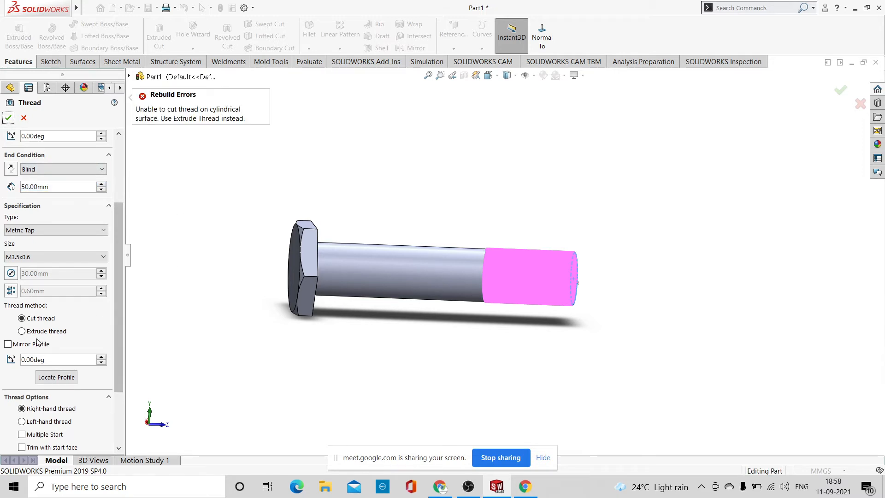
left_click(23, 332)
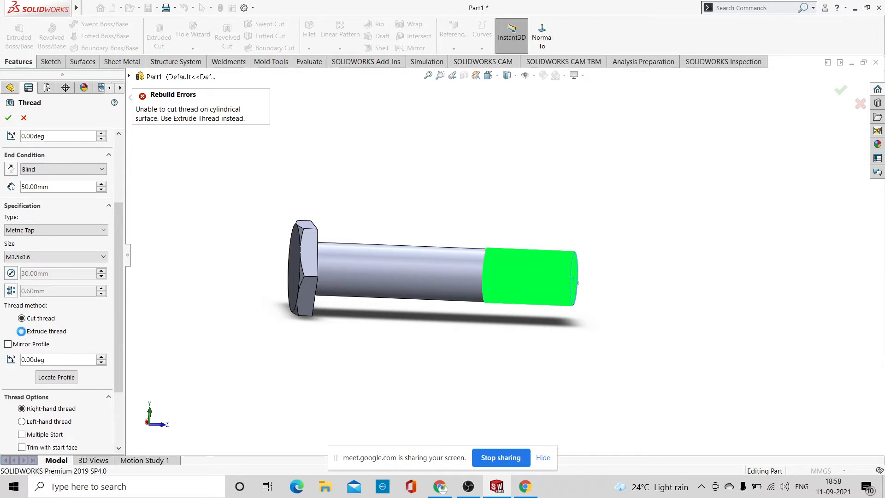
left_click(8, 118)
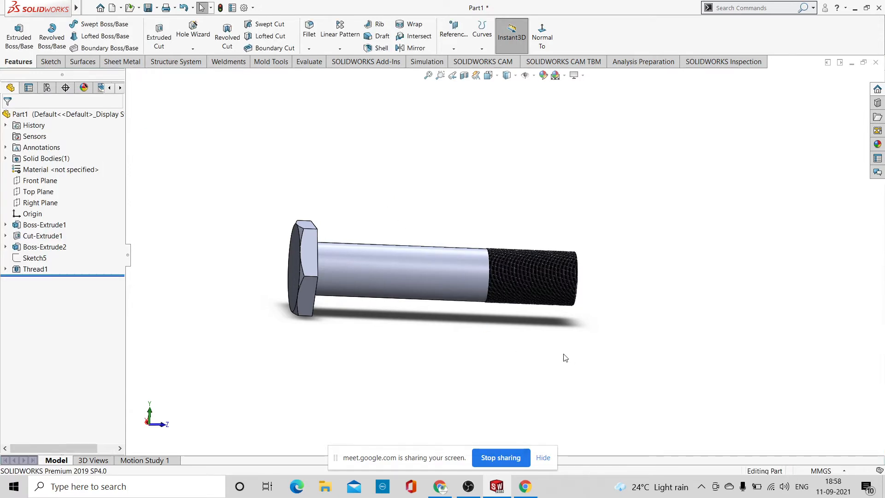
Examine the thread profile up close along the threaded length of the shank
middle_click_drag(563, 353, 543, 273)
scroll(543, 273, "down", 10)
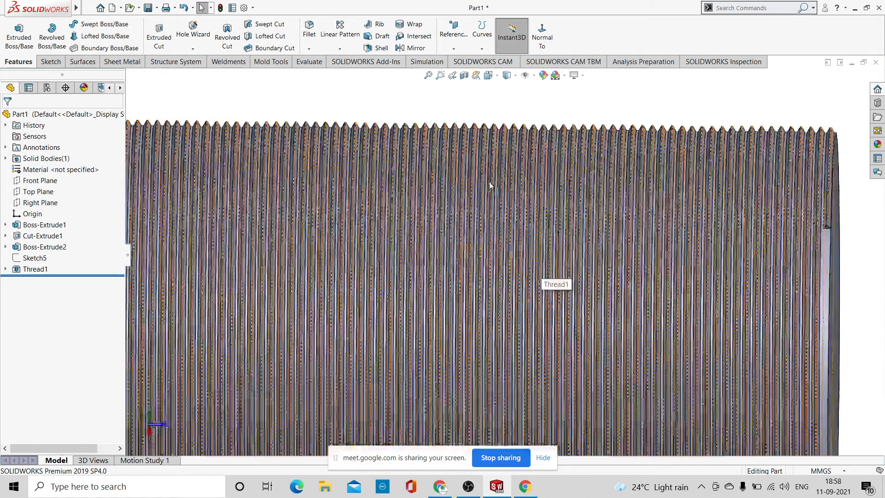
scroll(519, 157, "down", 8)
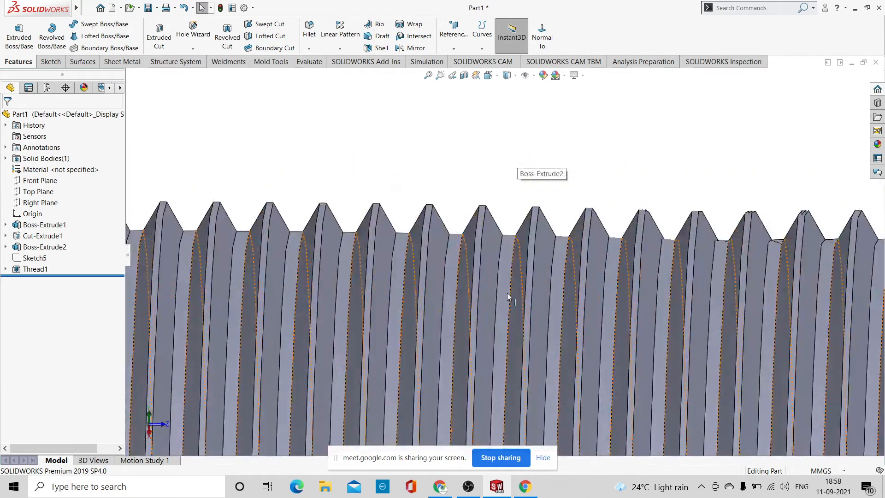
scroll(536, 266, "up", 10)
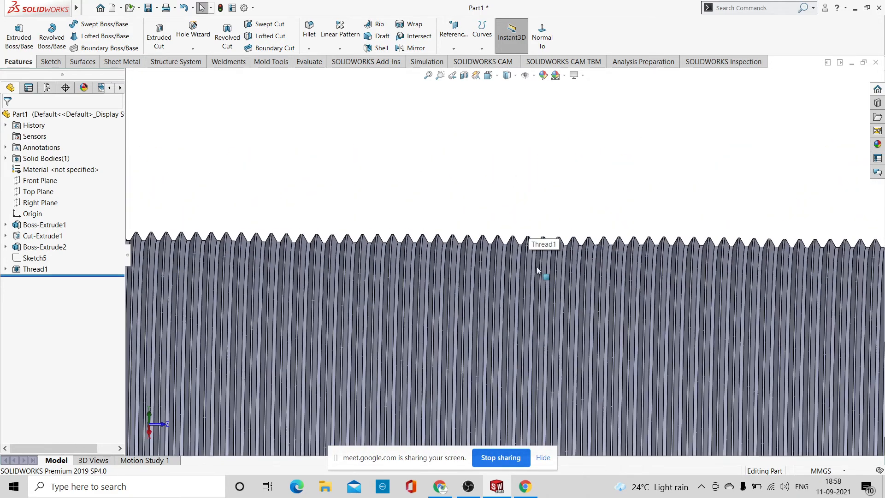
scroll(540, 261, "down", 6)
scroll(537, 242, "down", 5)
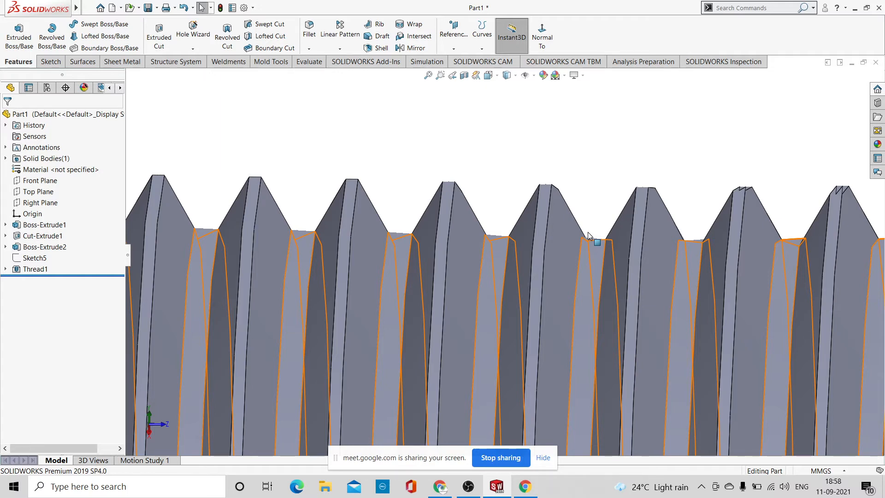
scroll(451, 212, "up", 5)
scroll(493, 261, "up", 6)
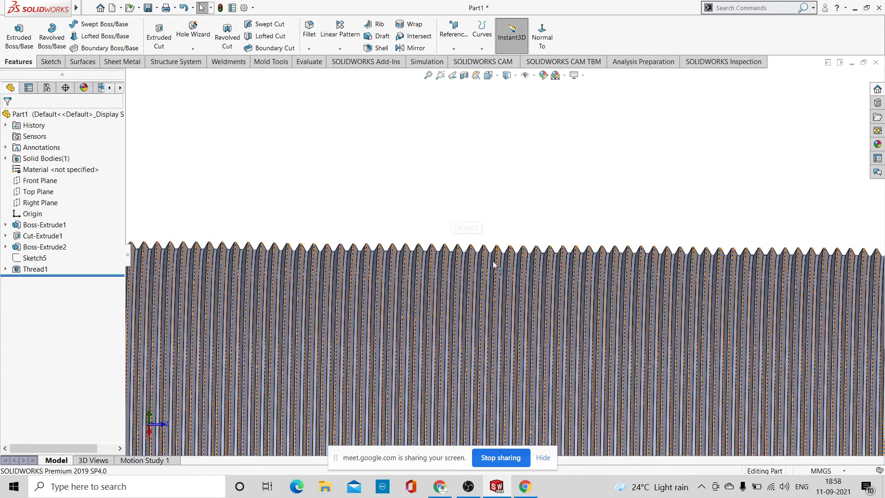
scroll(410, 298, "down", 3)
scroll(747, 254, "up", 3)
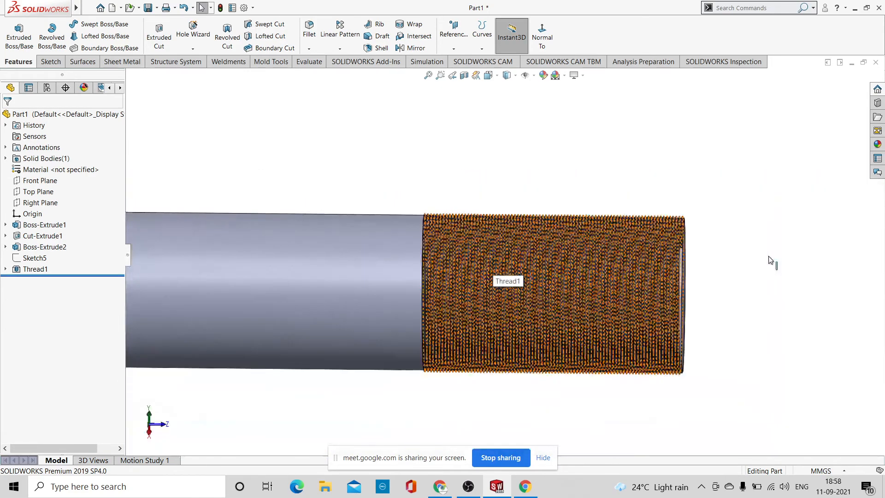
Examine where the thread starts at the shank's end face, finishing with a view normal to the selected thread face
scroll(654, 247, "down", 8)
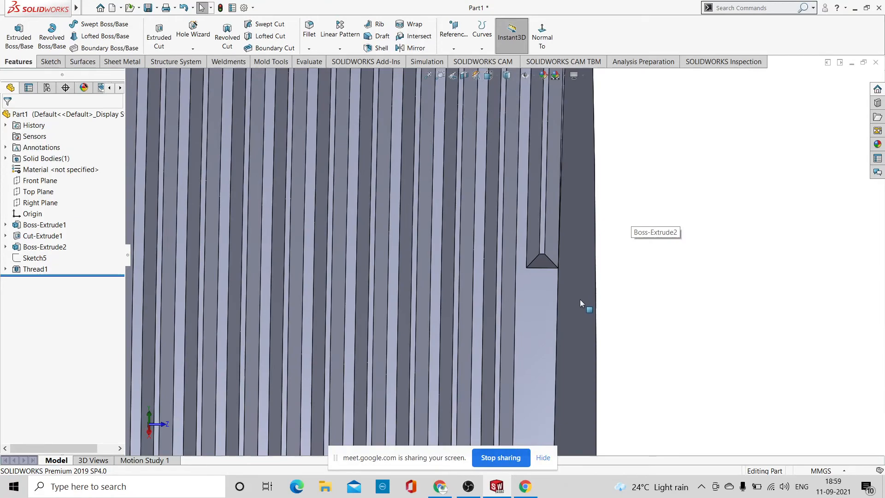
middle_click_drag(582, 302, 573, 235)
scroll(576, 251, "up", 4)
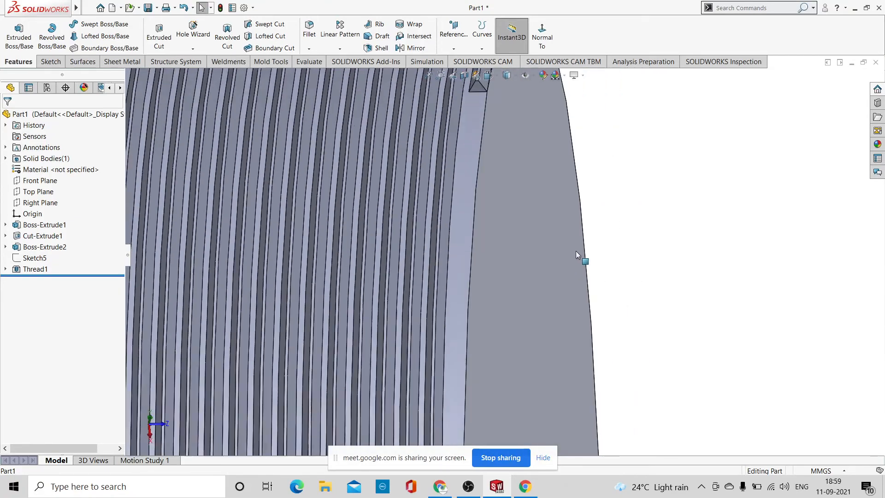
scroll(485, 168, "down", 6)
scroll(567, 184, "down", 3)
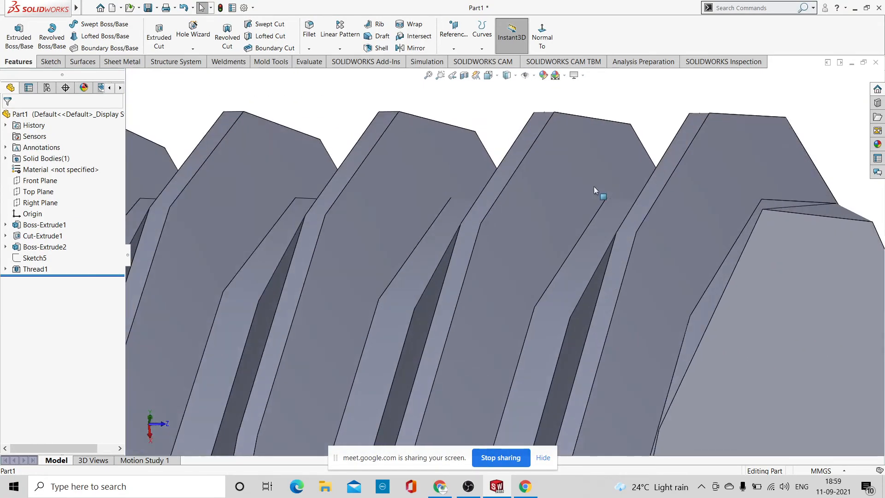
left_click(536, 42)
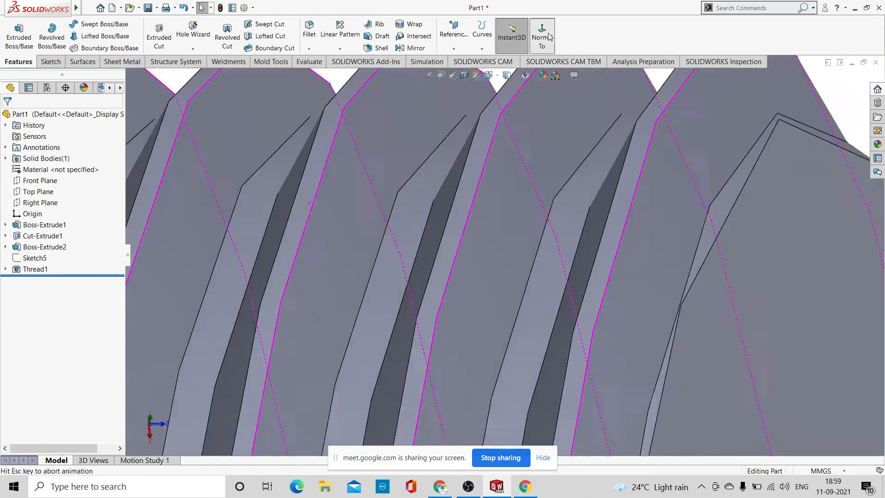
scroll(661, 210, "up", 3)
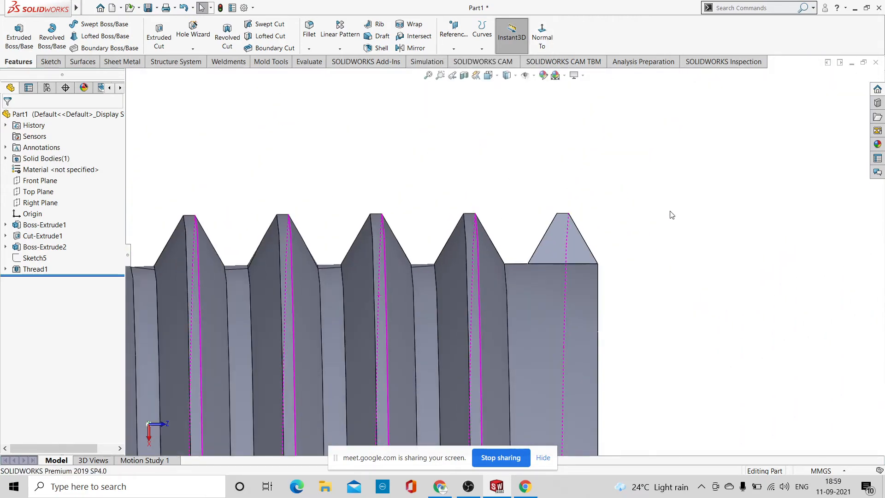
Examine the thread's crests and roots from the side and compare them with the plain part of the shank
scroll(595, 184, "up", 10)
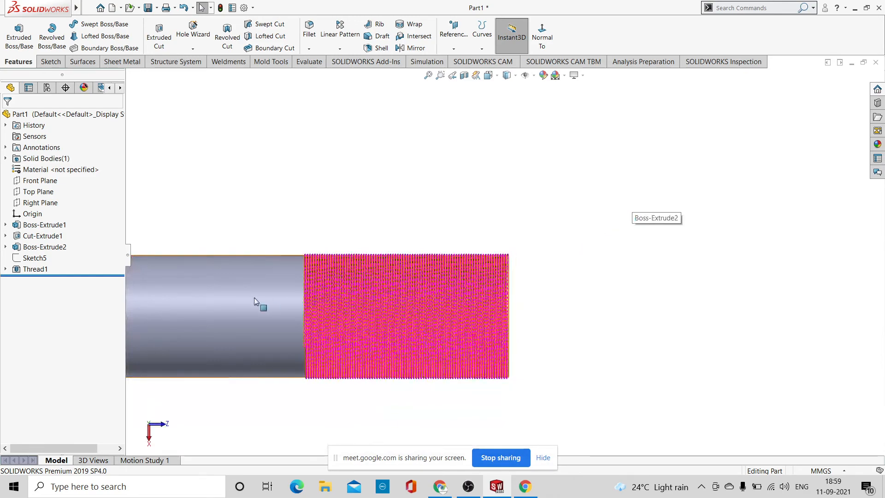
scroll(257, 303, "down", 5)
scroll(435, 191, "down", 3)
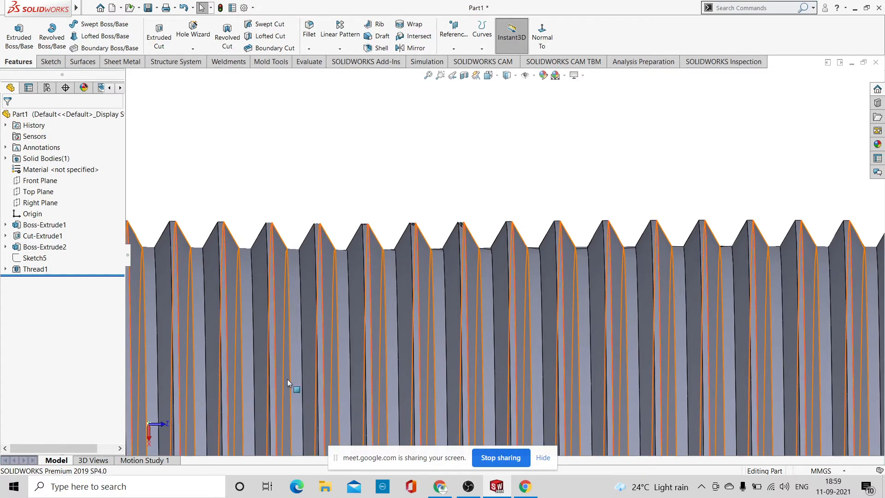
scroll(509, 304, "up", 6)
scroll(529, 346, "up", 2)
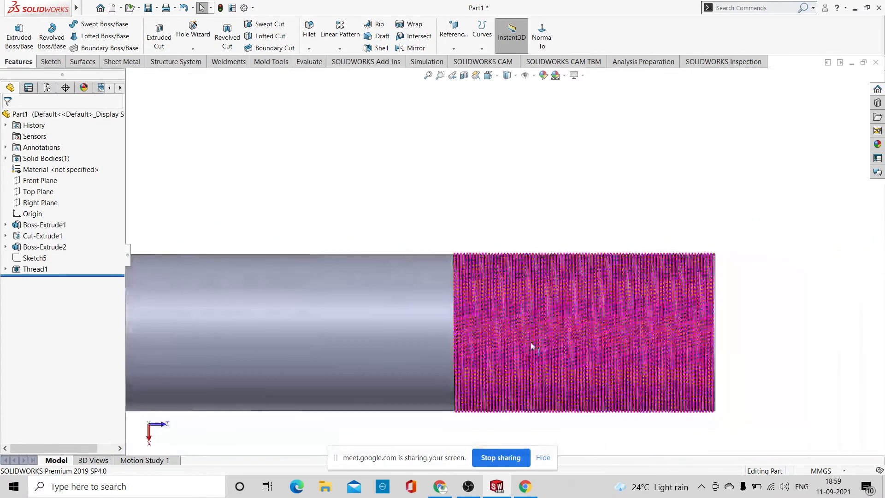
scroll(498, 257, "down", 5)
scroll(503, 251, "up", 6)
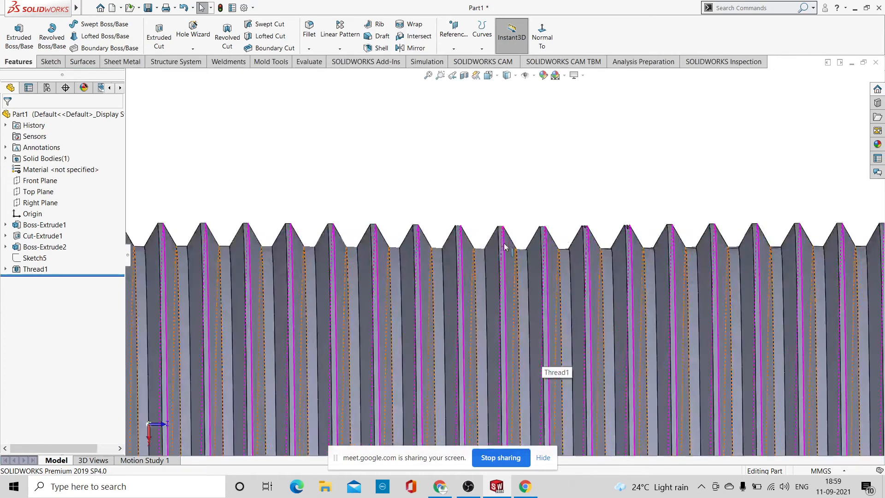
scroll(500, 277, "up", 4)
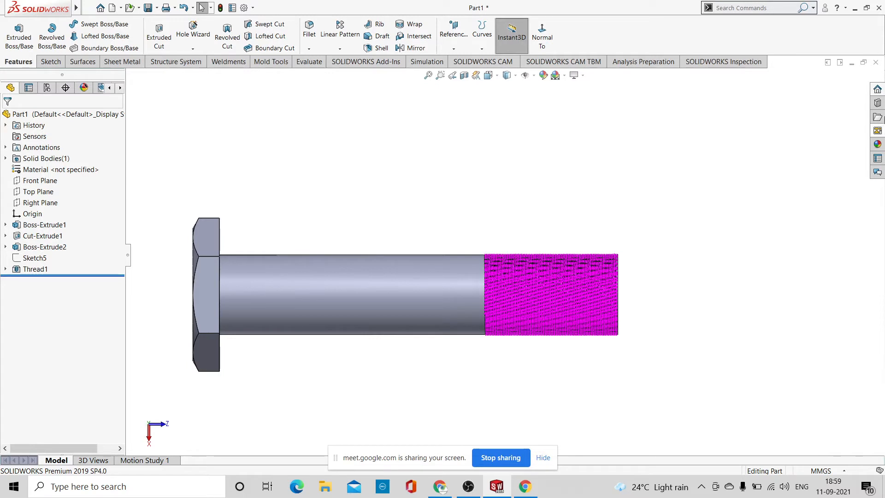
Cancel closing the bolt part and inspect its threaded end again from the side
left_click(876, 63)
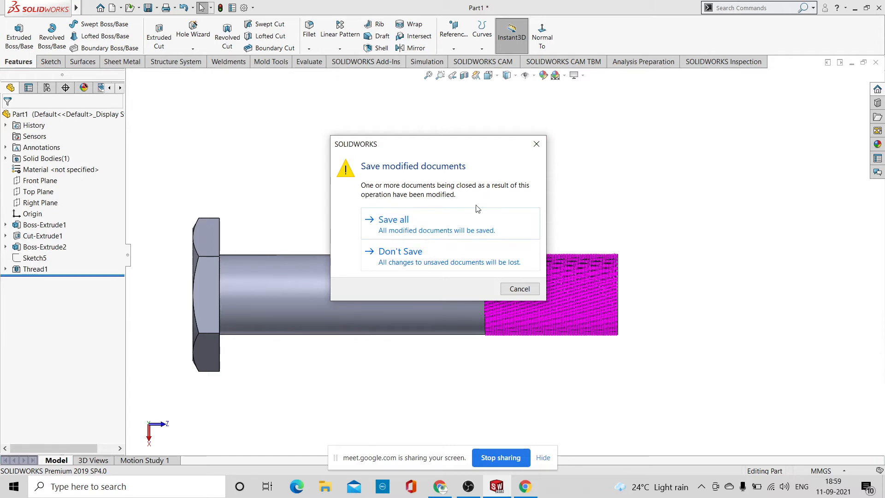
left_click(537, 144)
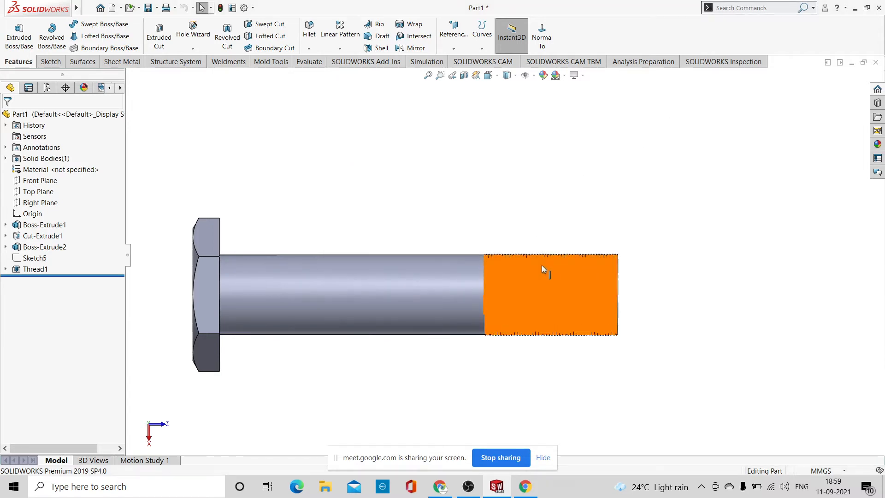
scroll(541, 265, "down", 3)
scroll(777, 193, "down", 3)
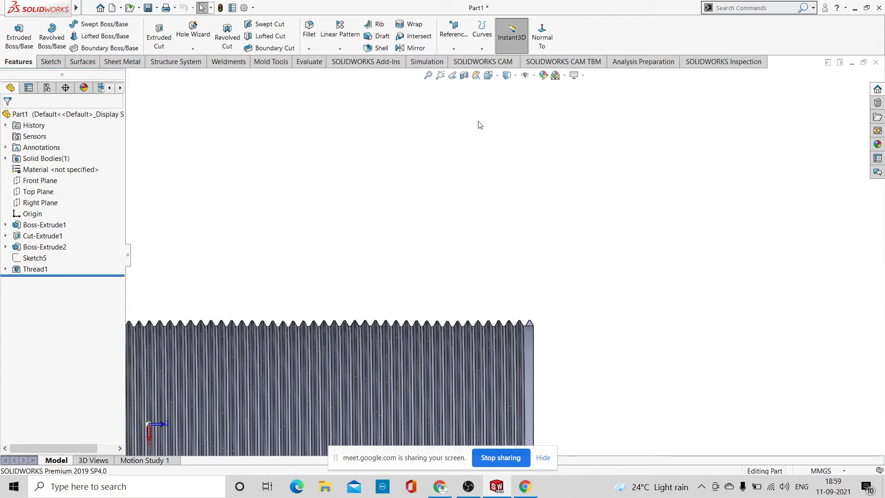
scroll(488, 188, "up", 5)
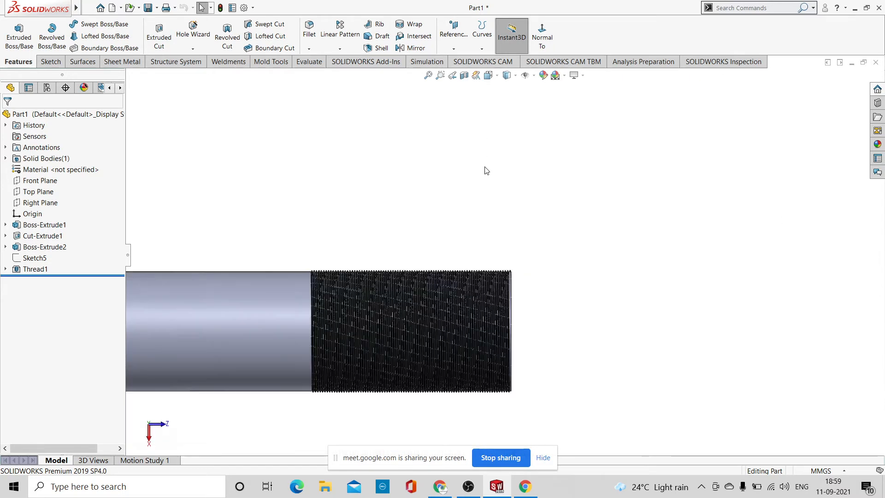
scroll(413, 231, "up", 2)
scroll(376, 286, "down", 4)
scroll(546, 274, "down", 3)
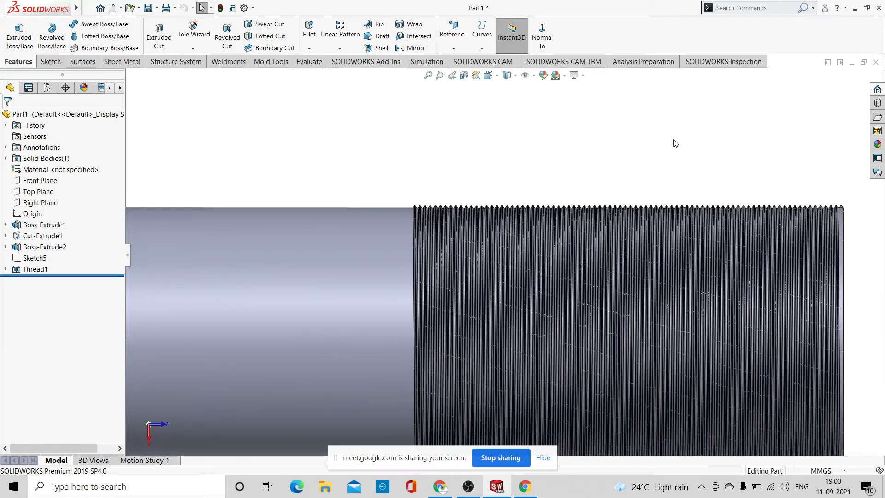
scroll(498, 189, "up", 3)
scroll(454, 237, "down", 1)
scroll(454, 236, "down", 1)
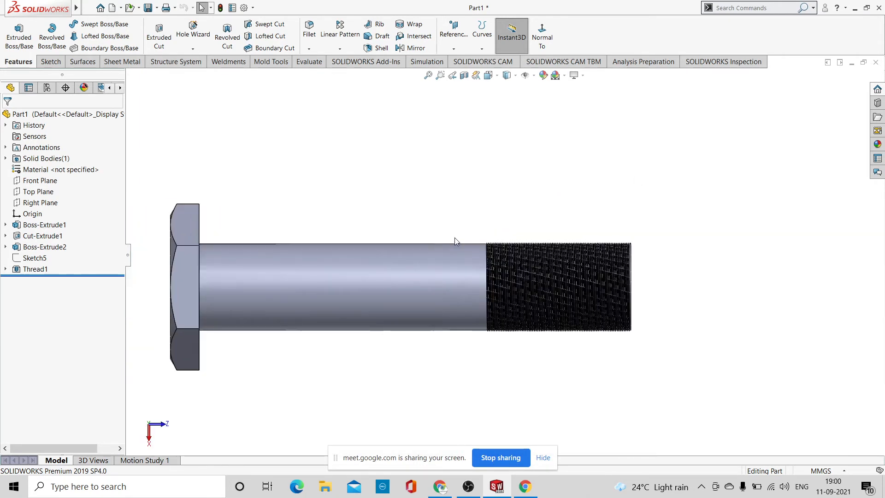
scroll(454, 237, "down", 2)
Close the bolt part without saving and create a new part document
left_click(877, 64)
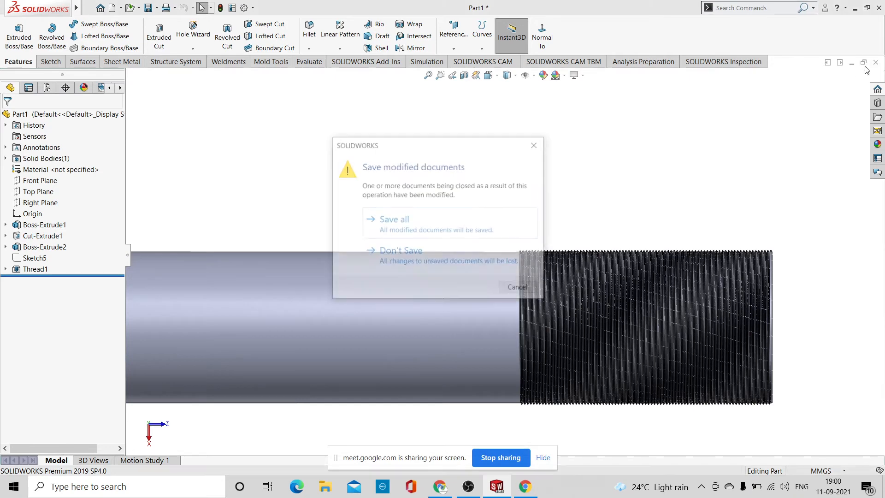
left_click(445, 249)
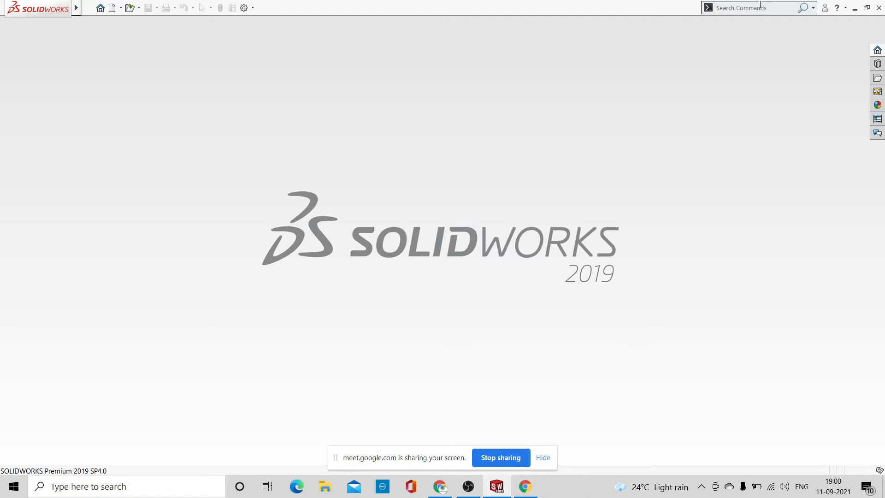
left_click(89, 7)
left_click(104, 22)
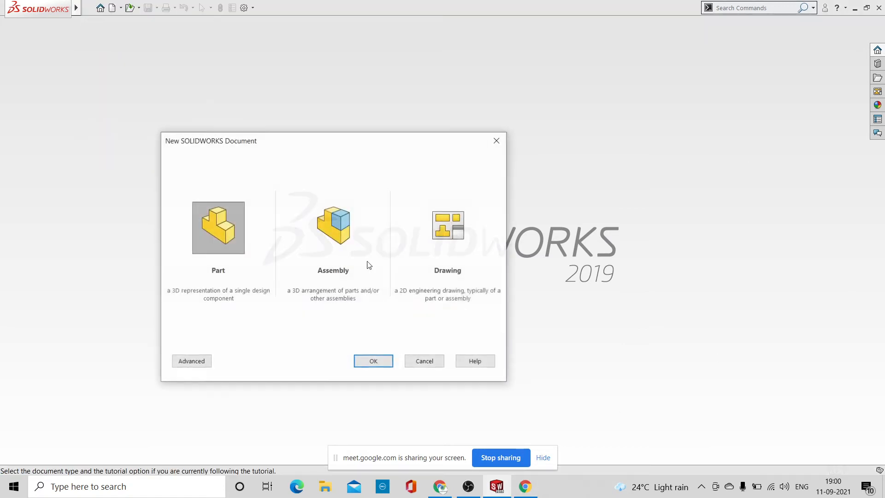
left_click(380, 362)
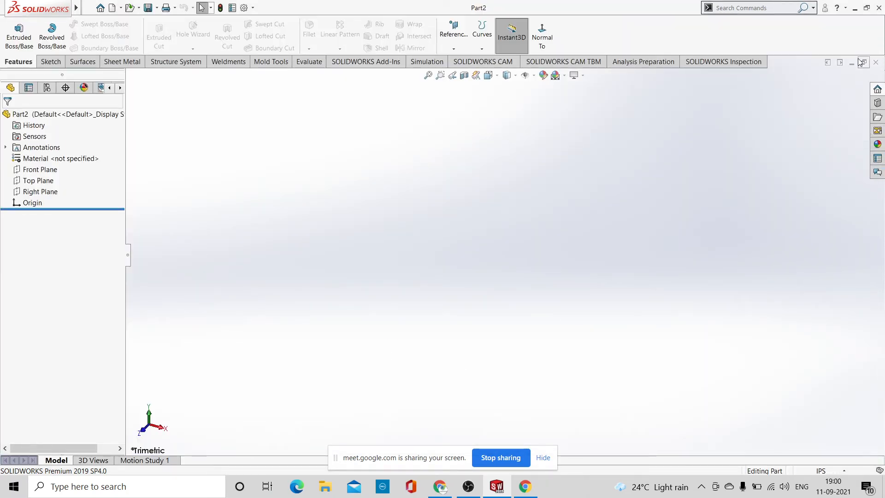
Apply the Plain White scene to the new part and set its document units to MMGS
left_click(564, 75)
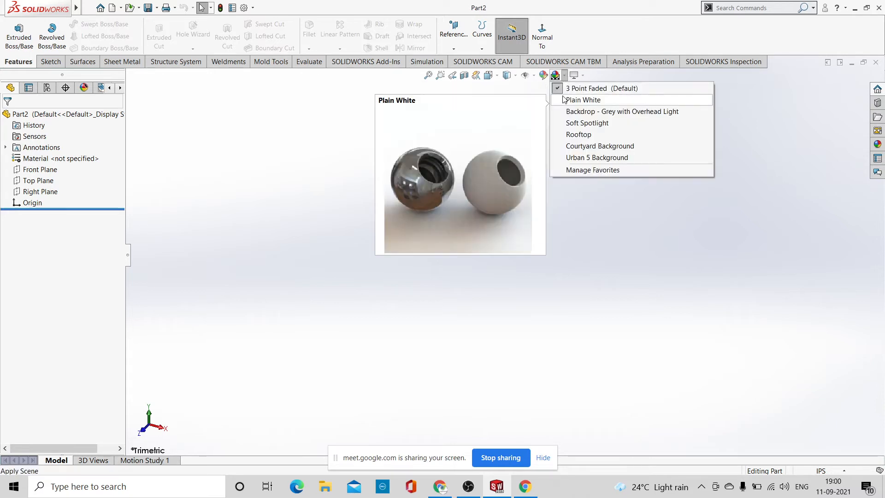
left_click(574, 100)
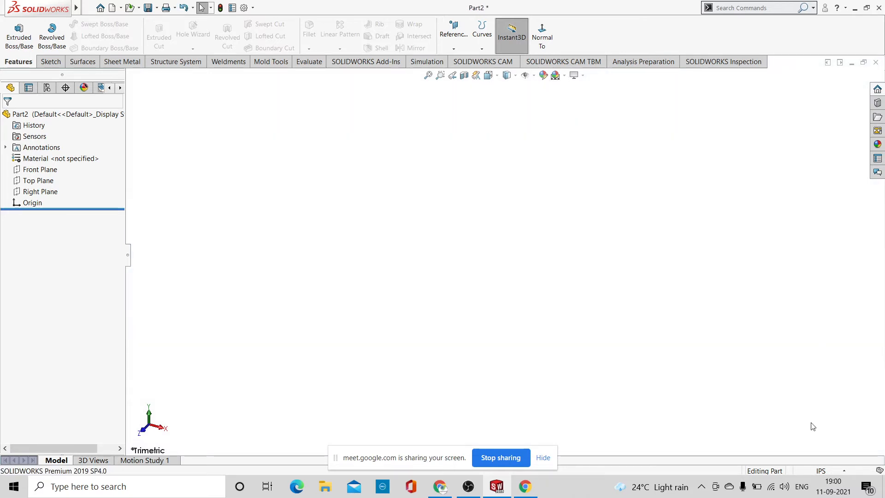
left_click(844, 471)
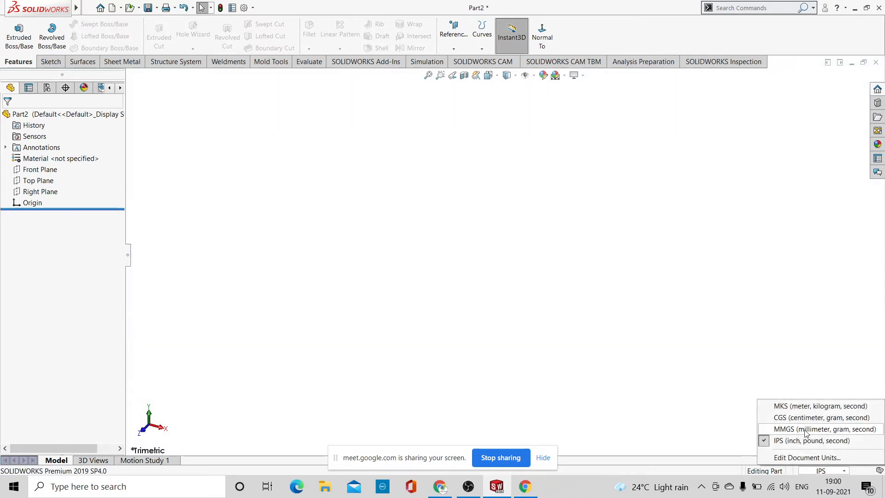
left_click(786, 429)
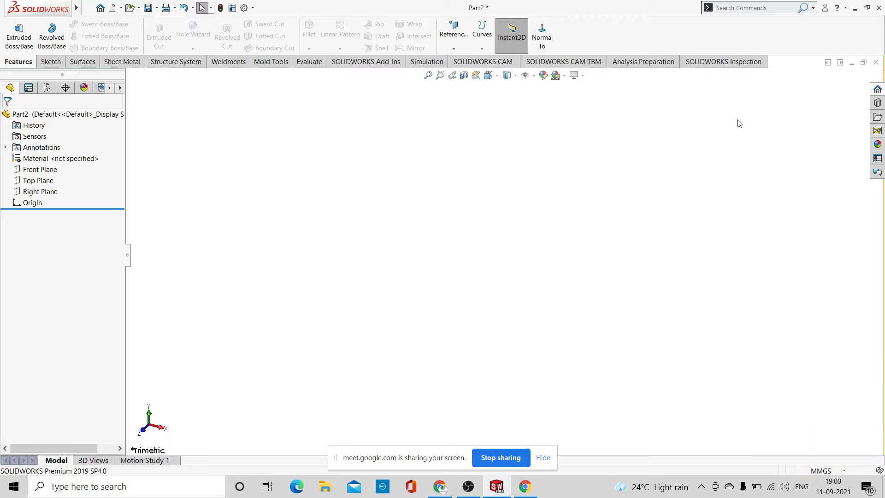
Sketch a center rectangle about 215 mm by 145 mm on the Front Plane, centred close to the origin
left_click(40, 169)
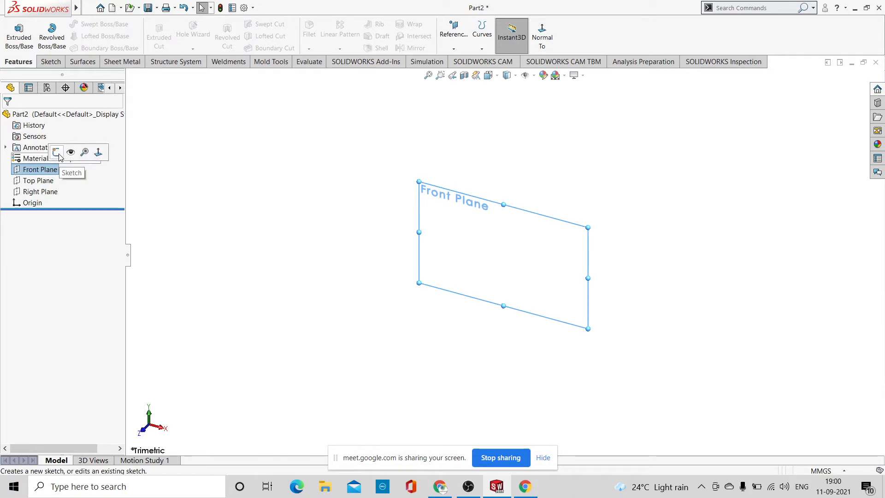
left_click(57, 154)
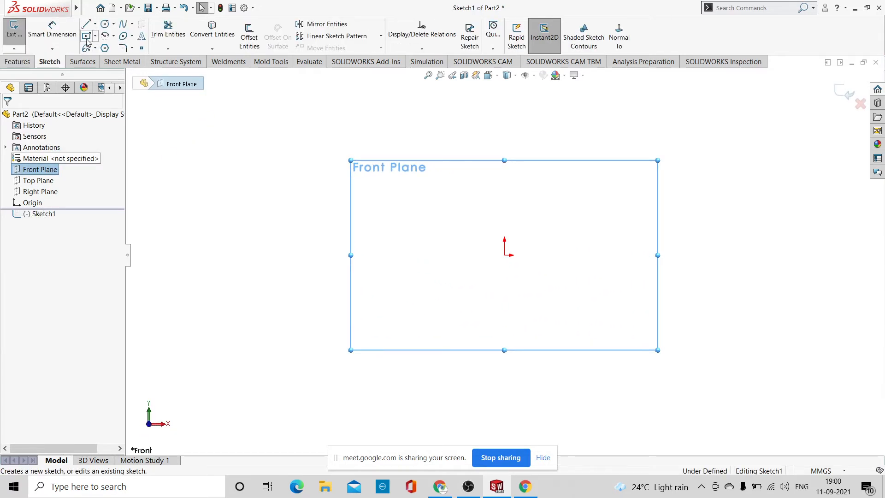
left_click(86, 37)
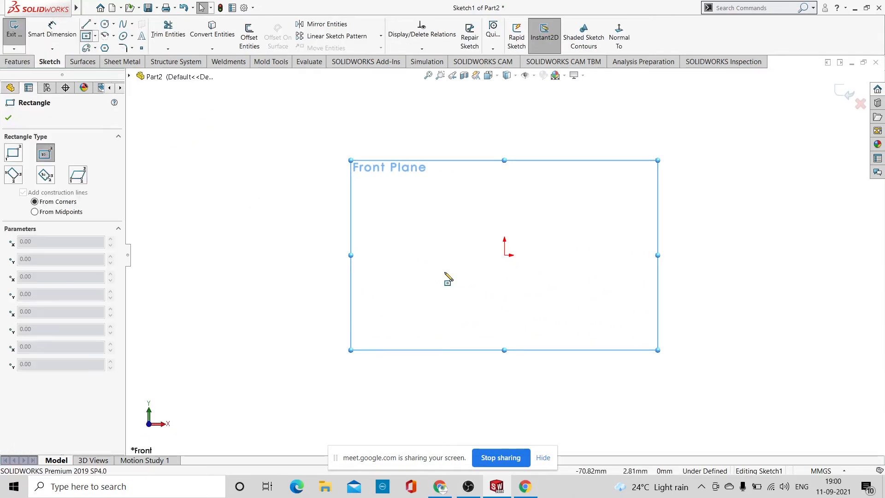
left_click(505, 254)
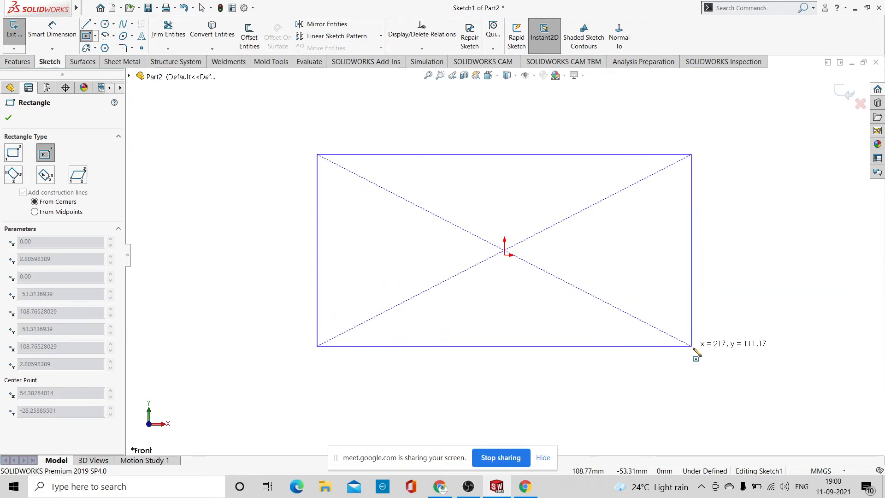
left_click(690, 375)
right_click(557, 253)
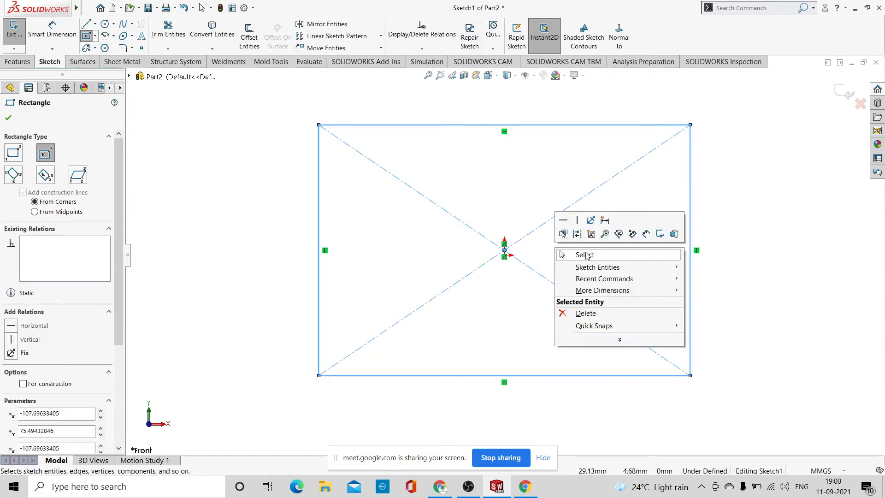
left_click(585, 255)
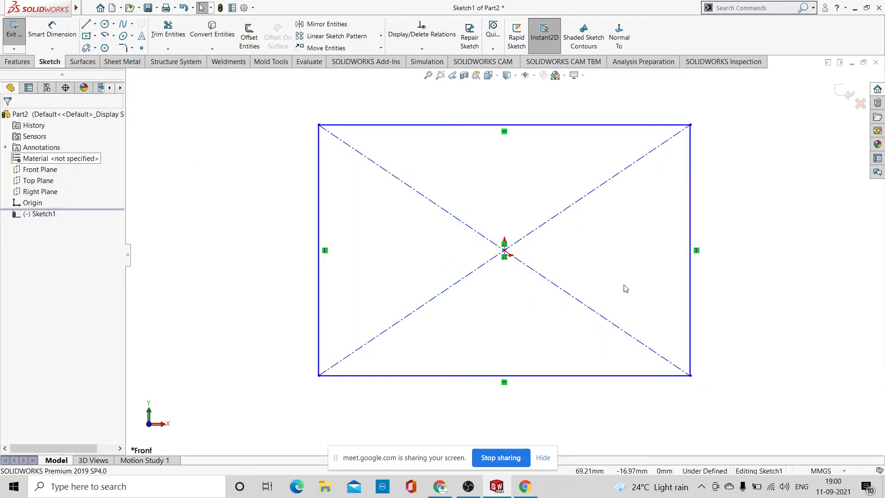
Make the rectangle's center point coincident with the sketch origin
left_click(505, 254)
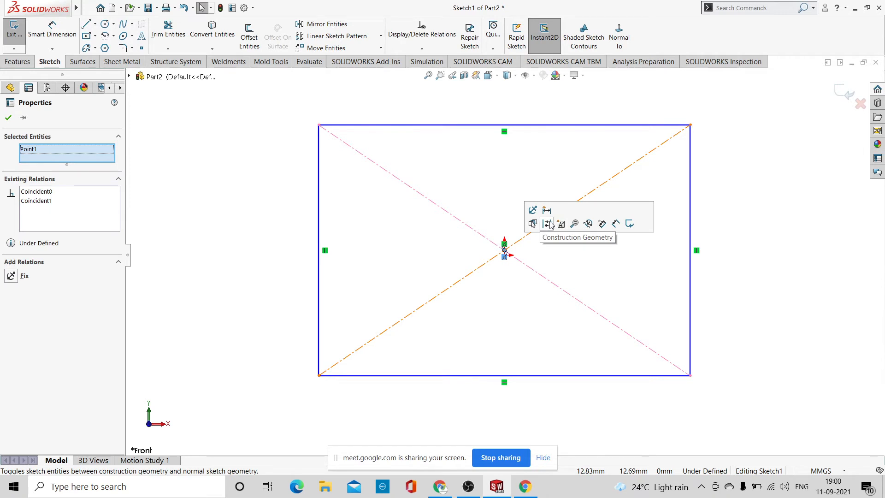
left_click(243, 248)
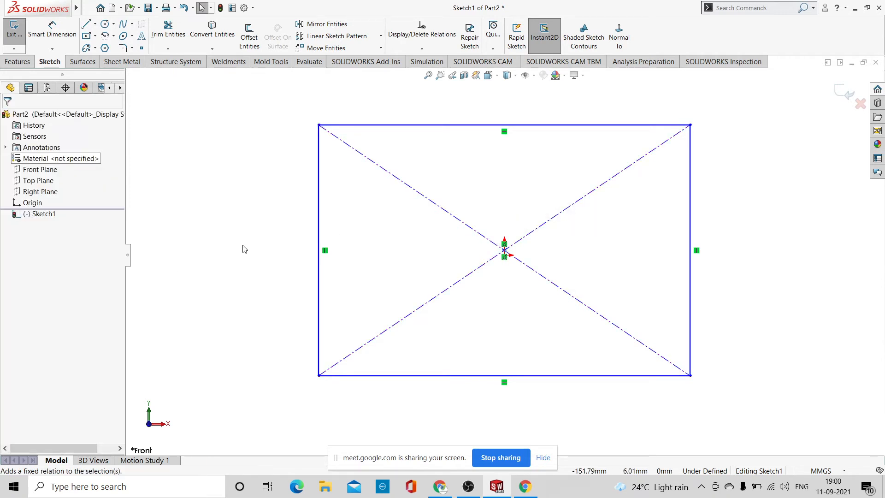
scroll(454, 263, "down", 5)
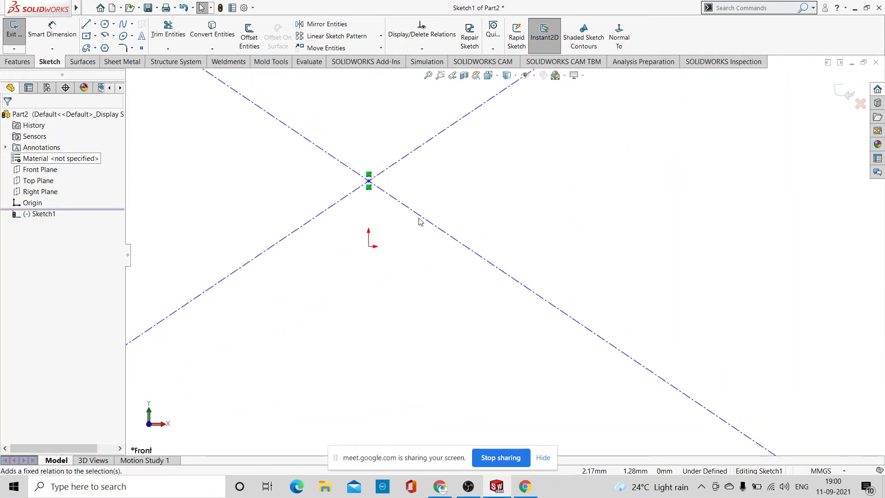
left_click(369, 181)
left_click(369, 246, "ctrl")
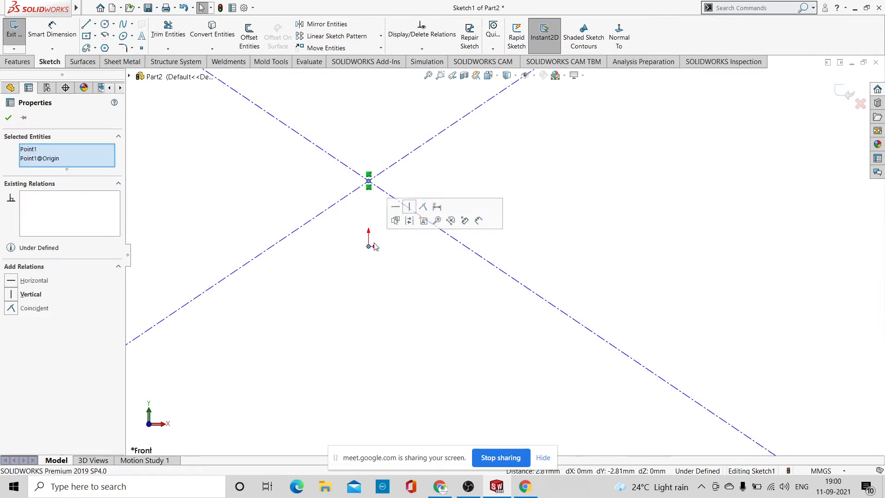
left_click(425, 208)
key("f")
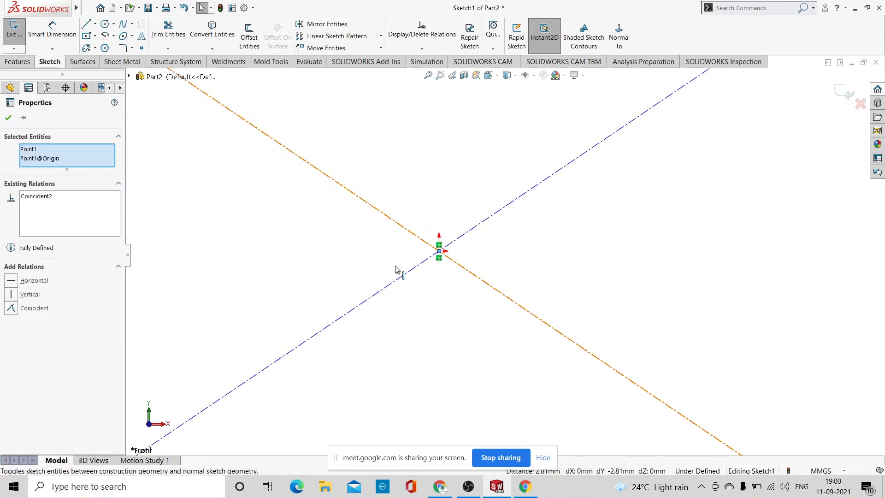
scroll(394, 266, "up", 3)
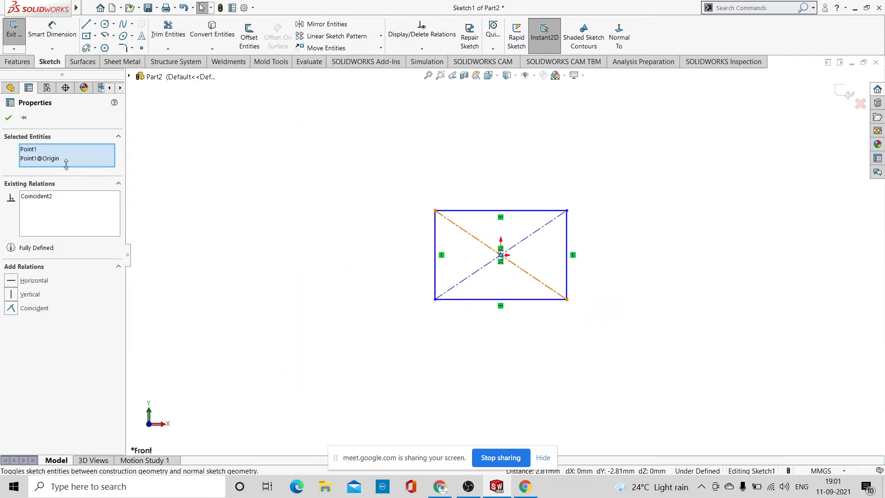
left_click(9, 118)
Dimension the rectangle's vertical side and set its height to 150 mm
left_click(52, 28)
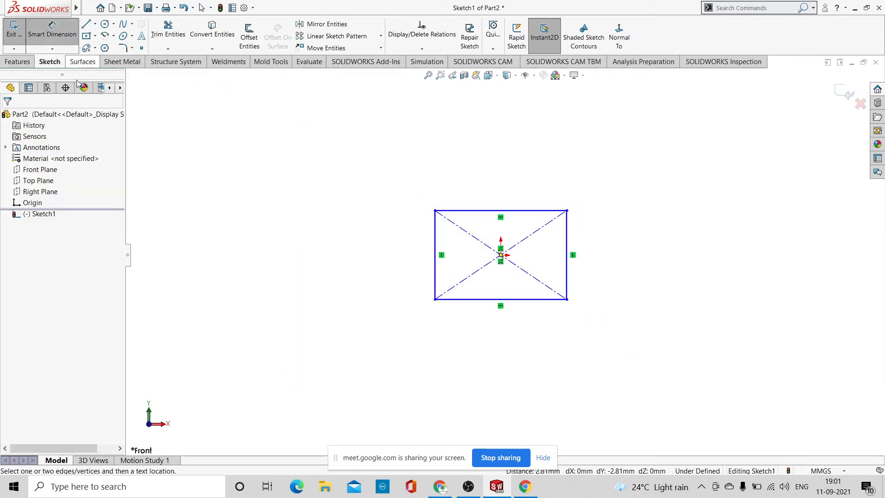
left_click(436, 249)
left_click(267, 271)
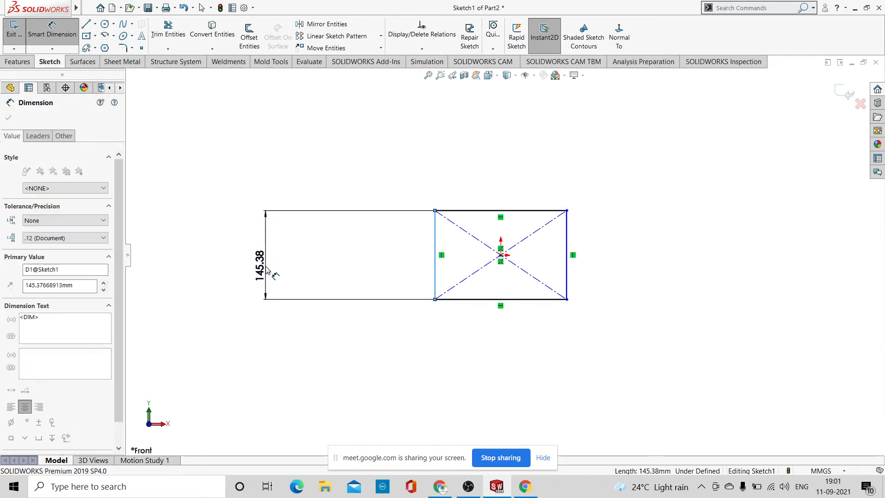
type("150")
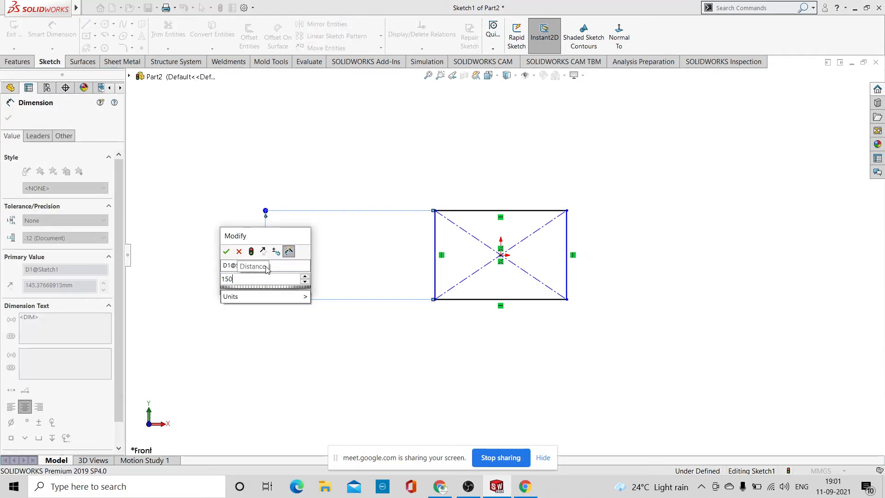
key("Return")
Dimension the rectangle's upper horizontal side and set its width to 300 mm
left_click(545, 211)
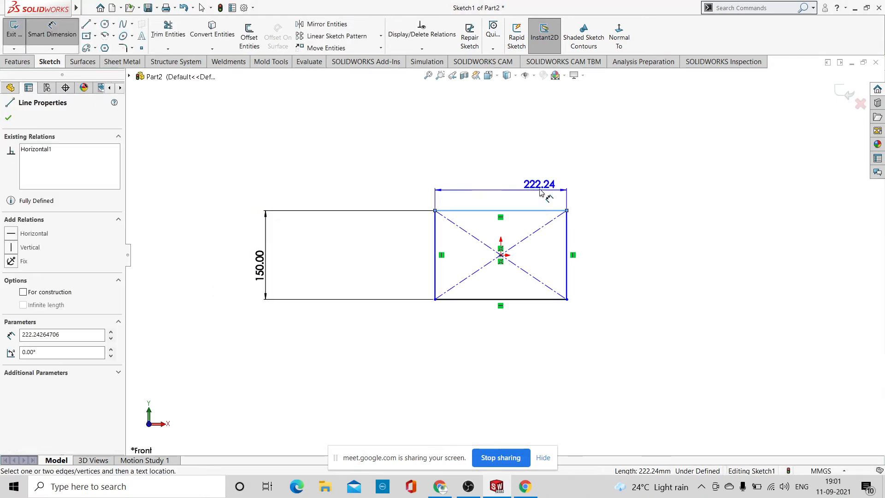
left_click(537, 178)
type("30")
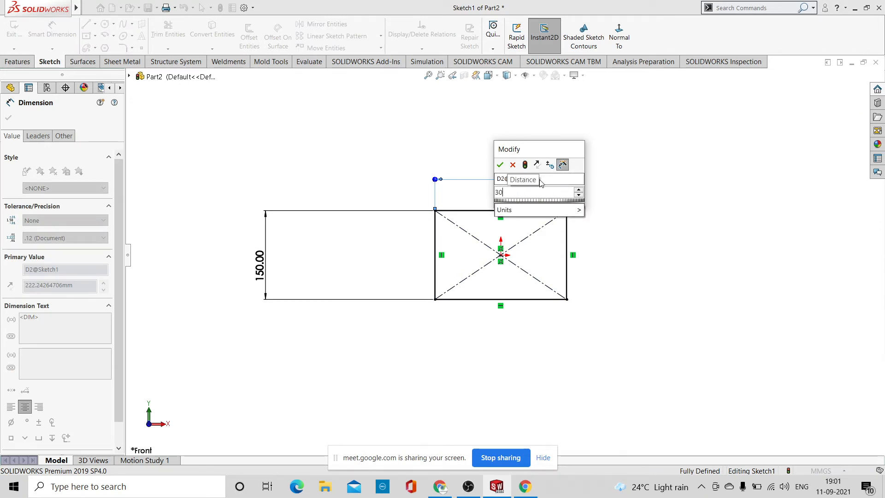
key("Return")
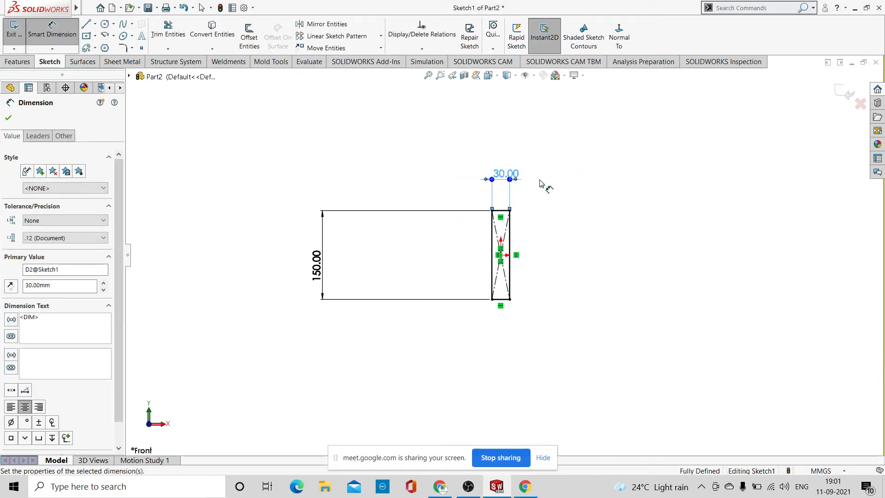
double_click(499, 178)
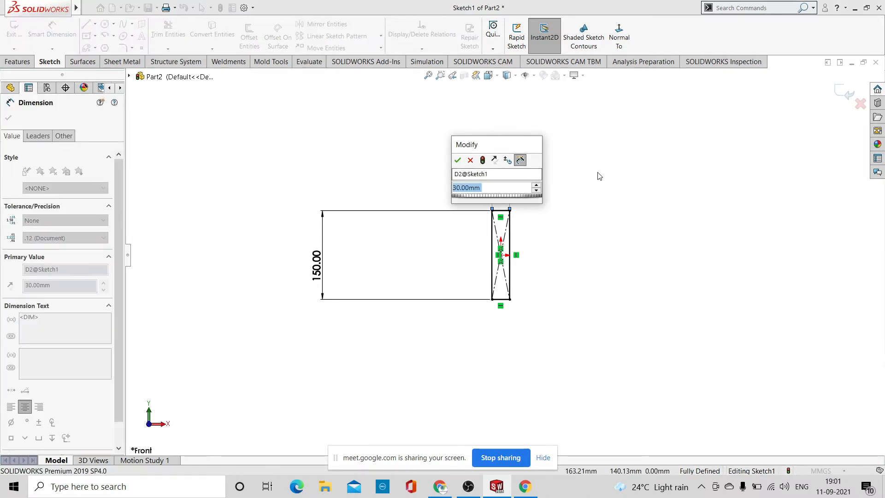
type("30.")
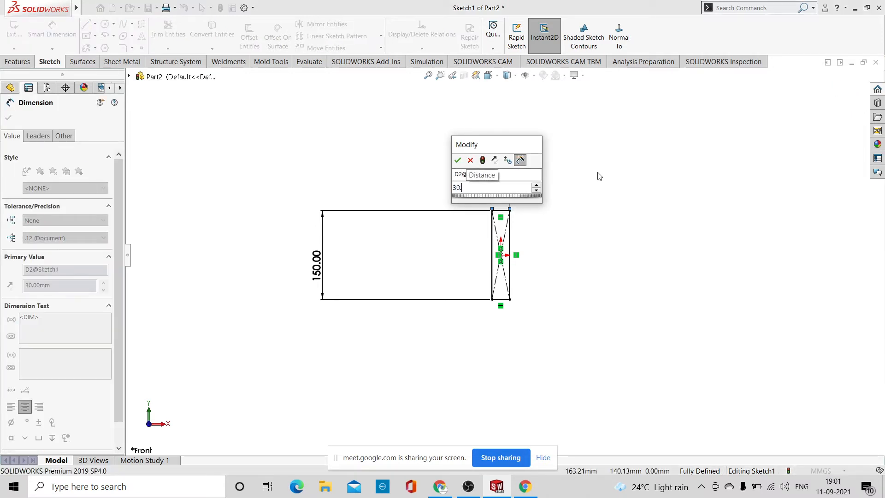
key("BackSpace")
type("0")
key("Return")
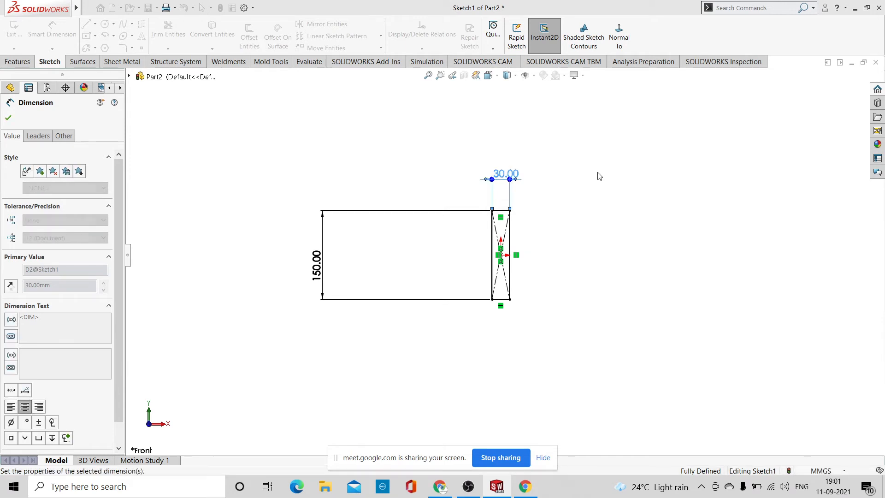
left_click(9, 118)
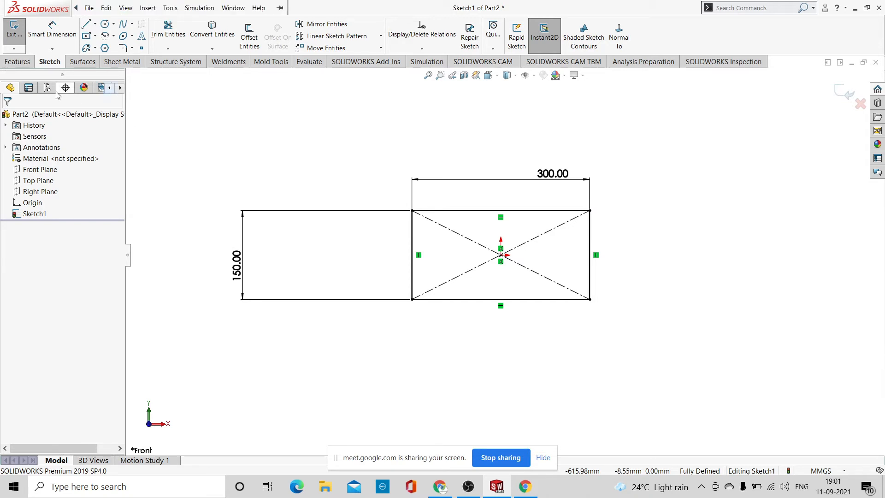
Extrude the rectangle as a blind boss 20 mm deep to form a plate
left_click(17, 61)
left_click(18, 37)
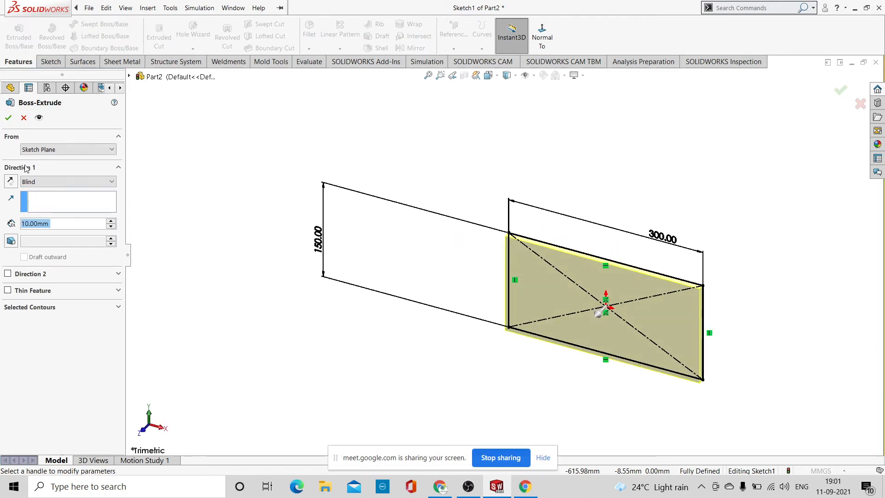
left_click(111, 222)
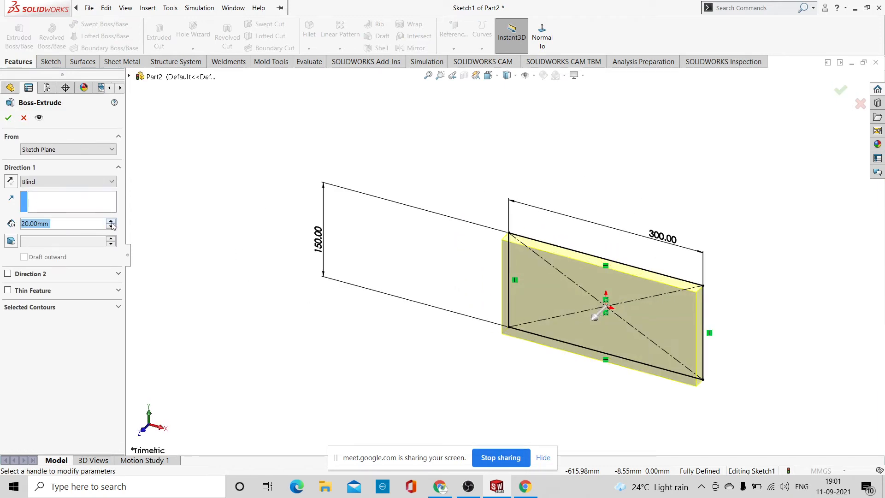
left_click(9, 118)
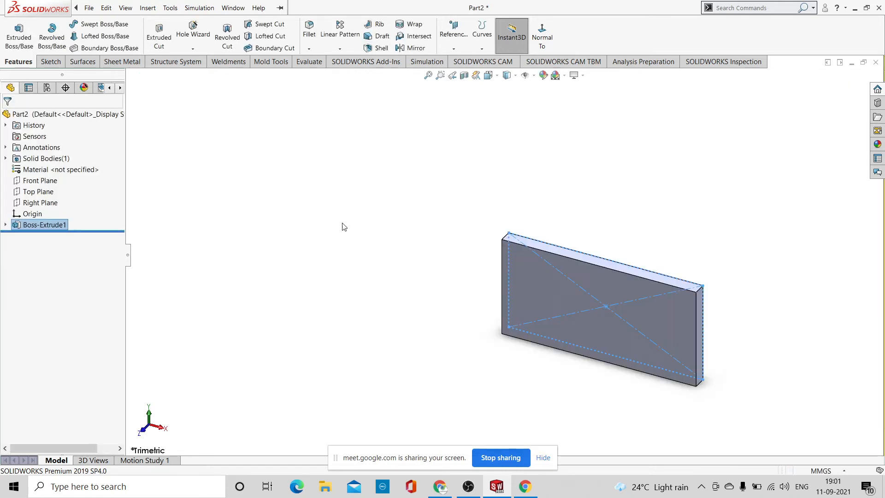
Start a new sketch on the plate's large 300 x 150 mm front face
middle_click_drag(411, 389, 455, 215)
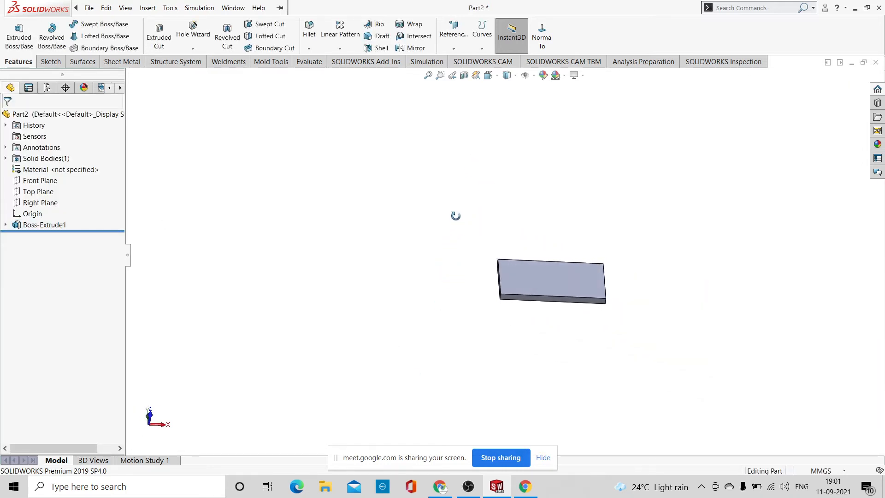
left_click(576, 280)
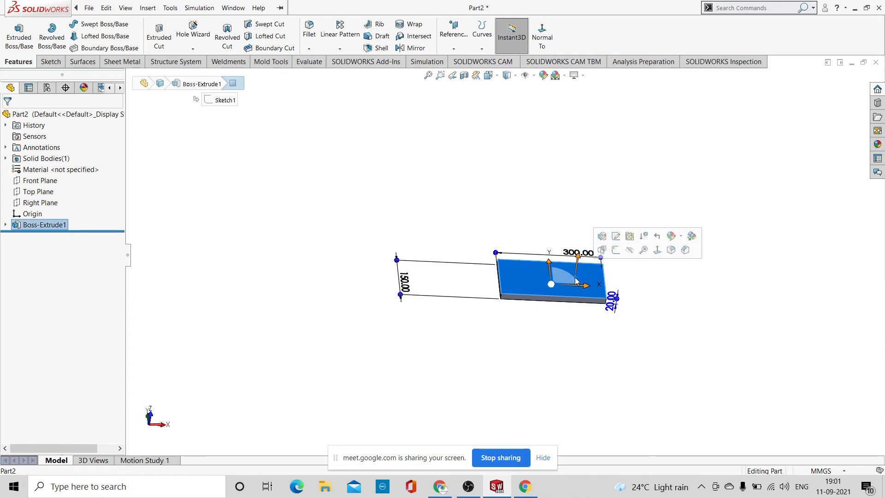
left_click(618, 253)
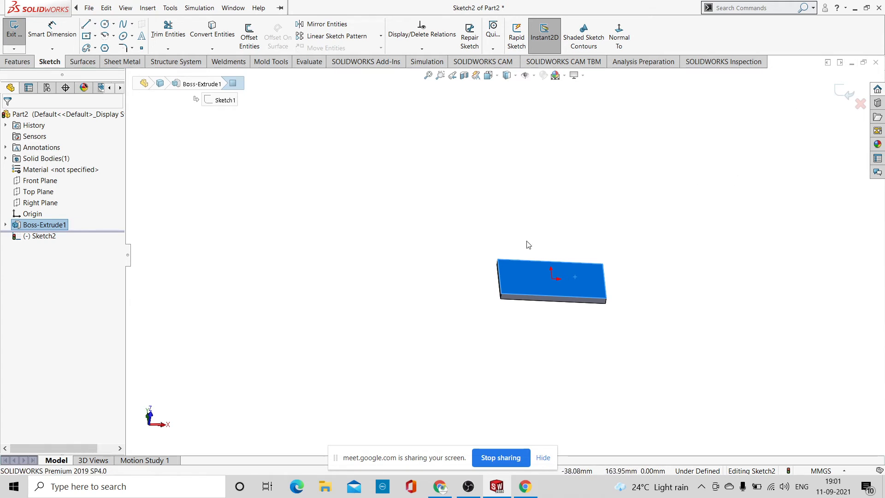
left_click(619, 37)
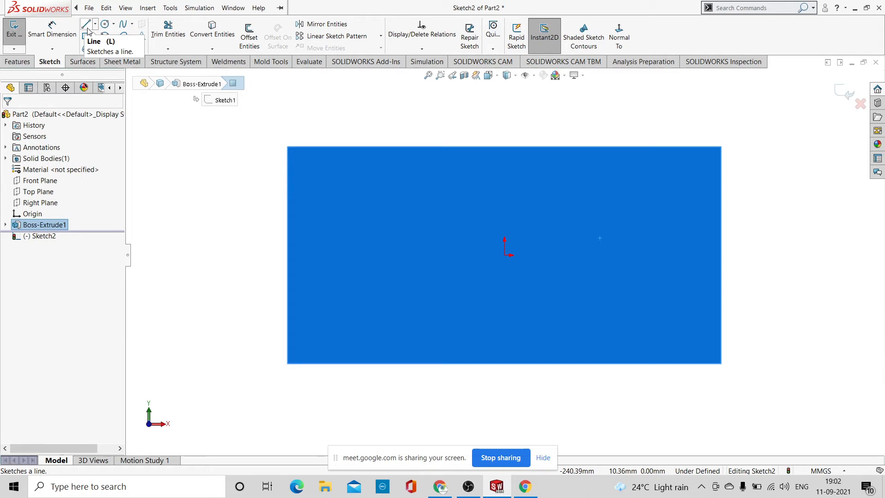
Sketch an open five-point S-shaped spline rising from the face's lower-left area to about 121 mm right and 45 mm above the origin, and exit the sketch
left_click(123, 24)
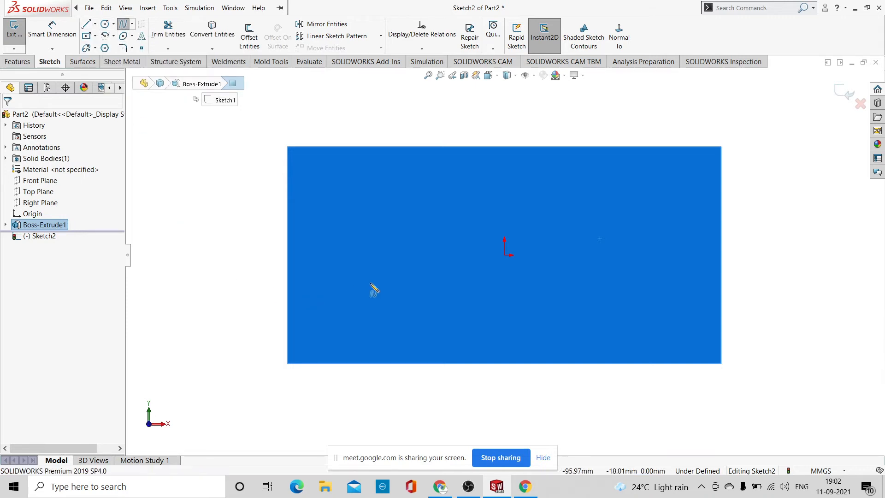
left_click(359, 311)
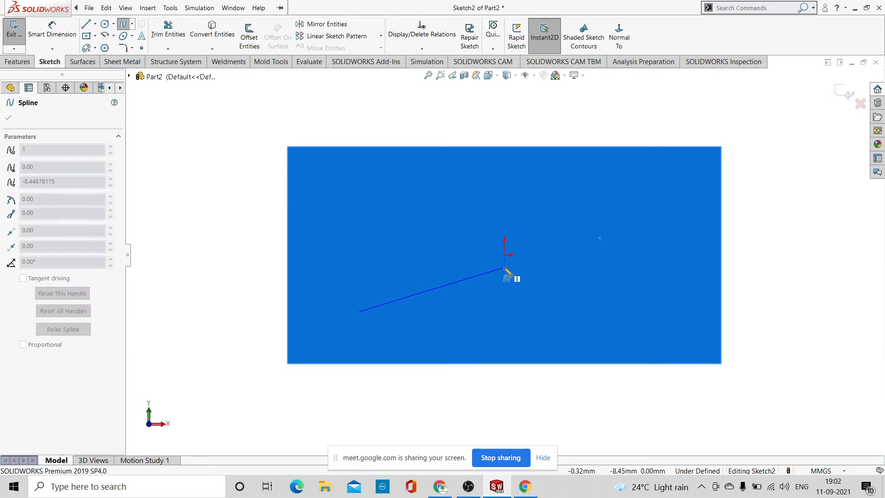
left_click(417, 294)
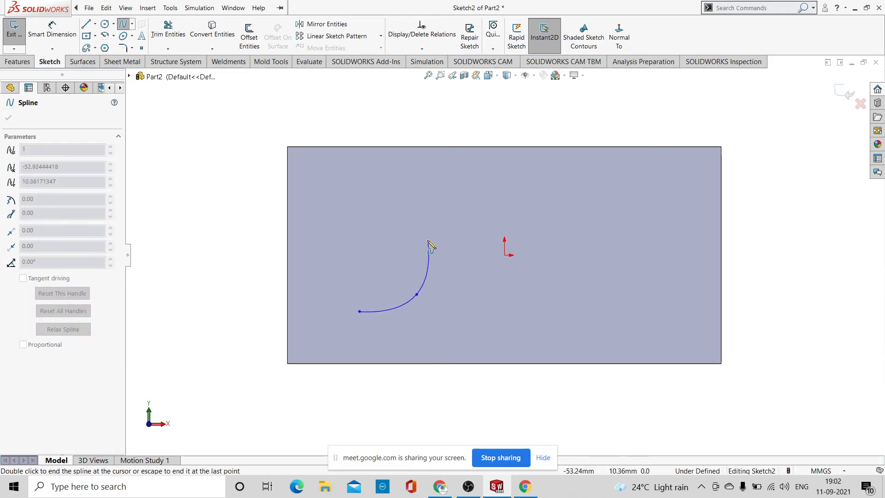
left_click(449, 236)
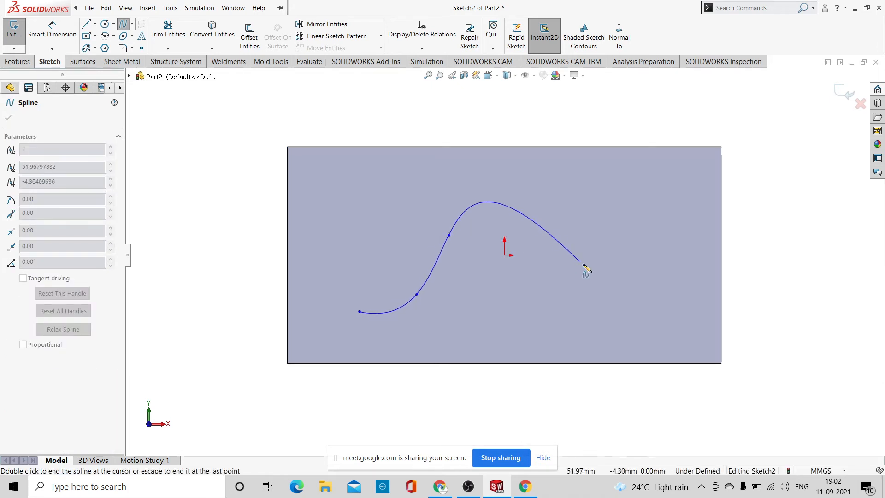
left_click(607, 232)
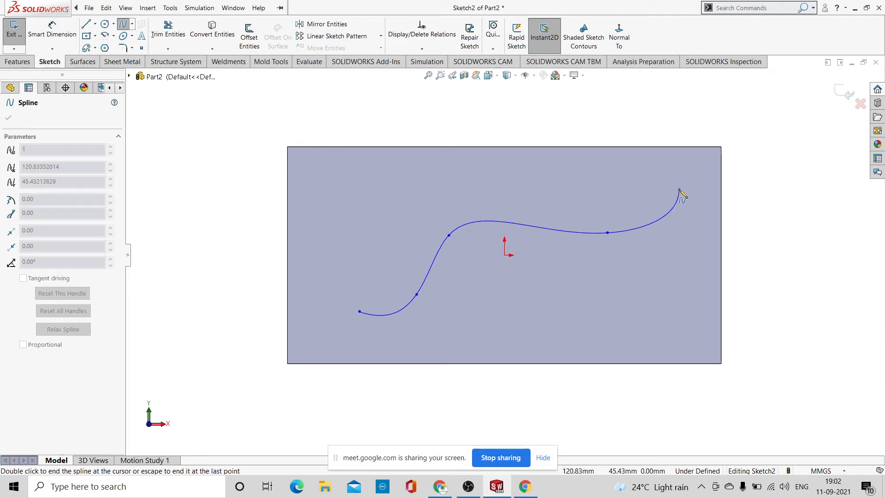
left_click(680, 190)
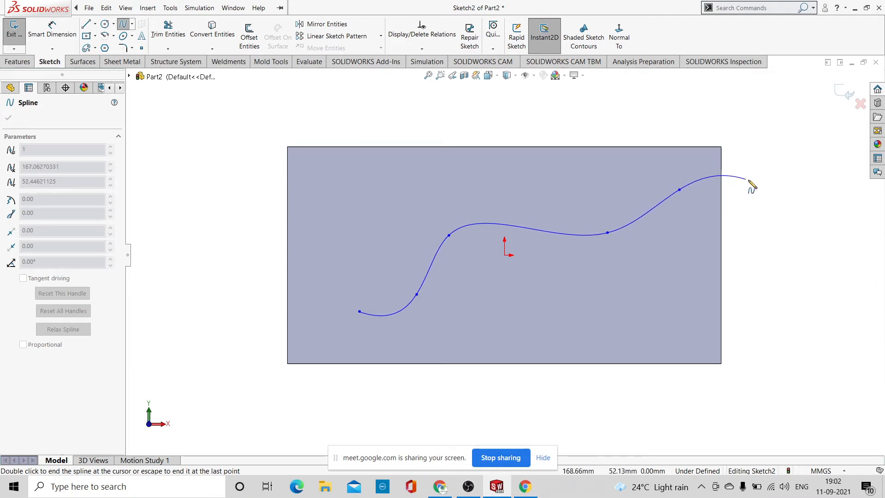
right_click(704, 170)
left_click(732, 175)
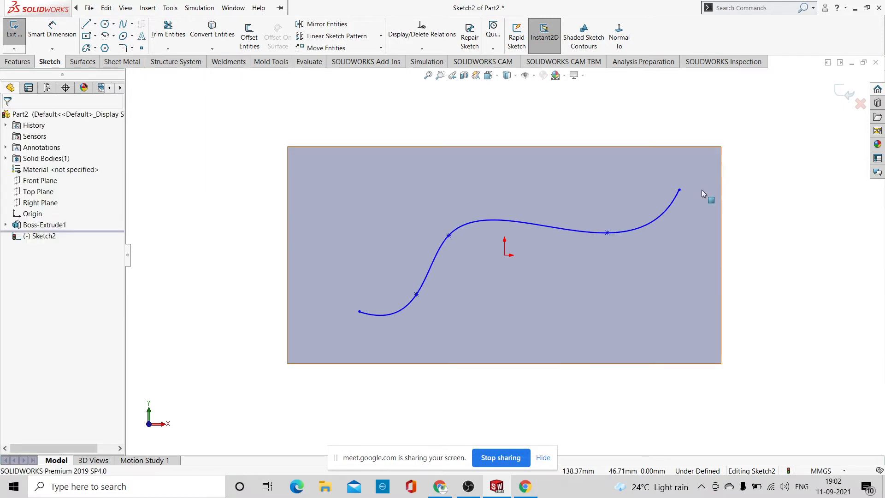
scroll(593, 254, "up", 2)
left_click(843, 93)
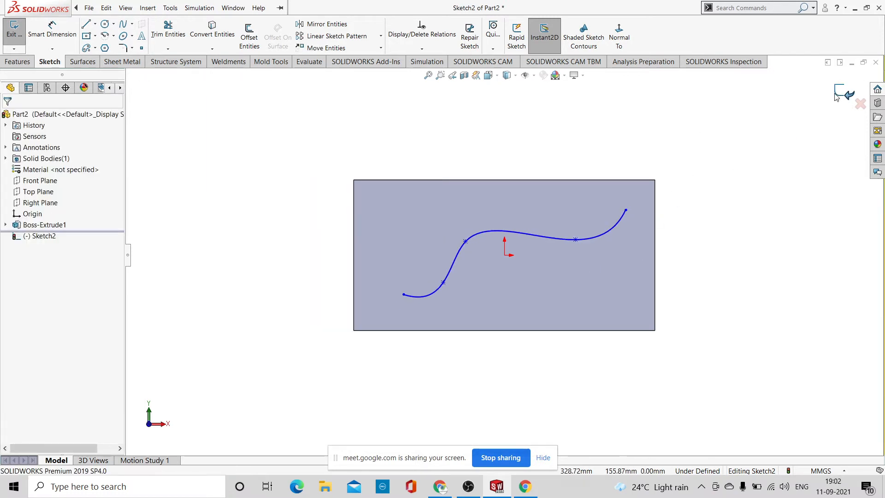
left_click(710, 210)
Create a reference plane perpendicular to the spline and coincident with its lower-left endpoint
scroll(699, 302, "up", 1)
mouse_move(699, 303)
middle_mouse_down()
mouse_move(692, 206)
mouse_move(666, 227)
mouse_move(692, 205)
mouse_move(696, 162)
mouse_move(704, 164)
middle_mouse_up()
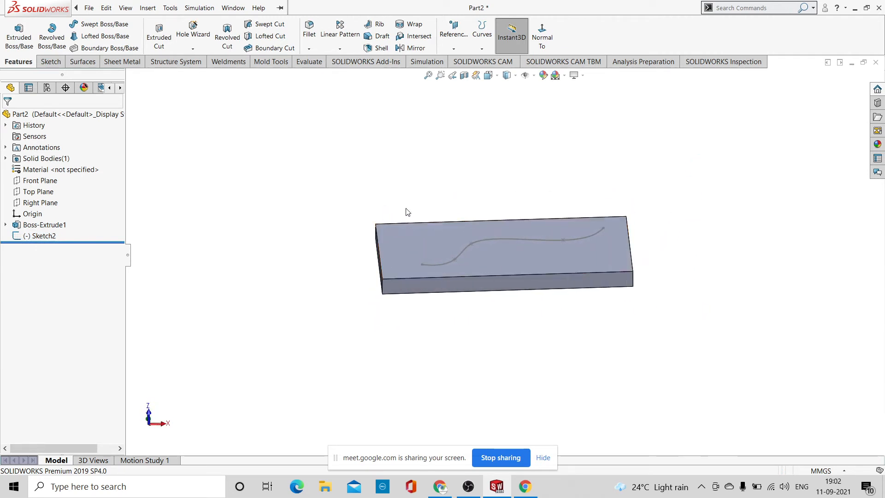
middle_click_drag(599, 171, 598, 188)
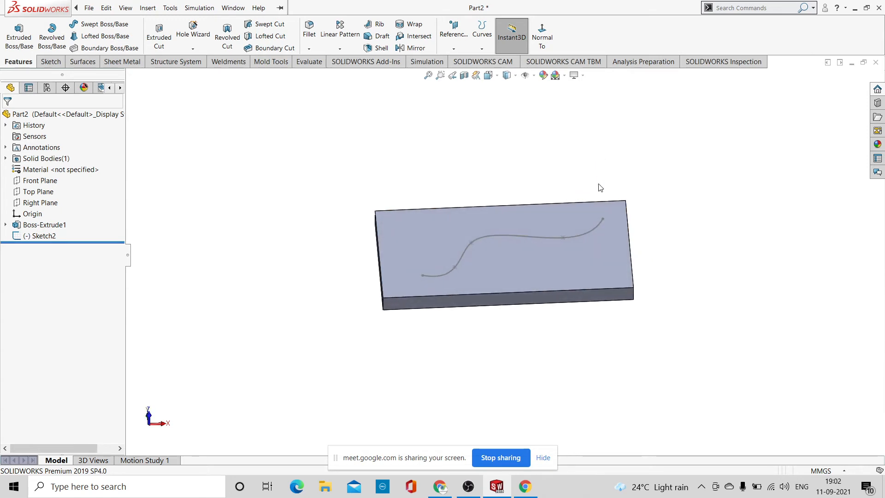
left_click(453, 49)
left_click(481, 49)
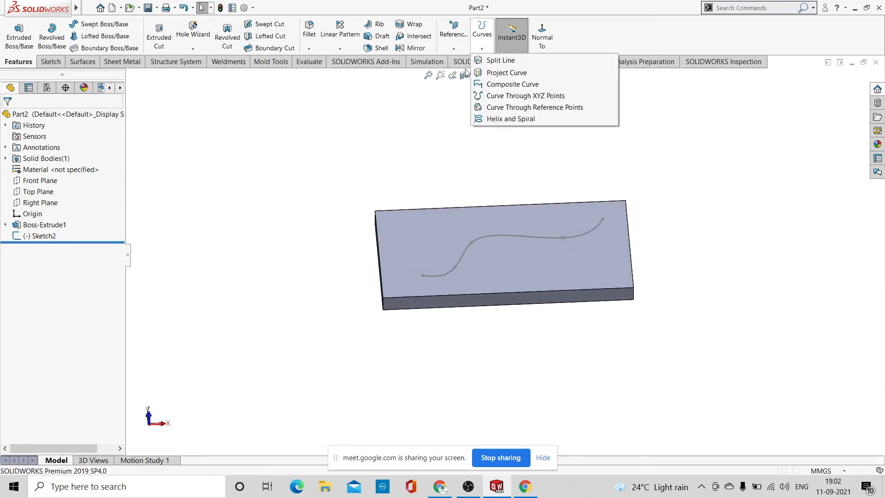
left_click(494, 143)
left_click(453, 49)
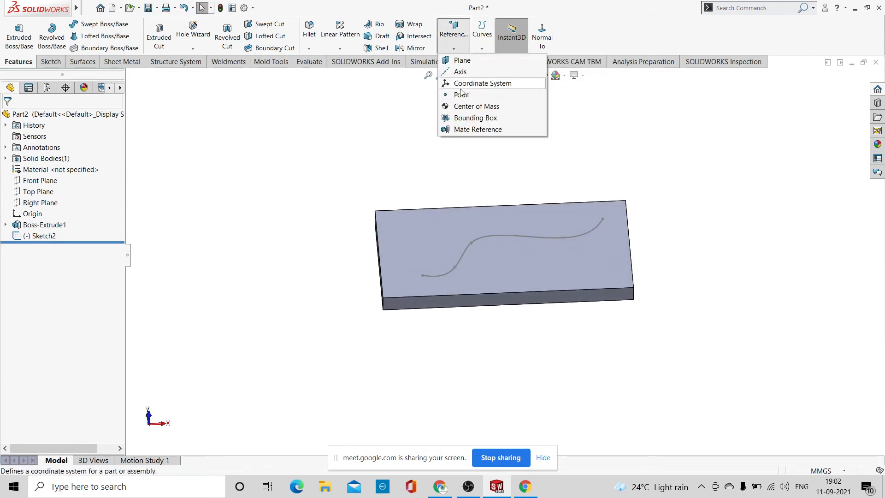
left_click(462, 60)
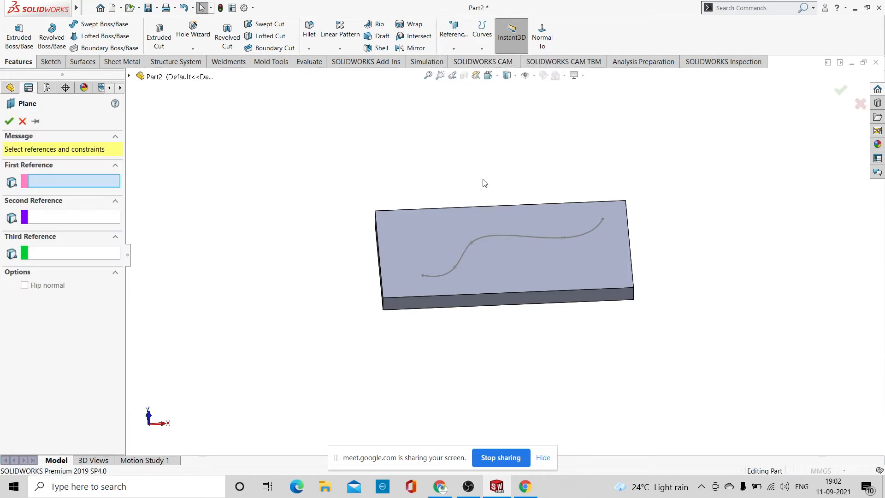
left_click(486, 237)
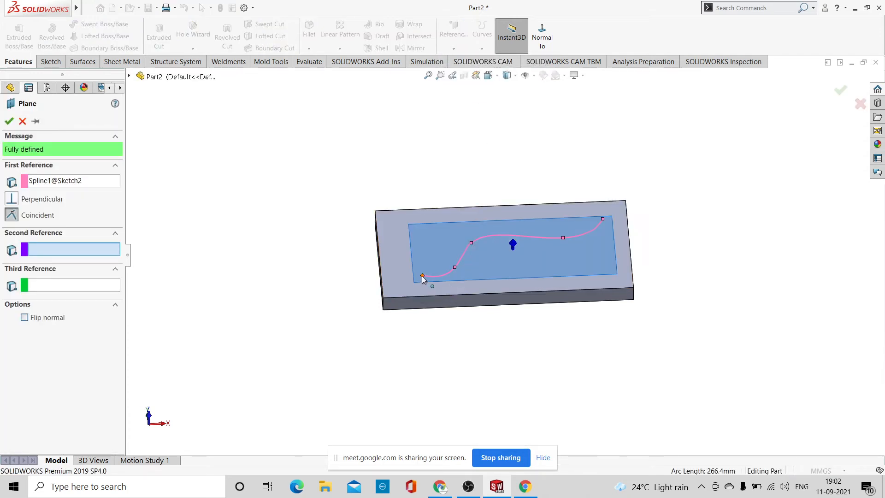
left_click(422, 275)
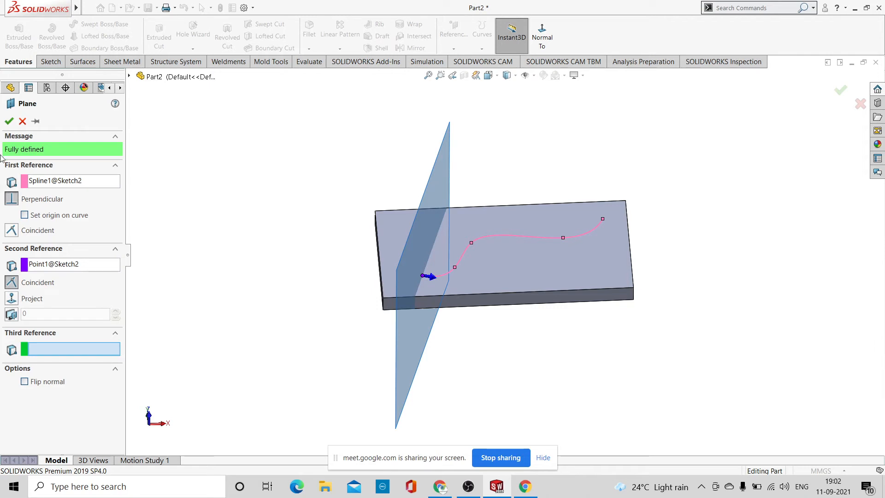
left_click(8, 120)
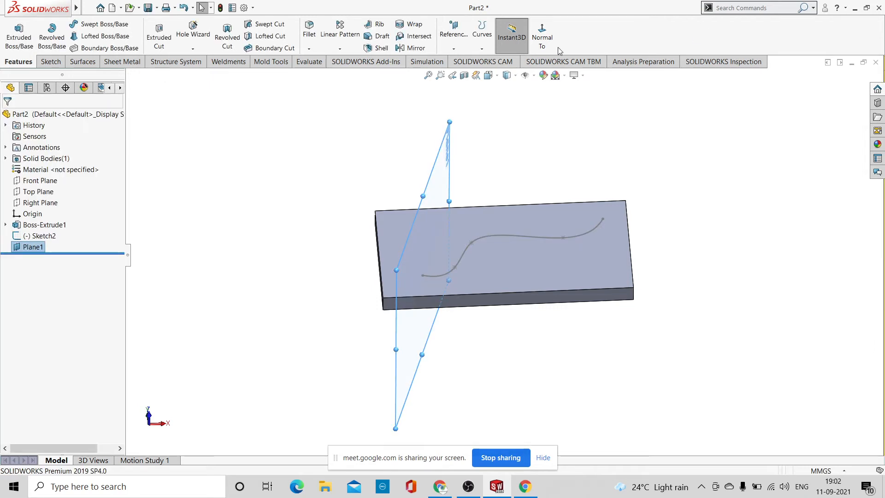
Start a new sketch on the reference plane at the spline's end
left_click(443, 179)
left_click(484, 144)
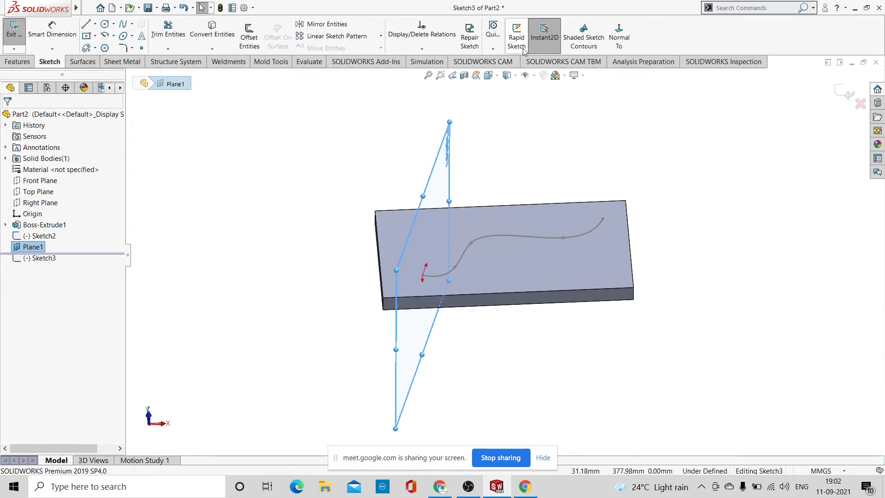
left_click(618, 42)
scroll(523, 286, "down", 5)
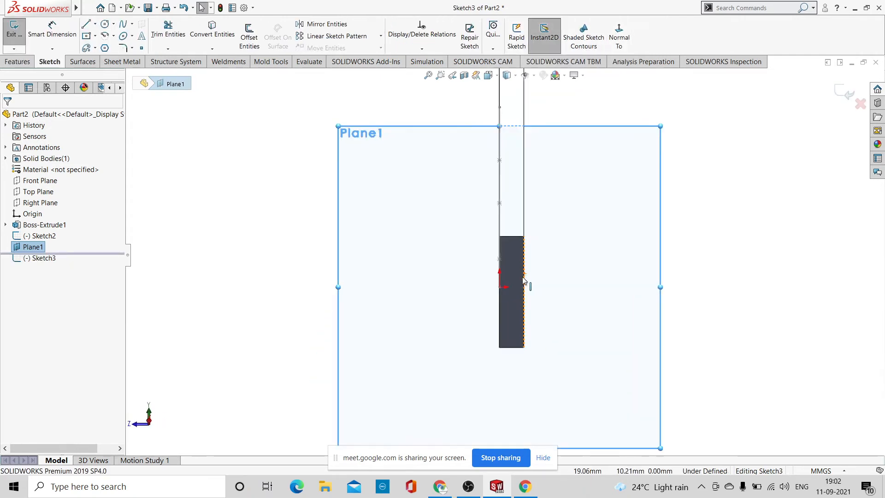
scroll(518, 287, "up", 3)
scroll(502, 266, "up", 1)
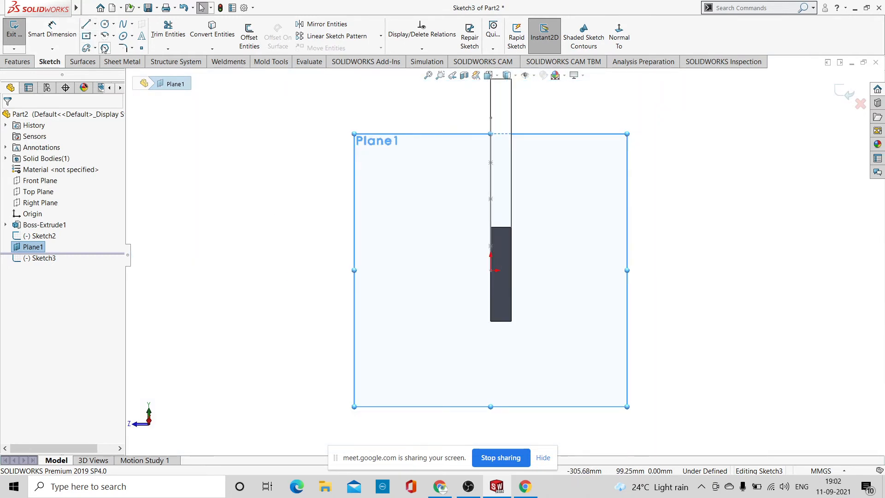
Draw a circle of about 5.9 mm radius centered on the spline's endpoint at the sketch origin
left_click(105, 23)
scroll(495, 283, "down", 2)
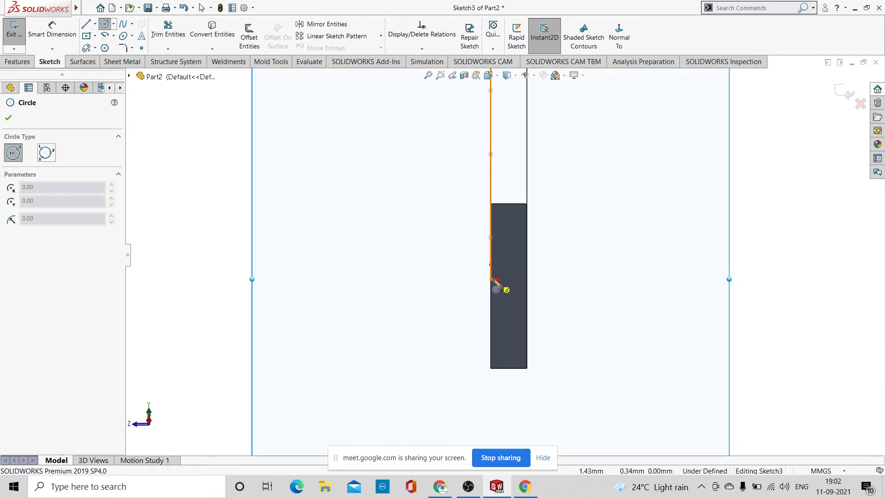
scroll(502, 290, "down", 3)
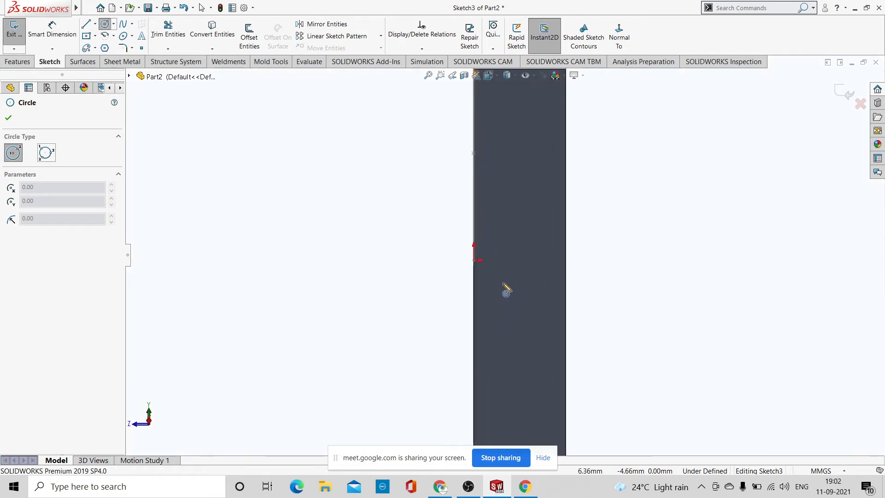
left_click(474, 260)
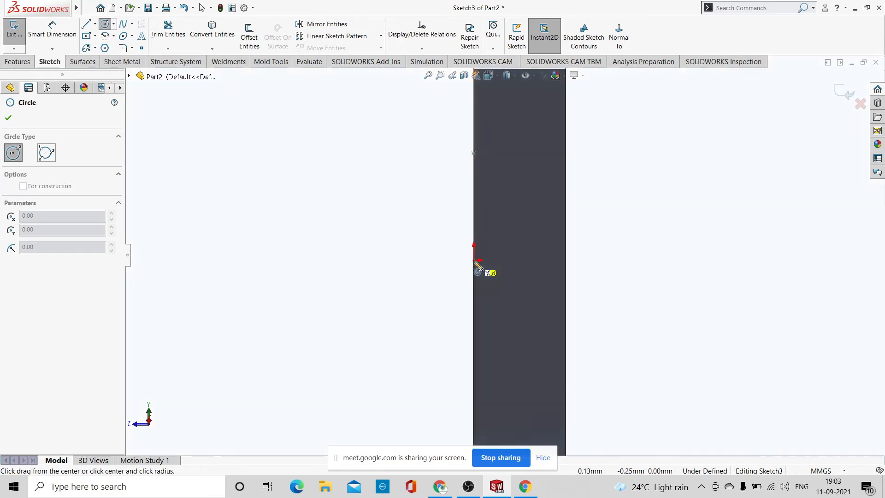
left_click(446, 259)
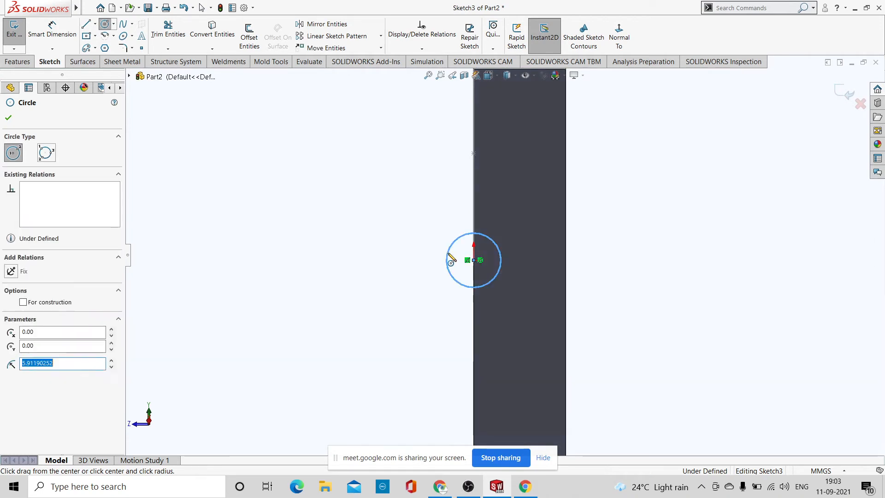
left_click(9, 118)
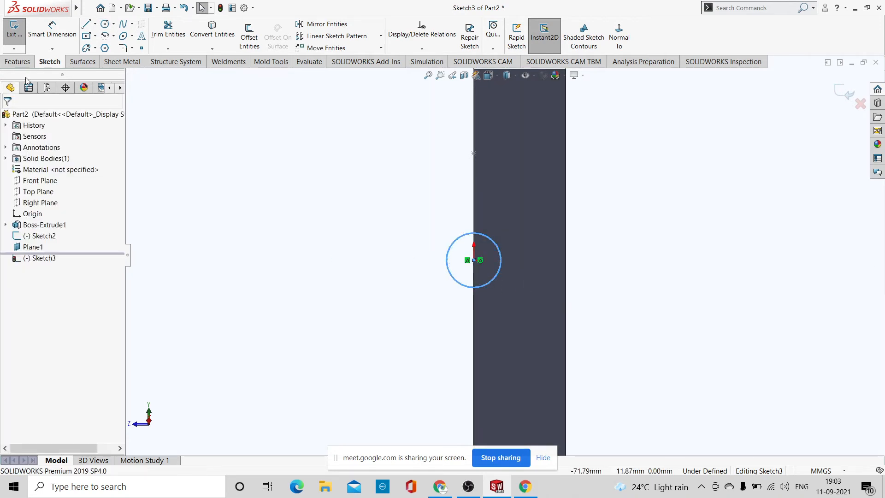
Dimension the circle, set its diameter to 10 mm, and exit the sketch
left_click(52, 30)
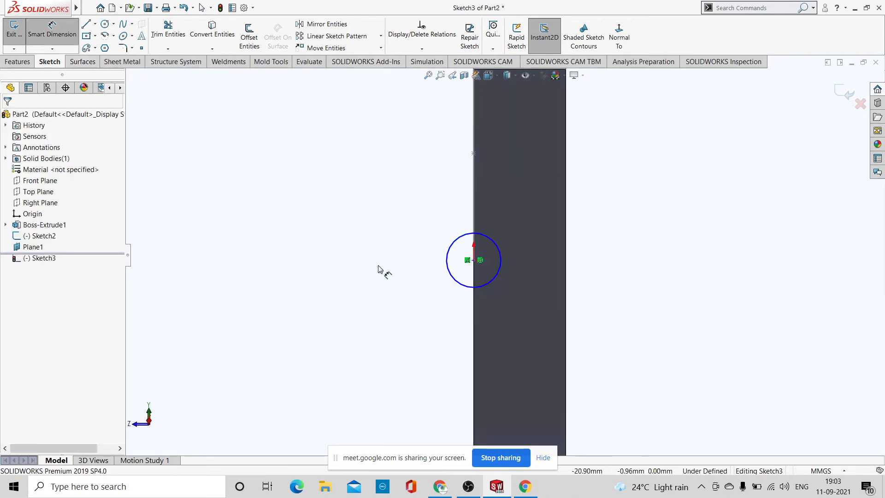
left_click(448, 266)
left_click(346, 259)
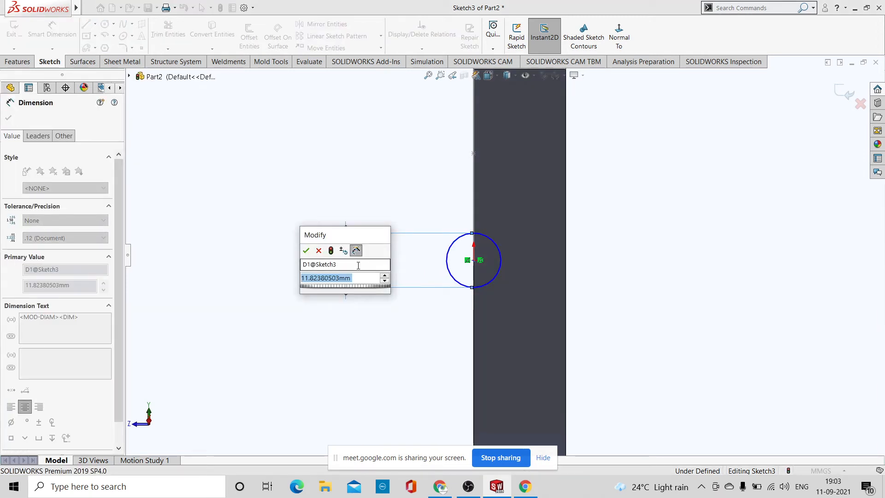
type("10")
left_click(306, 250)
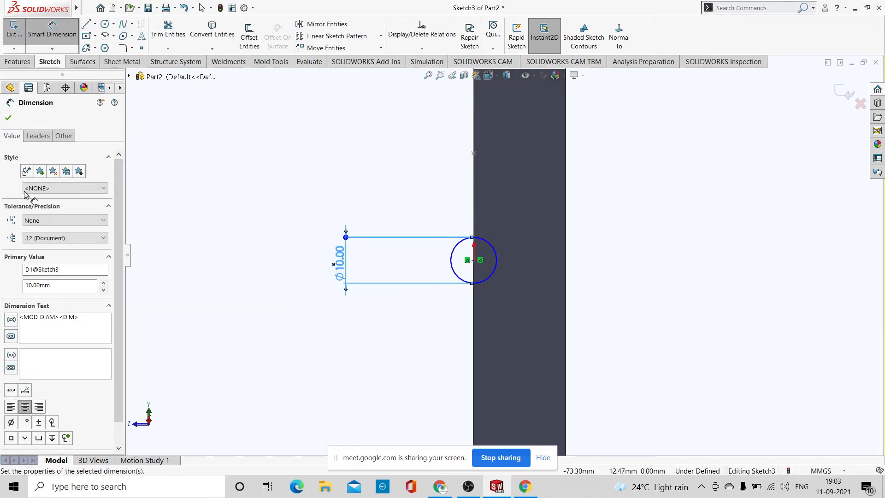
left_click(9, 118)
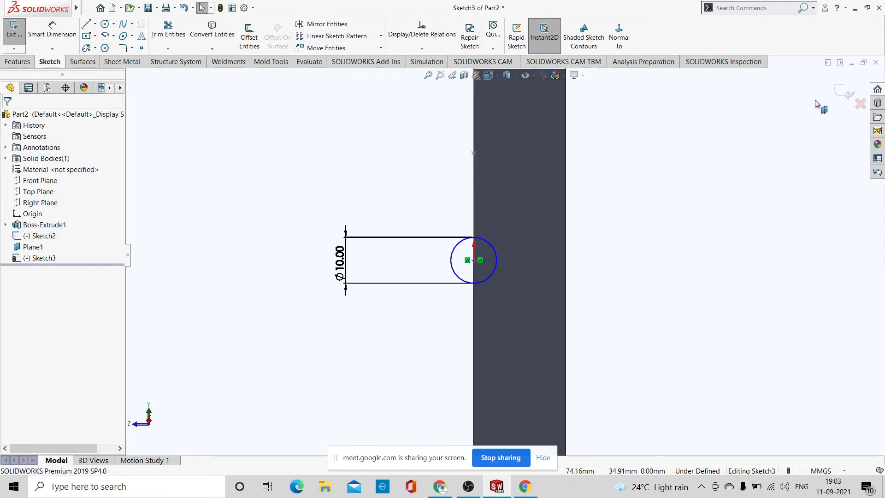
left_click(848, 93)
scroll(458, 251, "up", 3)
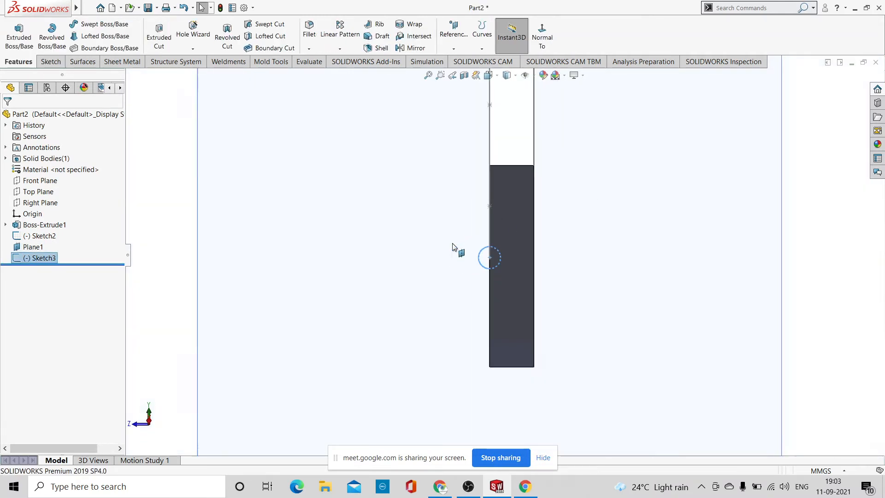
left_click(292, 273)
left_click(272, 271)
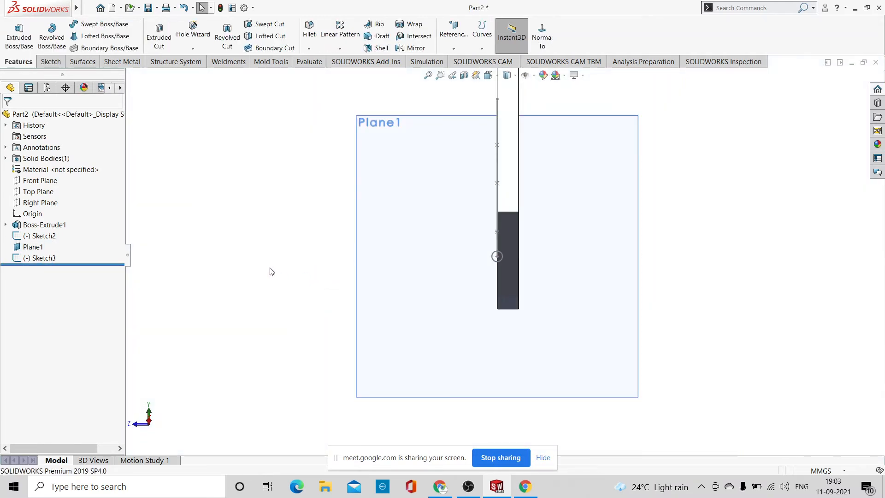
middle_click_drag(302, 277, 378, 189)
scroll(576, 237, "up", 3)
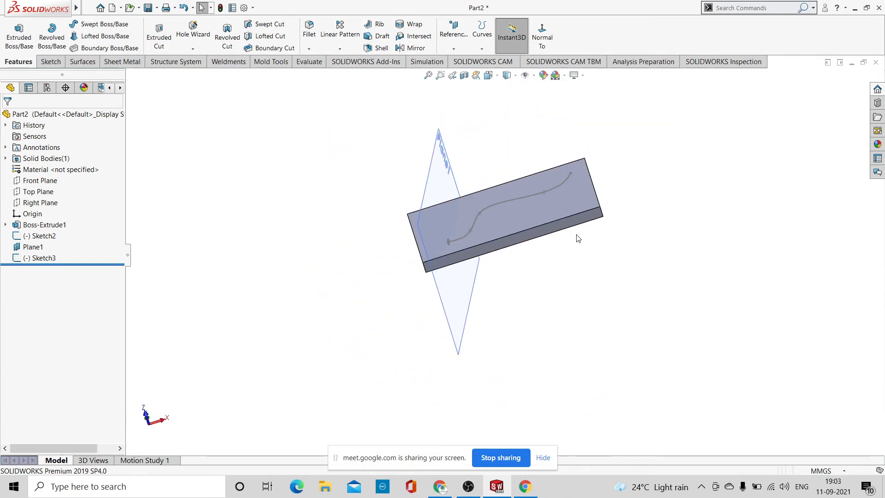
Create a swept cut in the plate using the 10 mm circle as profile and the spline as path
scroll(525, 220, "down", 4)
middle_click_drag(508, 234, 478, 314)
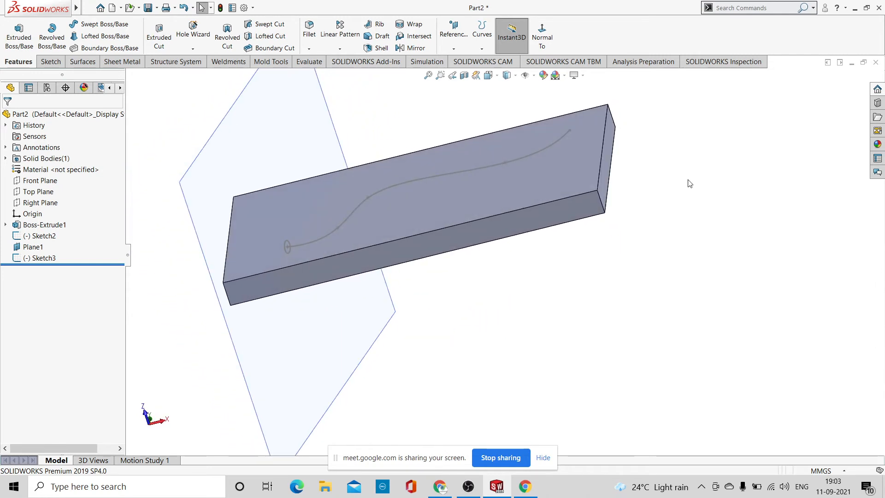
left_click(269, 25)
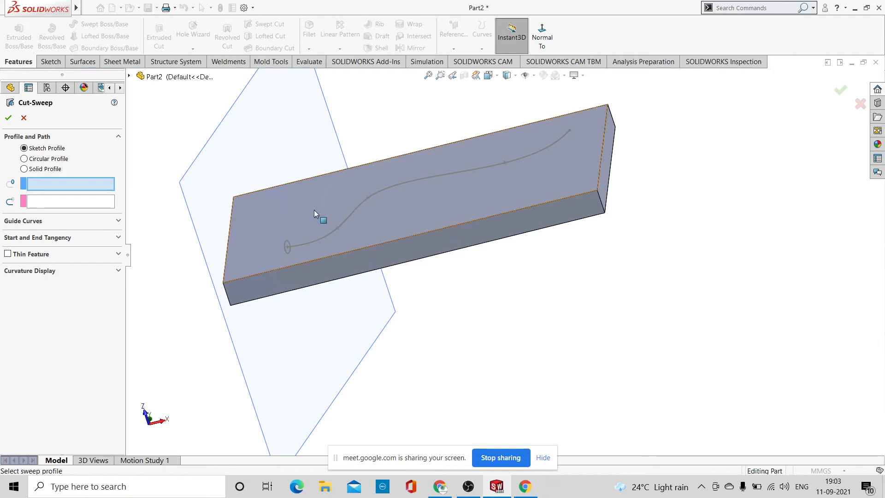
left_click(333, 231)
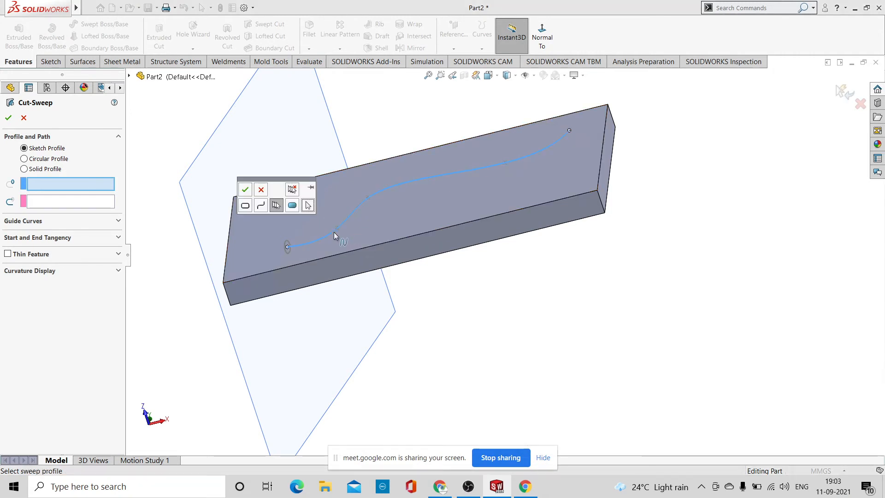
left_click(261, 190)
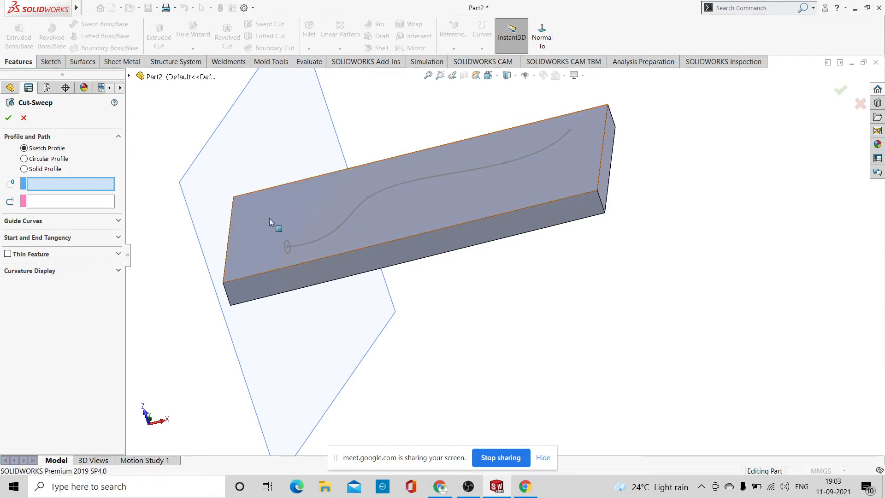
scroll(291, 248, "down", 3)
left_click(340, 258)
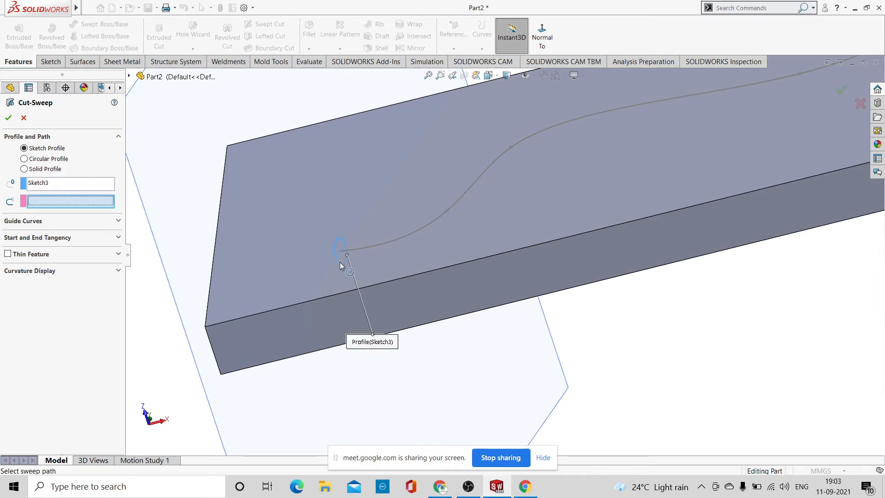
left_click(398, 239)
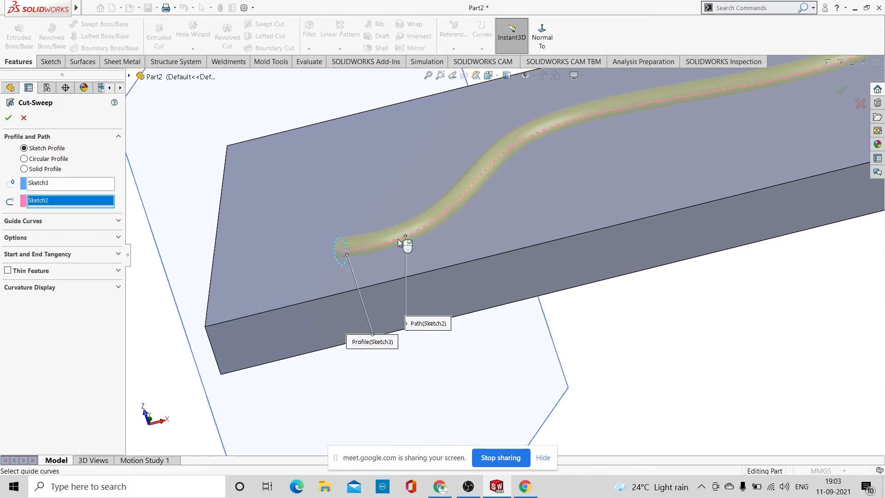
left_click(10, 119)
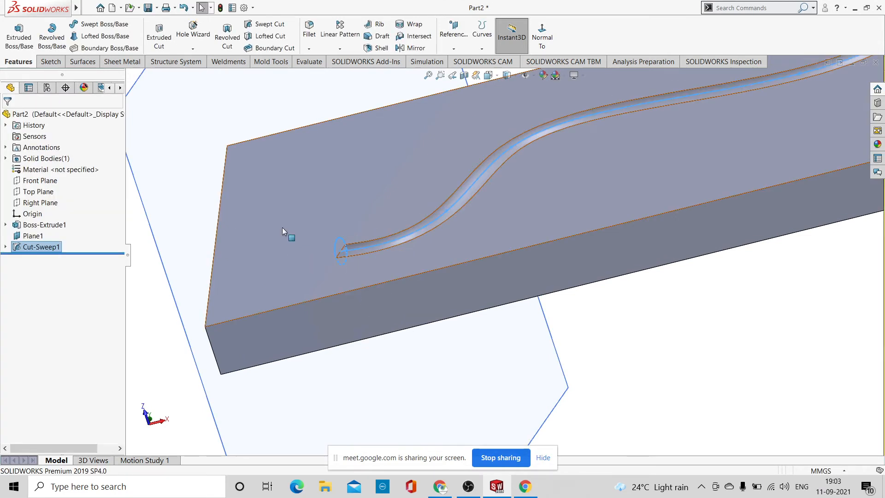
Hide the reference plane at the end of the swept groove
key("f")
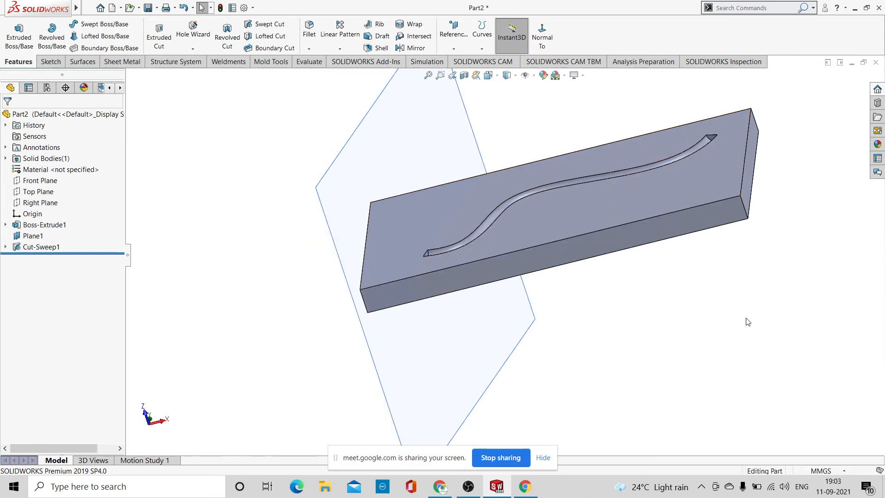
left_click(477, 171)
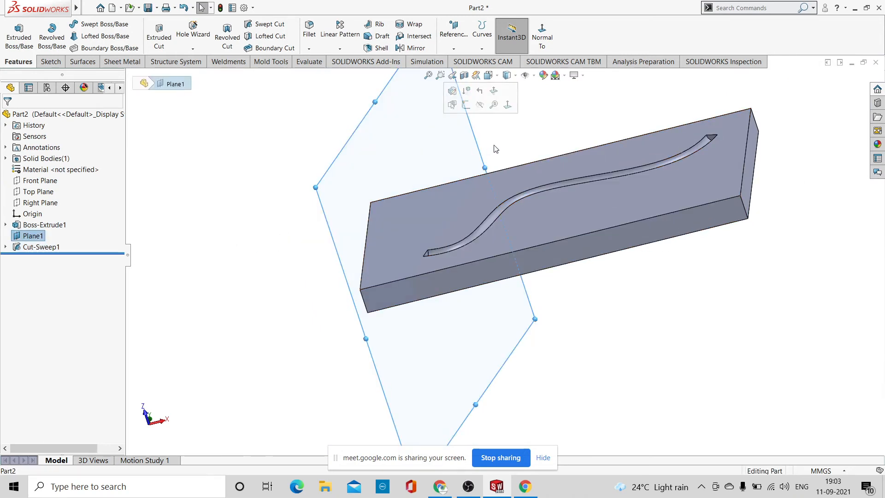
left_click(479, 105)
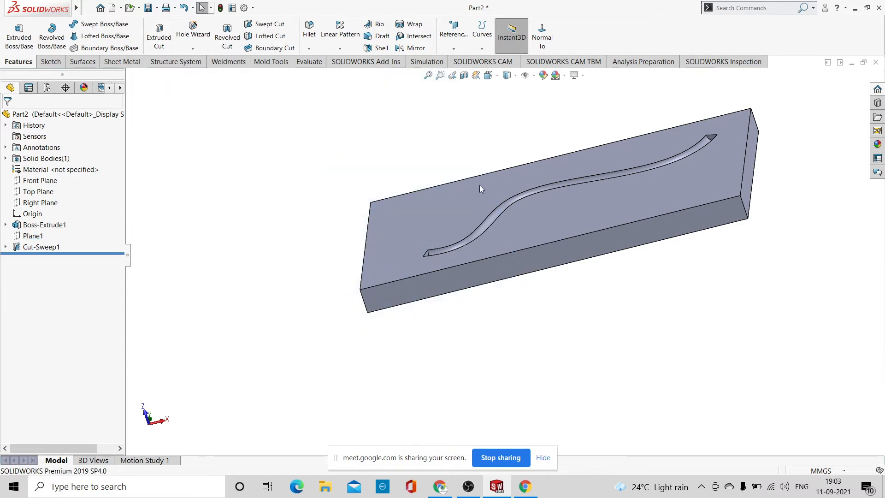
Start a new sketch on the plate's long front side face and view it straight on
middle_click_drag(612, 211, 520, 211)
scroll(512, 263, "down", 3)
scroll(516, 273, "up", 2)
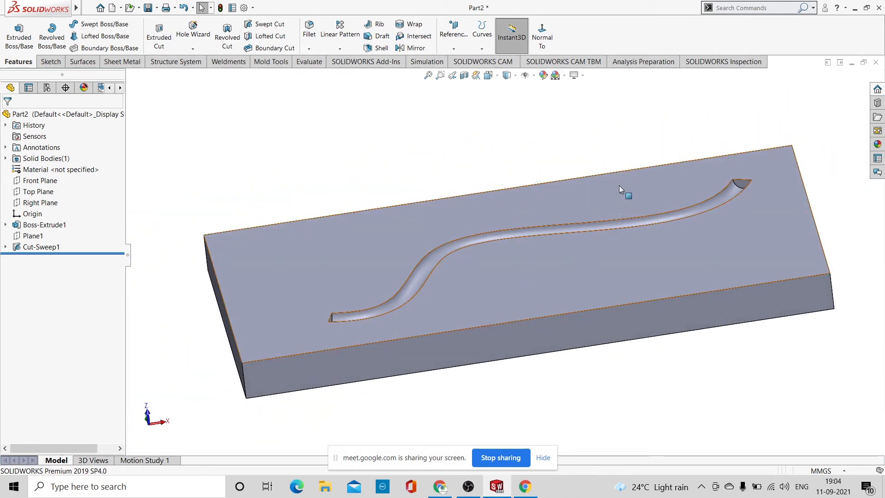
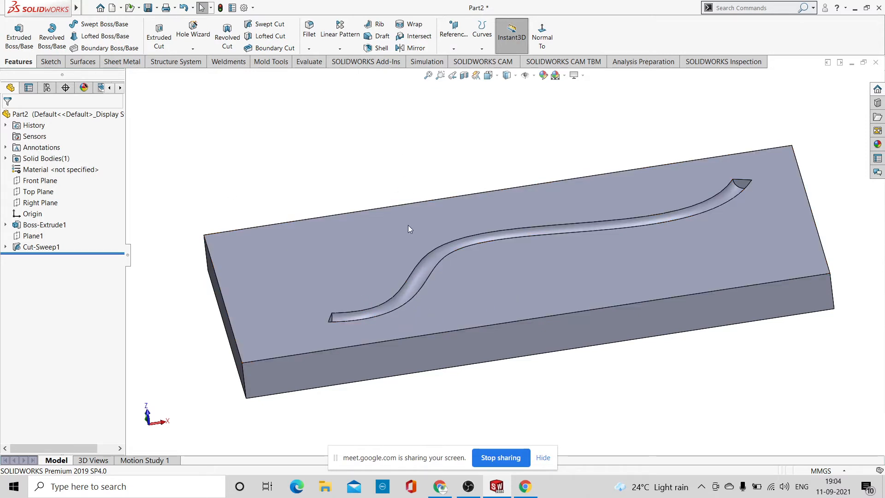
left_click(400, 364)
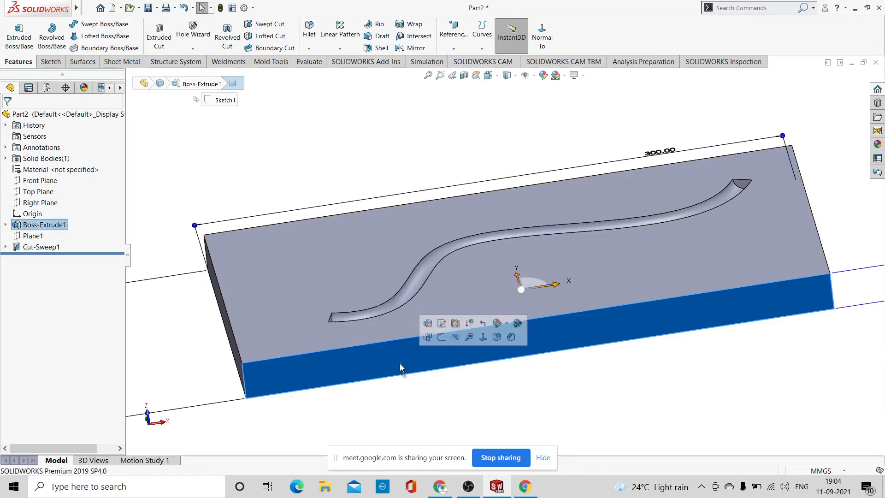
left_click(443, 339)
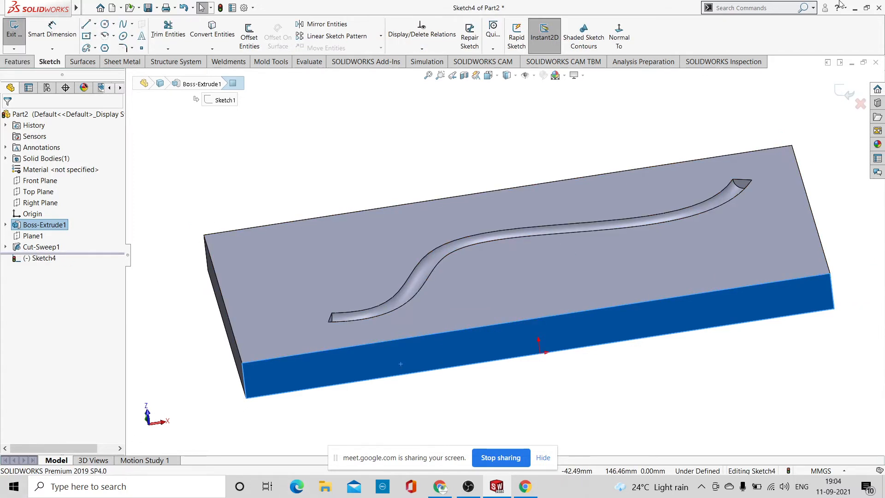
left_click(621, 43)
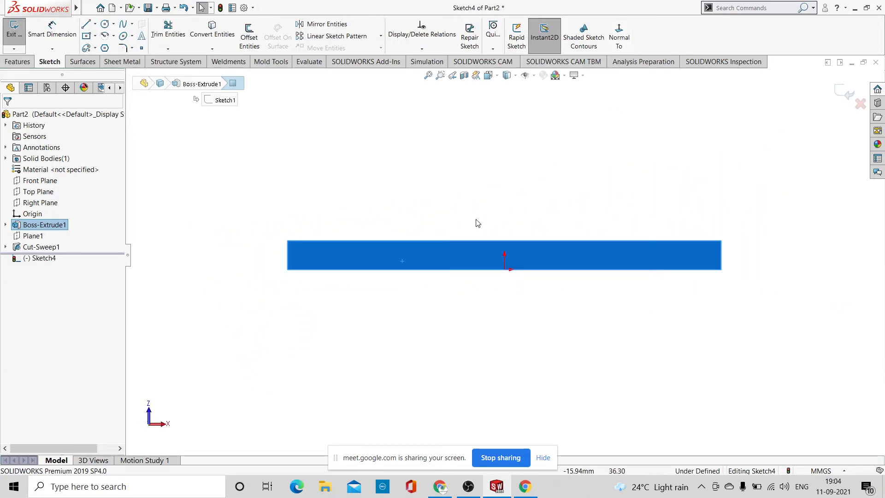
Draw a circle of about 9.6 mm radius centered on the face's upper edge near its left end
scroll(396, 250, "down", 2)
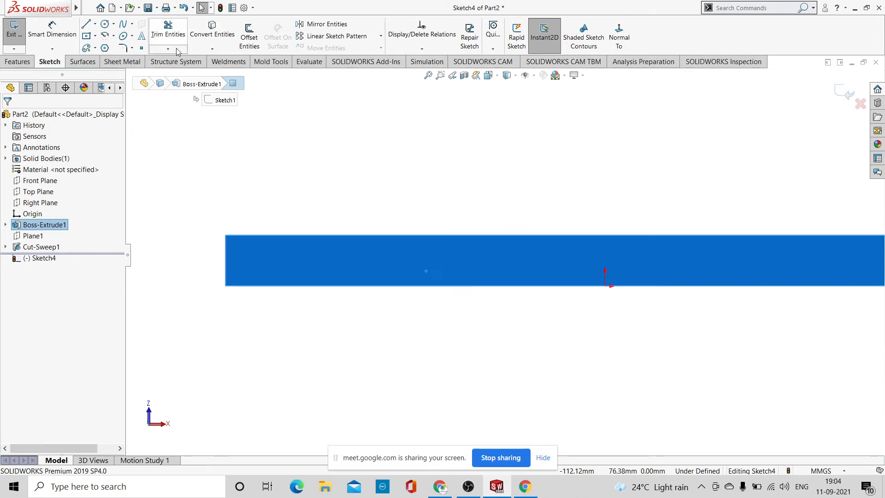
left_click(105, 25)
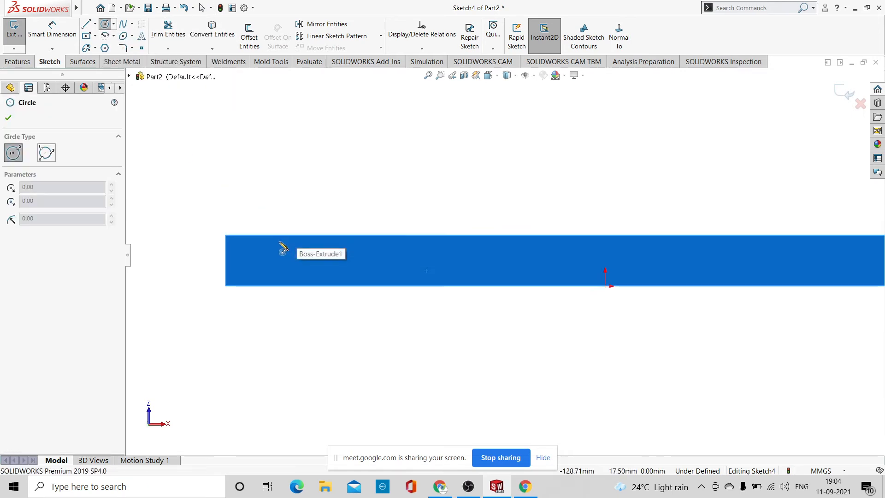
left_click(298, 235)
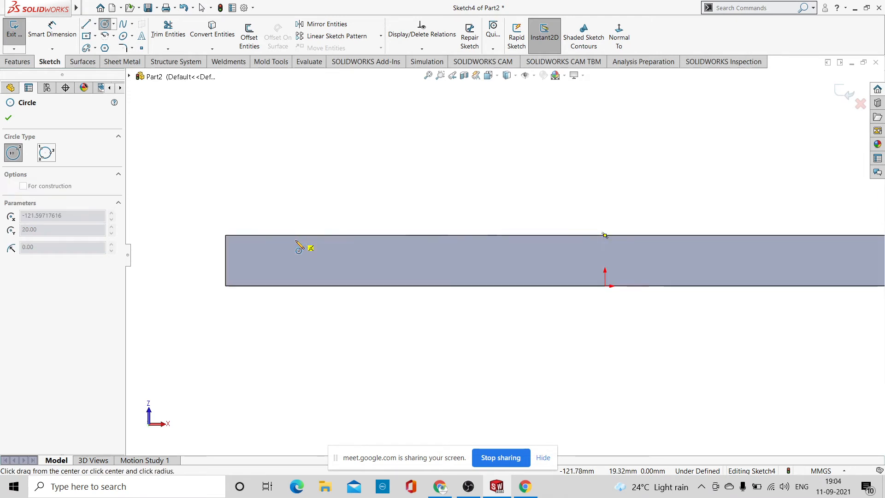
left_click(300, 266)
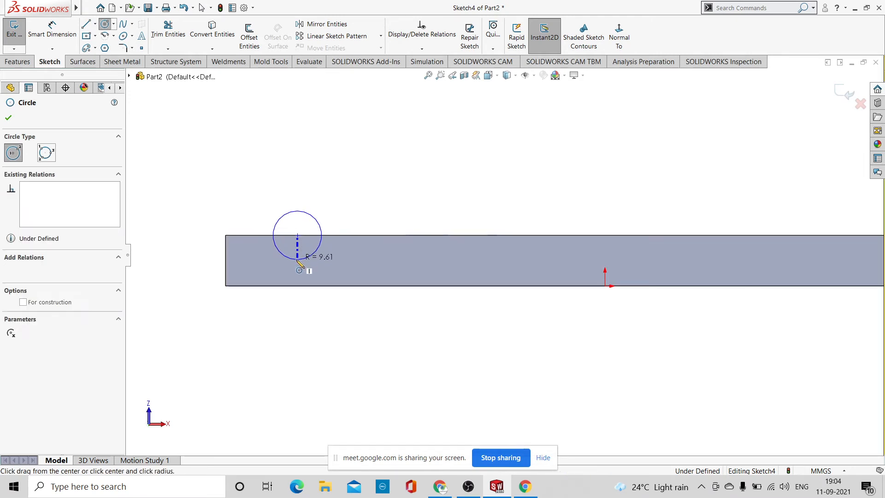
right_click(362, 191)
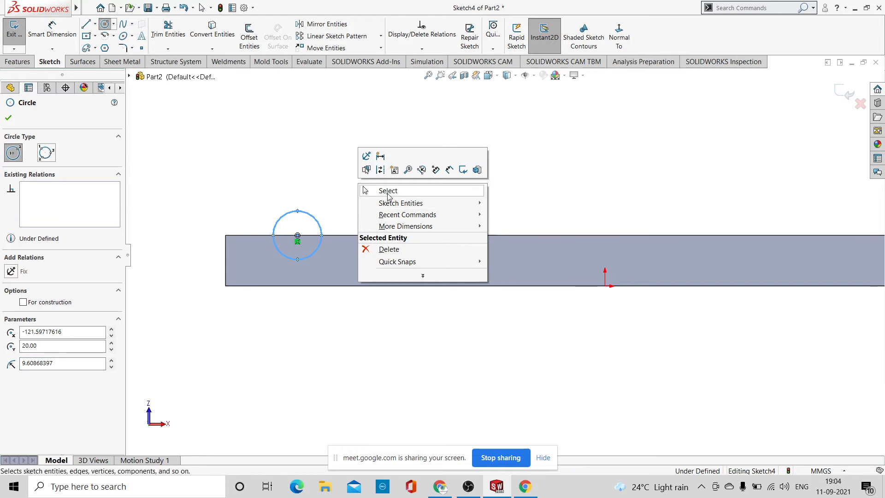
left_click(388, 191)
Dimension the circle, set its diameter to 20 mm, and exit the sketch
key("d")
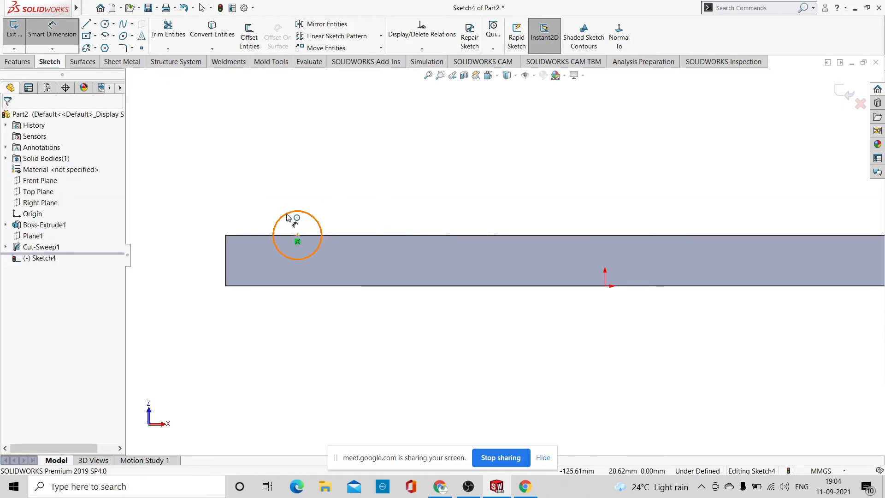
left_click(289, 217)
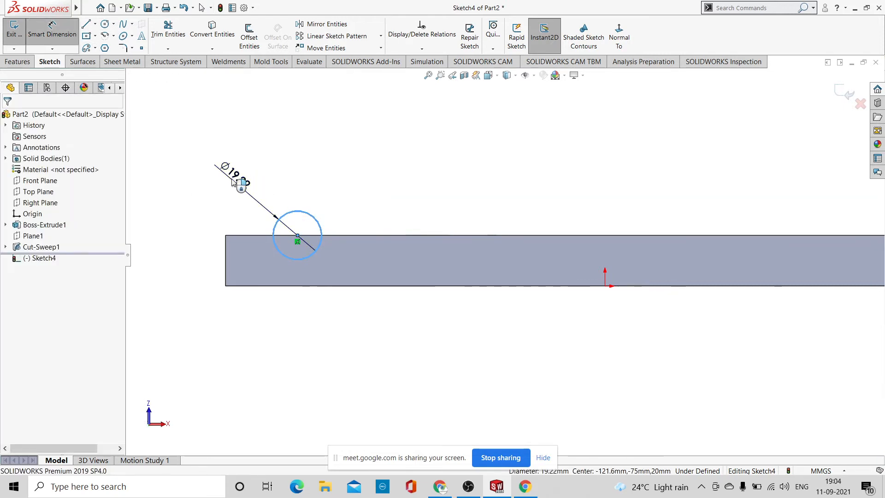
left_click(233, 184)
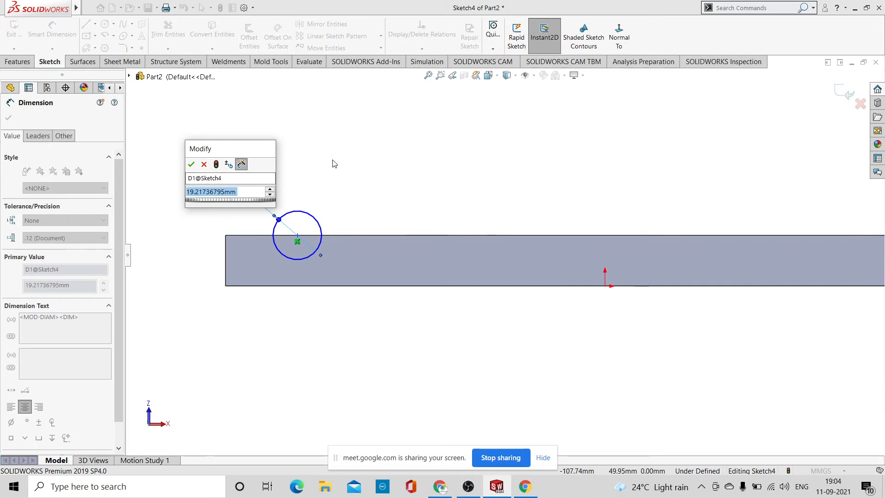
type("20")
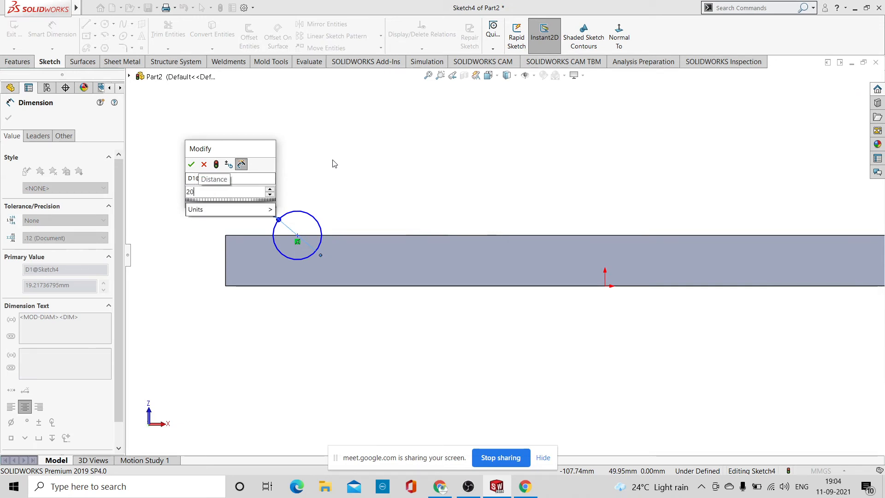
key("Return")
left_click(8, 117)
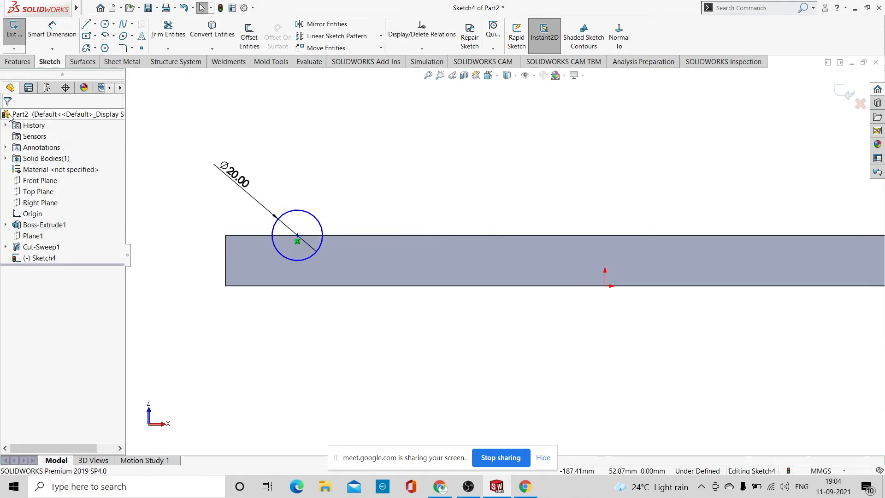
scroll(403, 187, "up", 4)
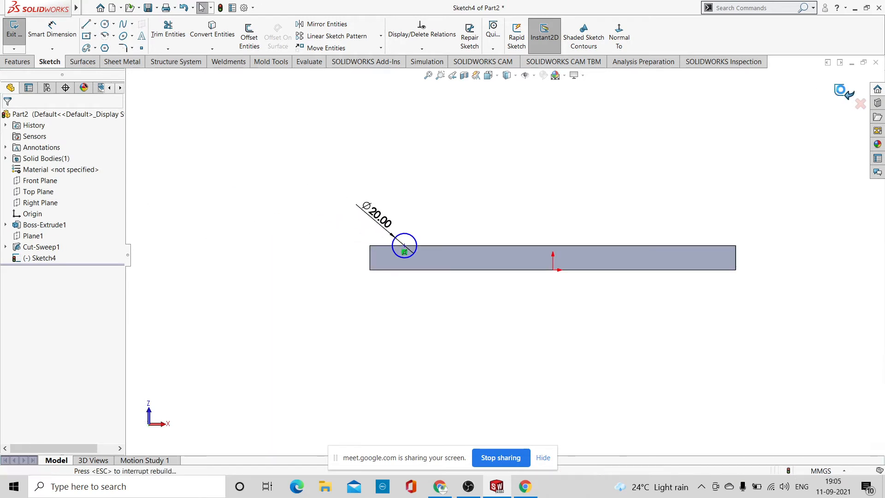
left_click(848, 94)
Start a new sketch on the opposite long side face of the plate and view it straight on
middle_click_drag(687, 165, 587, 278)
scroll(521, 299, "down", 2)
scroll(521, 300, "down", 1)
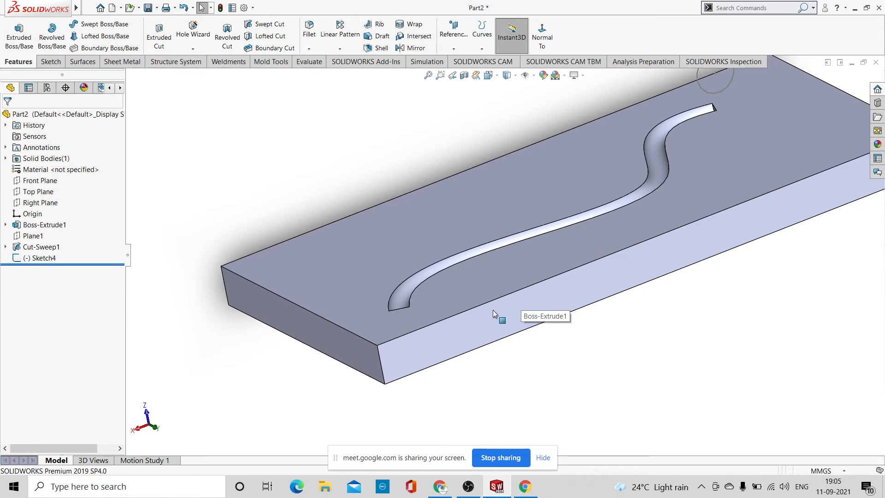
left_click(497, 311)
left_click(541, 286)
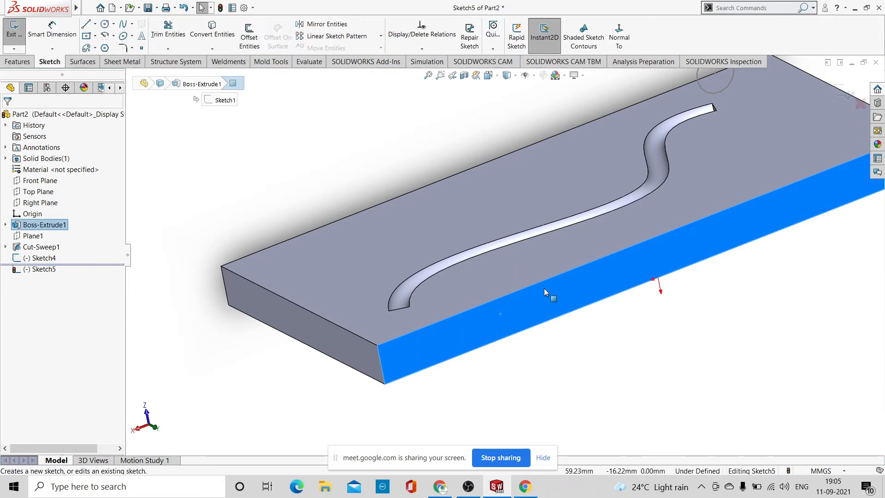
left_click(620, 42)
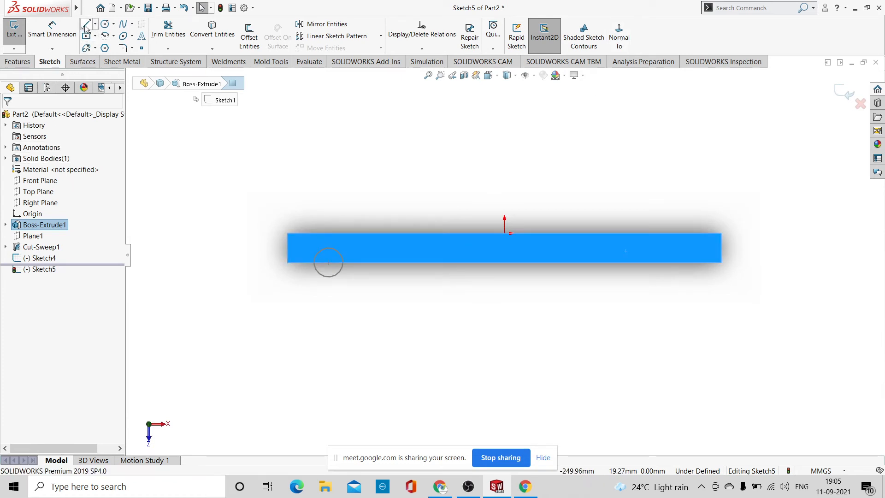
Draw a circle of about 15.8 mm radius on the edge shared with the grooved face, at the opposite end from the 20 mm circle
left_click(104, 25)
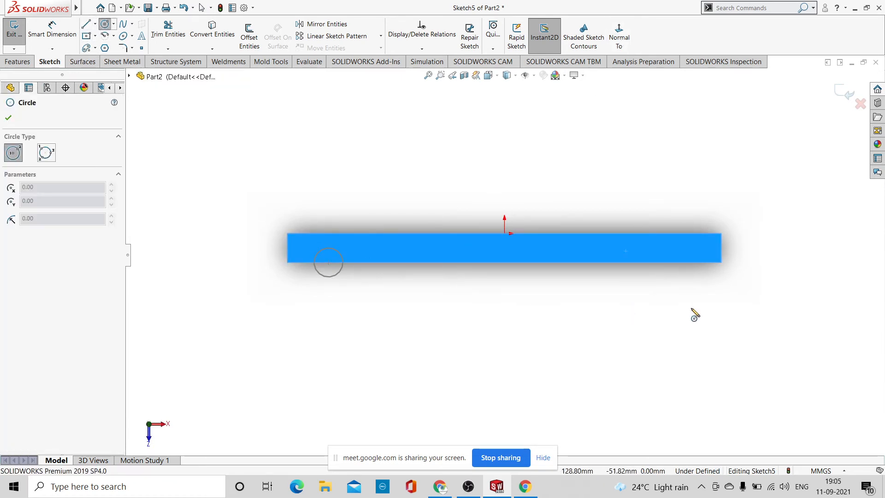
left_click(670, 263)
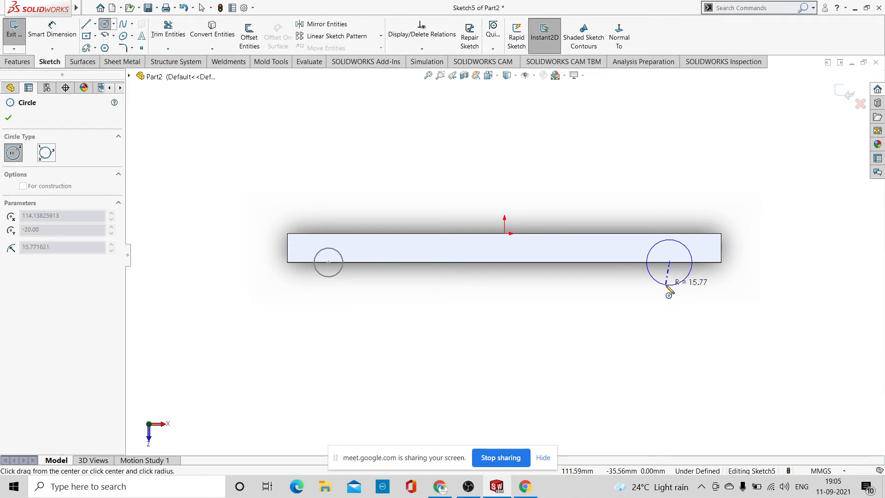
left_click(668, 285)
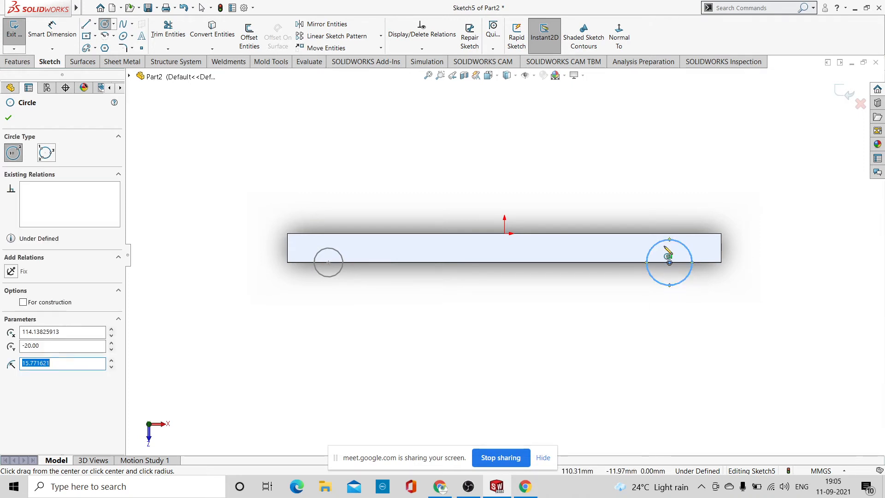
right_click(649, 182)
left_click(652, 167)
Dimension the new circle, set its diameter to 30 mm, and exit the sketch
left_click(52, 30)
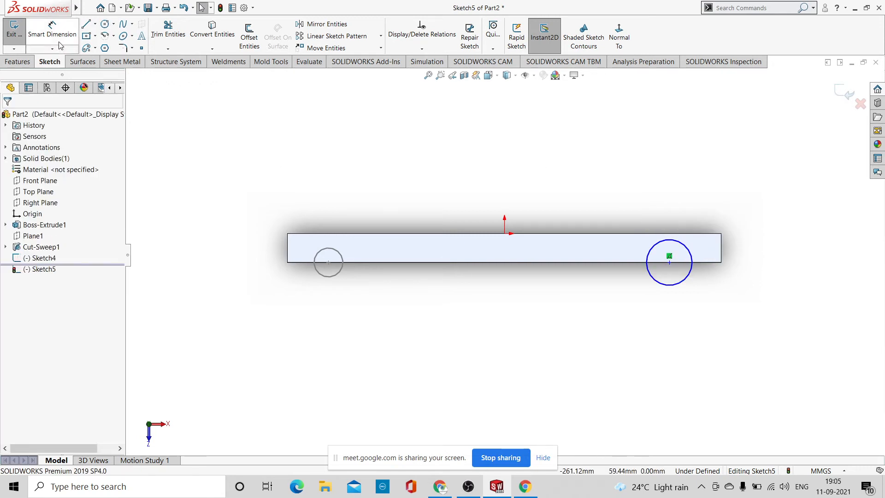
left_click(687, 283)
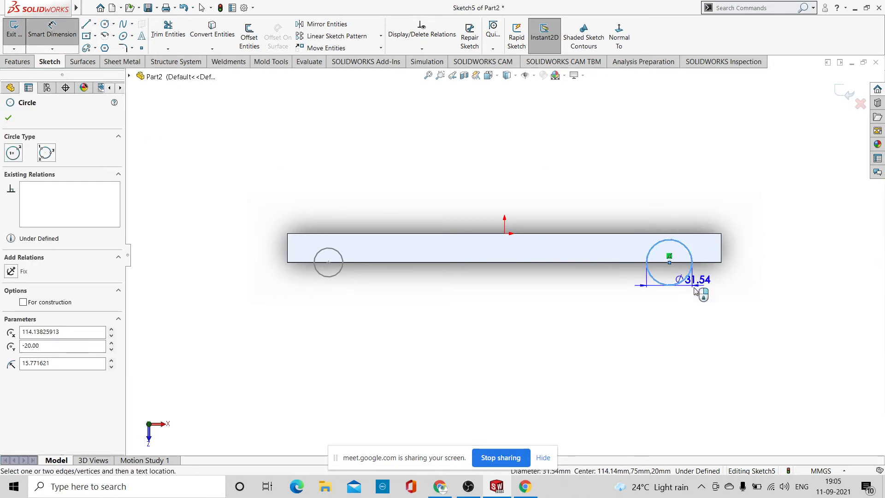
left_click(742, 312)
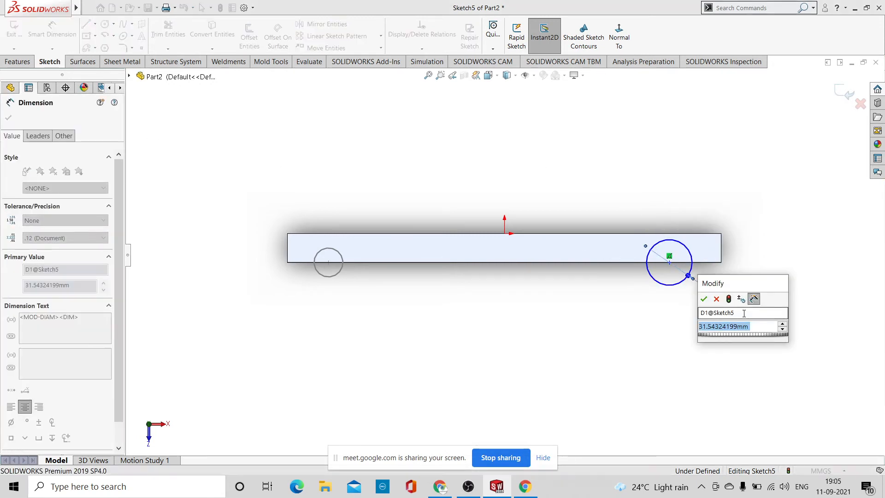
type("30")
key("Return")
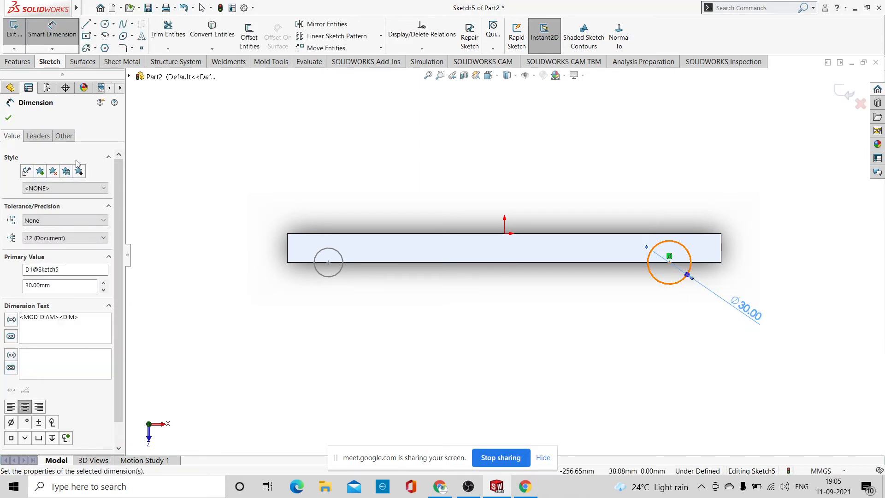
left_click(9, 119)
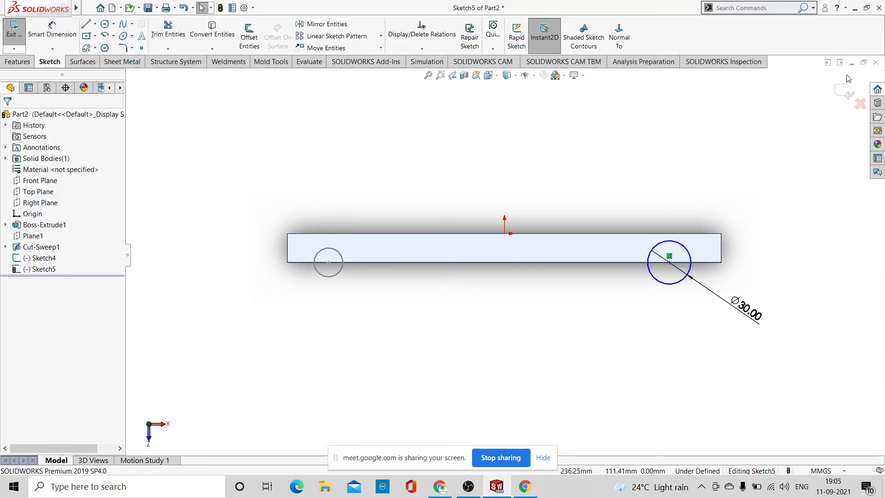
scroll(601, 163, "up", 1)
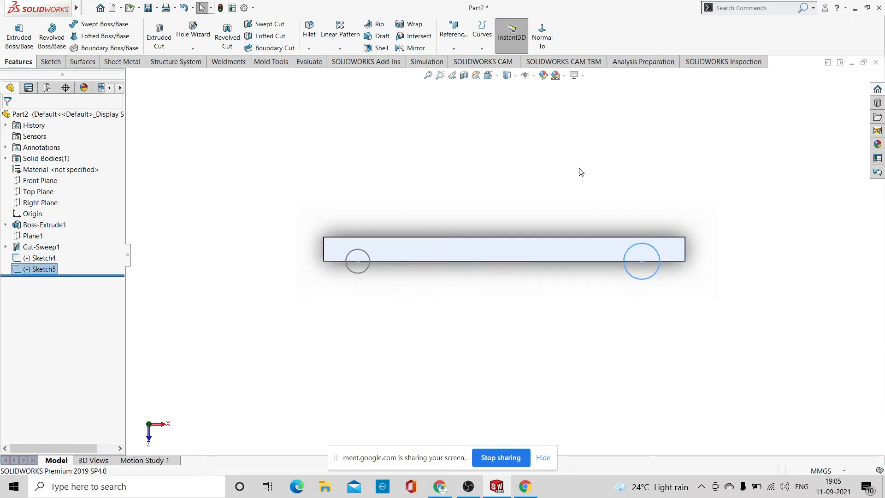
left_click(580, 171)
Start a lofted boss with the 30 mm circle and the 20 mm circle as its profiles
middle_click_drag(697, 317, 552, 266)
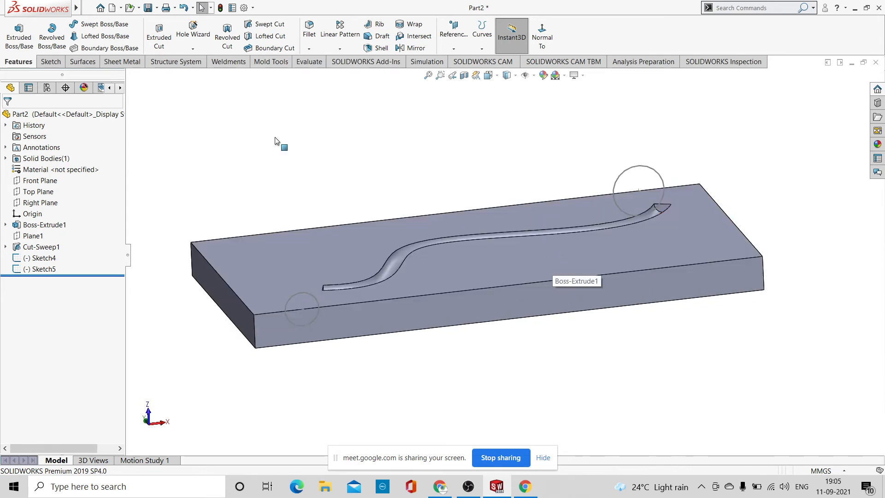
left_click(98, 39)
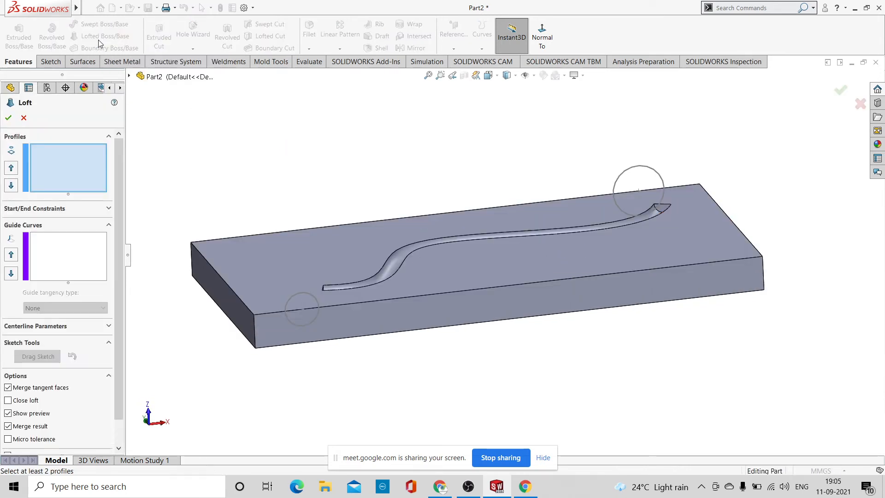
left_click(653, 173)
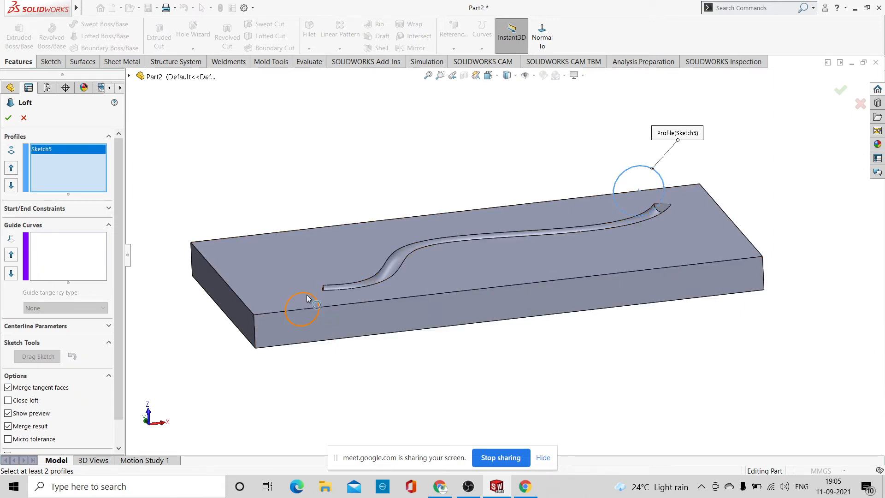
left_click(294, 296)
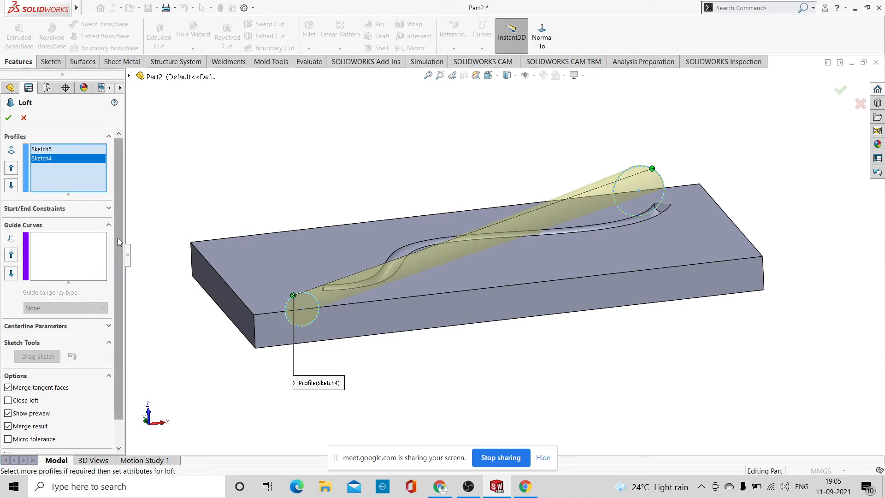
Set both the start and end constraints of the loft to Normal To Profile
scroll(97, 231, "down", 2)
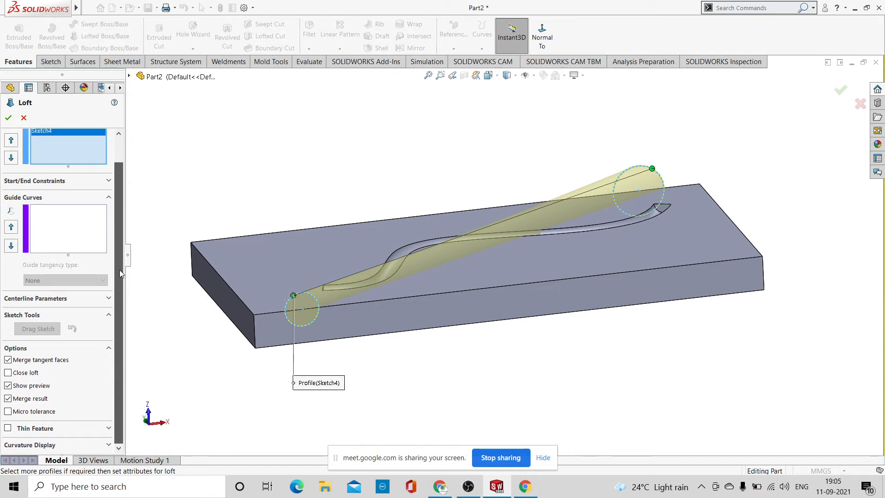
left_click(109, 181)
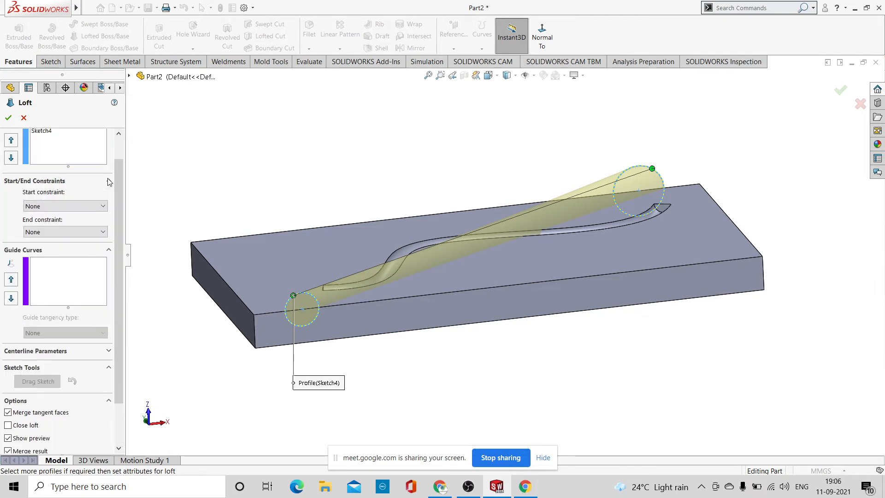
left_click(99, 206)
left_click(88, 230)
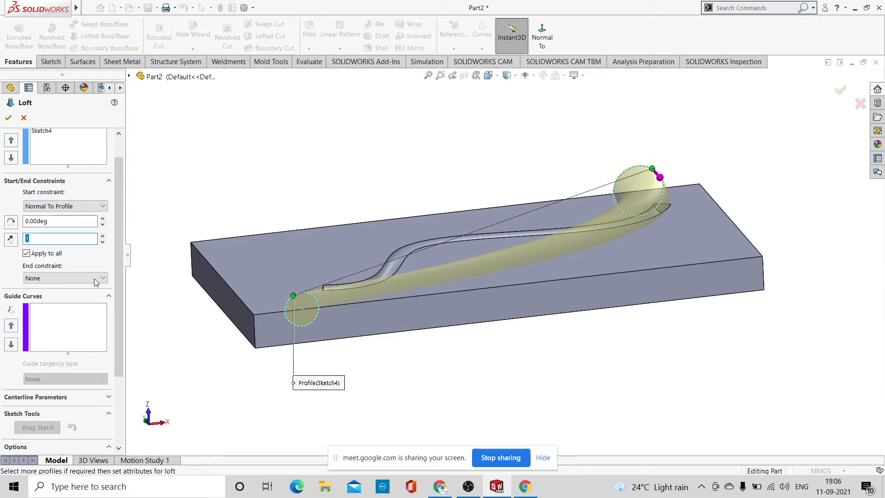
left_click(96, 278)
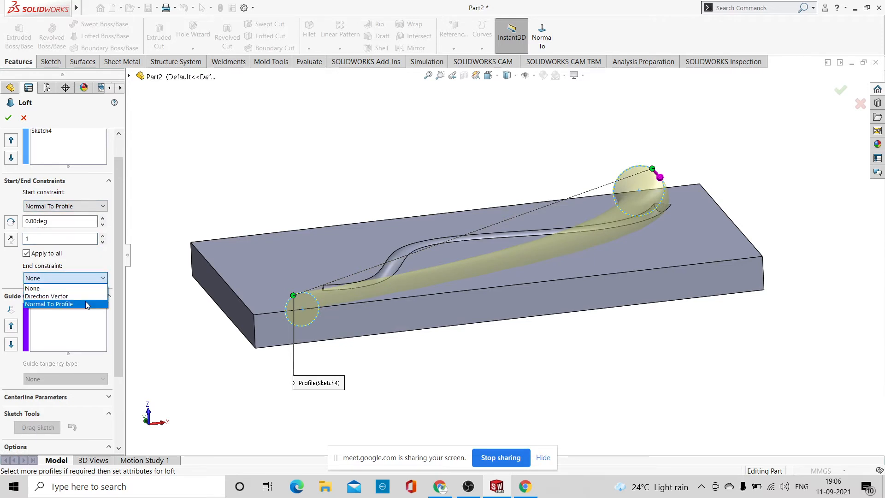
left_click(86, 305)
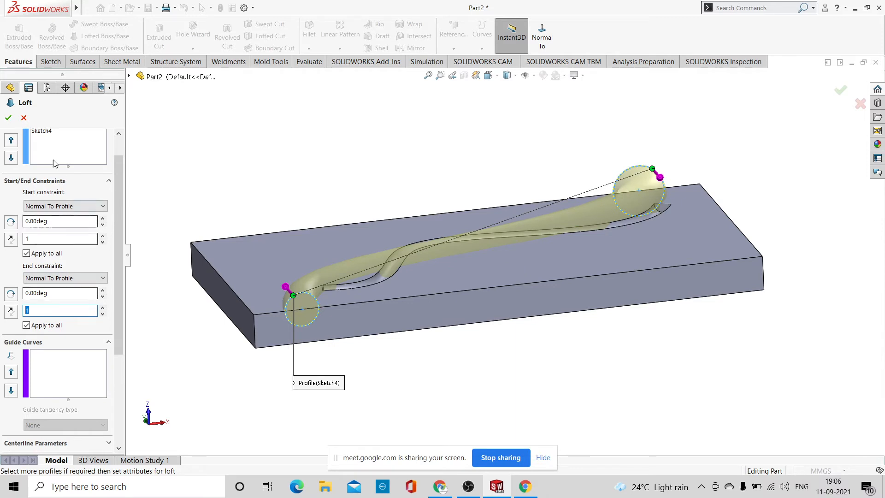
Adjust the loft's end tangent length at the 20 mm circle to 1.25
middle_click_drag(418, 214, 510, 283)
scroll(486, 254, "down", 3)
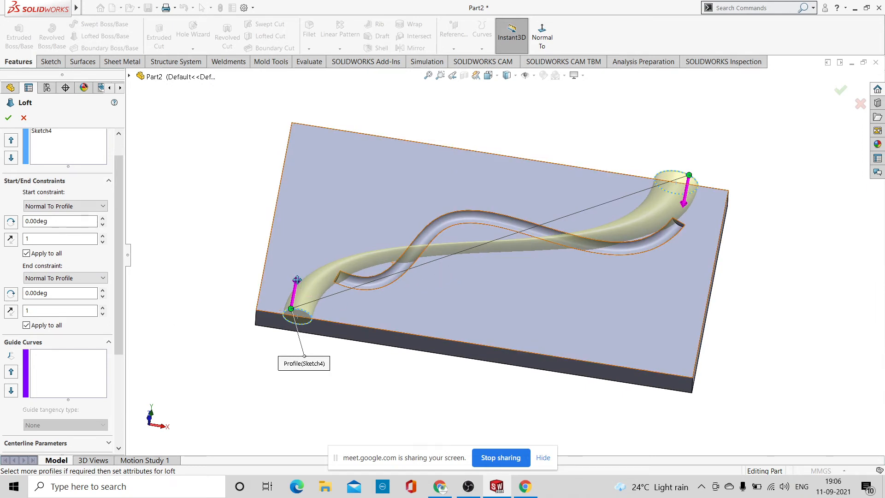
left_click_drag(297, 280, 301, 253)
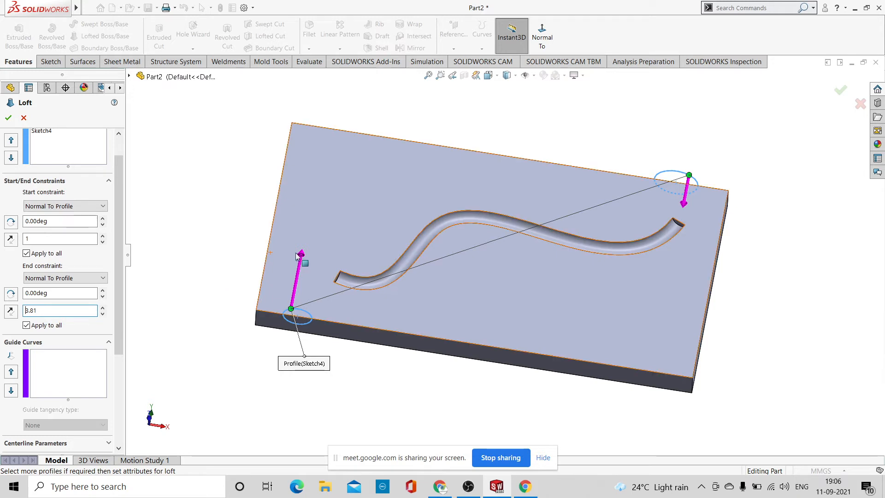
left_click_drag(300, 254, 294, 283)
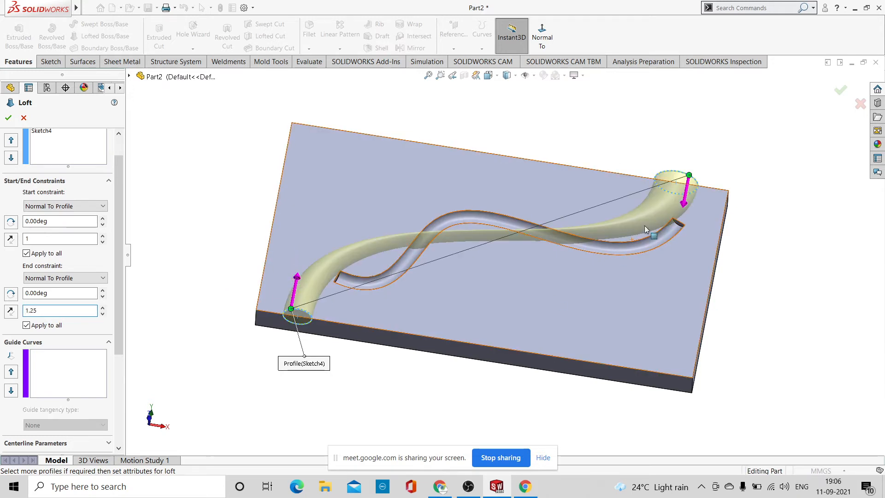
left_click(658, 213)
right_click(656, 210)
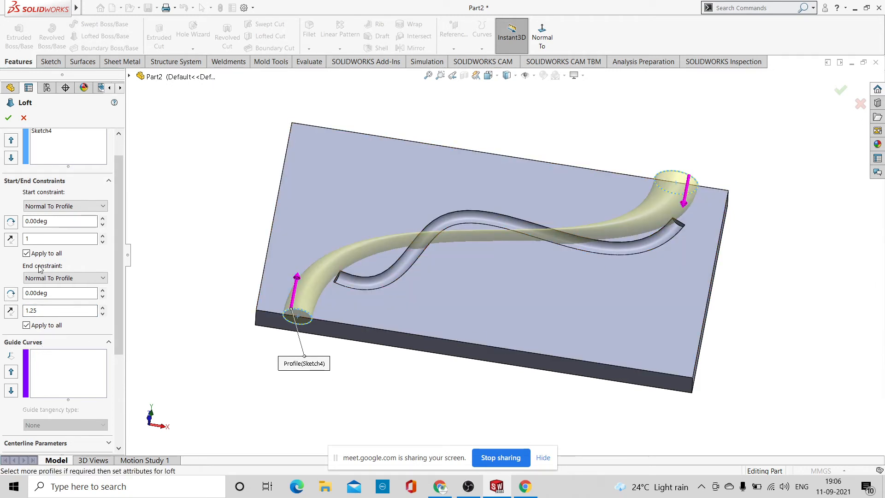
Set the loft's start tangent length at the 30 mm circle to 1.3 and create the lofted boss
left_click(103, 236)
left_click(103, 236)
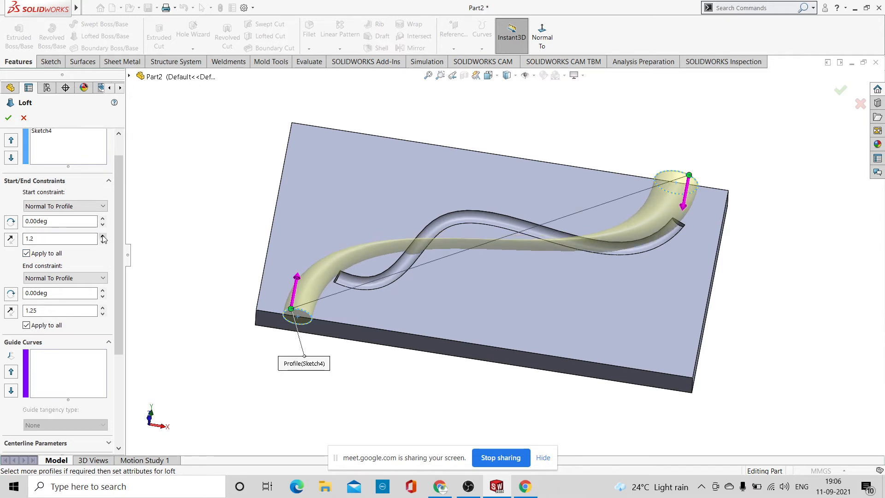
left_click(103, 236)
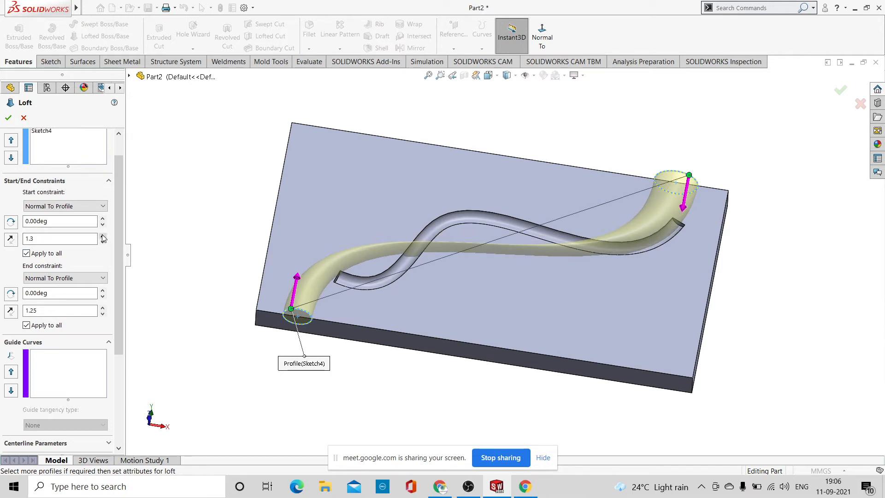
left_click(66, 221)
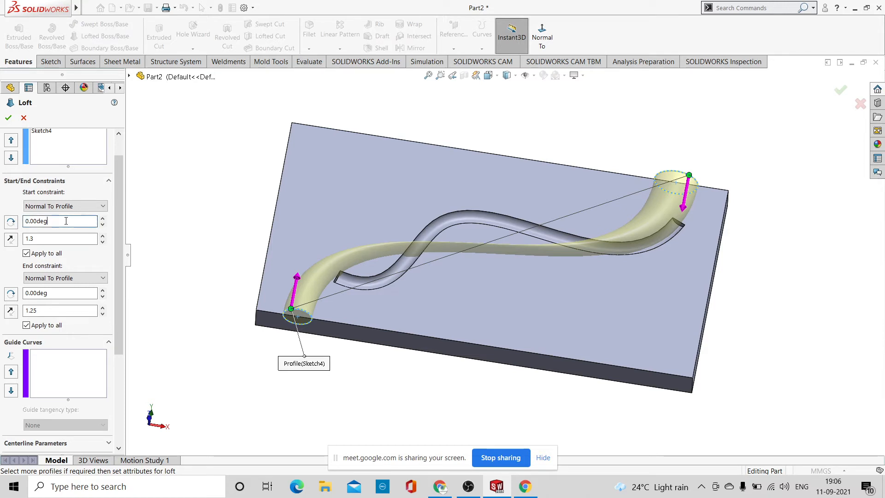
left_click(103, 219)
left_click_drag(116, 284, 122, 325)
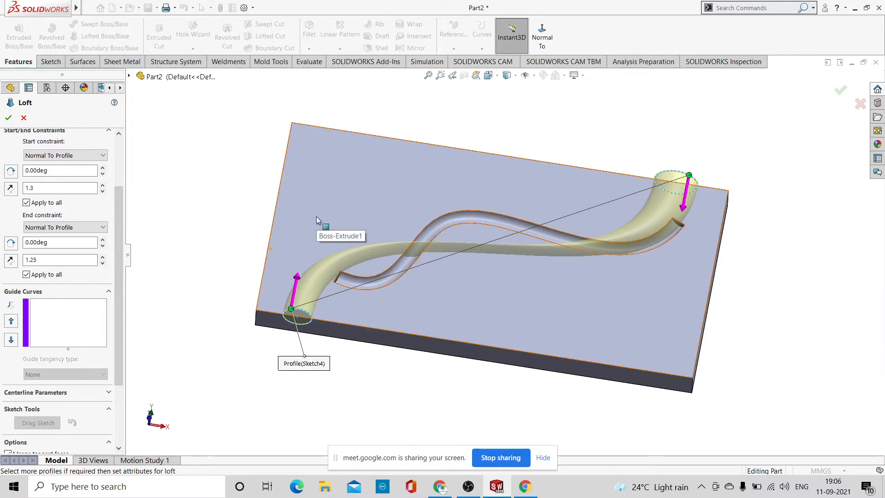
left_click(9, 118)
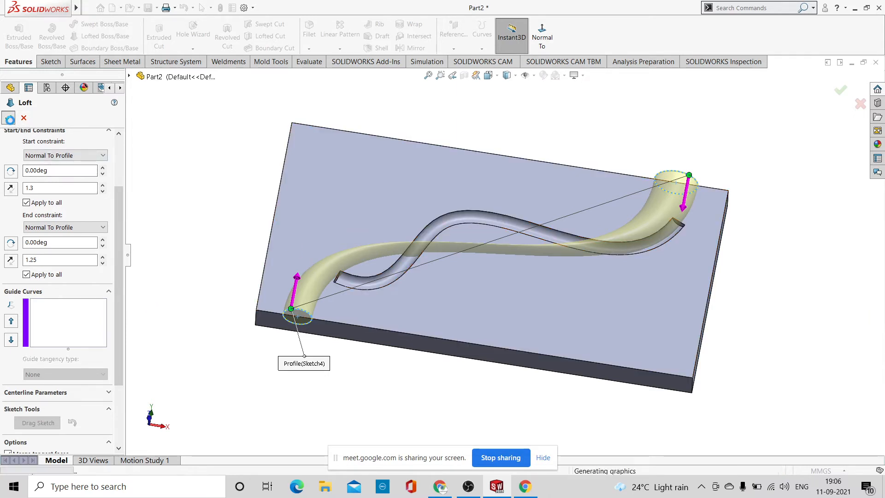
Inspect the lofted boss from several angles and undo it
middle_click_drag(828, 369, 709, 300)
scroll(560, 245, "down", 4)
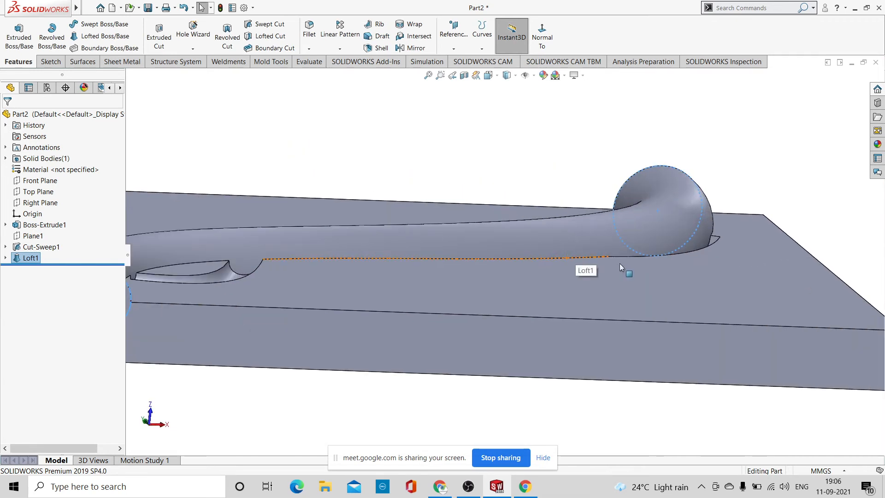
scroll(652, 215, "down", 3)
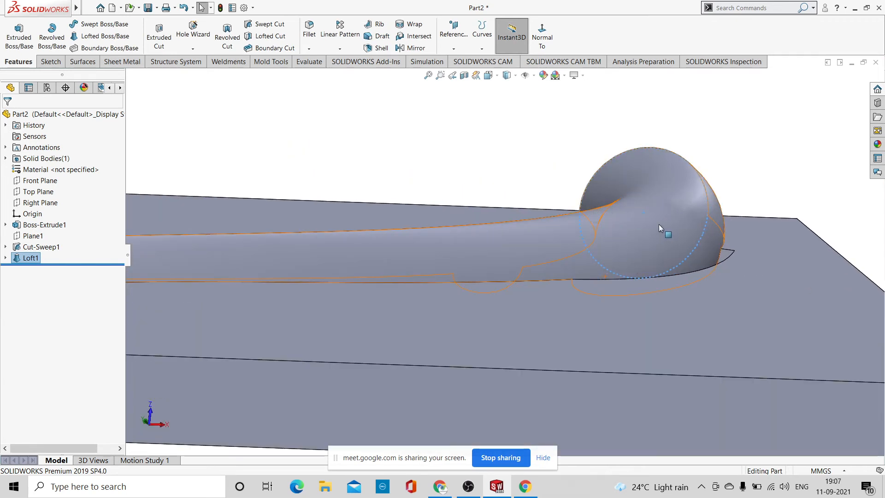
scroll(662, 223, "up", 4)
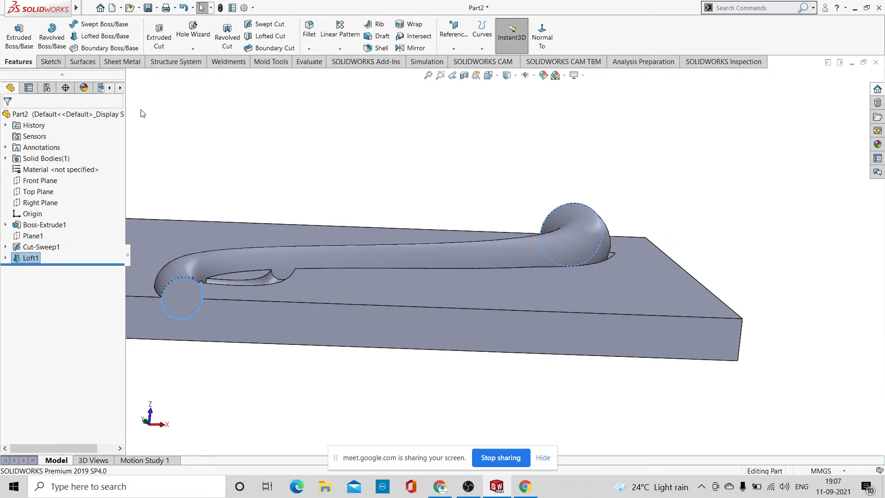
middle_click_drag(712, 208, 673, 257)
middle_click_drag(652, 178, 705, 247)
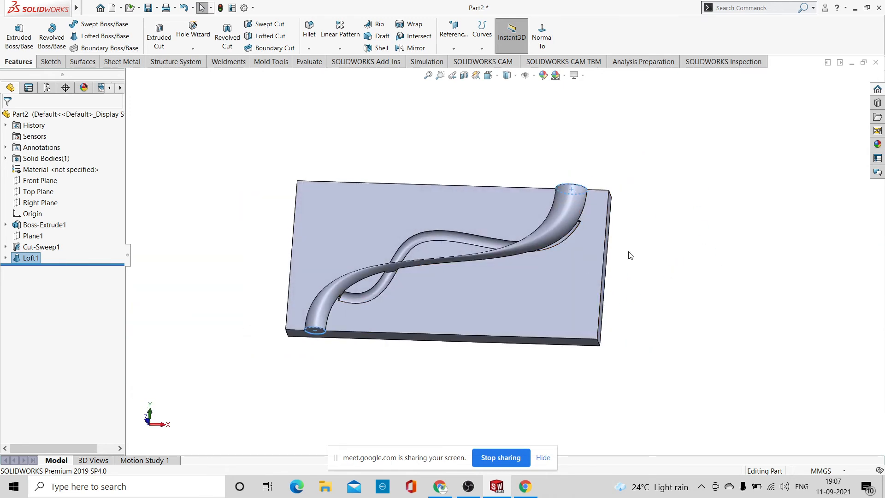
scroll(552, 276, "down", 2)
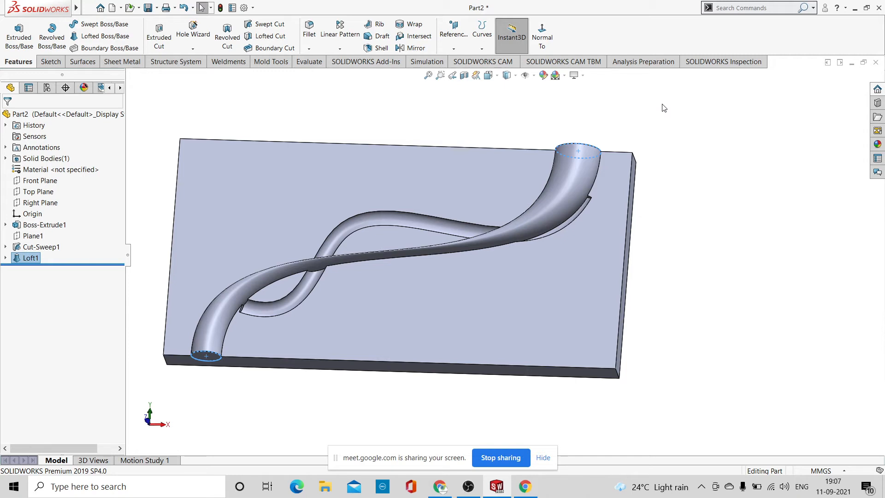
key("ctrl+z")
Start a lofted cut using the 20 mm and 30 mm circles on the plate's opposite side faces as profiles
middle_click_drag(664, 108, 685, 249)
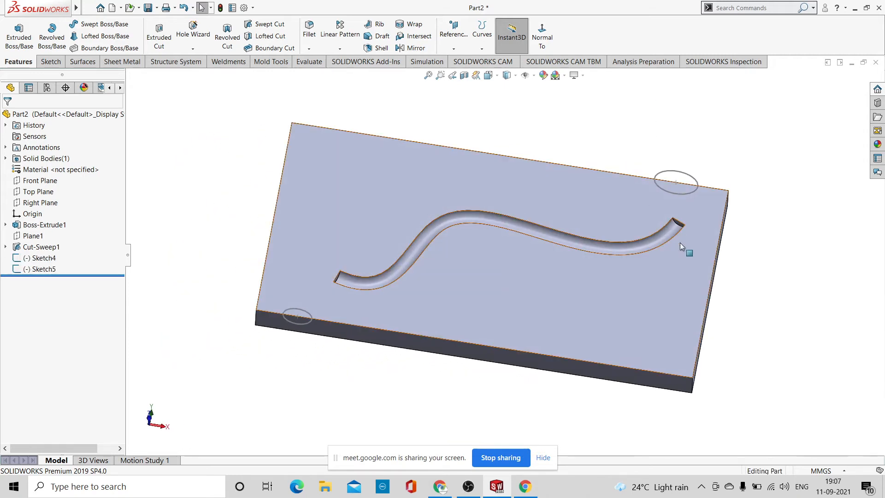
mouse_move(742, 304)
middle_mouse_down()
mouse_move(770, 206)
mouse_move(759, 240)
mouse_move(790, 213)
mouse_move(749, 206)
mouse_move(741, 221)
middle_mouse_up()
scroll(509, 248, "down", 2)
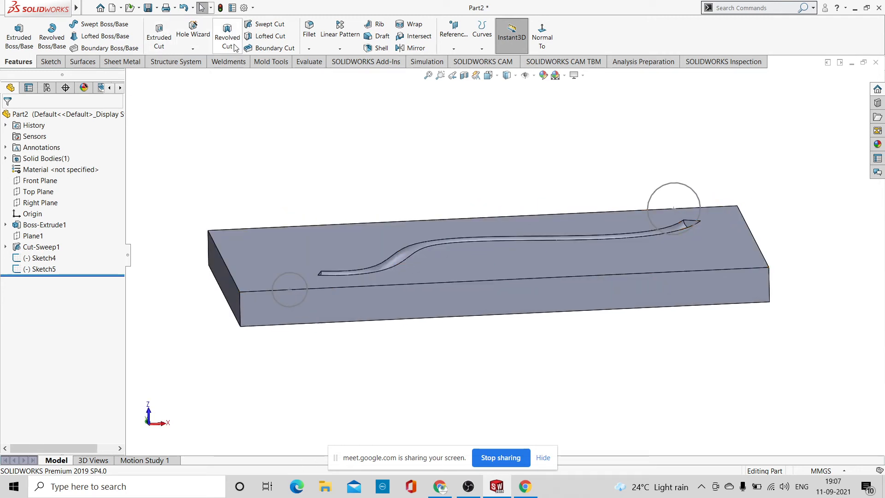
left_click(267, 36)
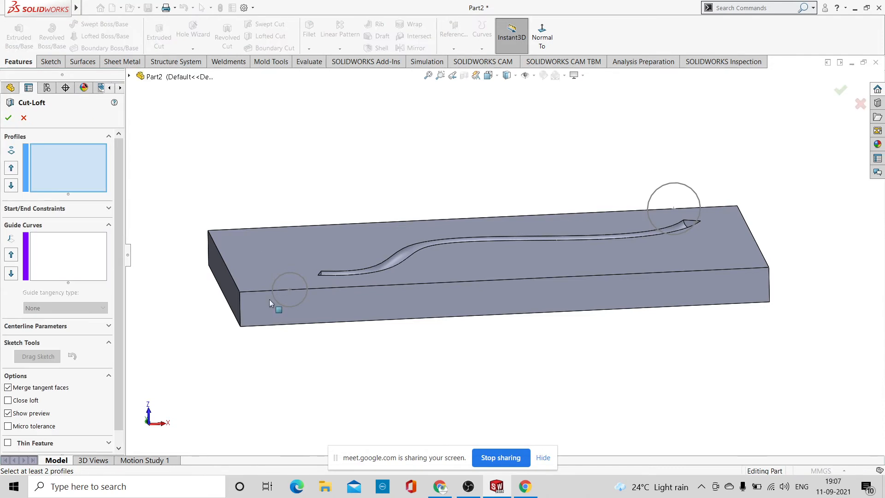
left_click(284, 274)
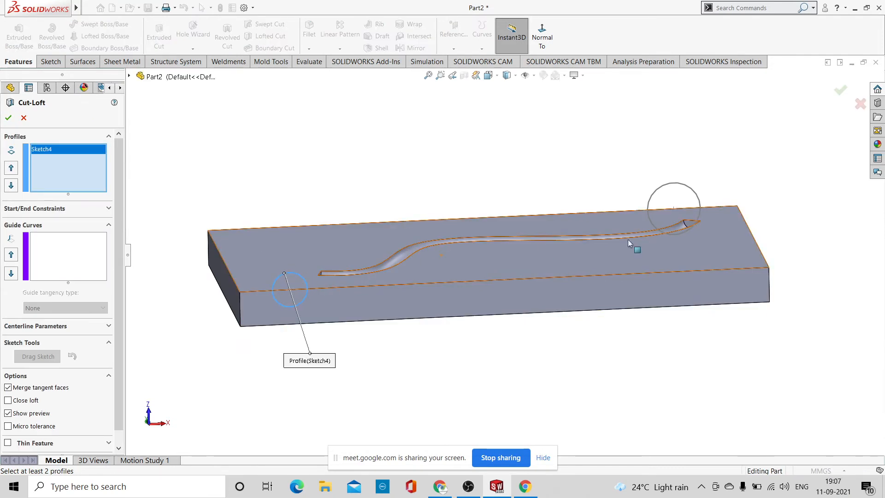
left_click(678, 184)
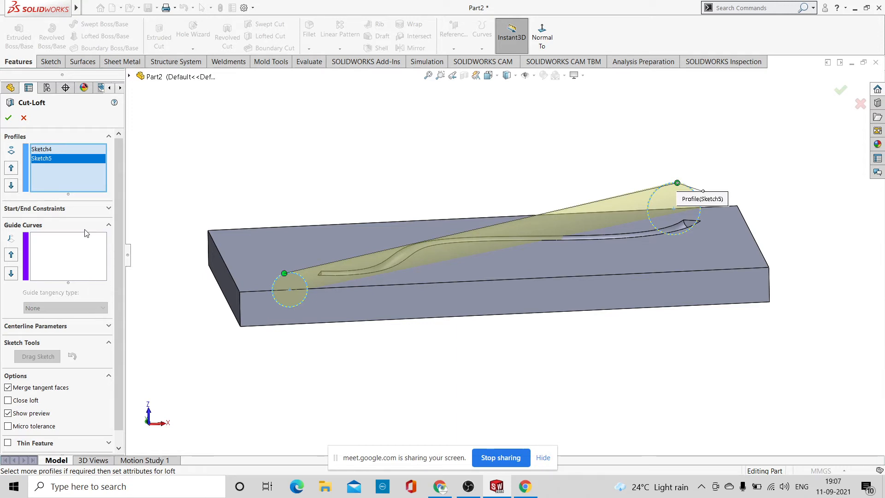
Set the lofted cut's start and end constraints to Normal To Profile and create the cut
left_click(108, 209)
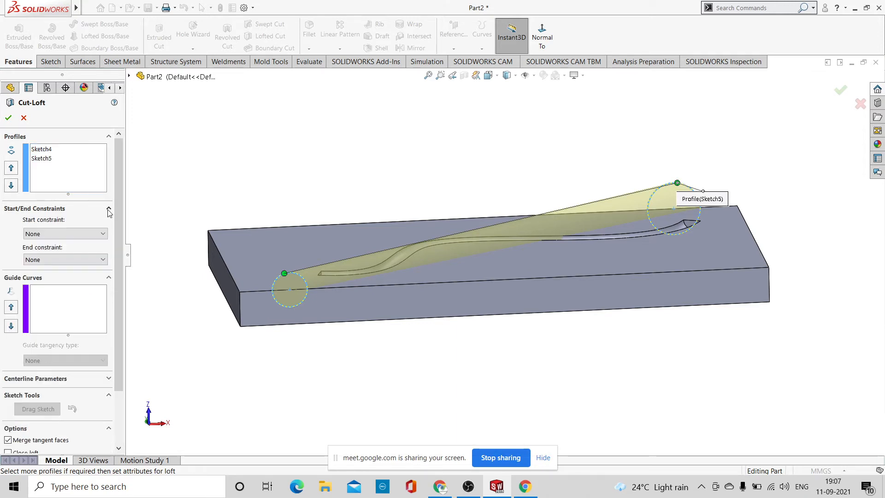
left_click(103, 234)
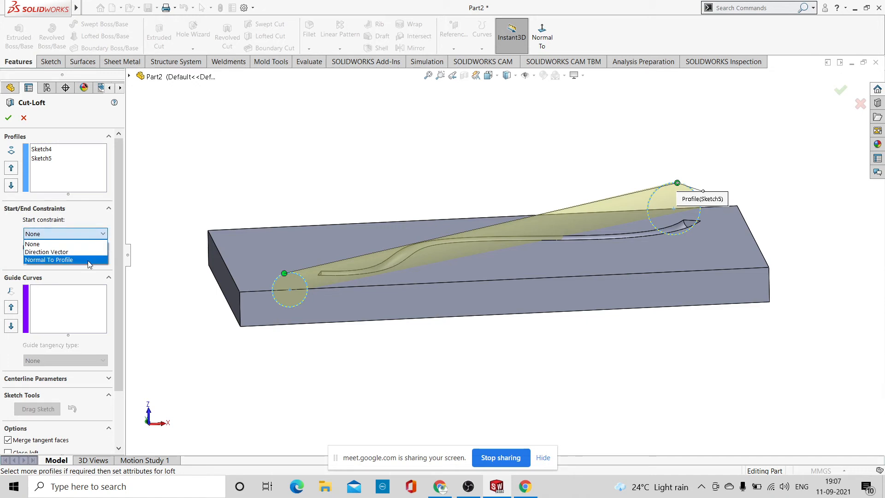
left_click(90, 258)
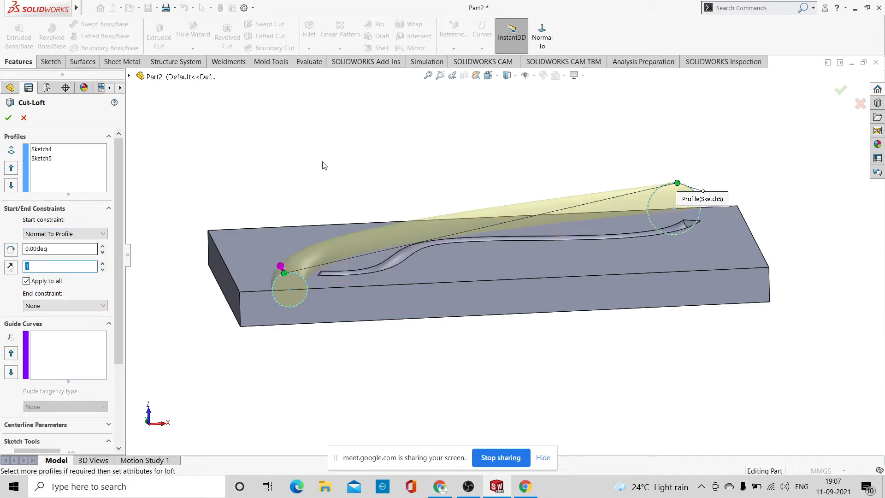
middle_click_drag(325, 166, 339, 242)
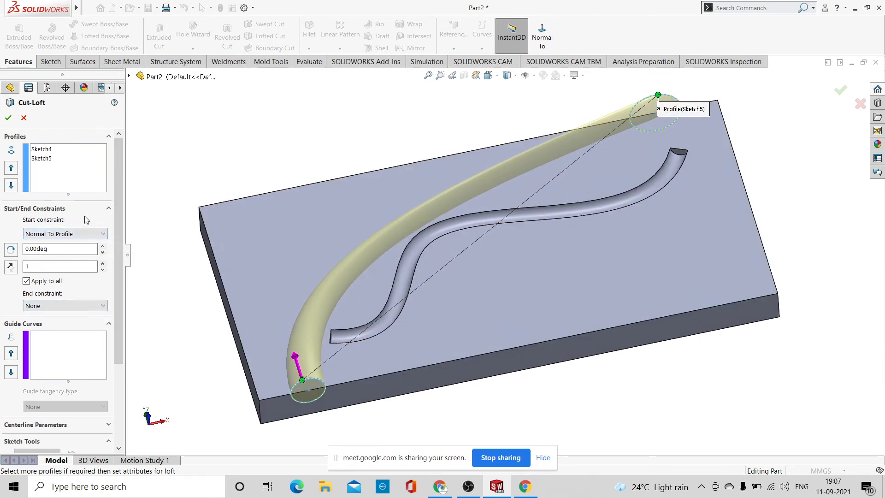
left_click(97, 306)
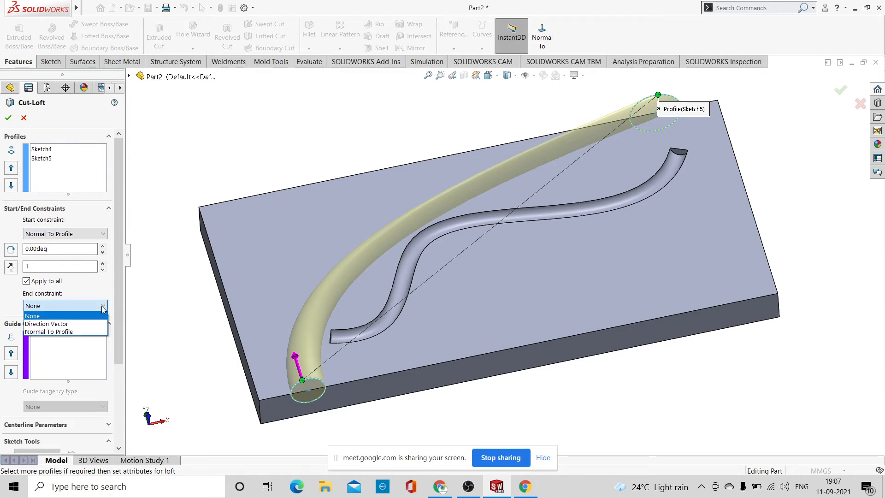
left_click(90, 332)
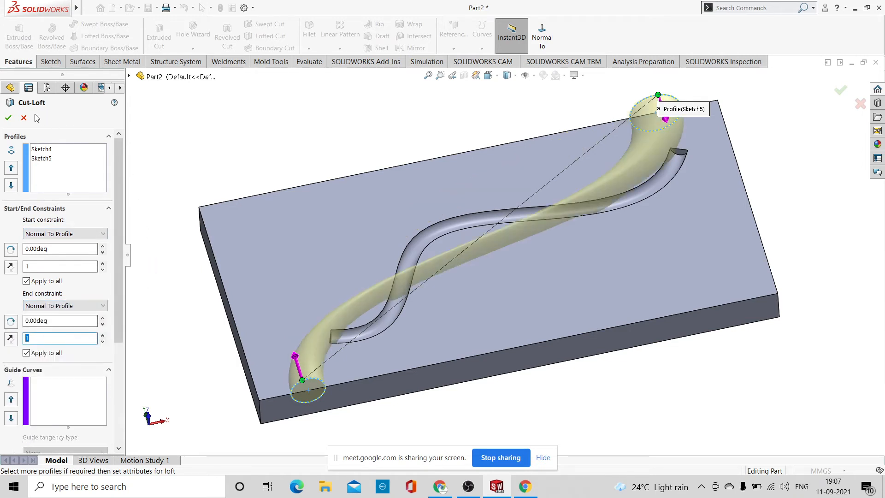
left_click(8, 119)
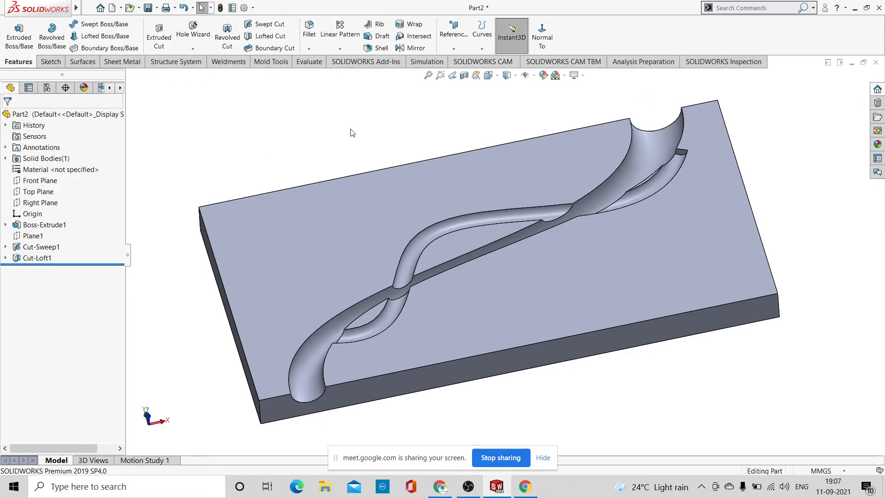
Try hiding the body from a face of the swept groove and undo it
middle_click_drag(619, 459, 665, 403)
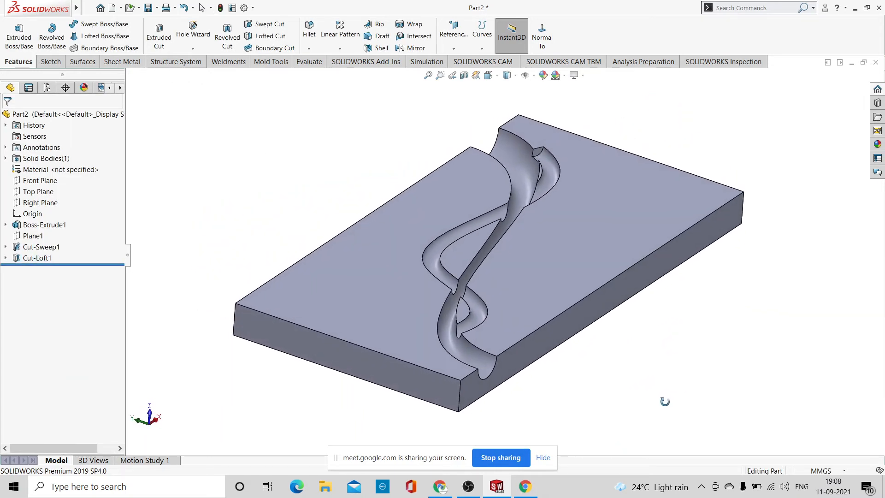
left_click(482, 220)
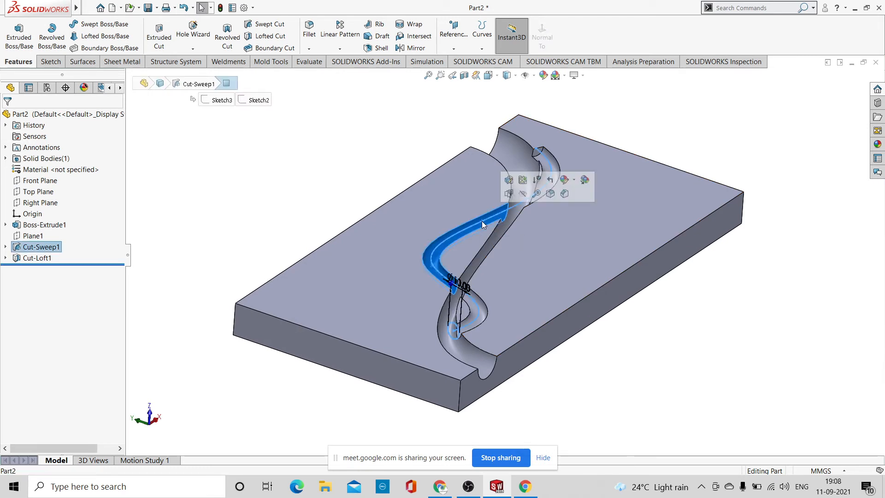
left_click(524, 194)
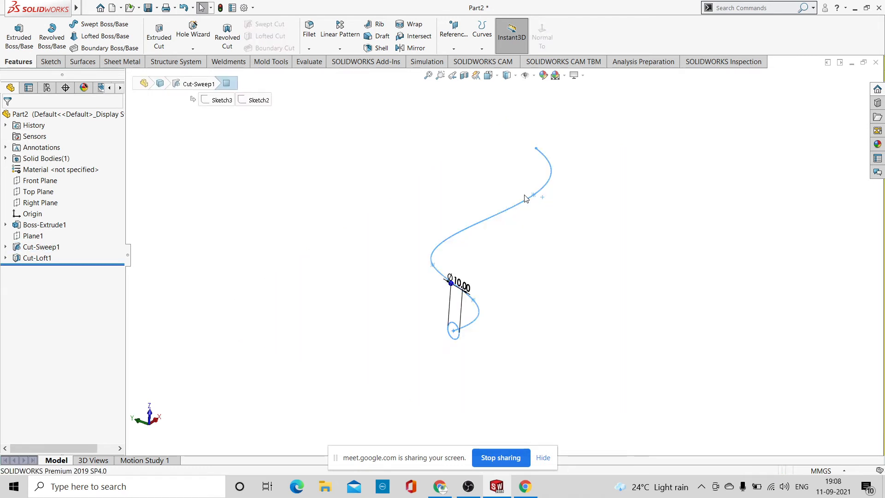
key("ctrl+z")
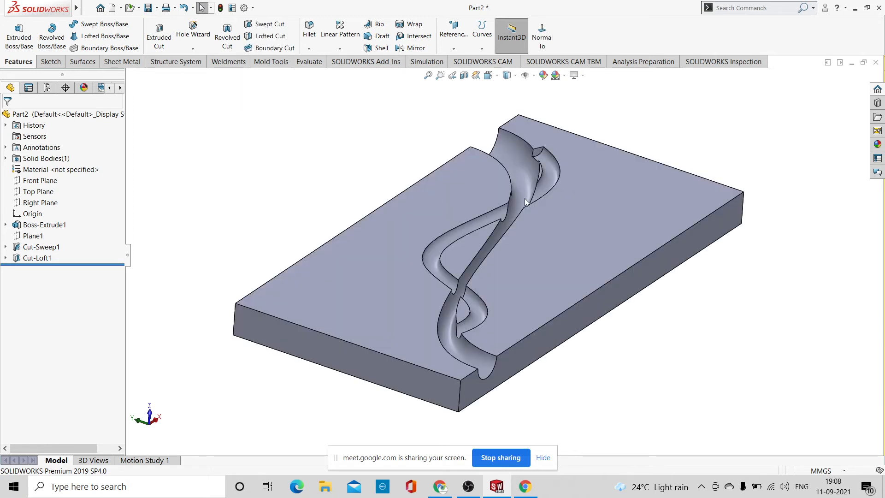
scroll(551, 293, "up", 3)
middle_click_drag(563, 323, 524, 312)
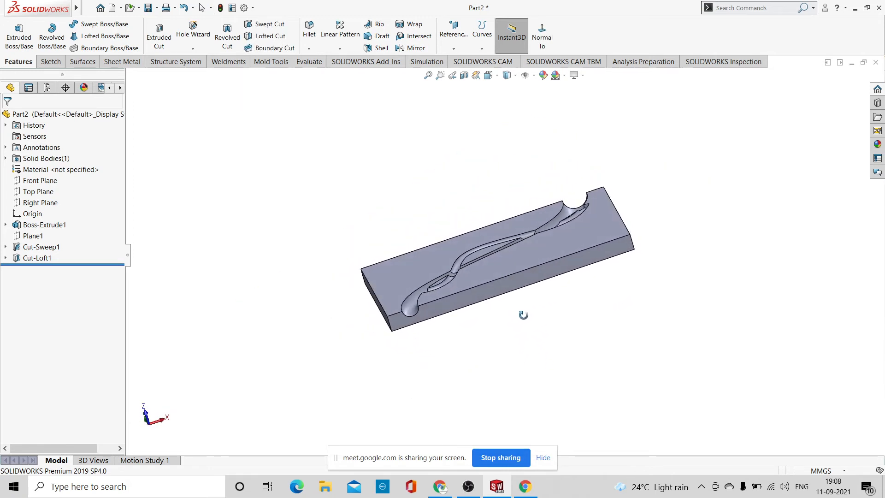
Try hiding the body through the Cut-Sweep1 feature and undo it
left_click(46, 248)
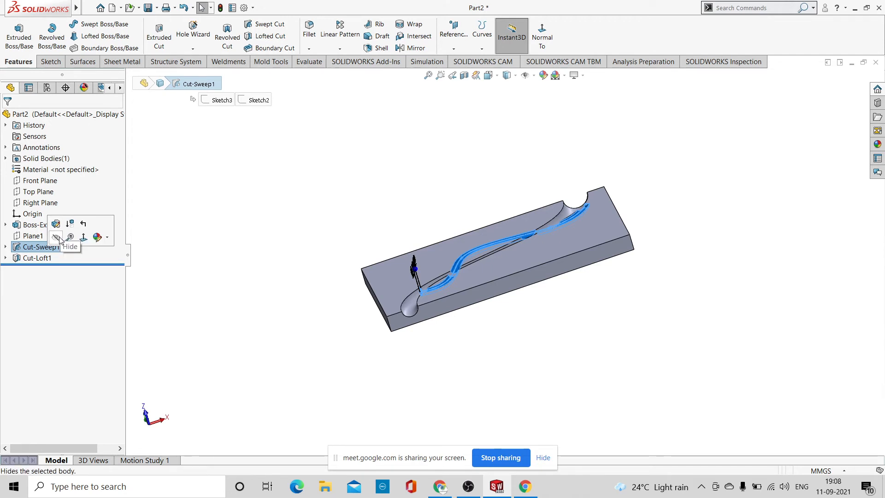
left_click(55, 237)
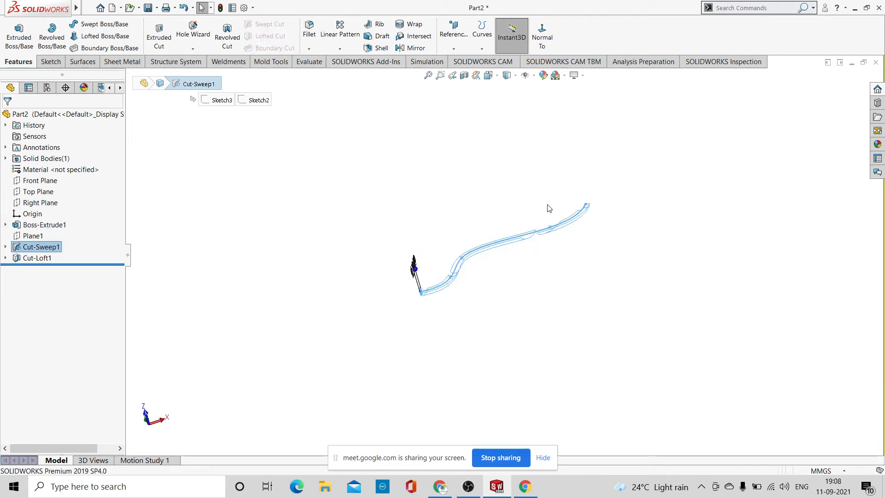
key("ctrl+z")
scroll(594, 253, "down", 4)
scroll(759, 194, "up", 2)
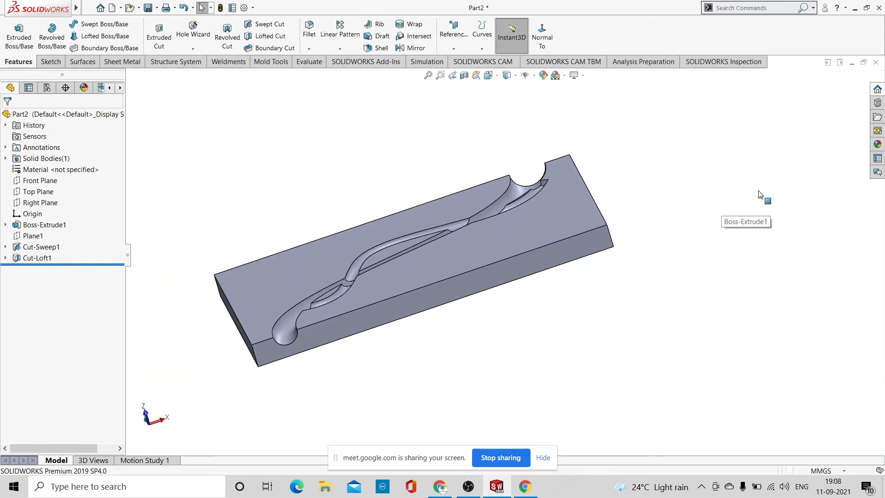
Inspect the lofted cut and the swept groove in the plate from several angles
middle_click_drag(760, 194, 763, 300)
scroll(425, 210, "down", 3)
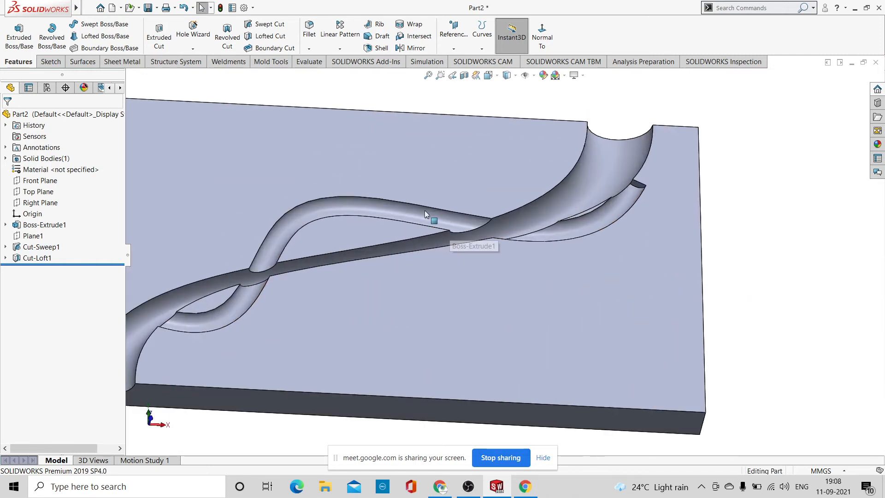
scroll(435, 247, "up", 3)
middle_click_drag(632, 183, 687, 172)
scroll(532, 234, "down", 3)
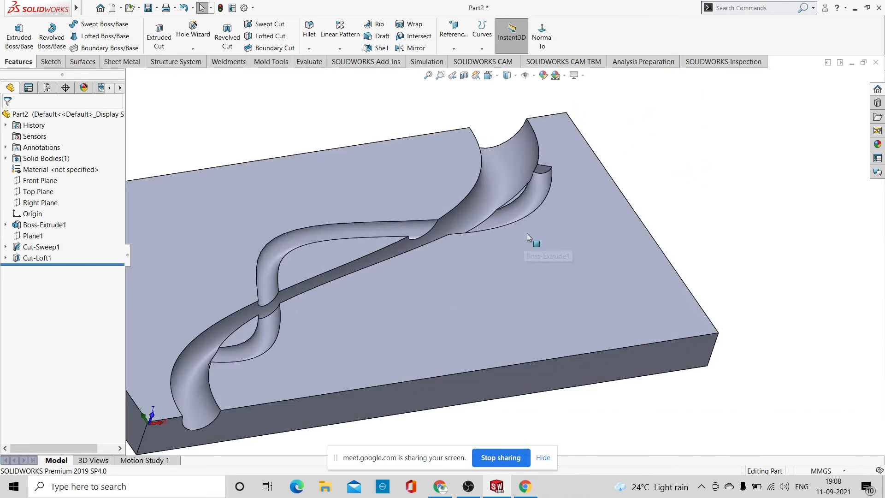
scroll(530, 215, "up", 3)
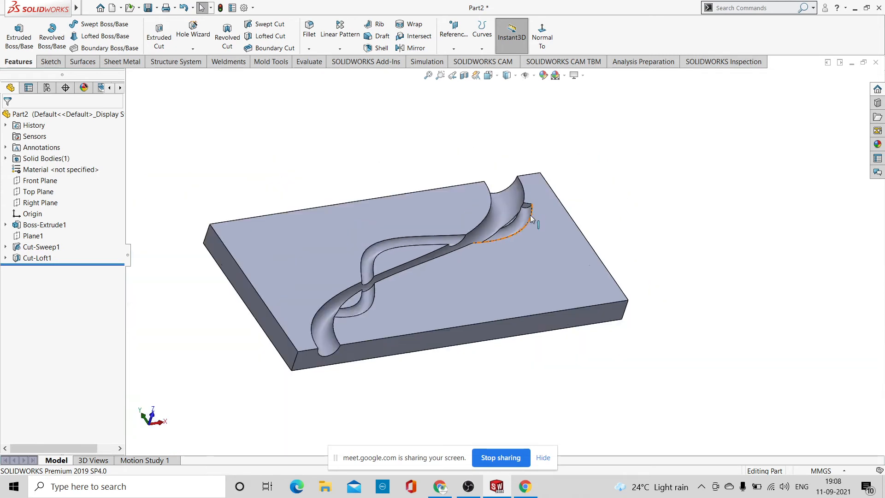
scroll(530, 215, "up", 1)
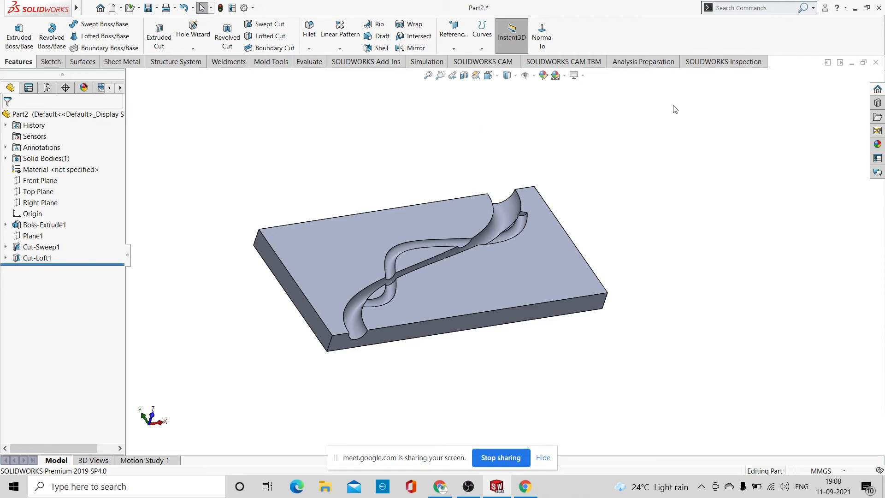
Undo the cuts, circle sketches, groove path and plate extrusion back to the 300 x 150 mm rectangle sketch, and exit the sketch
key("ctrl+z")
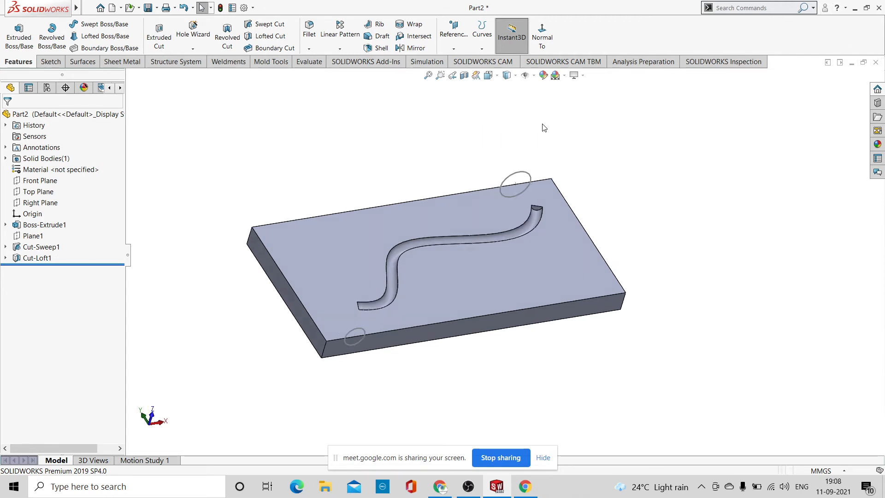
key("ctrl+z")
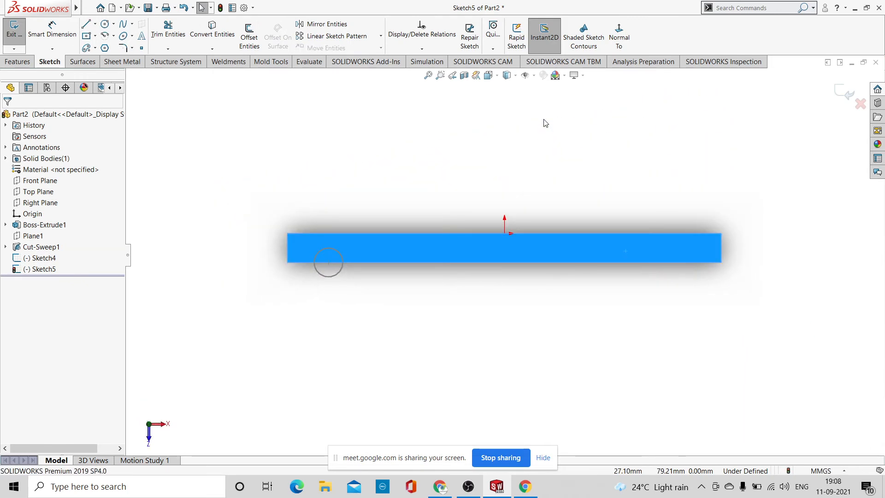
key("ctrl+z")
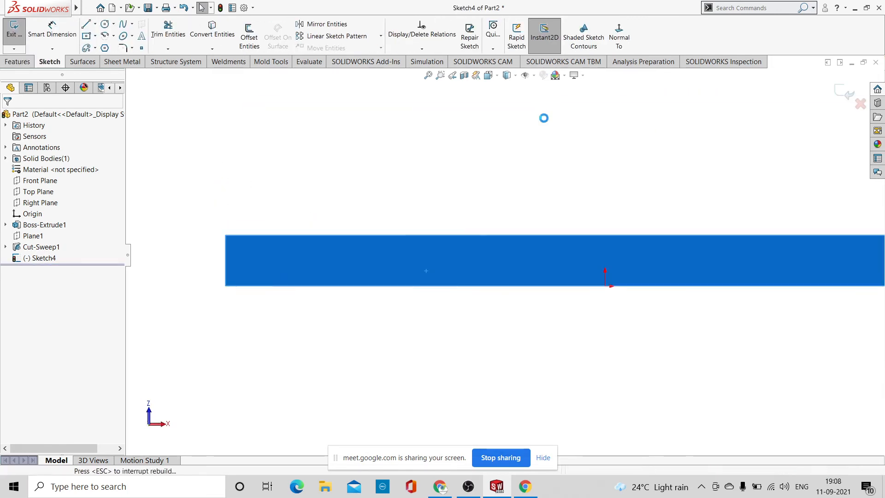
key("ctrl+z")
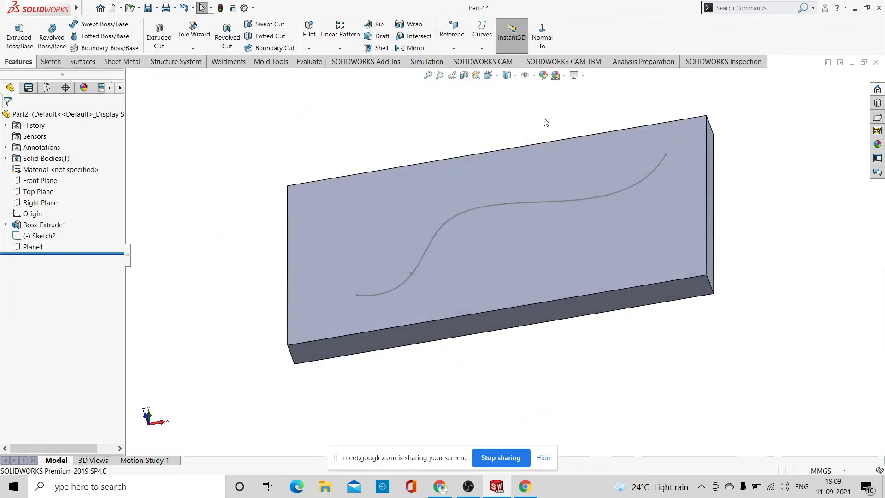
key("ctrl+z")
key("ctrl+z")
key("ctrl+z")
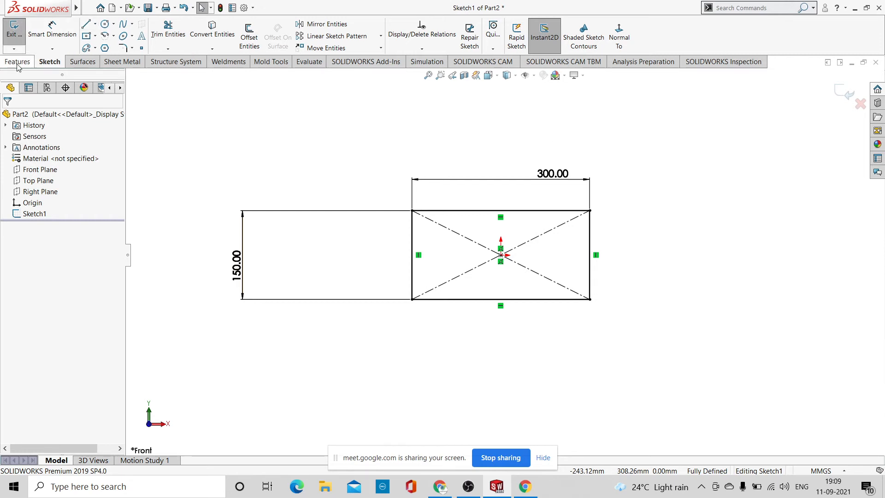
left_click(847, 94)
key("z")
mouse_move(573, 334)
middle_mouse_down()
mouse_move(702, 300)
mouse_move(510, 347)
middle_mouse_up()
Create three reference planes parallel to the Front Plane, spaced 100 mm apart
left_click(41, 171)
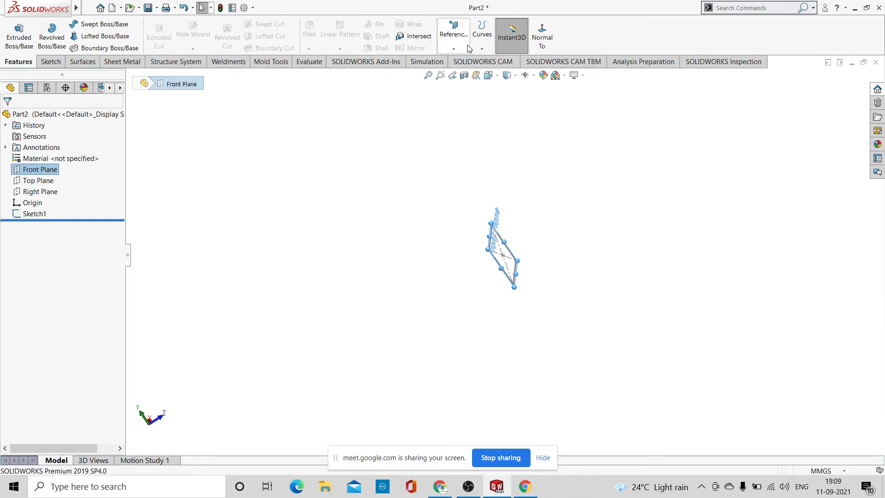
left_click(454, 49)
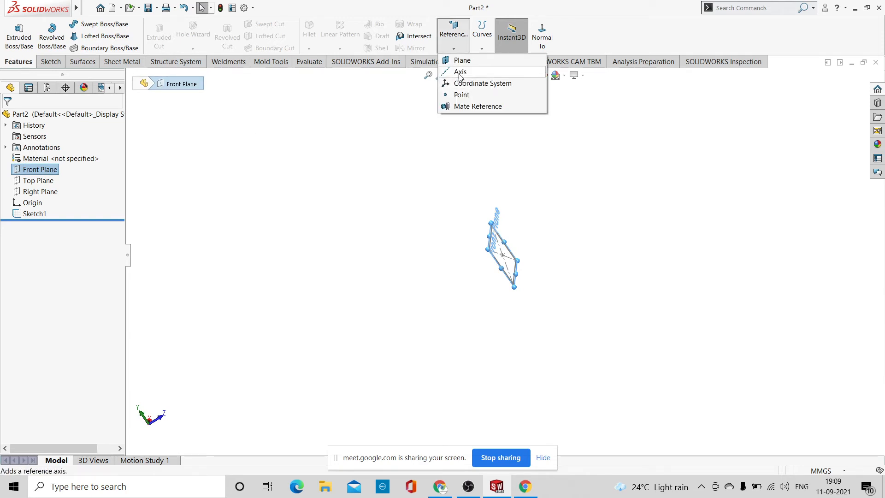
left_click(462, 61)
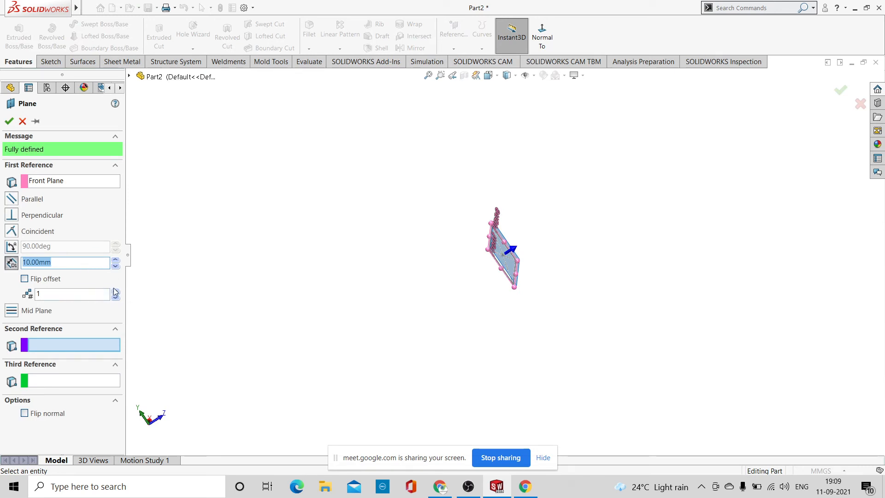
left_click(116, 260)
left_click(116, 260)
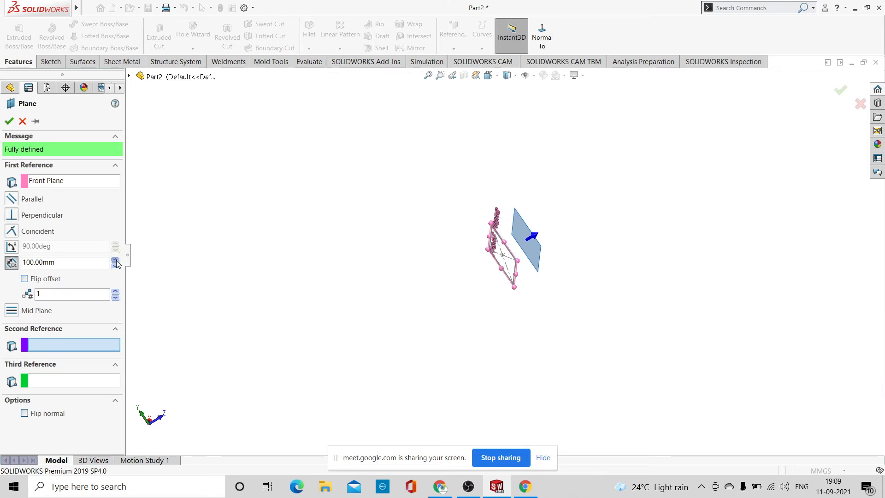
left_click(116, 260)
left_click(116, 267)
left_click(116, 292)
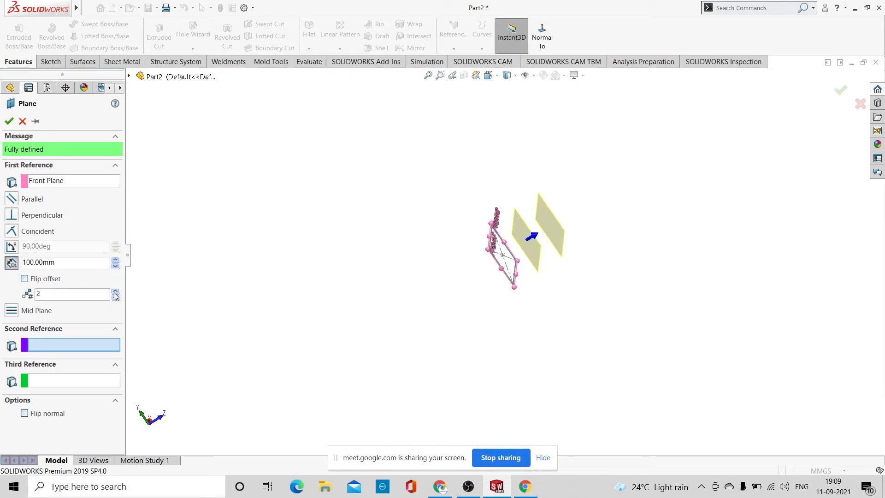
left_click(116, 291)
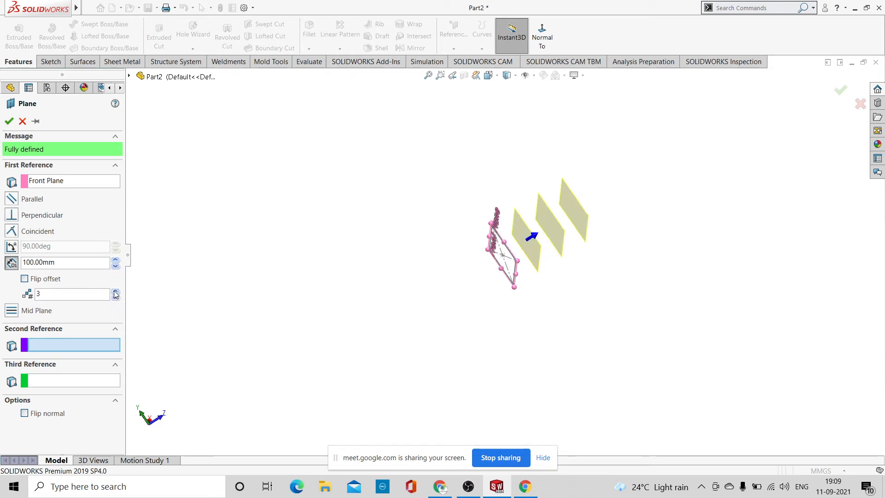
left_click(9, 121)
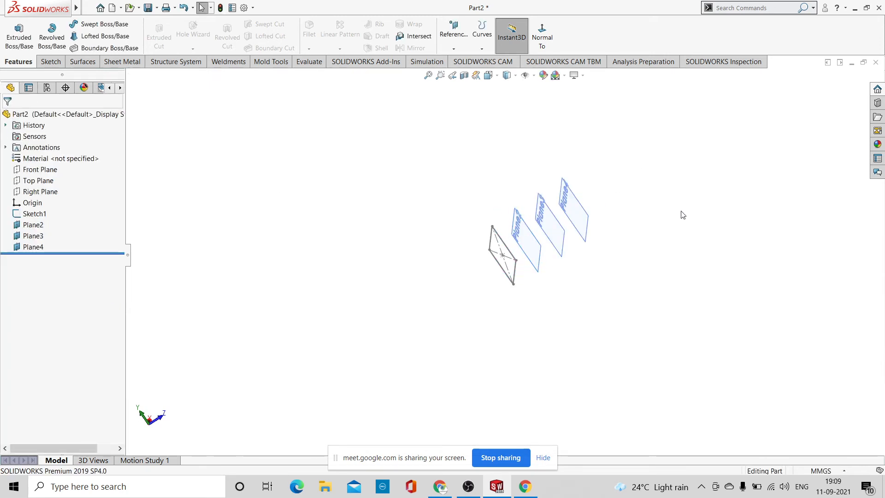
Sketch a circle of about 22 mm radius centred on the origin on Plane2, and exit the sketch
mouse_move(682, 213)
middle_mouse_down()
mouse_move(643, 297)
mouse_move(687, 217)
mouse_move(679, 237)
middle_mouse_up()
scroll(678, 237, "down", 8)
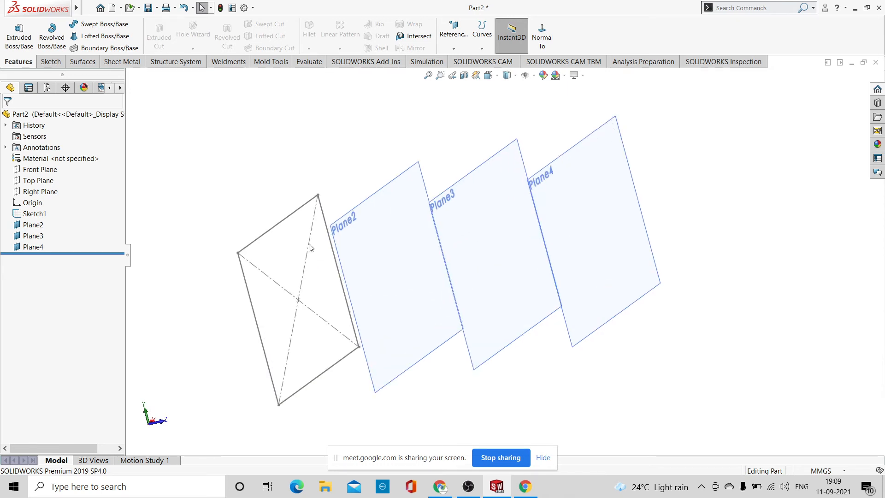
left_click(386, 246)
left_click(426, 219)
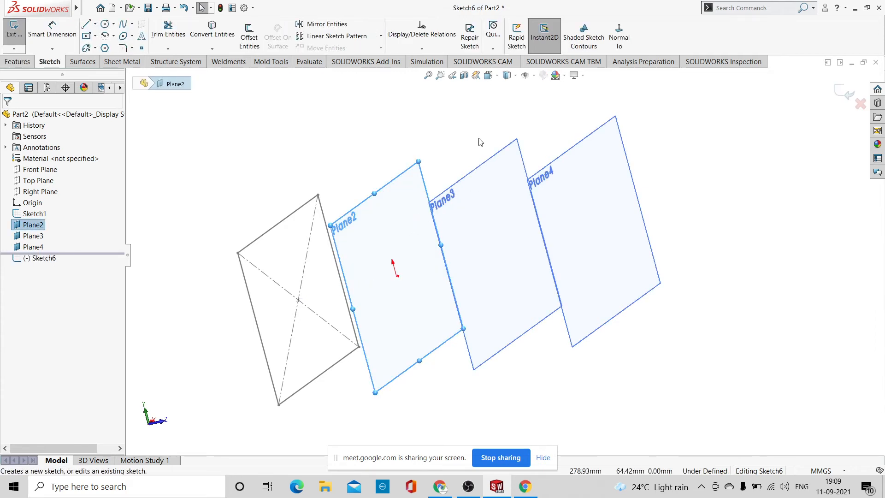
left_click(619, 37)
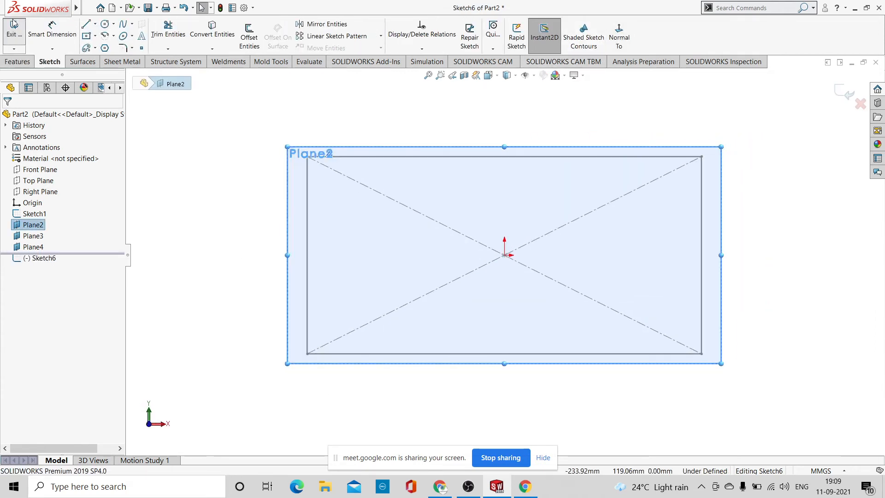
left_click(105, 23)
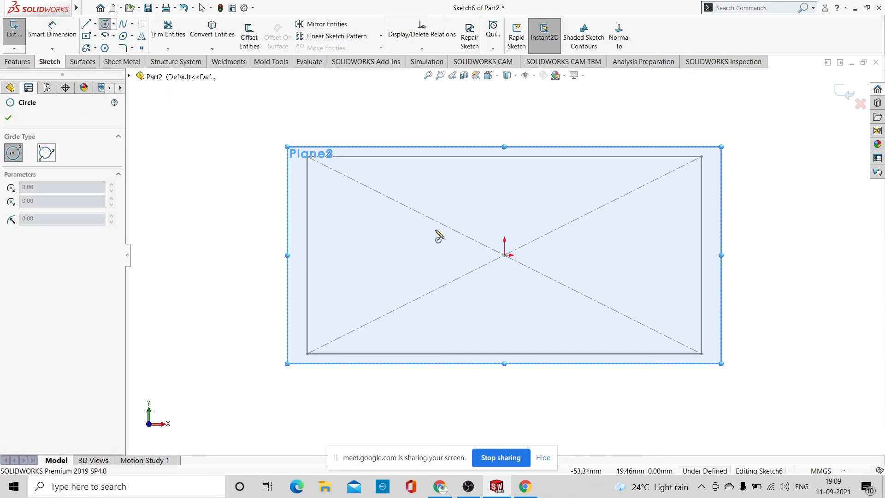
left_click(504, 255)
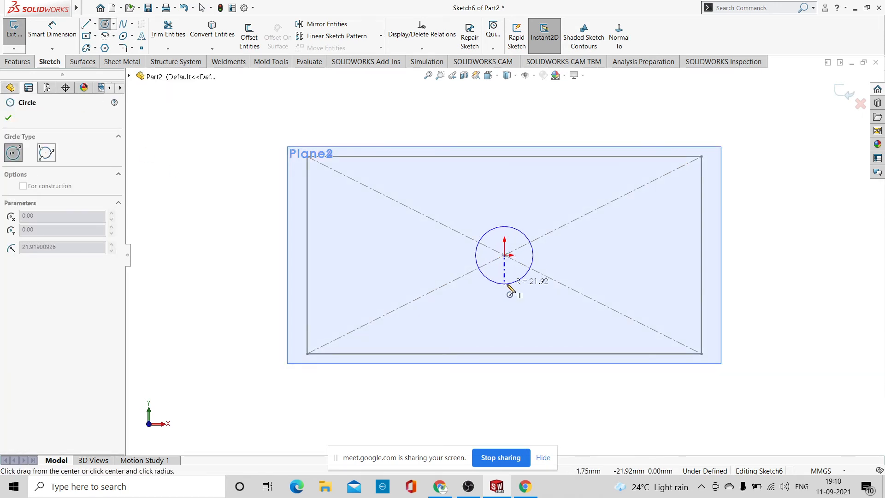
left_click(508, 286)
right_click(413, 121)
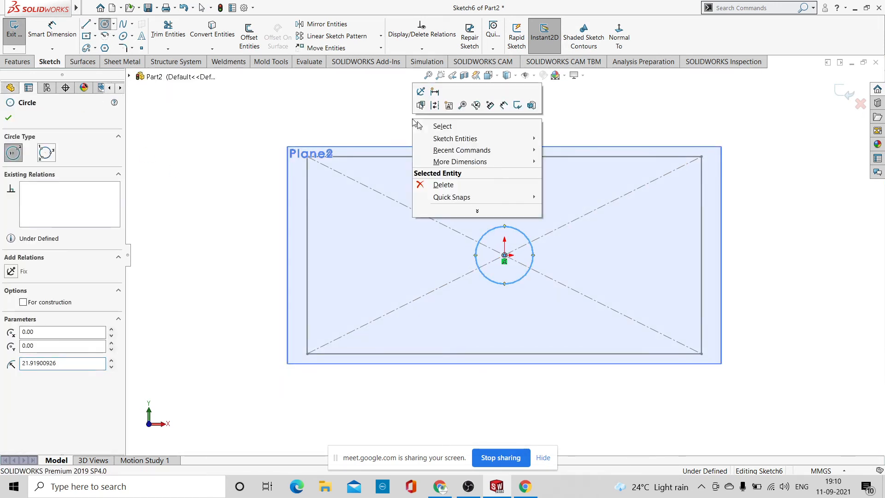
left_click(441, 127)
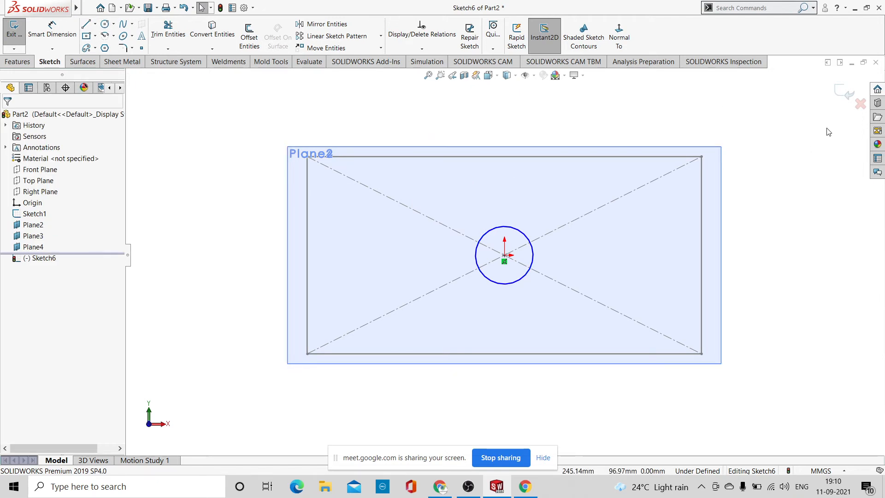
left_click(840, 98)
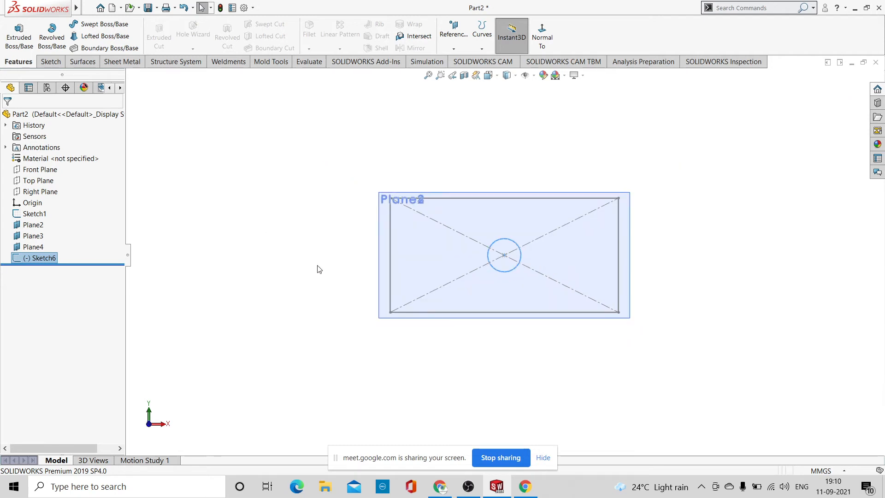
Sketch a three-sided polygon centred on the origin on Plane3 with an inscribed circle about 75 mm in diameter, and exit the sketch
middle_click_drag(318, 268, 392, 351)
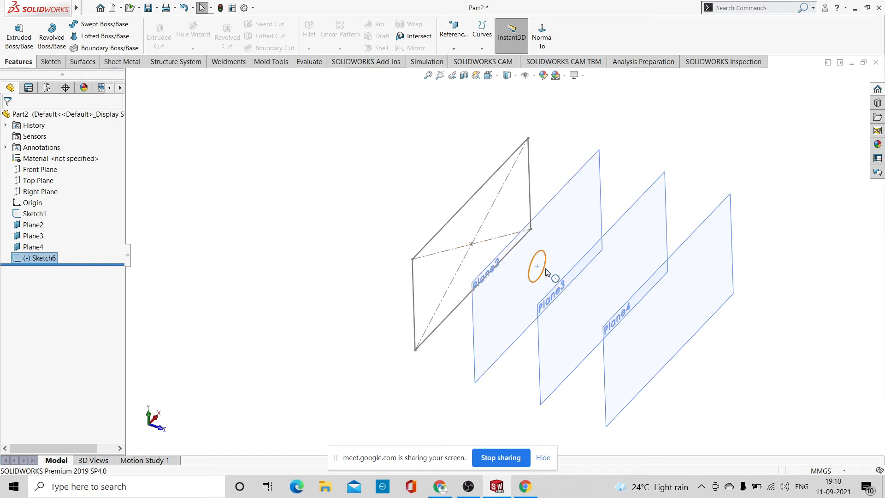
left_click(644, 252)
left_click(691, 205)
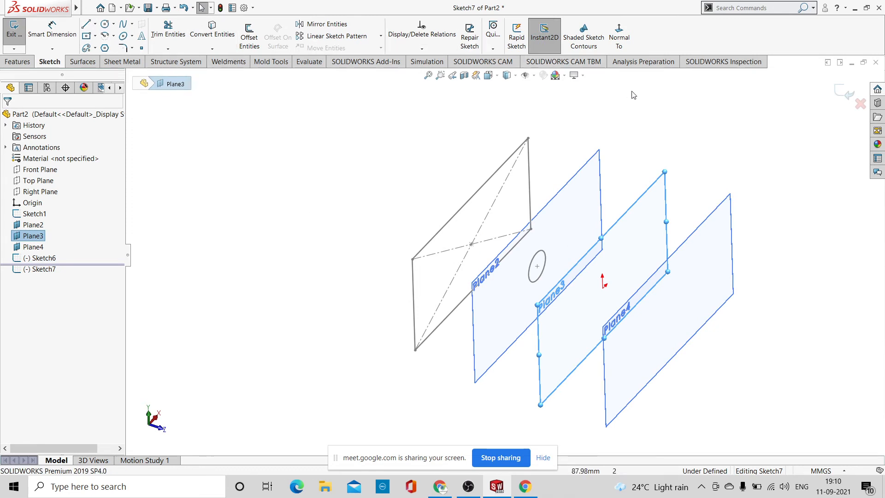
left_click(618, 37)
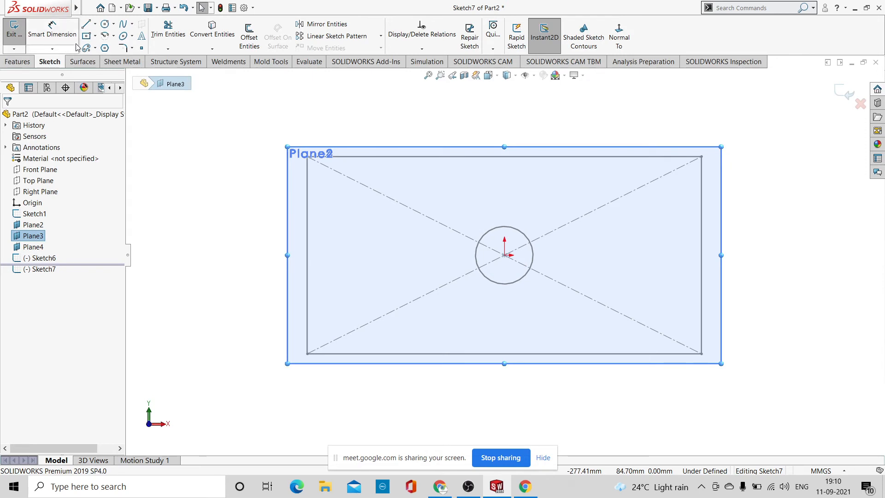
left_click(105, 48)
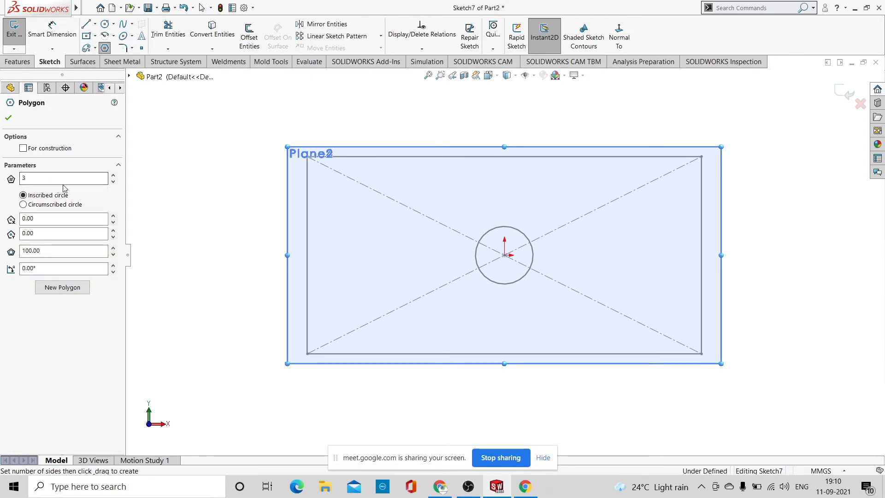
left_click(504, 255)
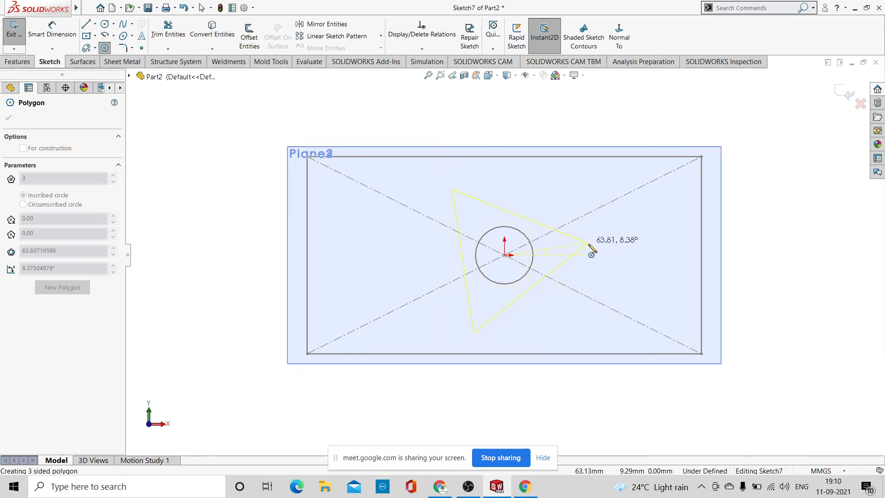
left_click(602, 247)
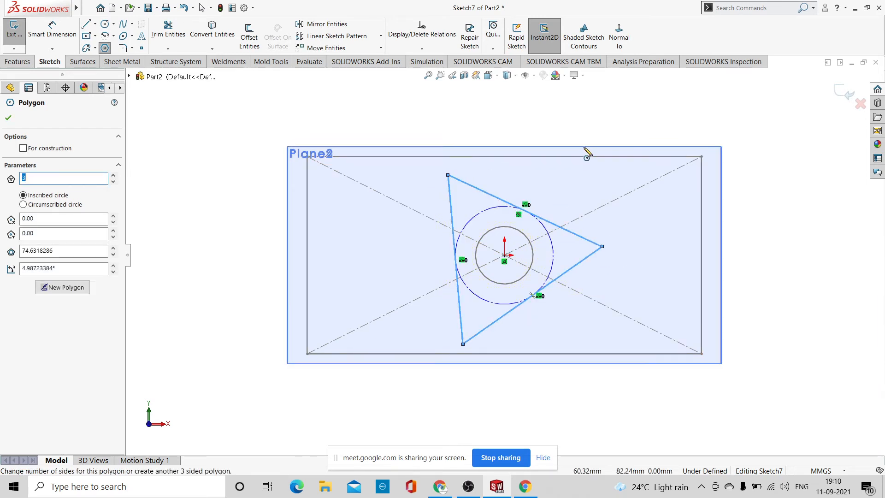
left_click(847, 94)
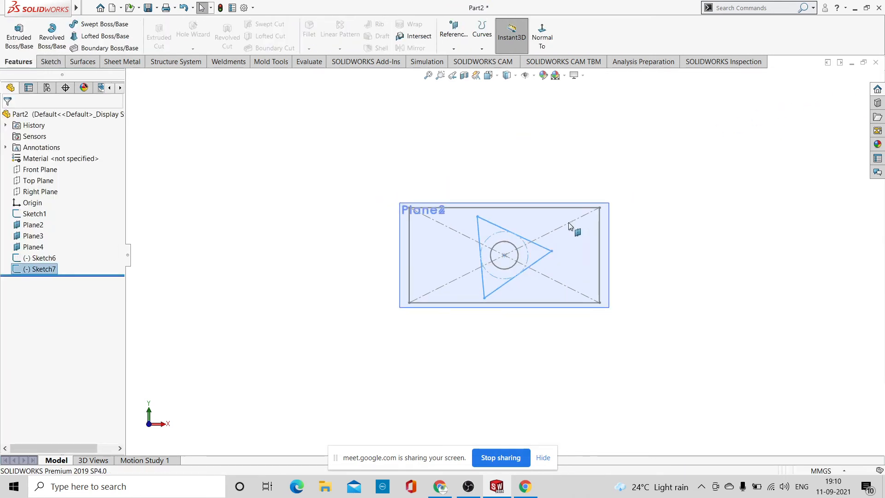
Sketch a six-sided polygon centred on the origin on Plane4 with an inscribed circle about 210 mm in diameter, and exit the sketch
left_click(286, 228)
mouse_move(286, 227)
middle_mouse_down()
mouse_move(316, 241)
mouse_move(347, 326)
mouse_move(339, 316)
middle_mouse_up()
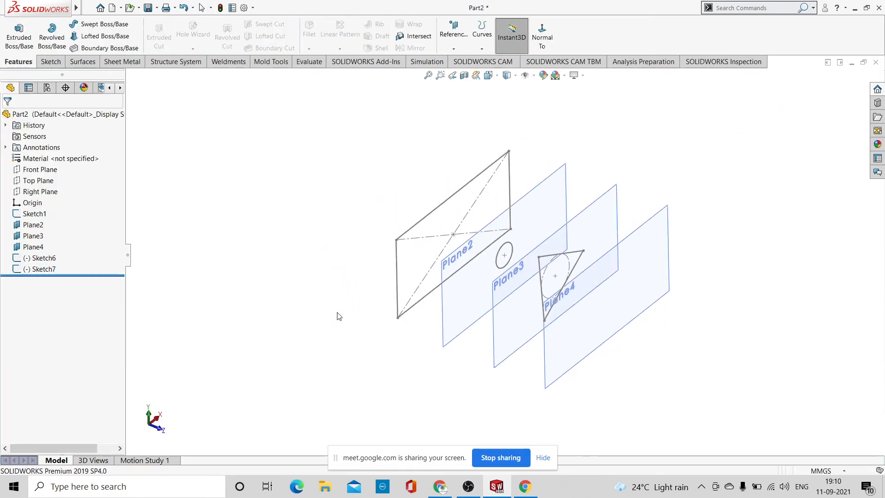
left_click(670, 280)
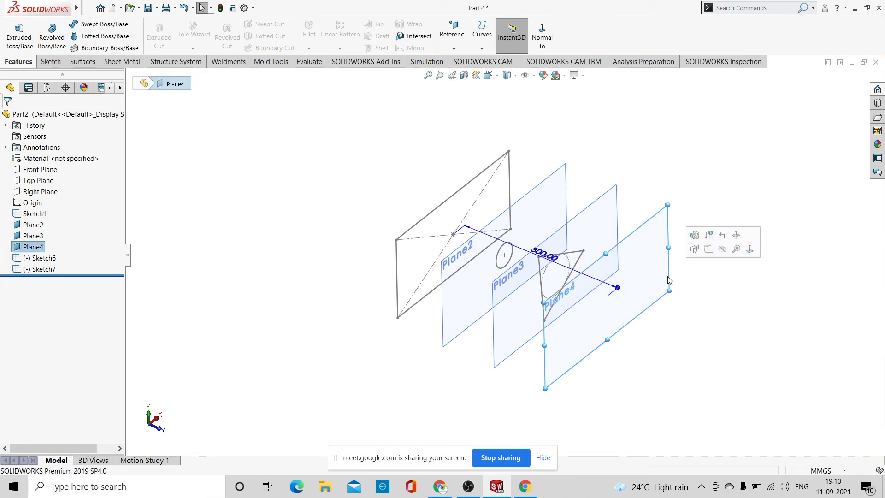
left_click(709, 248)
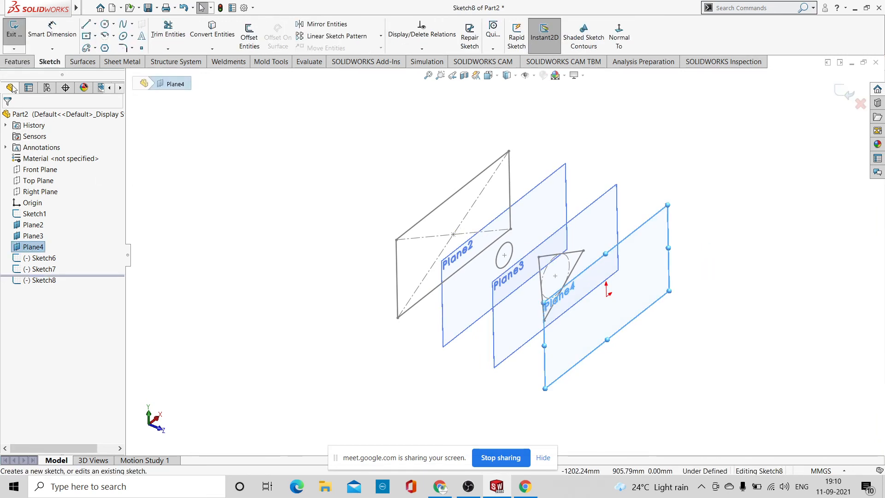
left_click(619, 37)
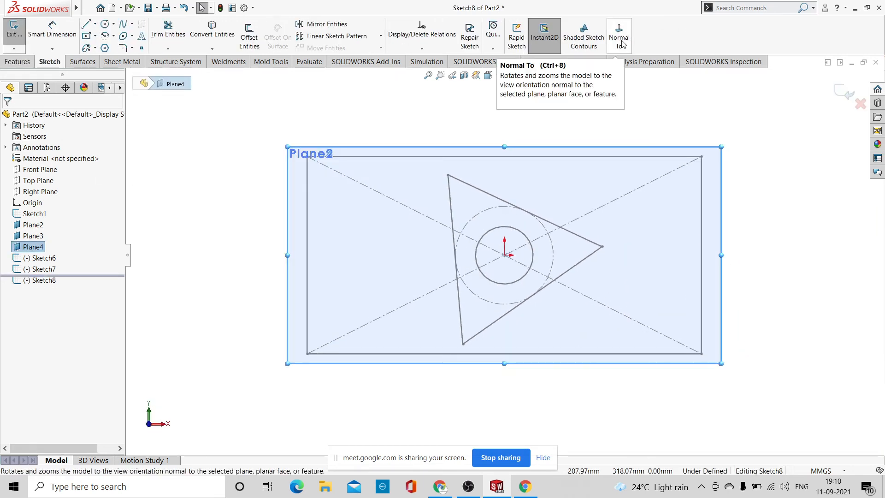
left_click(105, 48)
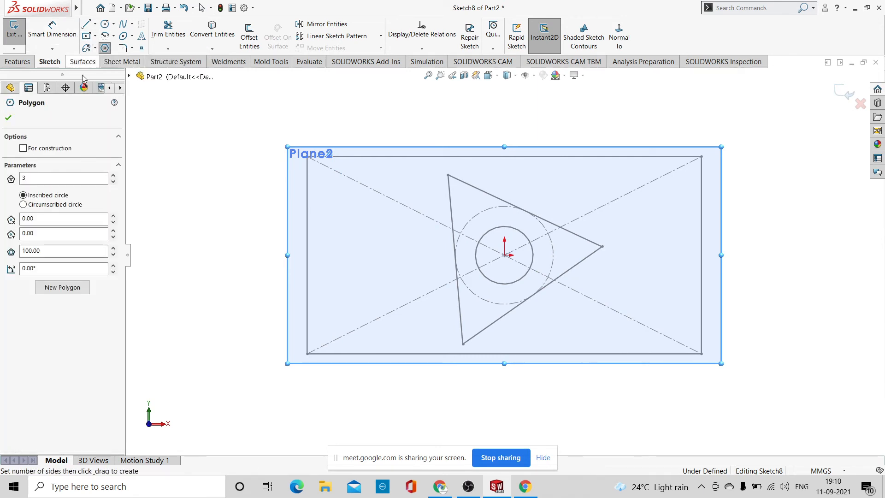
left_click(113, 176)
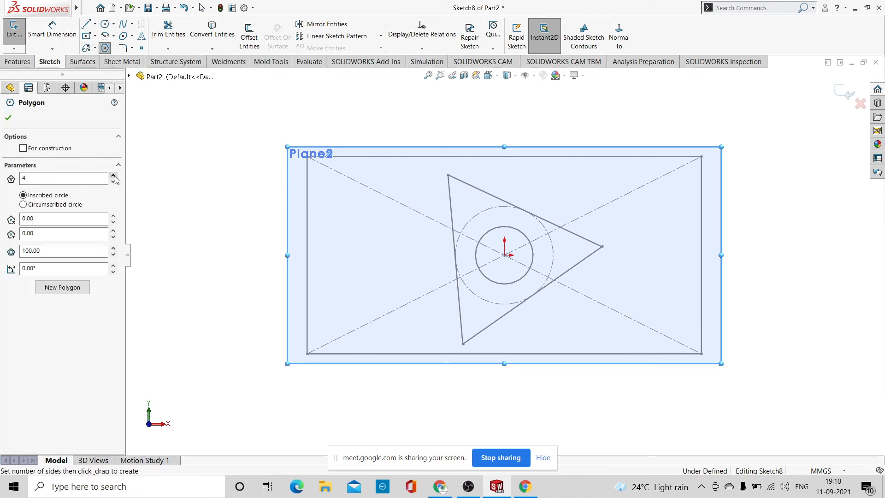
left_click(113, 176)
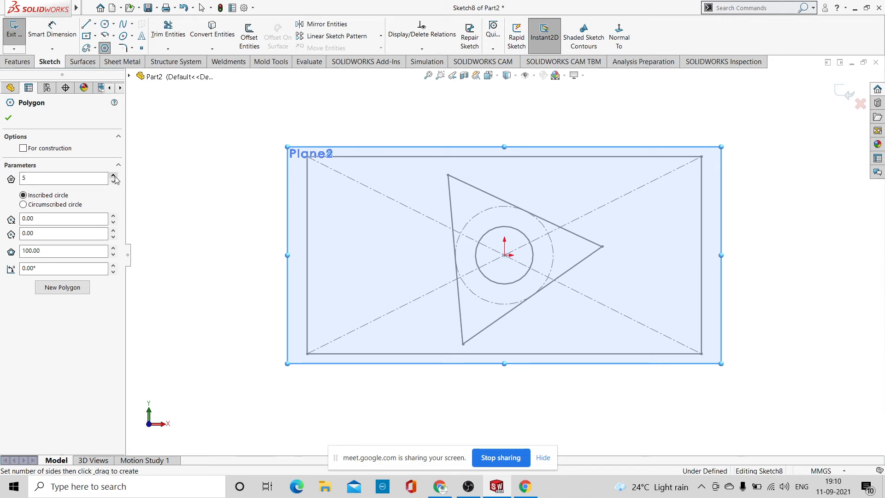
left_click(505, 255)
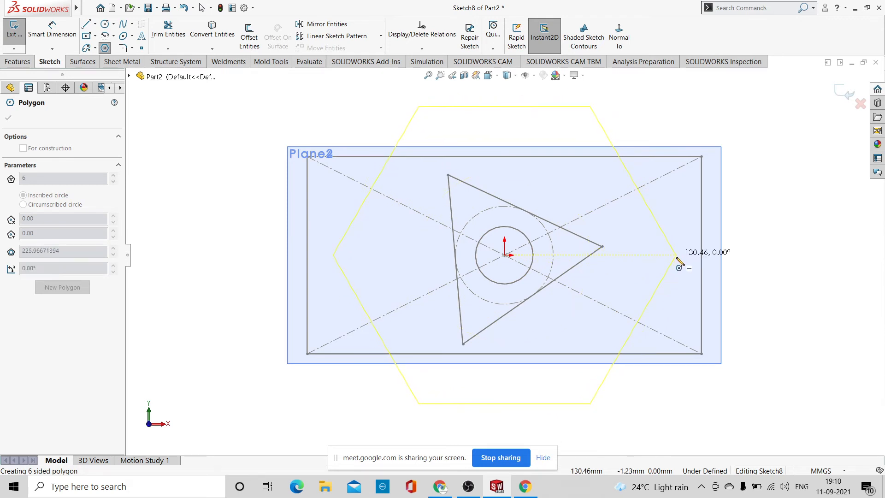
left_click(666, 253)
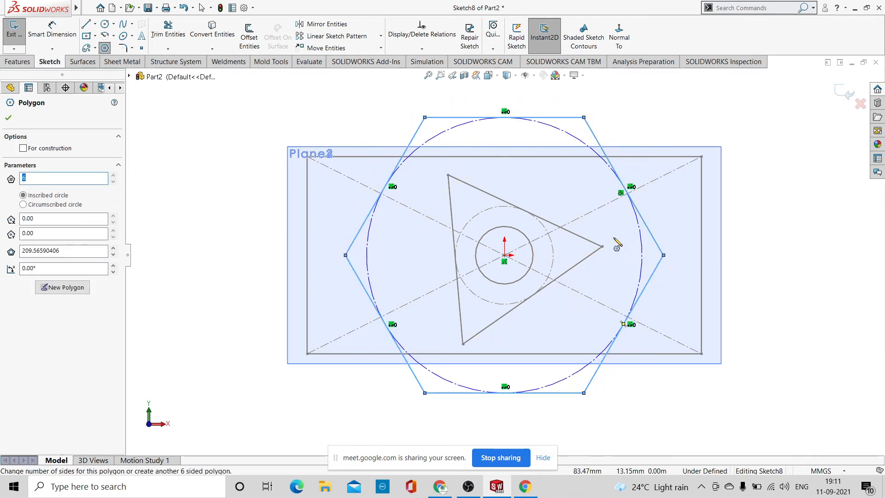
right_click(723, 119)
left_click(753, 121)
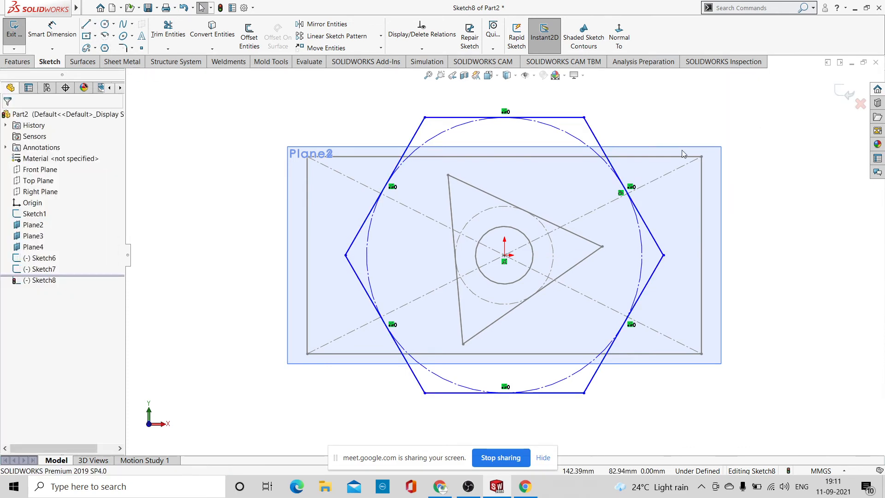
key("f")
left_click(835, 90)
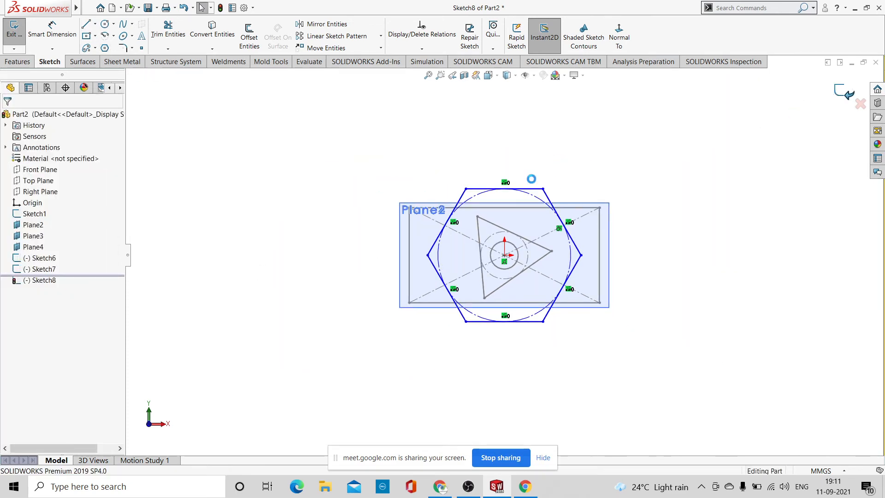
mouse_move(232, 226)
middle_mouse_down()
mouse_move(283, 237)
mouse_move(338, 326)
mouse_move(294, 307)
mouse_move(318, 271)
mouse_move(322, 290)
mouse_move(353, 323)
middle_mouse_up()
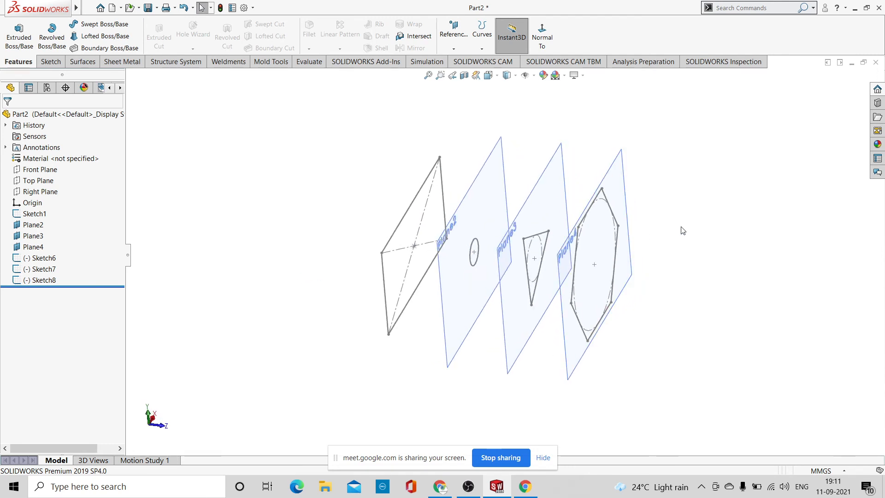
scroll(715, 234, "down", 3)
scroll(701, 240, "up", 5)
scroll(350, 324, "down", 1)
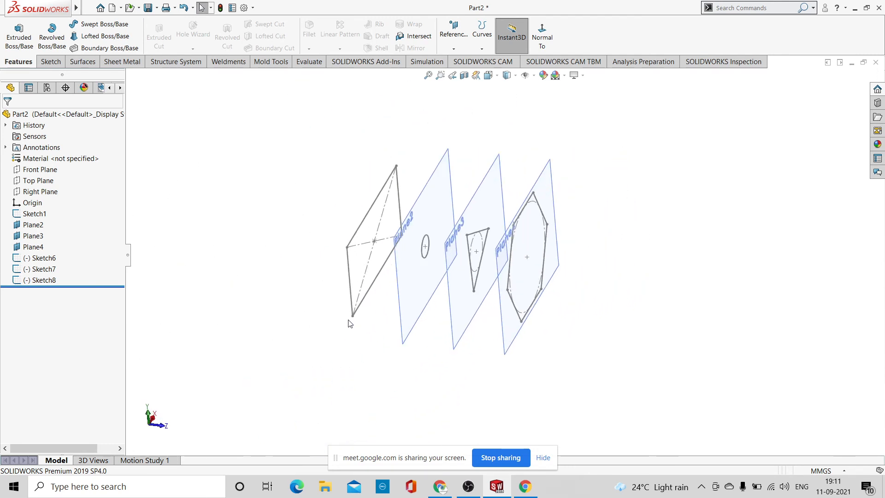
Start a loft through the rectangle, circle, triangle and hexagon sketches, and move the hexagon's connector point to the corner aligned with the triangle's connector
scroll(350, 323, "down", 1)
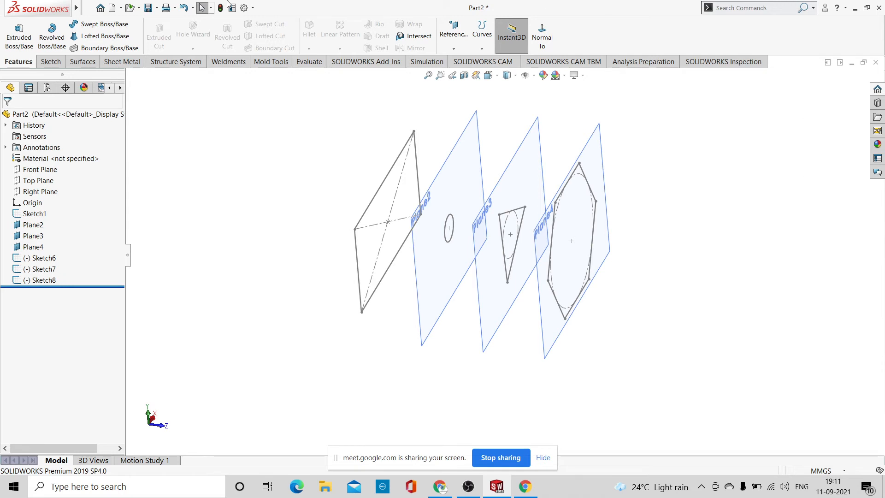
left_click(95, 39)
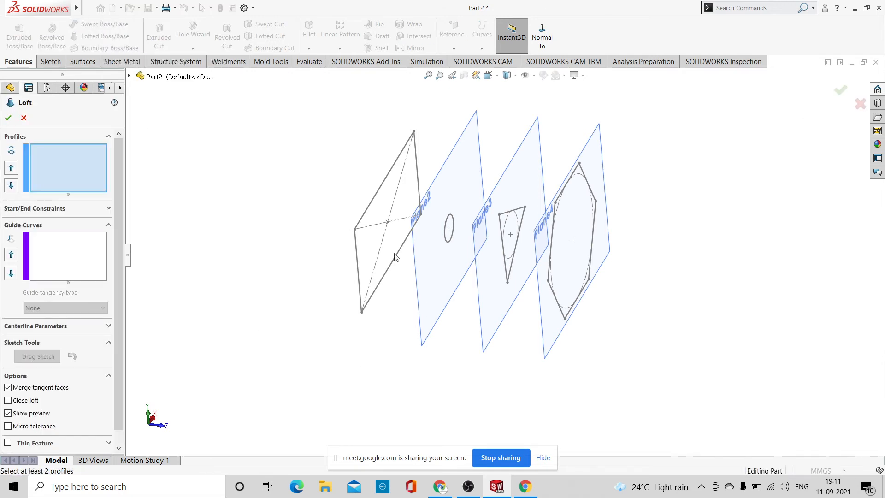
left_click(367, 216)
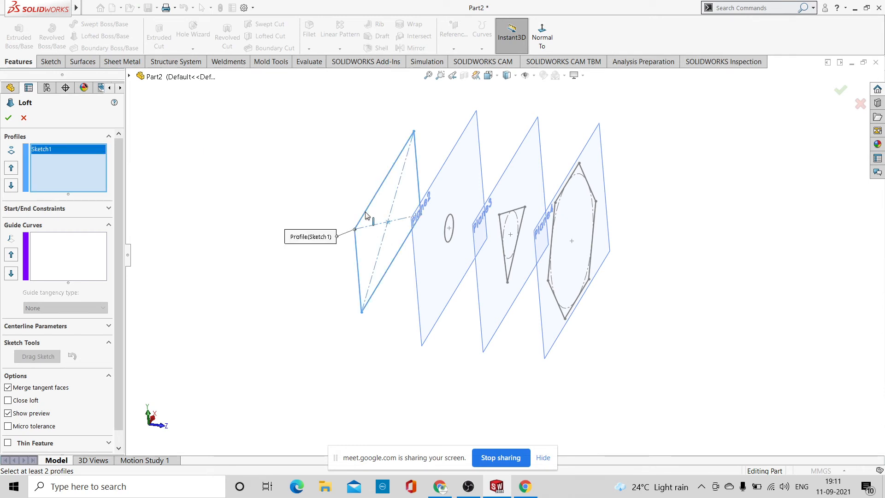
left_click(446, 237)
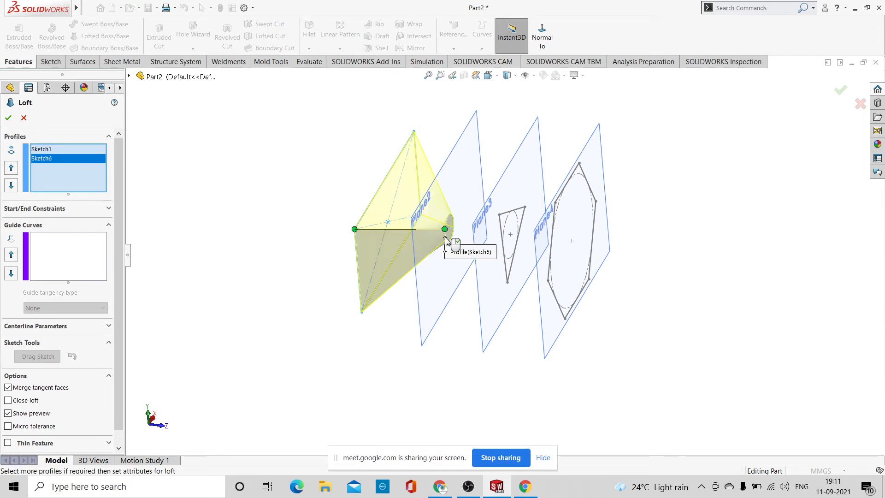
left_click(502, 226)
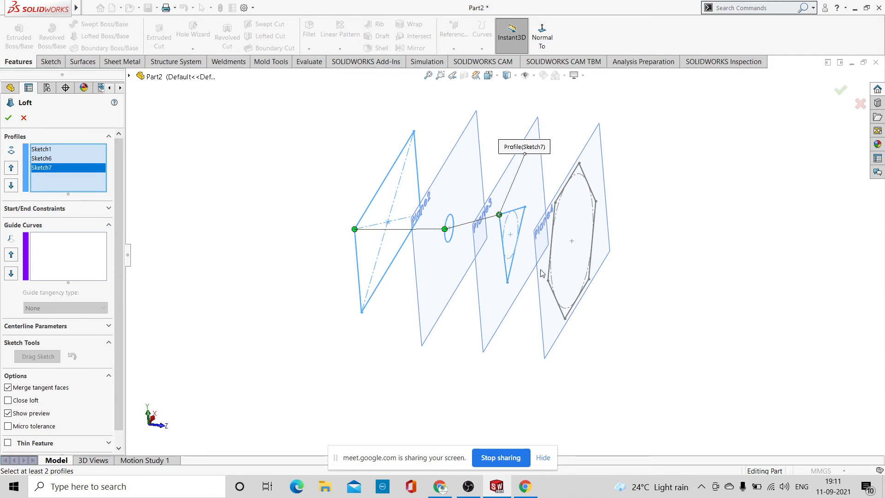
left_click(552, 256)
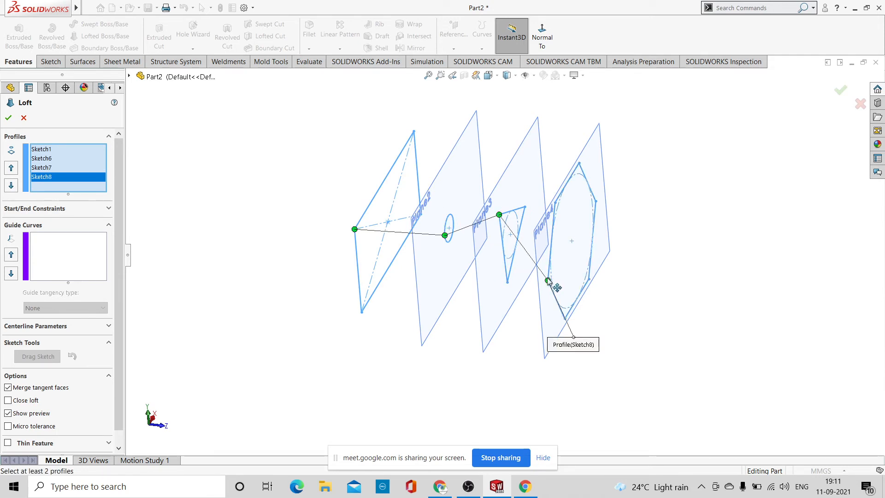
left_click_drag(548, 281, 557, 257)
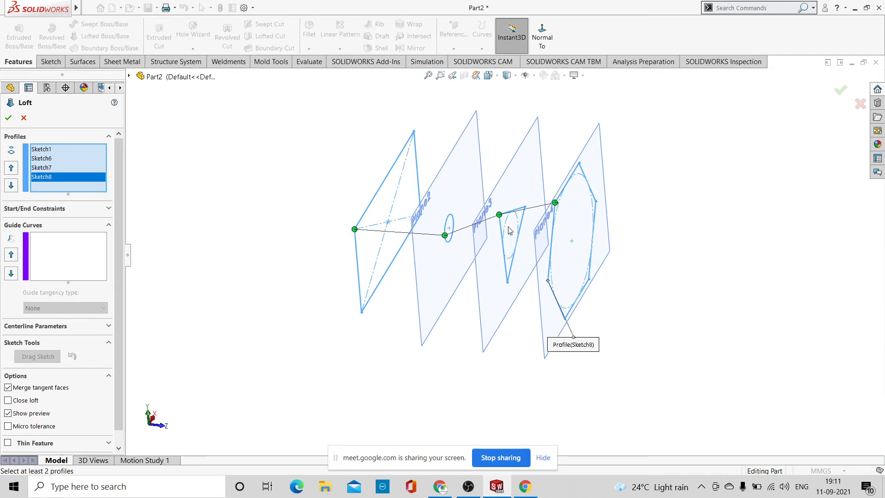
Remove the triangle sketch on Plane3 from the loft profiles
scroll(510, 231, "down", 3)
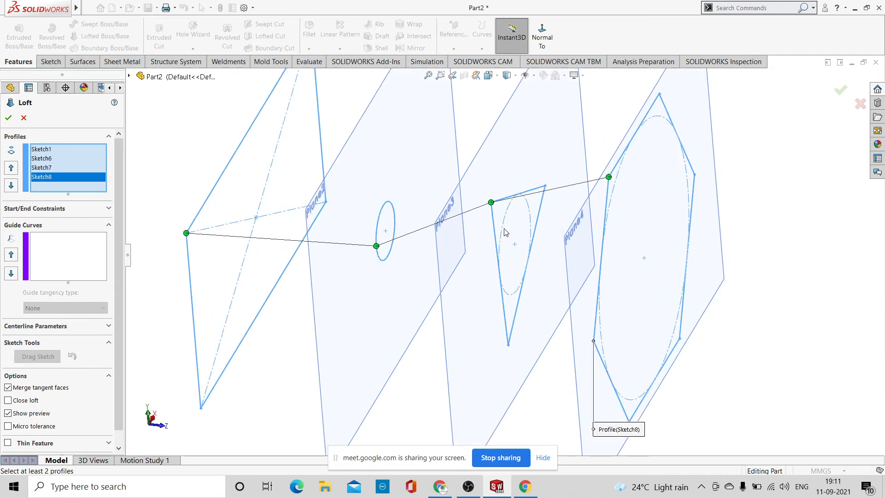
left_click(502, 232)
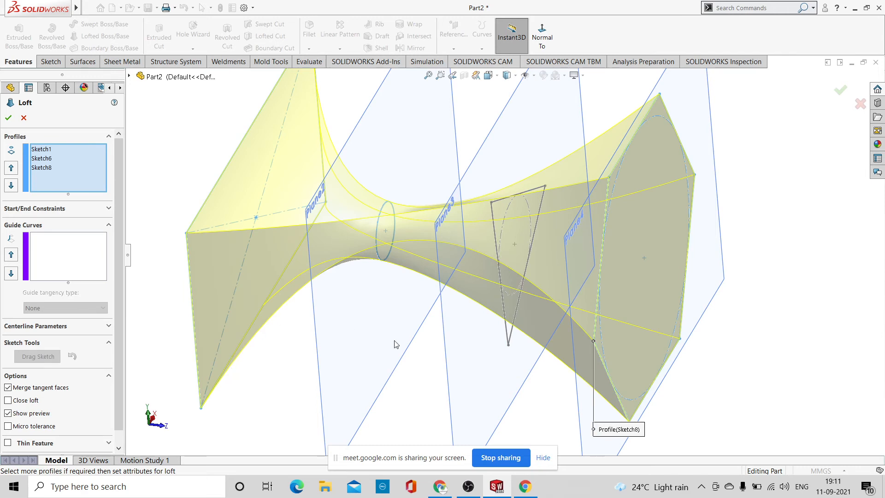
scroll(421, 367, "up", 3)
middle_click_drag(312, 299, 546, 372)
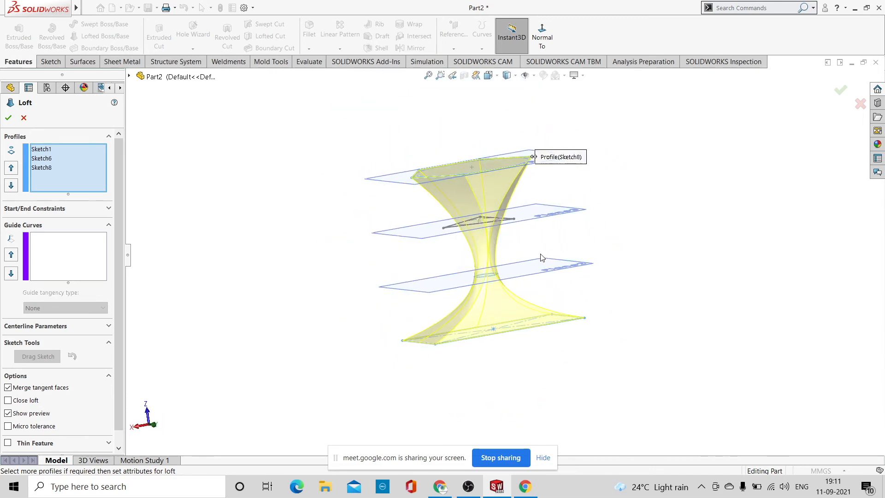
scroll(516, 249, "down", 3)
scroll(515, 247, "up", 3)
middle_click_drag(615, 245, 699, 235)
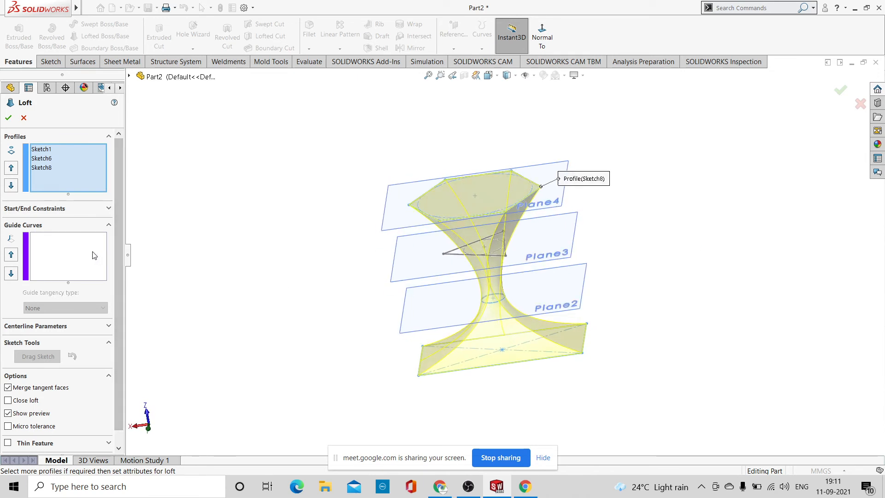
Set both the start and end constraints of the loft to Normal To Profile
left_click(108, 209)
left_click(103, 234)
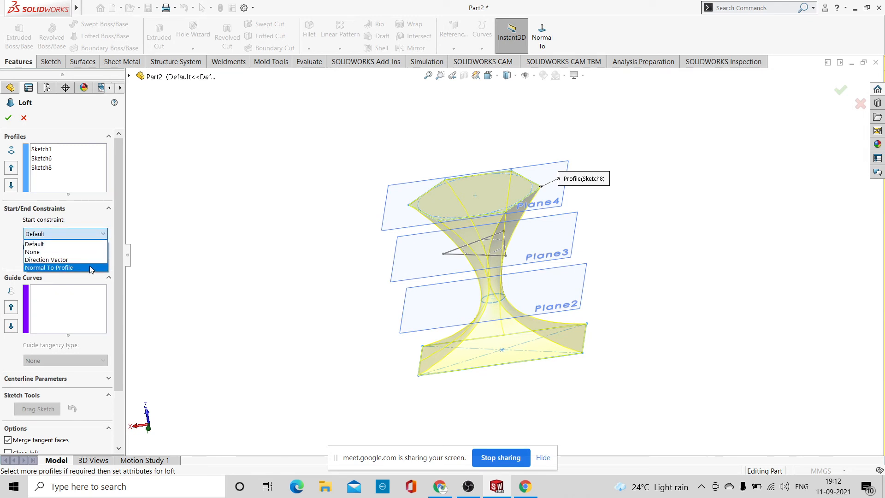
left_click(92, 268)
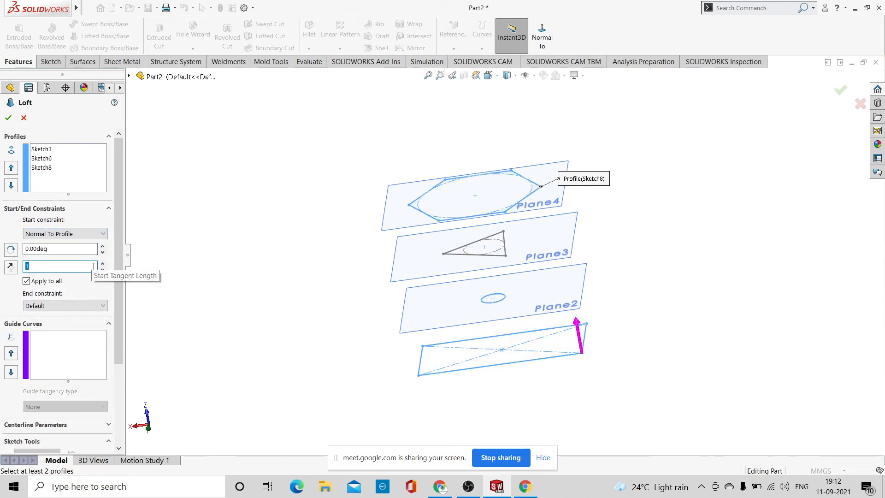
left_click(103, 307)
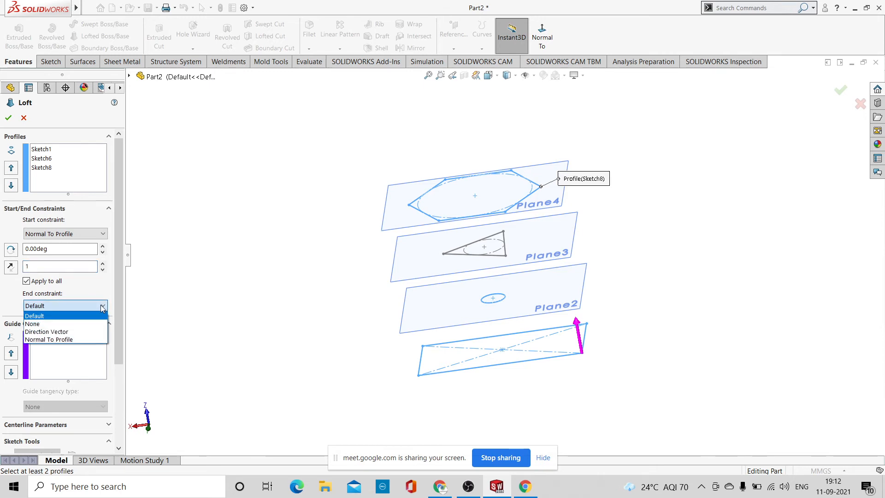
left_click(99, 339)
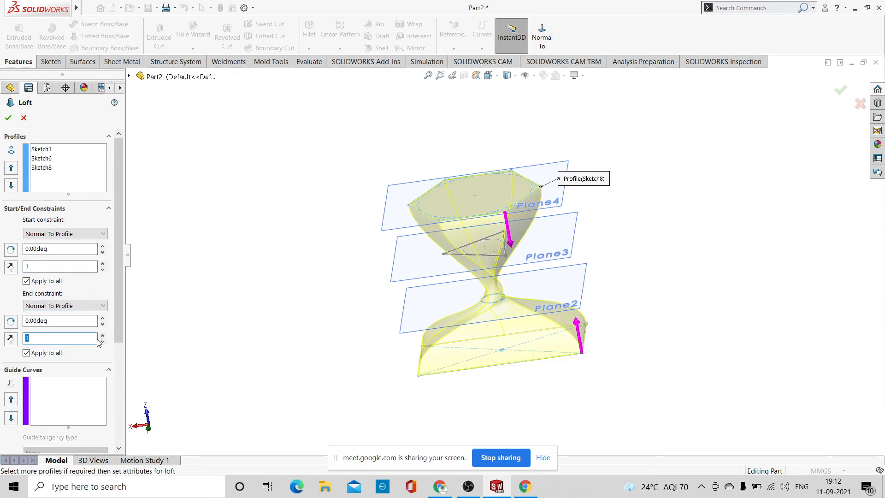
middle_click_drag(660, 310, 550, 293)
scroll(482, 303, "down", 8)
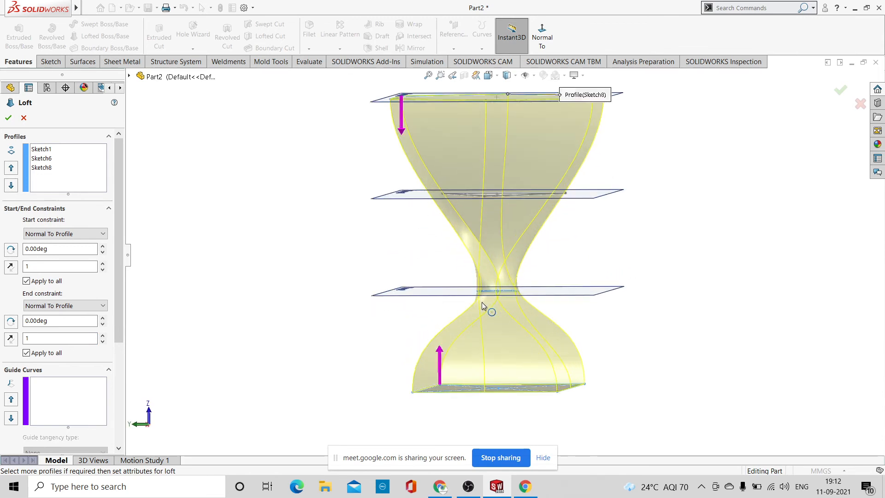
Set the start tangent length to 0.1 and the end tangent length to 0.38, and accept the loft
scroll(500, 327, "up", 5)
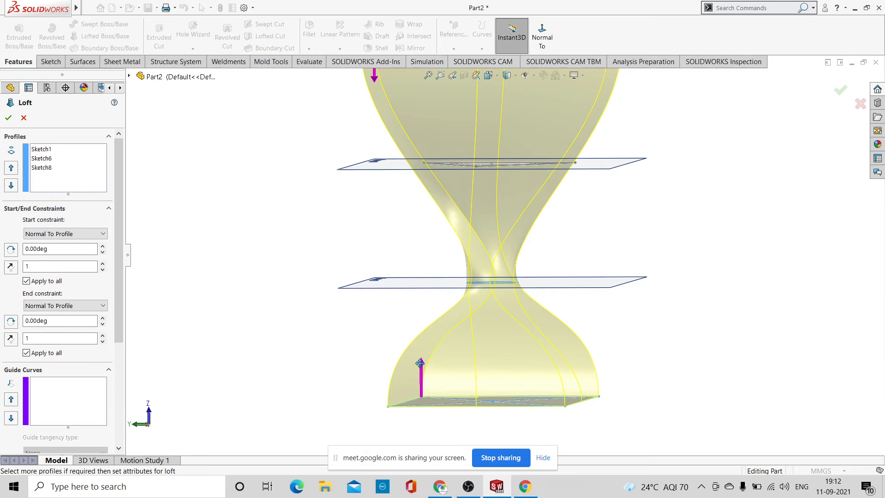
scroll(420, 364, "down", 3)
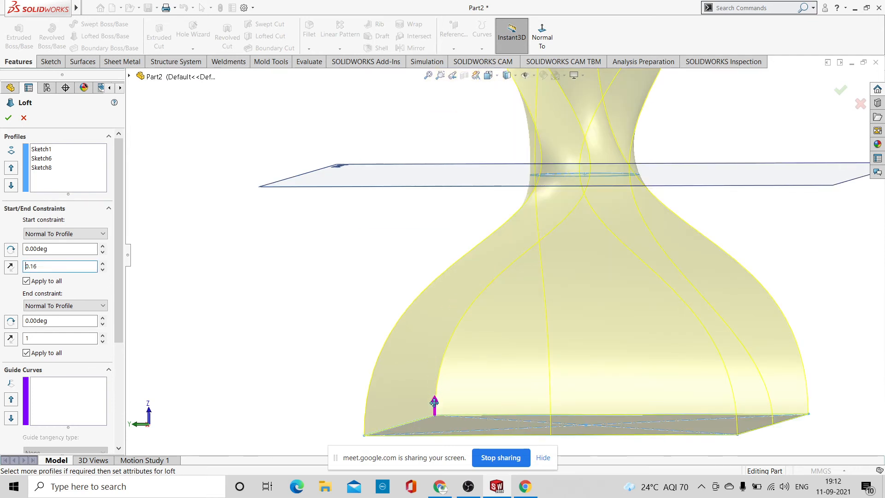
scroll(520, 296, "up", 5)
middle_click_drag(520, 296, 735, 273)
scroll(492, 244, "down", 5)
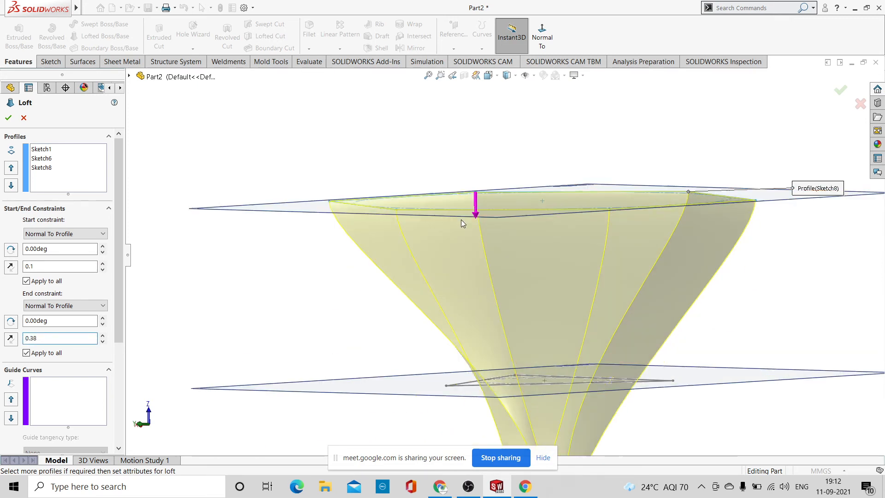
scroll(489, 240, "up", 3)
scroll(757, 264, "up", 2)
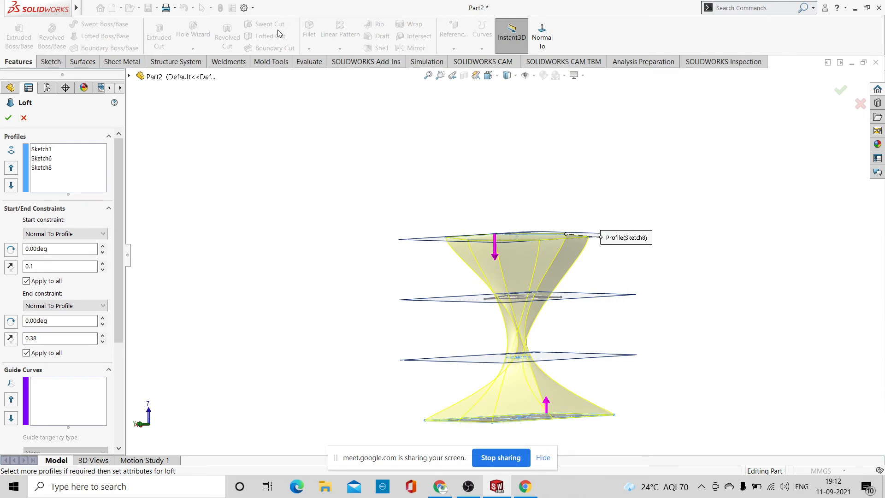
left_click(841, 89)
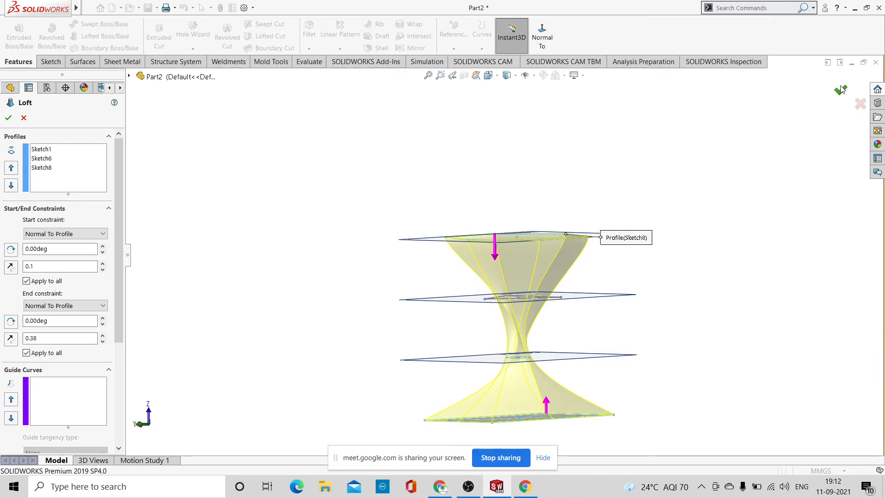
Hide the reference planes Plane4, Plane3 and Plane2 around the lofted body
middle_click_drag(712, 255, 602, 300)
scroll(509, 268, "down", 5)
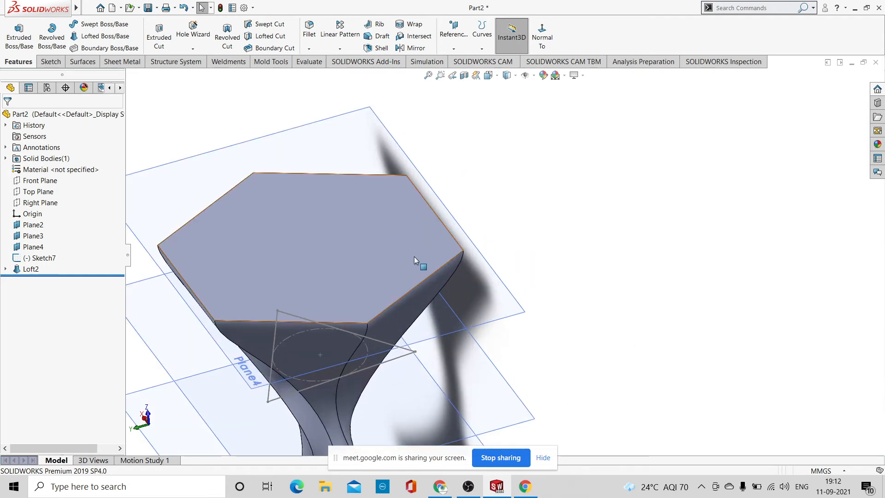
scroll(414, 256, "up", 3)
scroll(358, 214, "down", 4)
left_click(530, 174)
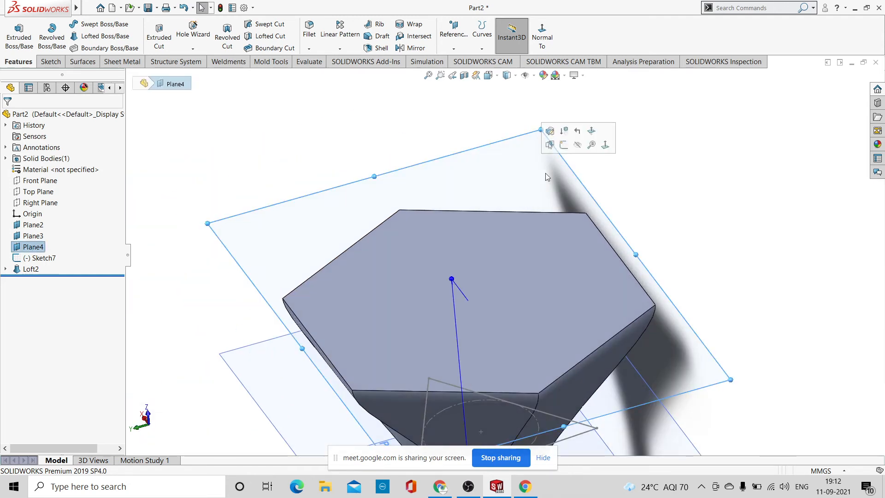
left_click(575, 150)
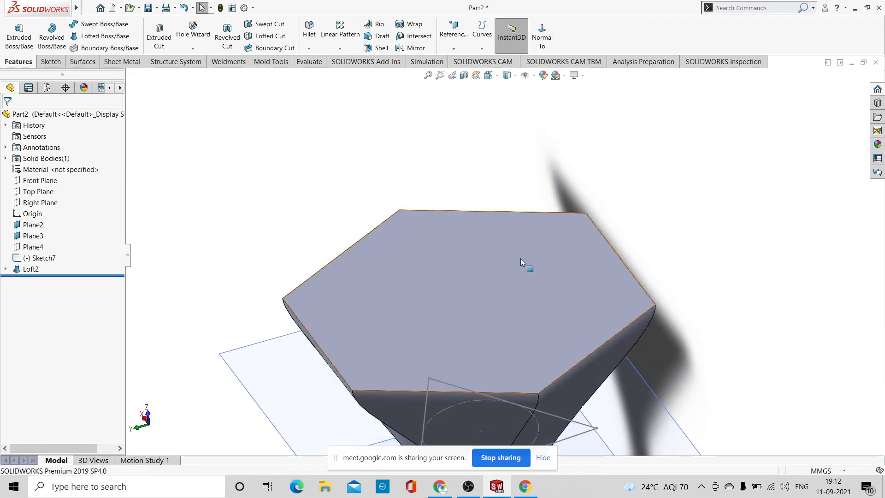
scroll(526, 261, "up", 3)
left_click(568, 344)
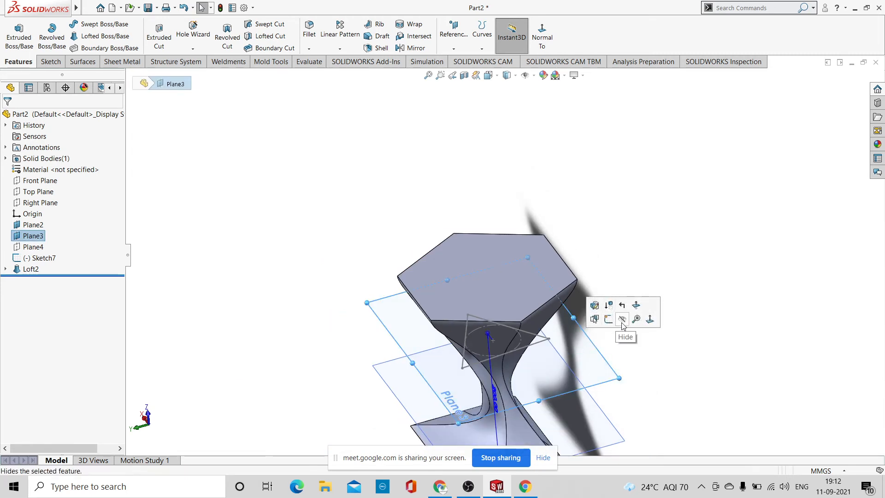
left_click(623, 319)
middle_click_drag(571, 366, 563, 368)
left_click(564, 369)
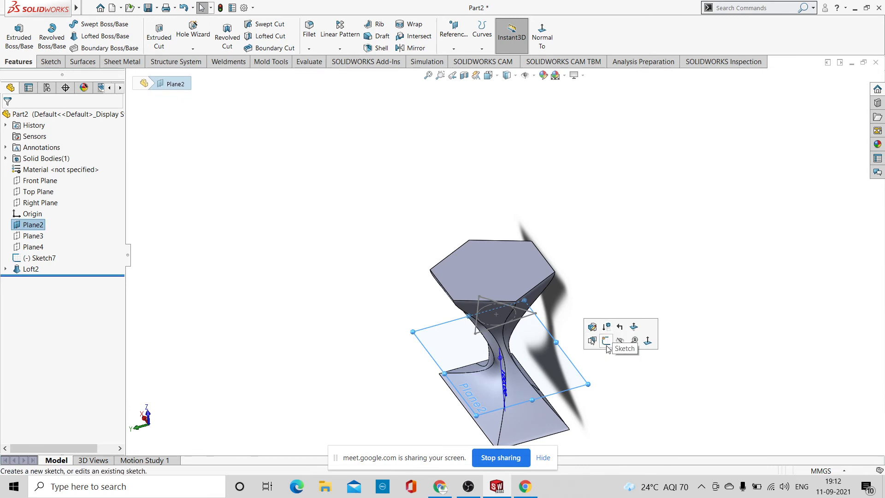
left_click(621, 340)
Hide the unused triangle sketch around the upper part of the loft
scroll(533, 322, "down", 8)
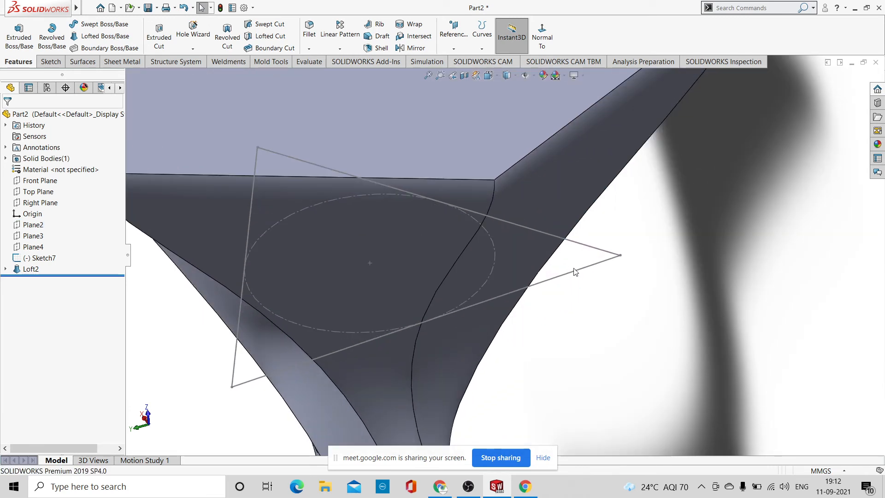
left_click(583, 272)
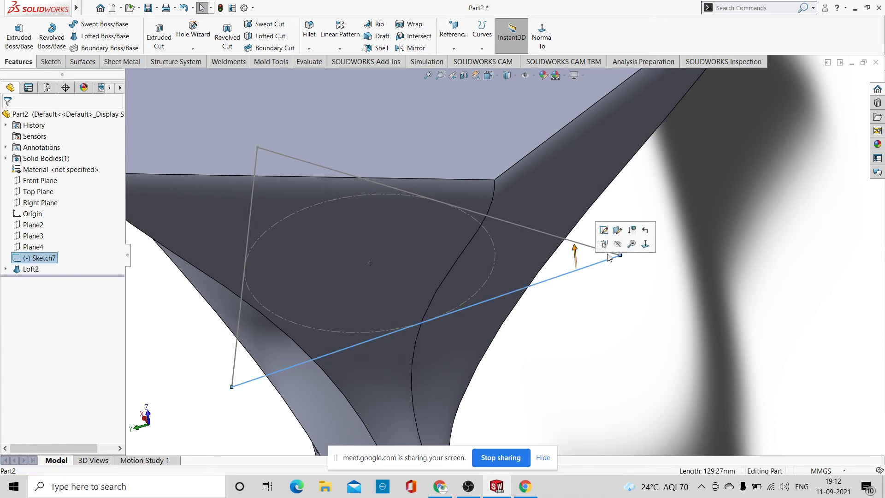
left_click(618, 244)
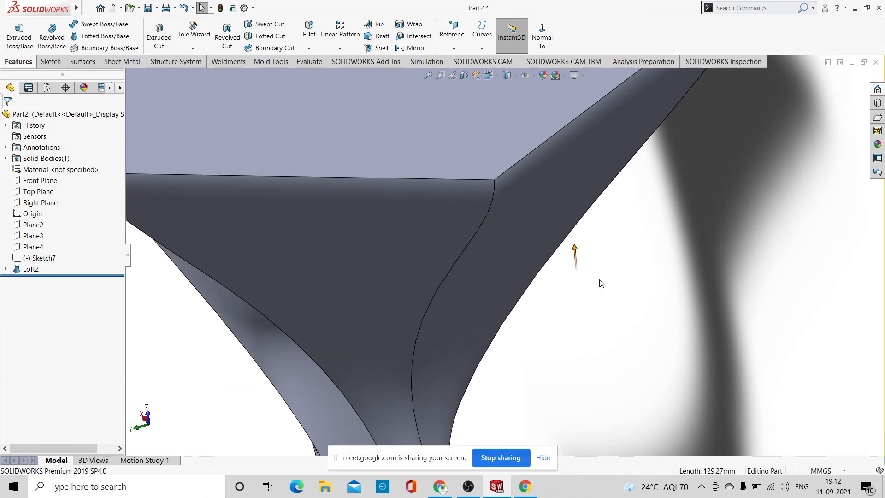
Examine the finished loft from all sides, including its hexagonal and rectangular ends and the narrow waist
scroll(570, 316, "up", 6)
middle_click_drag(705, 257, 686, 446)
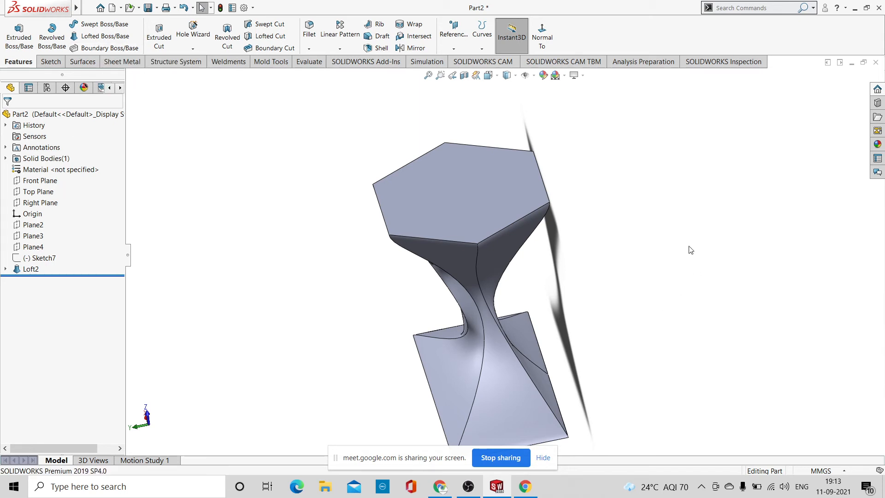
middle_click_drag(691, 250, 389, 297)
middle_click_drag(771, 241, 655, 330)
scroll(475, 283, "down", 3)
scroll(571, 321, "up", 1)
scroll(577, 329, "up", 1)
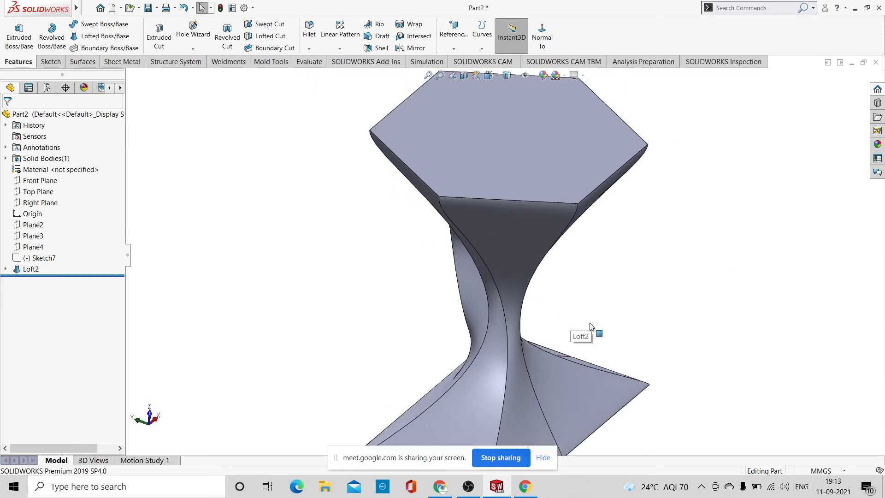
scroll(662, 337, "up", 3)
middle_click_drag(766, 269, 628, 282)
middle_click_drag(576, 292, 391, 248)
scroll(494, 286, "down", 2)
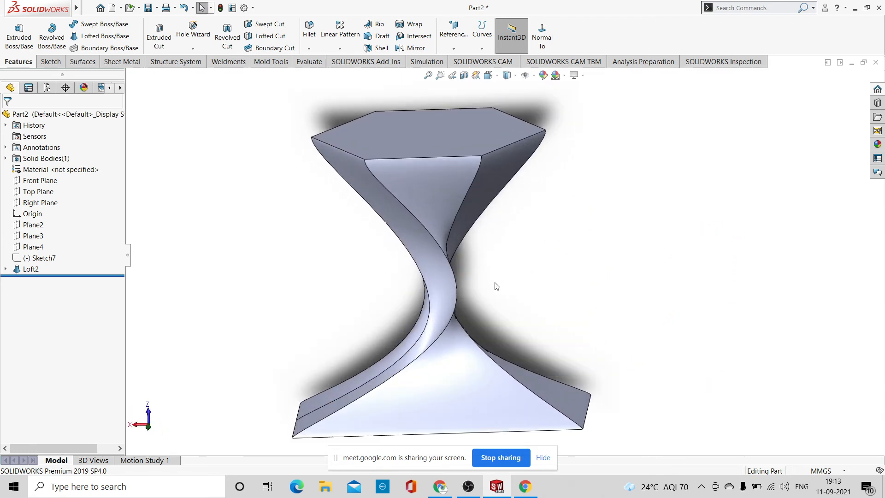
scroll(638, 243, "up", 3)
middle_click_drag(638, 243, 541, 294)
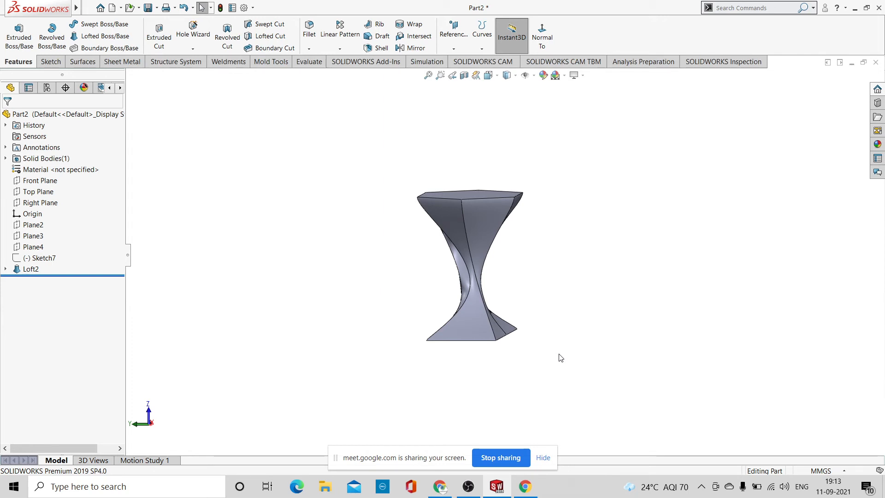
middle_click_drag(605, 231, 633, 337)
scroll(479, 249, "down", 6)
scroll(568, 269, "up", 3)
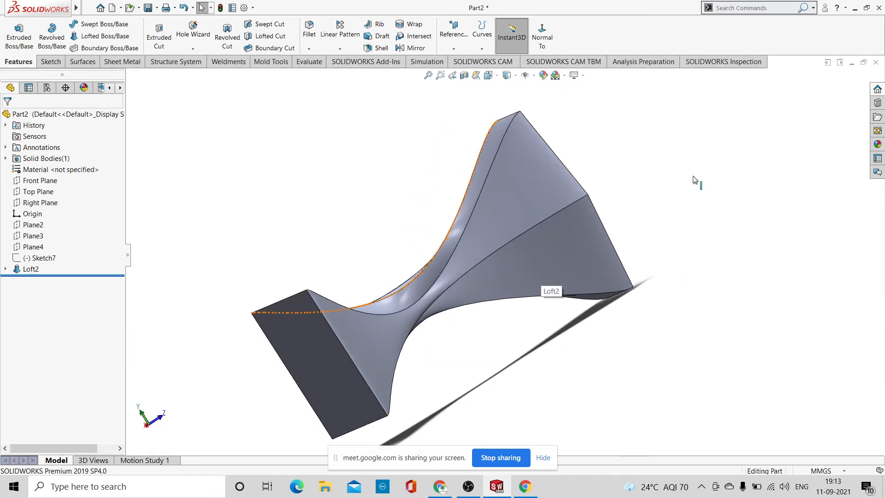
middle_click_drag(693, 180, 666, 219)
scroll(558, 269, "down", 3)
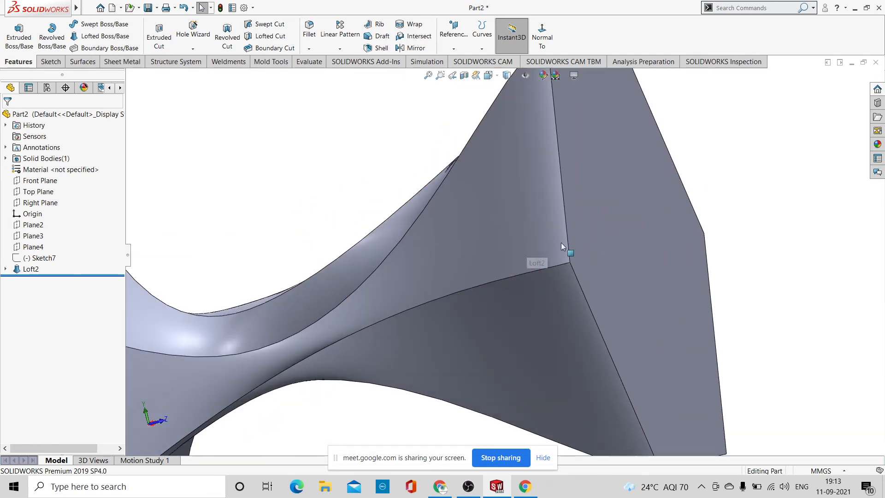
Examine the loft standing upright from the side, from its hexagonal upper face down to the rectangular base
scroll(560, 242, "up", 3)
middle_click_drag(563, 256, 593, 247)
scroll(589, 286, "up", 3)
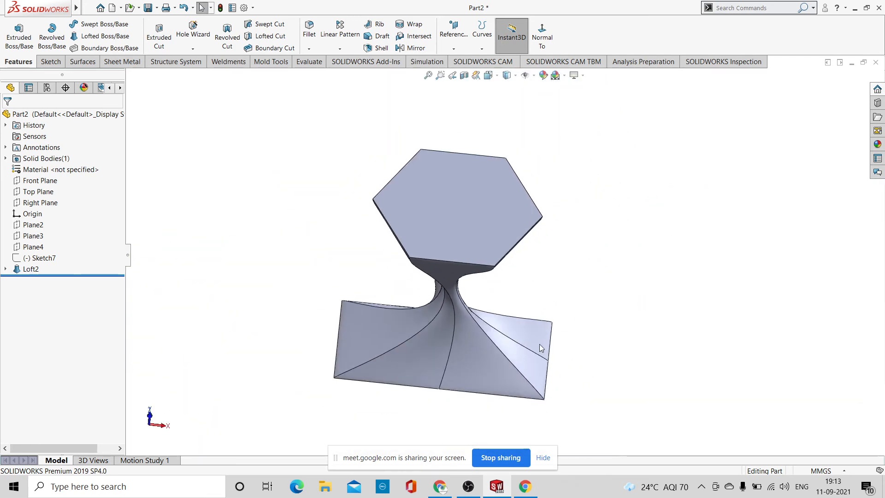
middle_click_drag(541, 347, 527, 204)
scroll(490, 266, "down", 4)
scroll(574, 323, "up", 3)
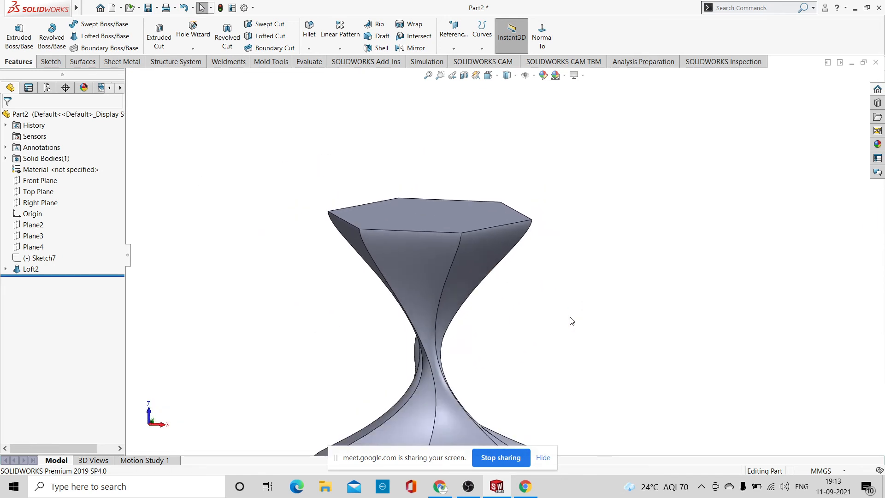
scroll(594, 246, "down", 1)
scroll(608, 282, "up", 3)
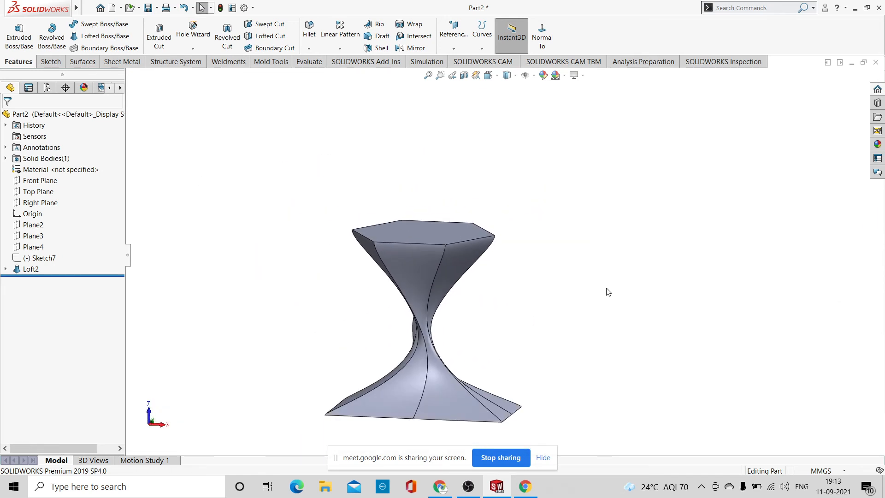
scroll(461, 360, "down", 3)
scroll(507, 358, "up", 3)
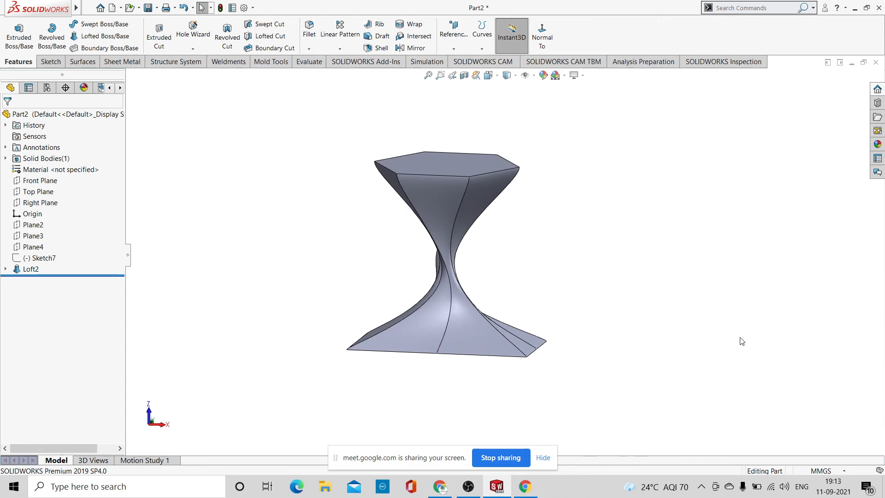
Undo the loft and use the rectangle, circle and hexagon sketches as Direction 1 profiles of a Boundary Boss/Base
key("ctrl+z")
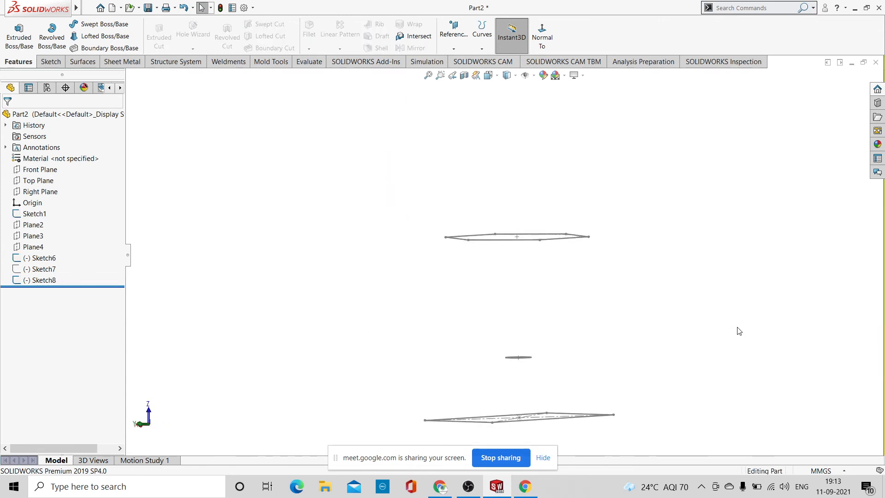
mouse_move(688, 249)
middle_mouse_down()
mouse_move(718, 290)
mouse_move(659, 316)
mouse_move(653, 345)
middle_mouse_up()
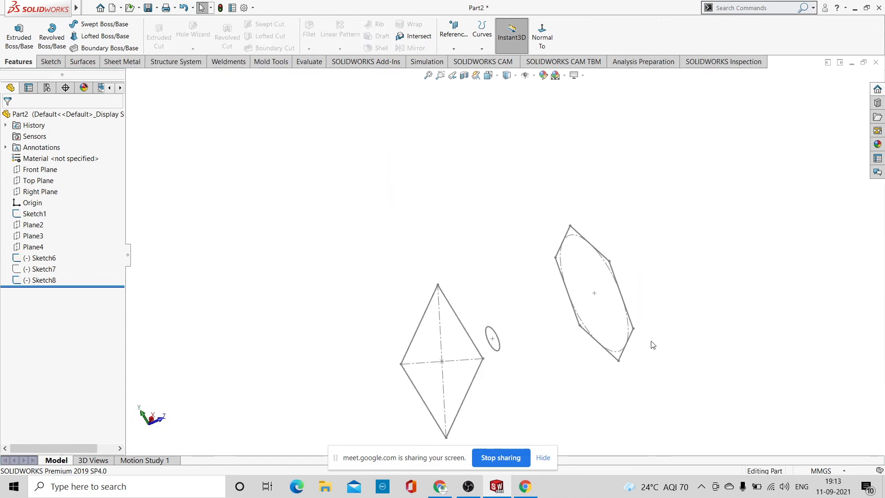
left_click(104, 48)
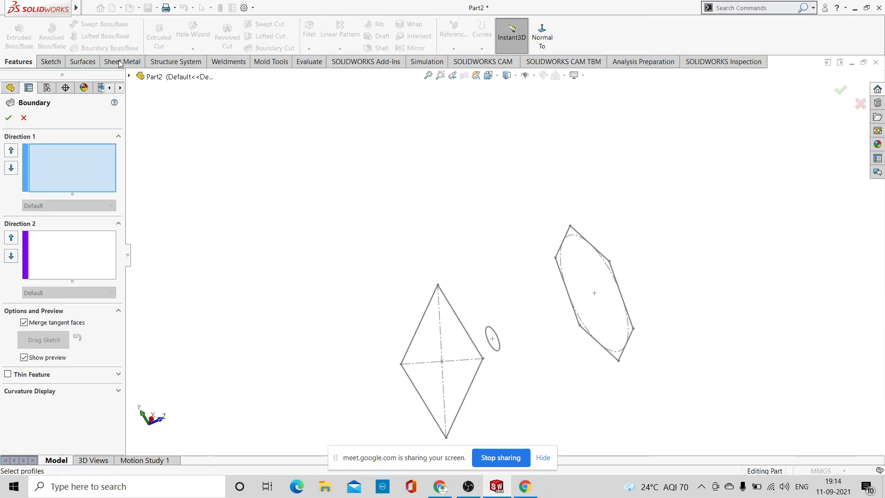
left_click(421, 326)
scroll(542, 349, "down", 5)
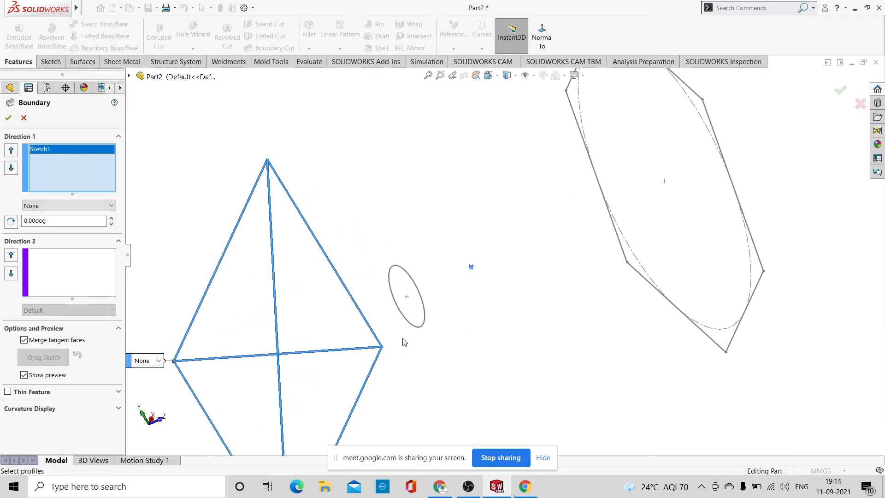
left_click(413, 325)
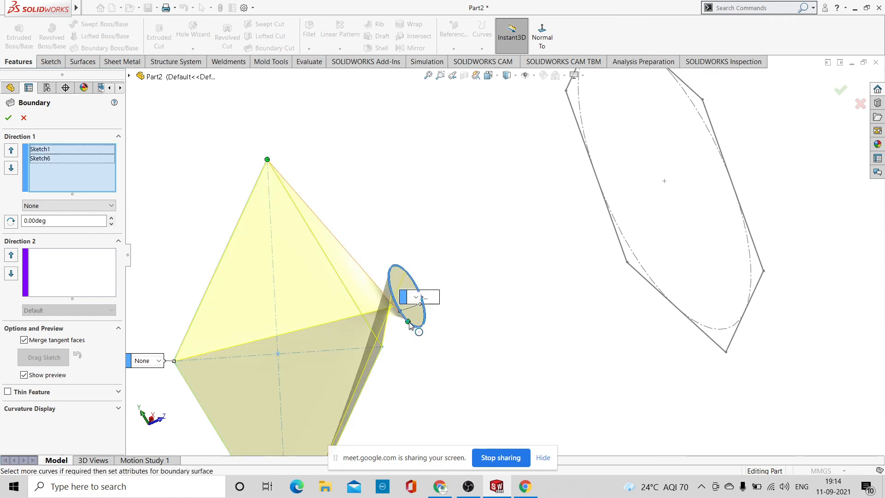
left_click(598, 181)
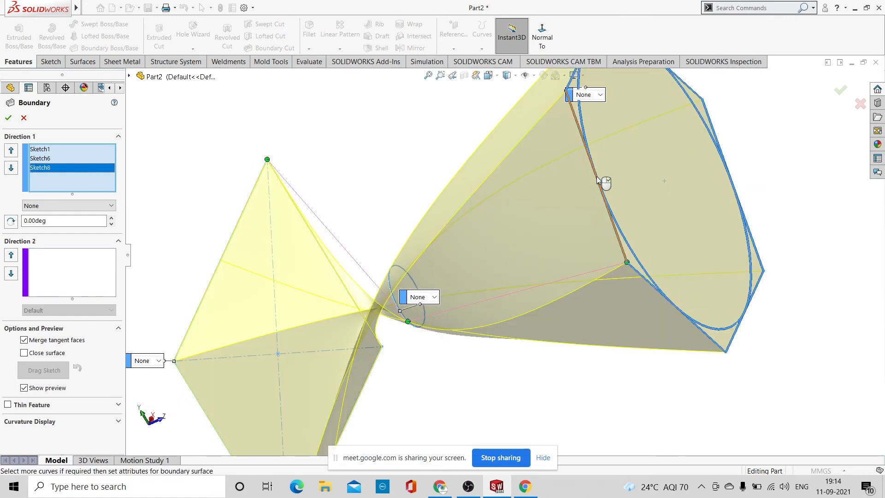
Set the tangency of the middle circle profile to Normal To Profile
mouse_move(601, 181)
middle_mouse_down()
mouse_move(544, 346)
mouse_move(576, 300)
mouse_move(563, 227)
middle_mouse_up()
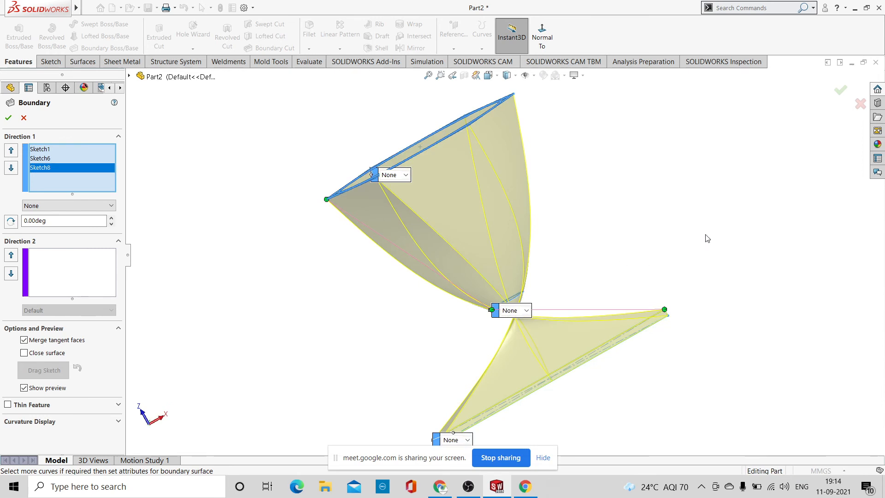
middle_click_drag(705, 239, 541, 319)
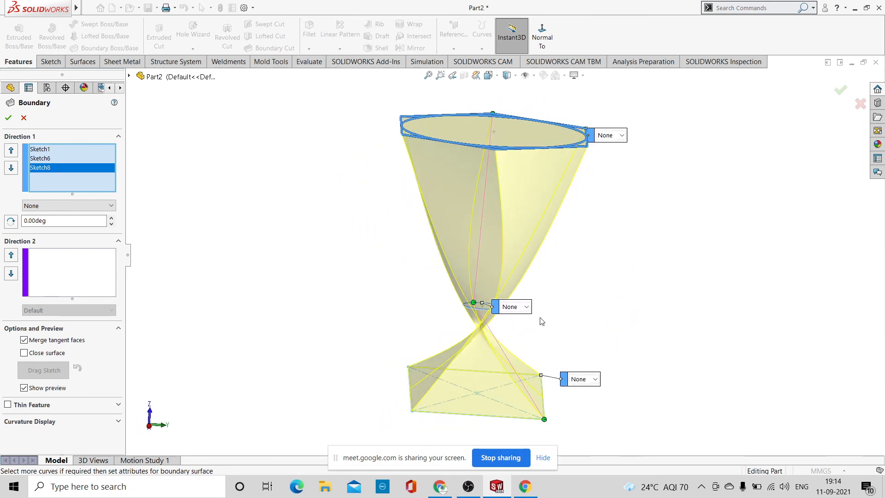
left_click(524, 305)
left_click(518, 321)
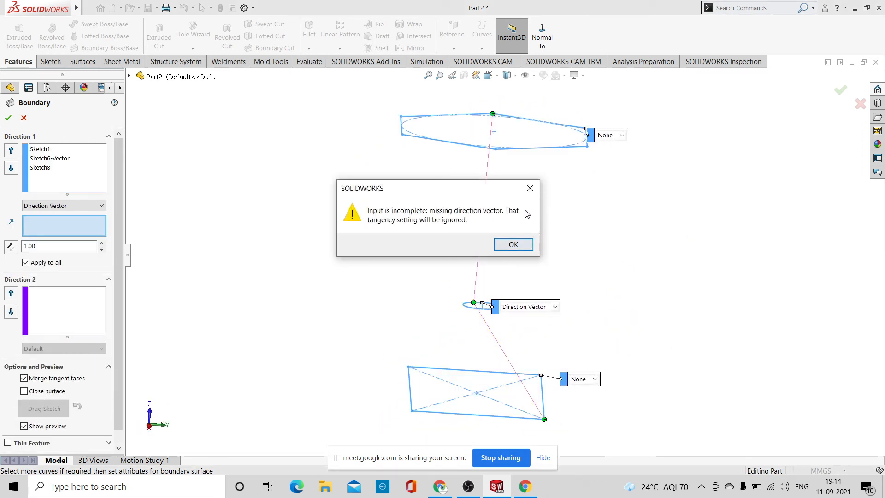
left_click(530, 189)
left_click(556, 307)
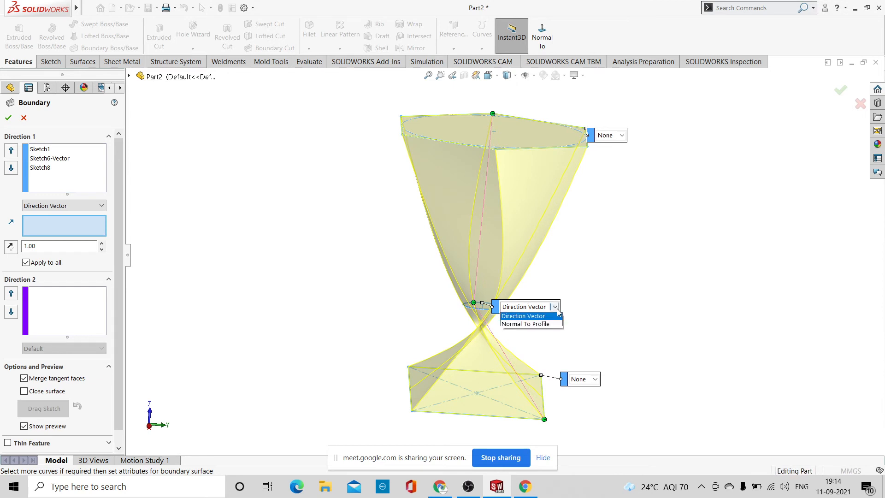
left_click(545, 335)
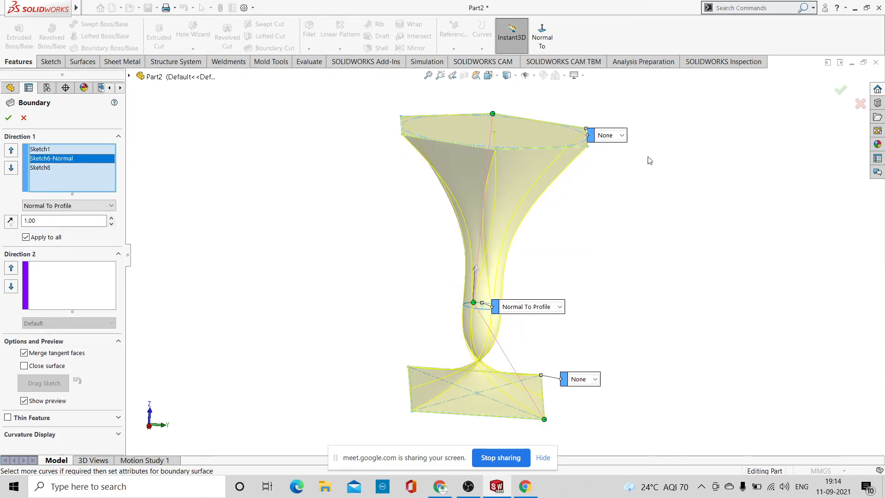
Set the tangency of the hexagon and rectangle profiles to Normal To Profile
left_click(613, 135)
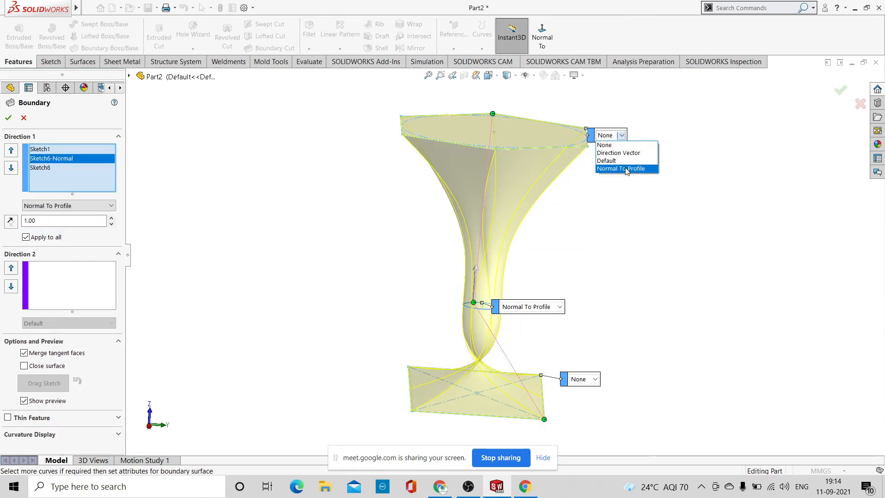
left_click(624, 168)
left_click(597, 380)
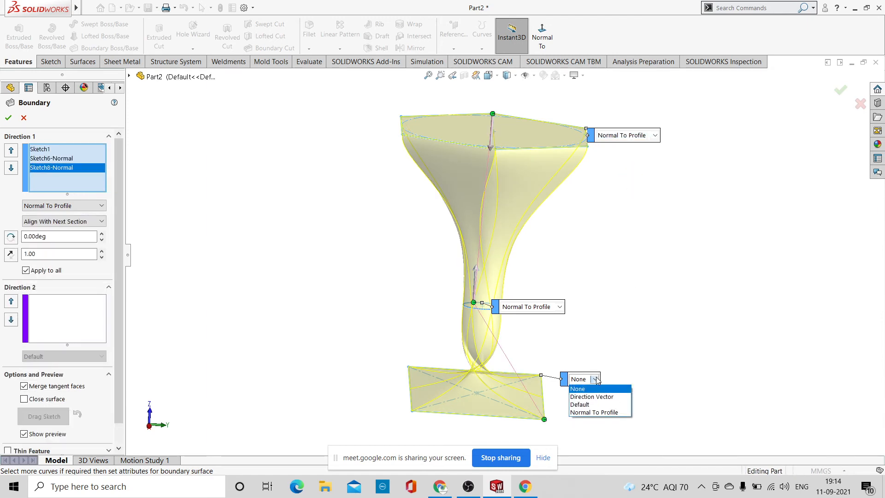
left_click(595, 413)
Move the circle's connector point to the opposite side of the circle, nearer the rectangle's connected corner
middle_click_drag(676, 351, 482, 334)
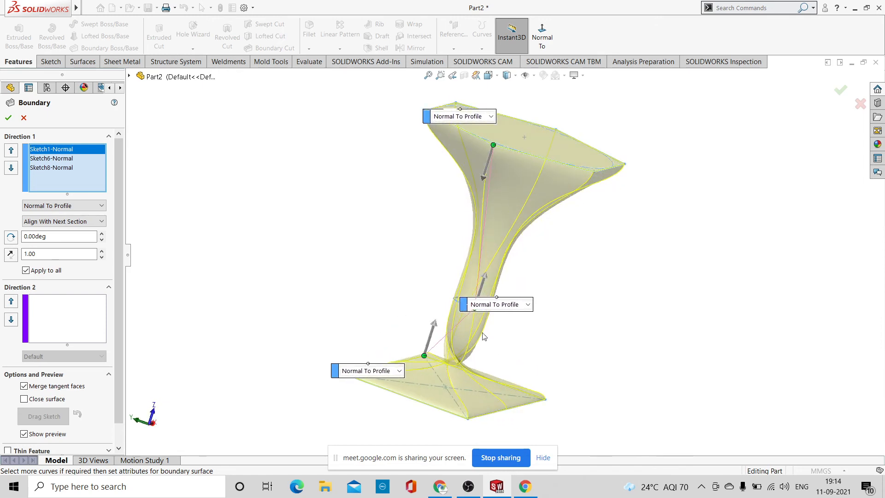
scroll(481, 334, "down", 4)
middle_click_drag(684, 337, 777, 341)
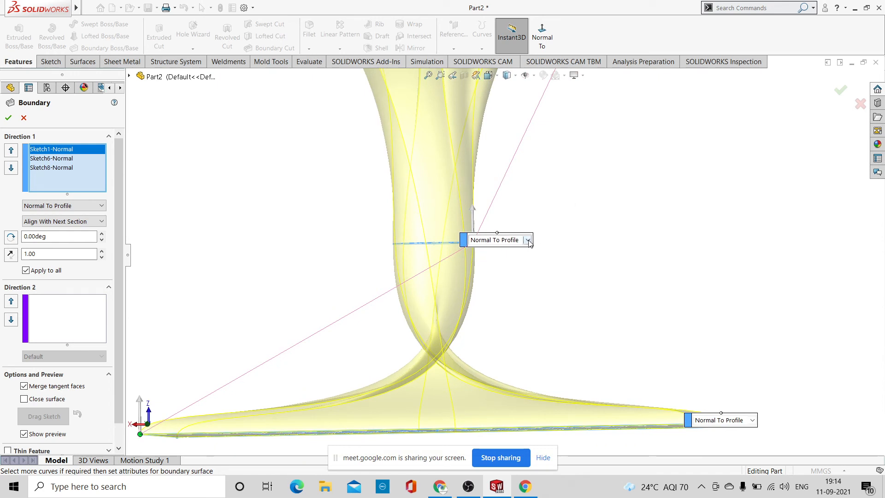
middle_click_drag(485, 239, 496, 286)
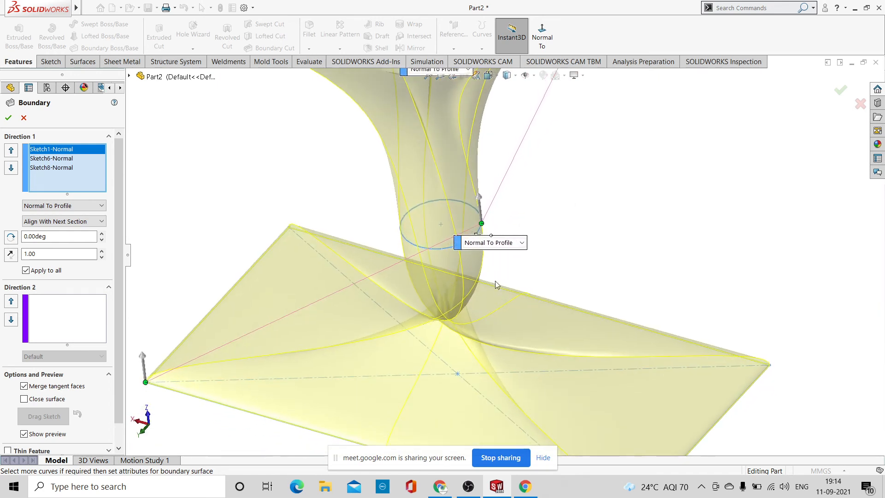
left_click_drag(482, 228, 400, 227)
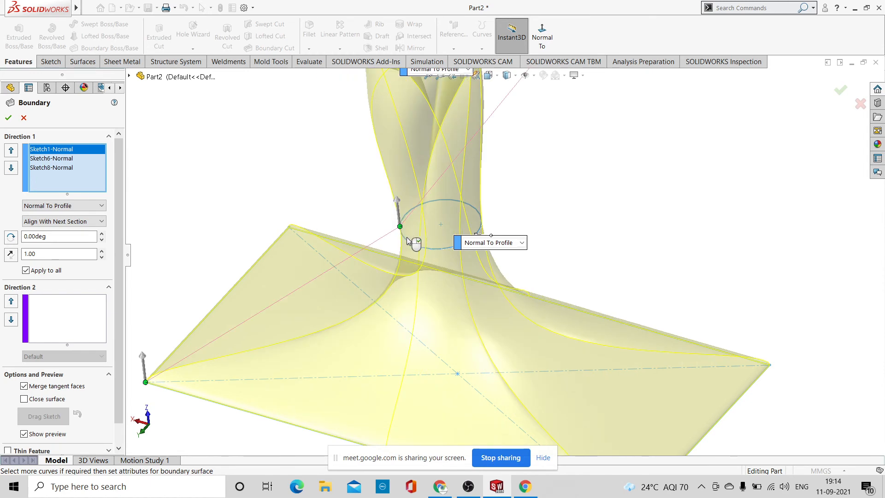
Try several positions for the hexagon's connector point along its perimeter, ending at one of its corners
scroll(528, 290, "up", 3)
middle_click_drag(584, 283, 654, 266)
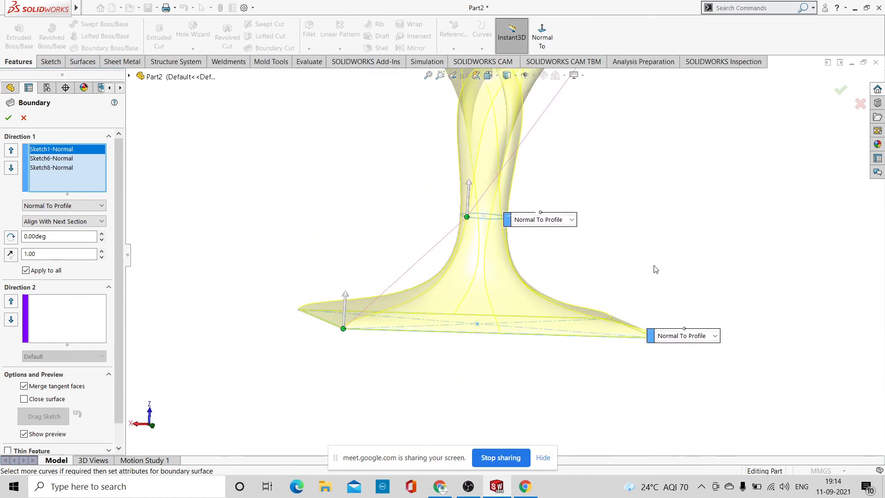
scroll(654, 266, "up", 3)
scroll(496, 144, "down", 3)
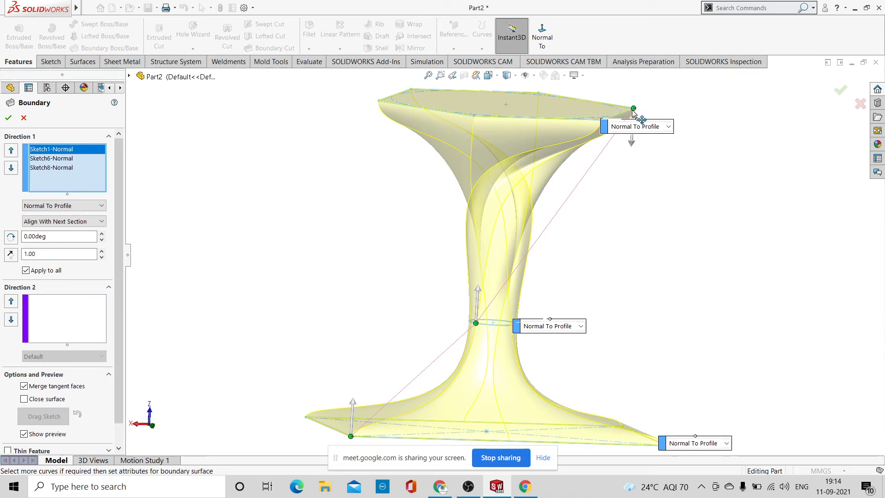
left_click_drag(633, 111, 520, 121)
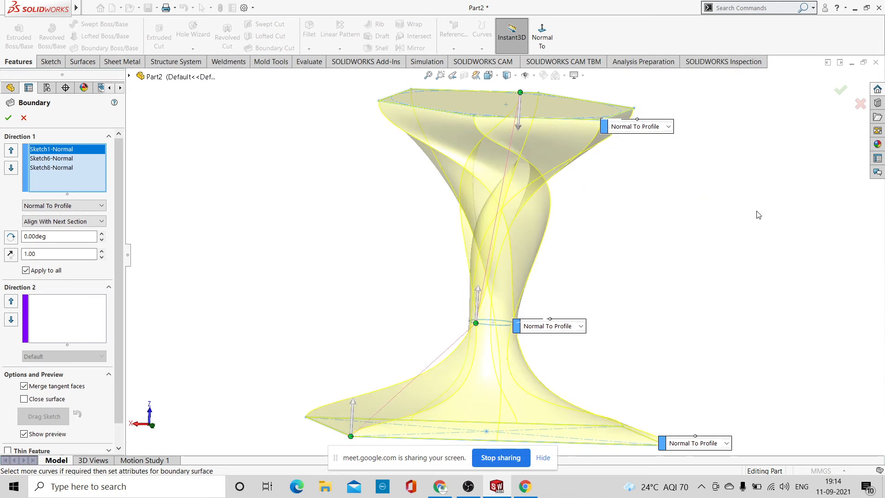
middle_click_drag(691, 208, 846, 289)
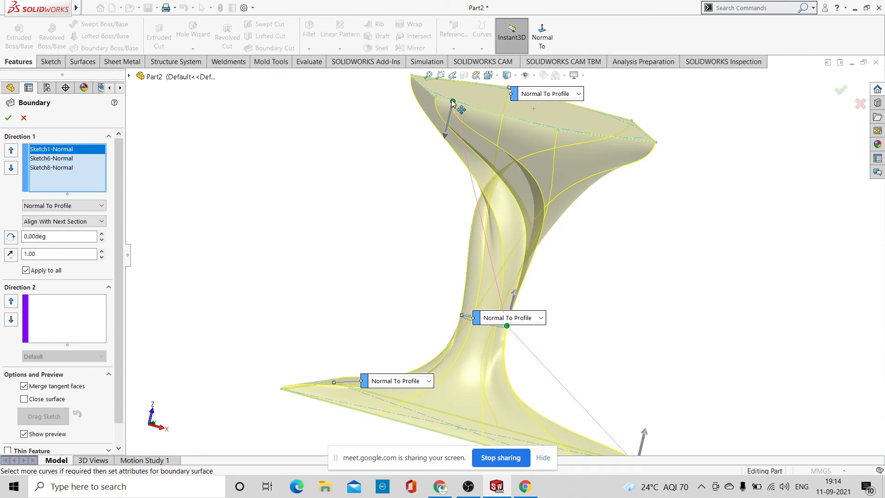
left_click_drag(456, 104, 565, 131)
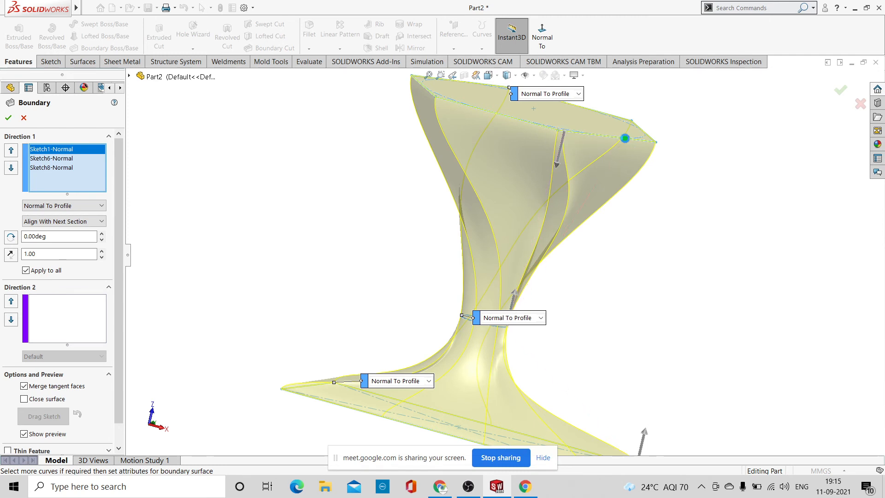
left_click_drag(624, 136, 628, 142)
middle_click_drag(627, 140, 630, 241)
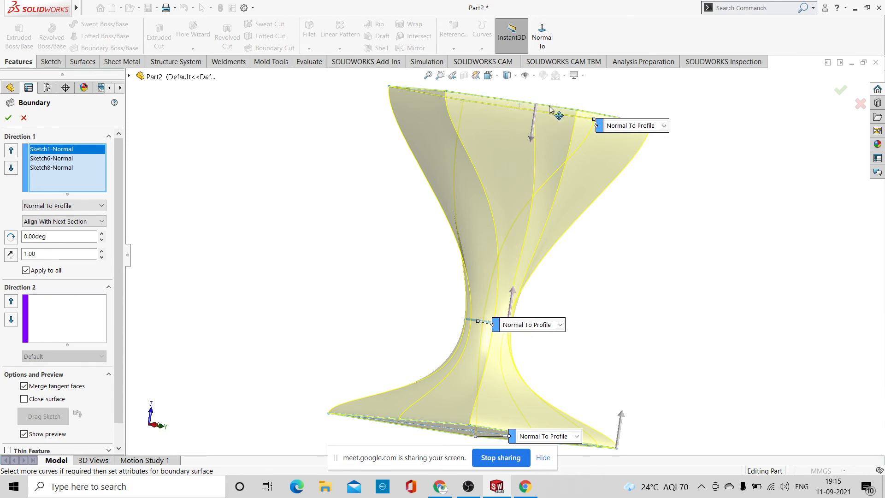
left_click_drag(550, 106, 578, 111)
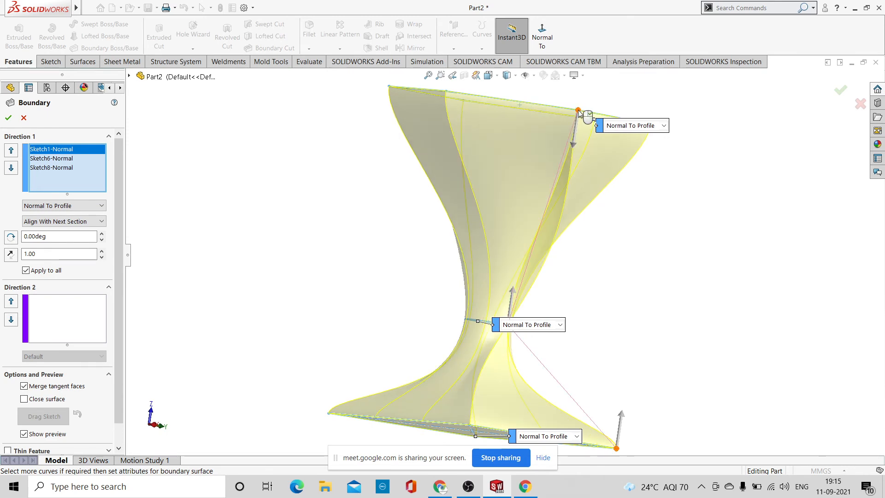
middle_click_drag(613, 250, 422, 162)
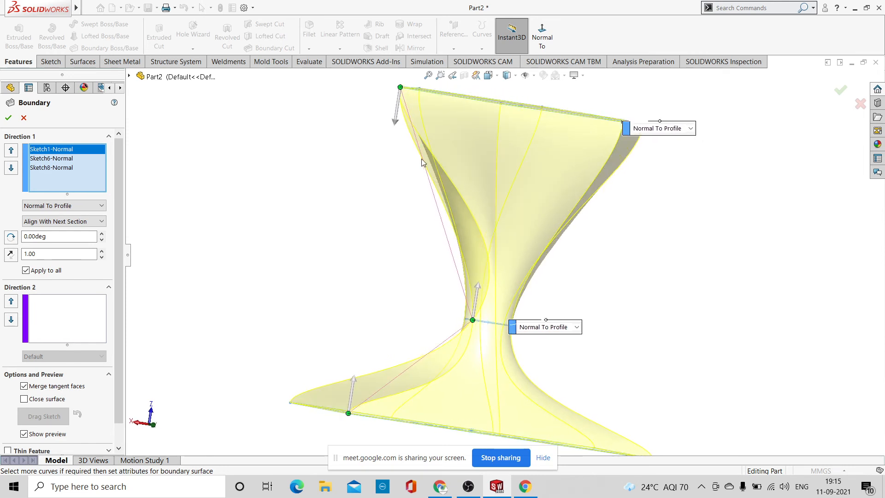
Slide the hexagon's connector point off the corner to about the middle of the adjacent edge
mouse_move(400, 89)
left_mouse_down()
mouse_move(416, 90)
mouse_move(403, 91)
left_mouse_up()
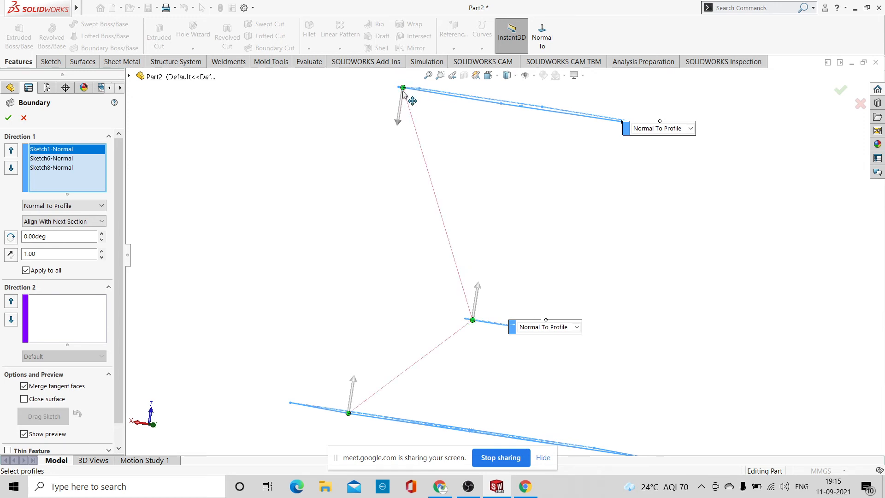
middle_click_drag(373, 158, 537, 261)
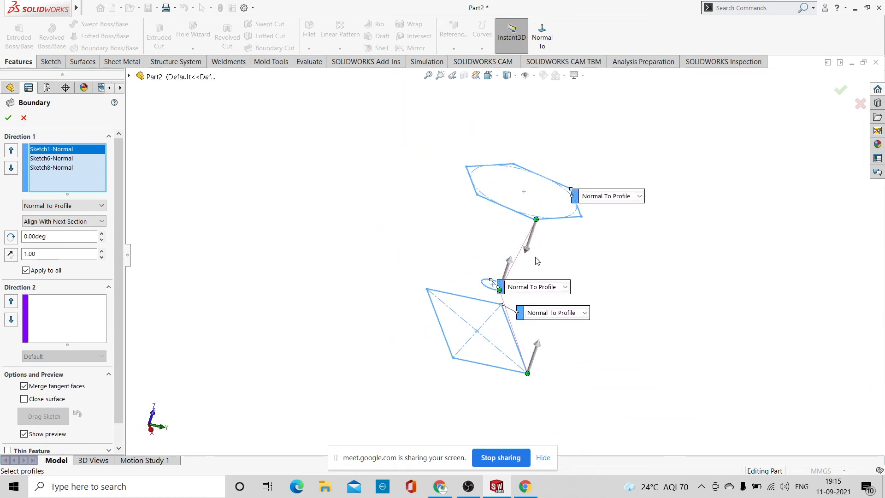
left_click_drag(536, 220, 503, 210)
middle_click_drag(505, 212, 644, 180)
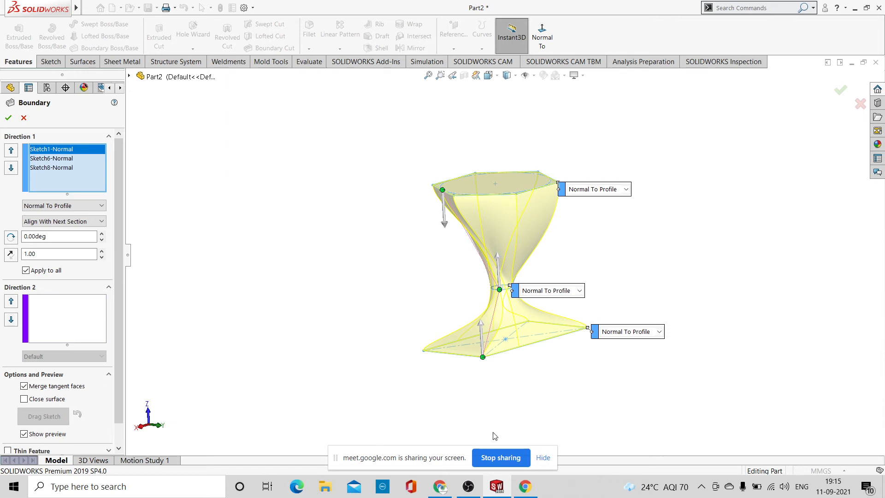
Set the circle profile's tangent length to 1.01 and try to accept the boundary feature
scroll(540, 294, "down", 5)
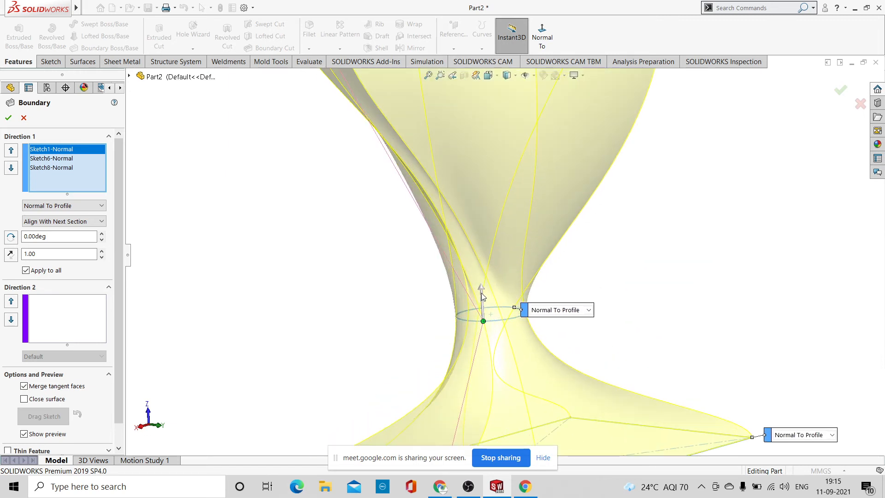
mouse_move(482, 289)
left_mouse_down()
mouse_move(480, 306)
mouse_move(481, 285)
left_mouse_up()
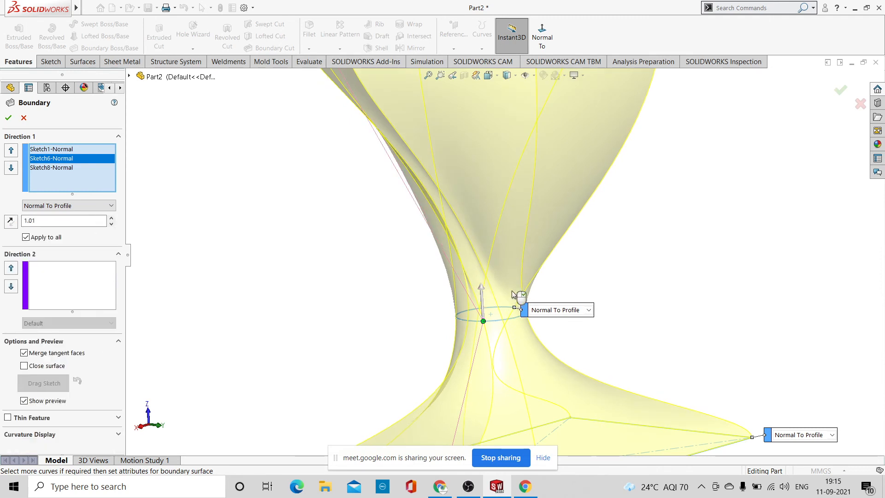
left_click(9, 118)
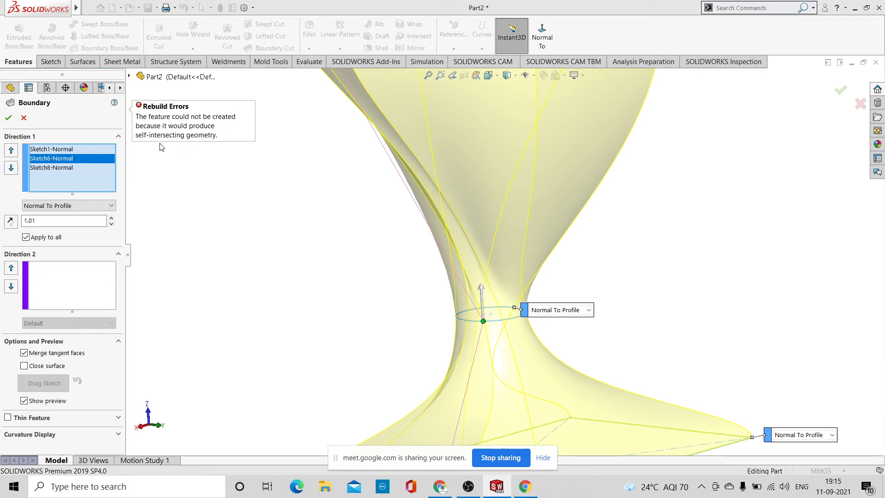
Slide the circle's connector point slightly along the circle toward the side of the hexagon's connector point and accept the boundary feature
scroll(503, 256, "up", 6)
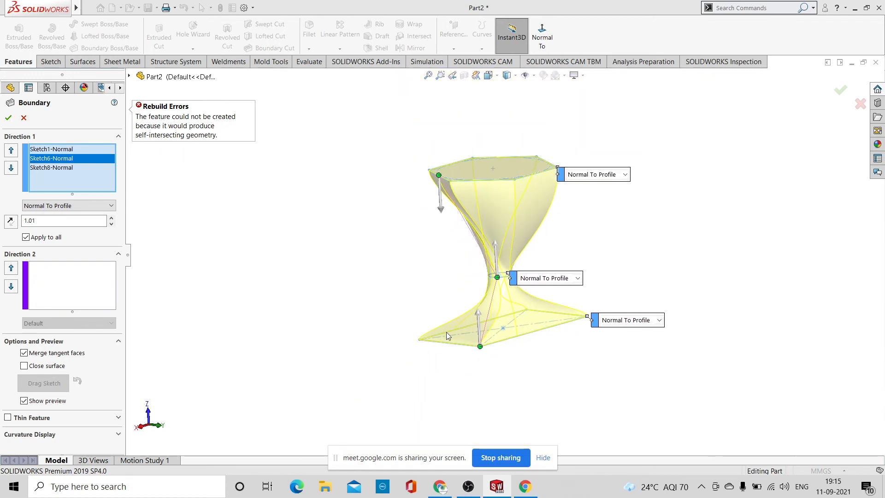
middle_click_drag(626, 301, 611, 291)
scroll(493, 275, "down", 3)
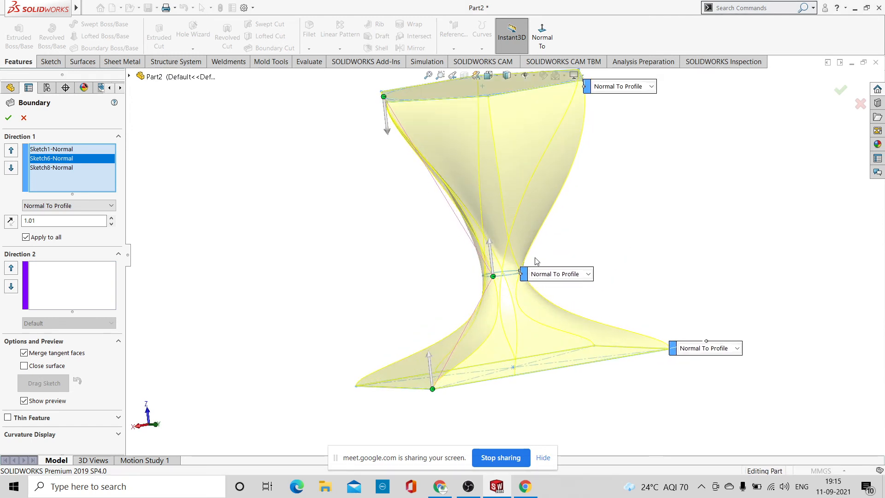
scroll(537, 261, "down", 4)
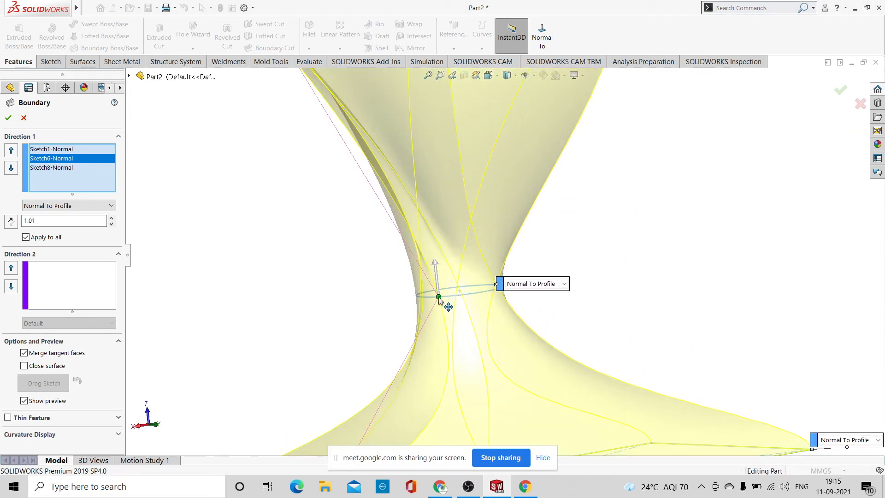
left_click_drag(439, 297, 427, 297)
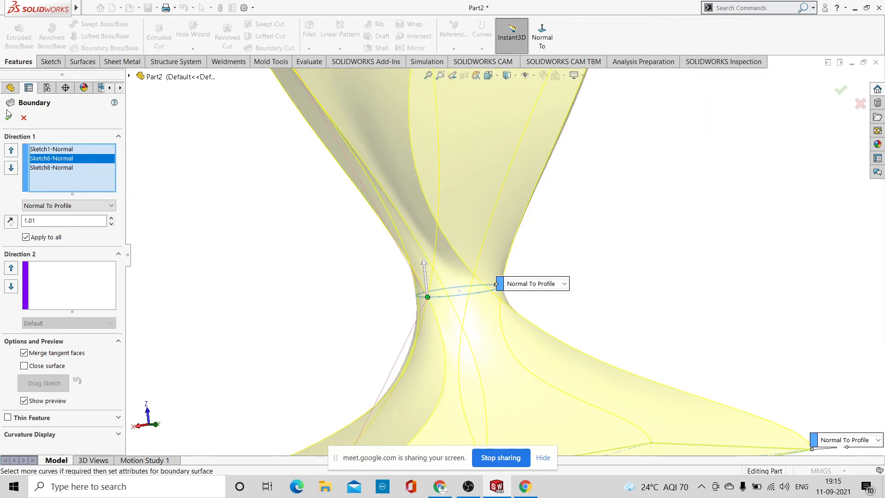
Examine the finished boundary solid from several sides, including its narrow waist, hexagonal end and rectangular base
scroll(529, 299, "up", 3)
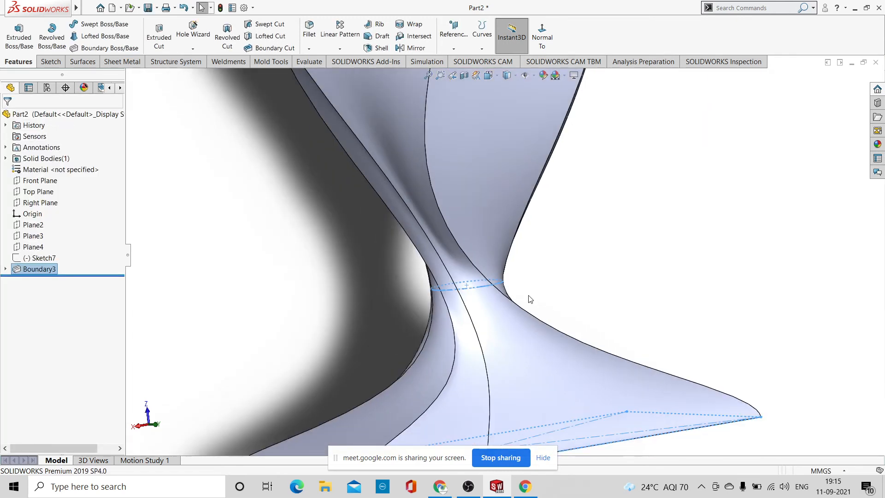
scroll(641, 285, "up", 3)
middle_click_drag(638, 284, 220, 288)
scroll(510, 223, "down", 6)
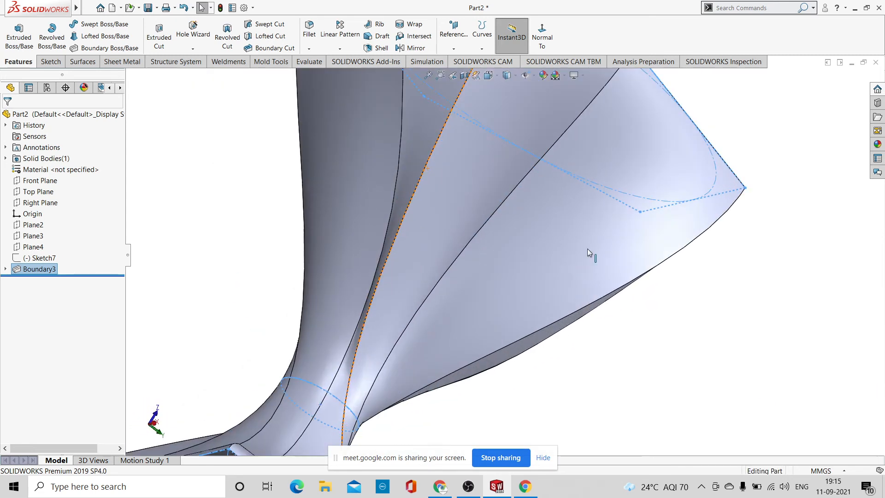
left_click(667, 349)
scroll(667, 349, "up", 4)
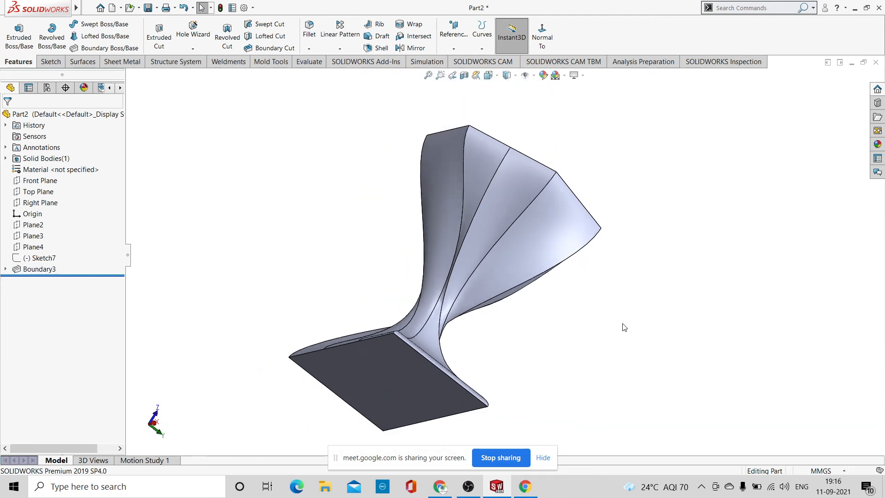
middle_click_drag(622, 326, 618, 218)
middle_click_drag(601, 279, 623, 362)
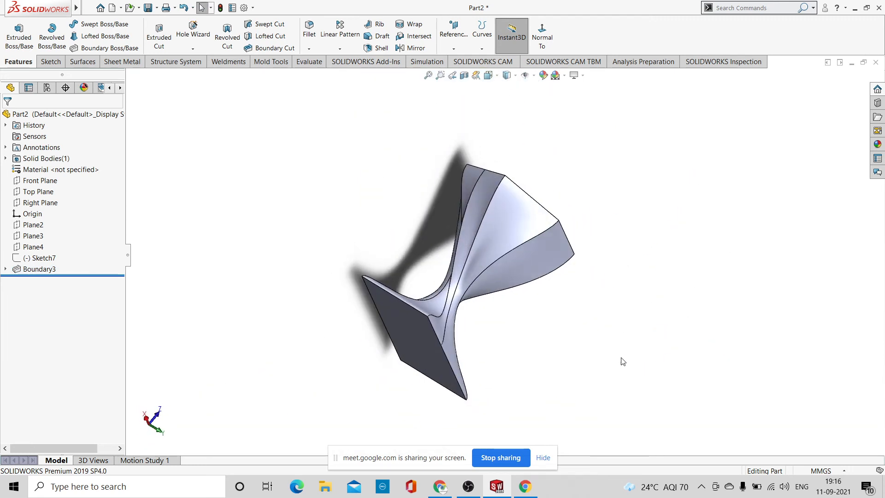
left_click(131, 41)
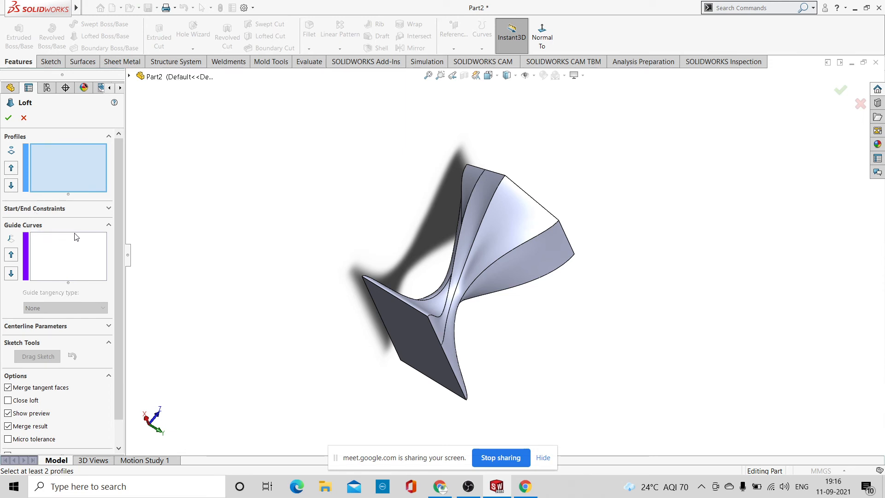
left_click(23, 118)
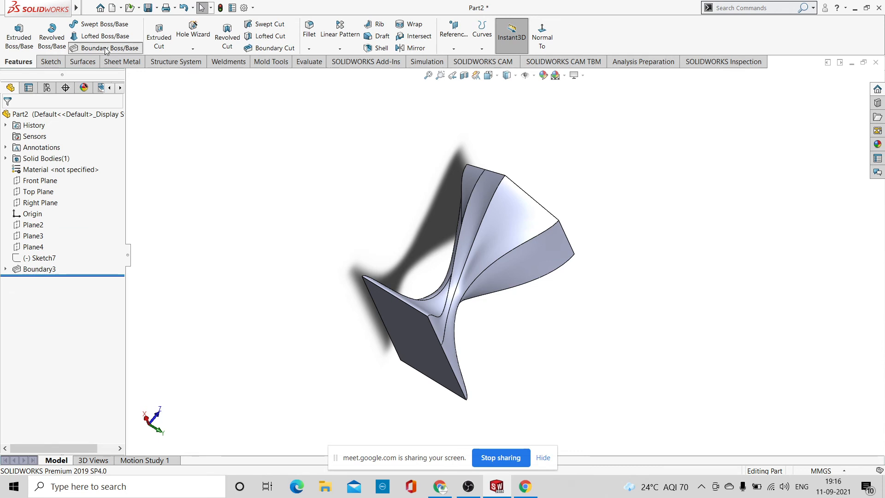
left_click(106, 49)
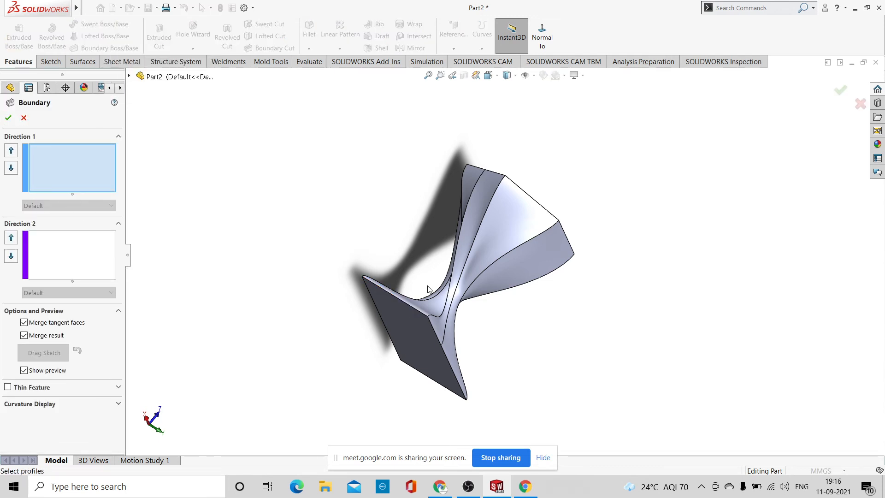
middle_click_drag(647, 301, 651, 359)
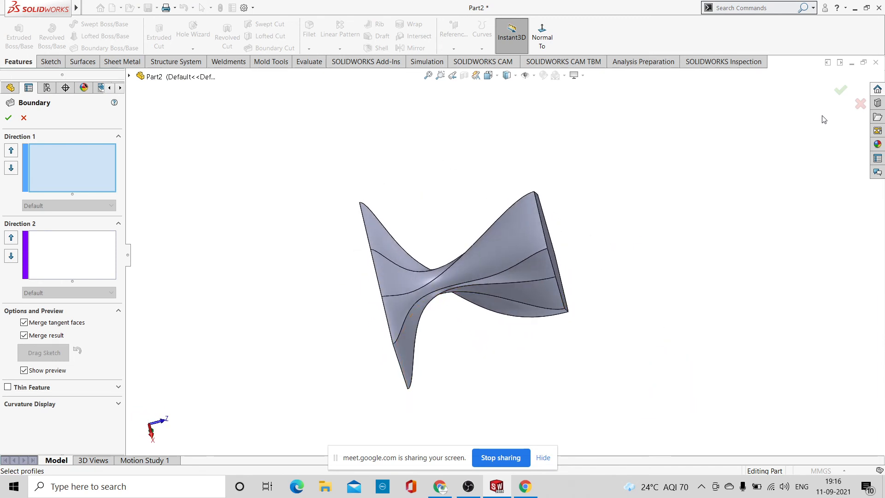
left_click(857, 107)
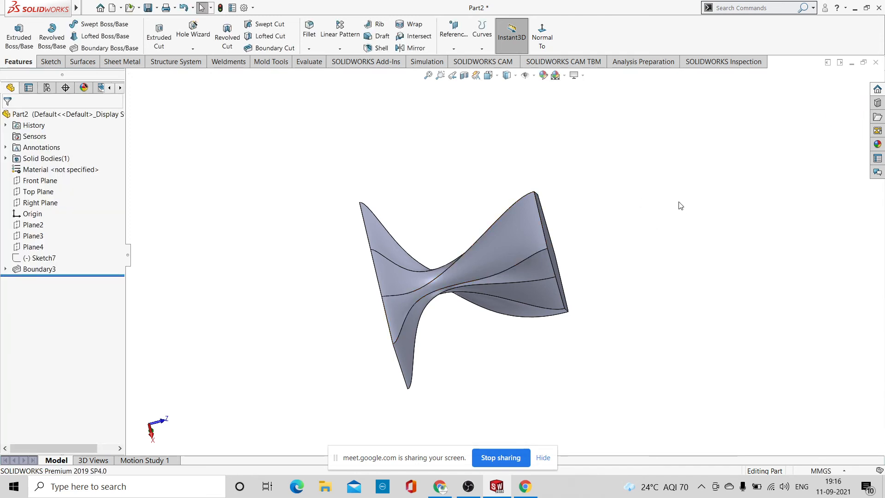
Undo the boundary feature and orient the view so the rectangle, circle and hexagon sketches are seen edge-on
key("ctrl+z")
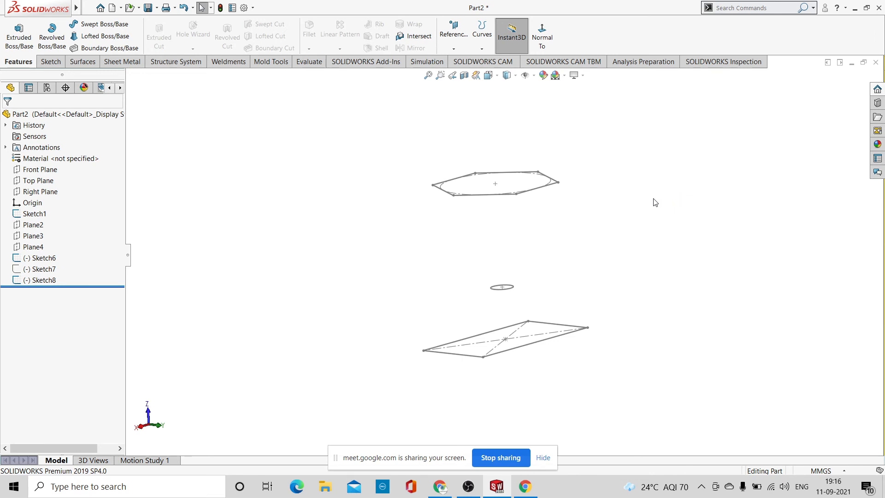
mouse_move(656, 203)
middle_mouse_down()
mouse_move(680, 184)
mouse_move(776, 255)
mouse_move(693, 283)
mouse_move(767, 294)
mouse_move(779, 248)
mouse_move(715, 146)
middle_mouse_up()
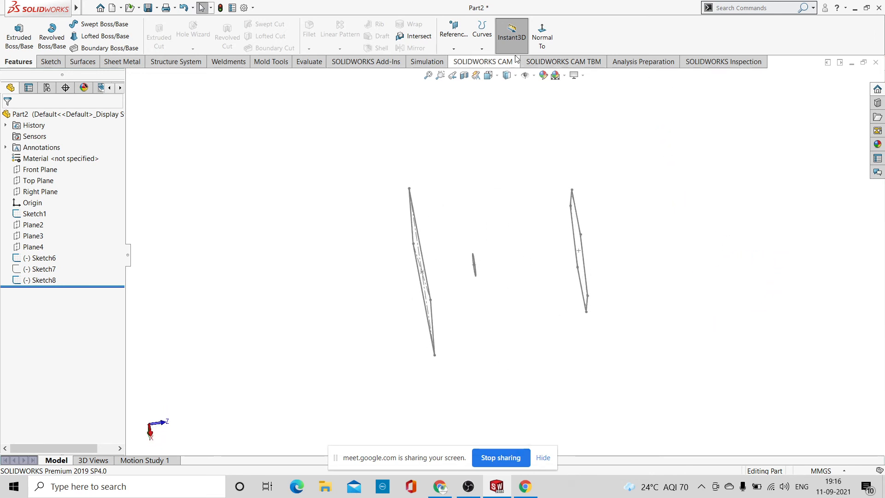
left_click(543, 37)
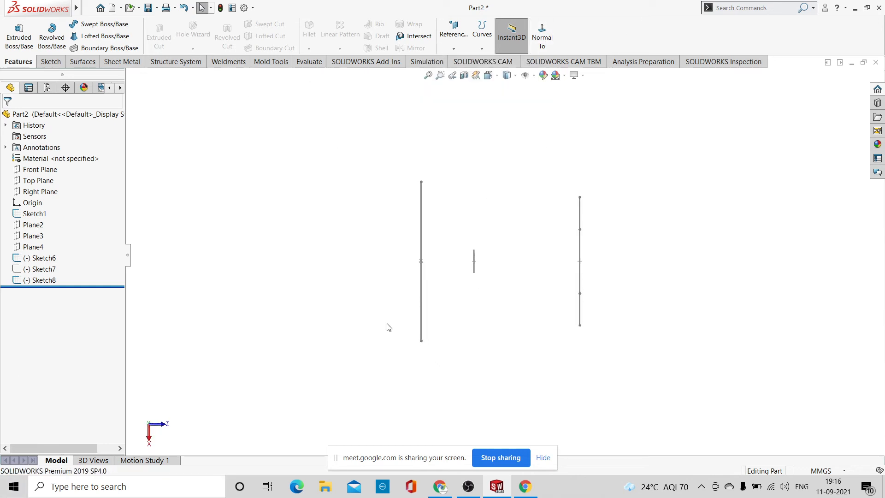
In a new 3D sketch, draw a wavy six-point spline from the rectangle's corner to the hexagon's edge near a corner, and exit the sketch
left_click(42, 64)
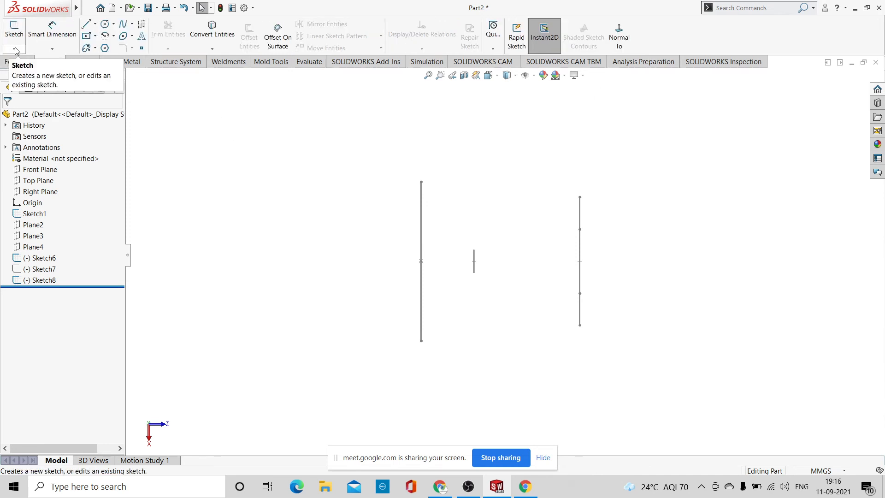
left_click(15, 48)
left_click(34, 72)
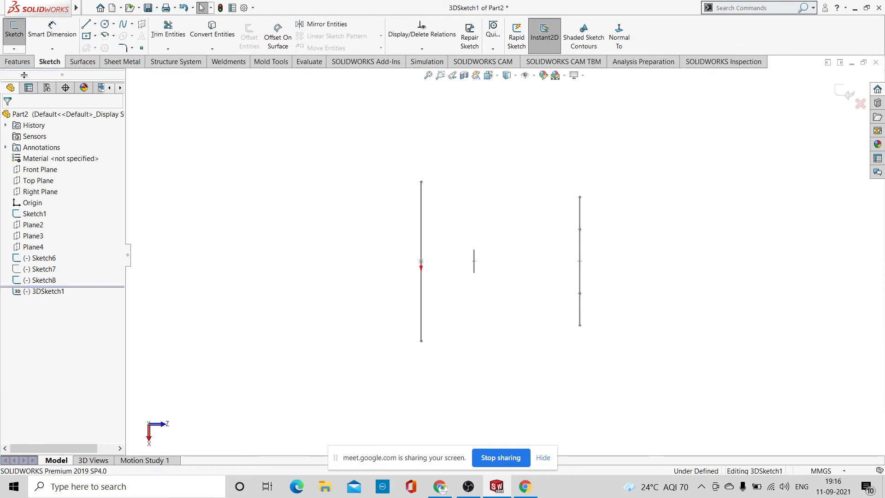
left_click(123, 24)
scroll(459, 328, "up", 3)
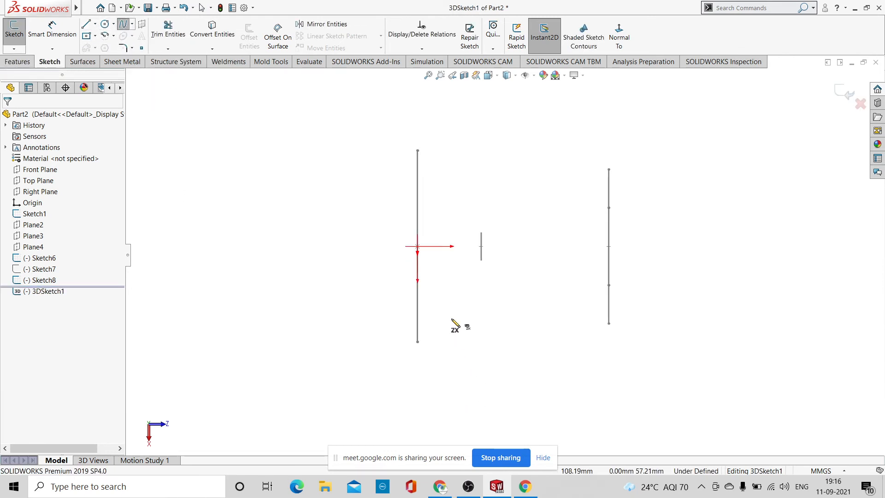
left_click(408, 346)
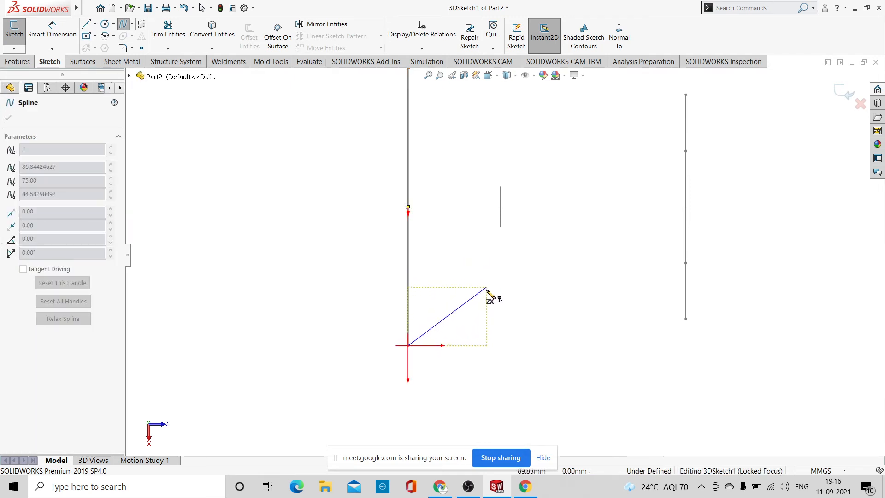
left_click(452, 331)
left_click(478, 306)
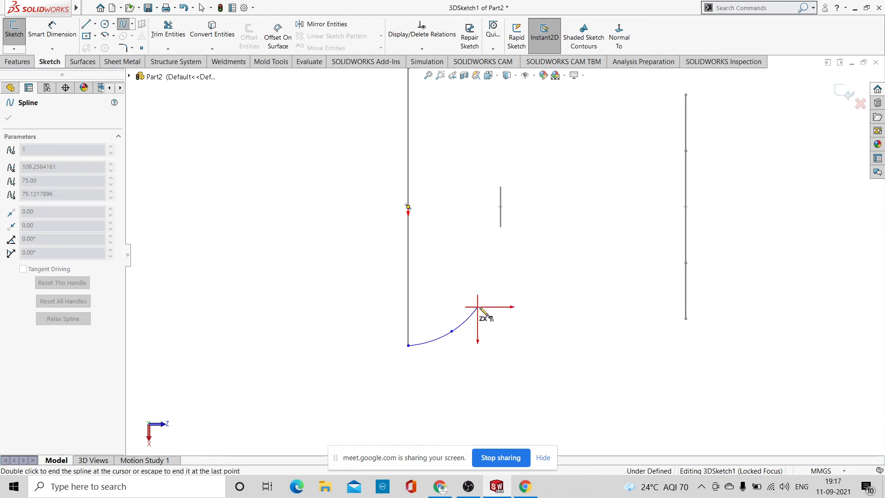
left_click(539, 318)
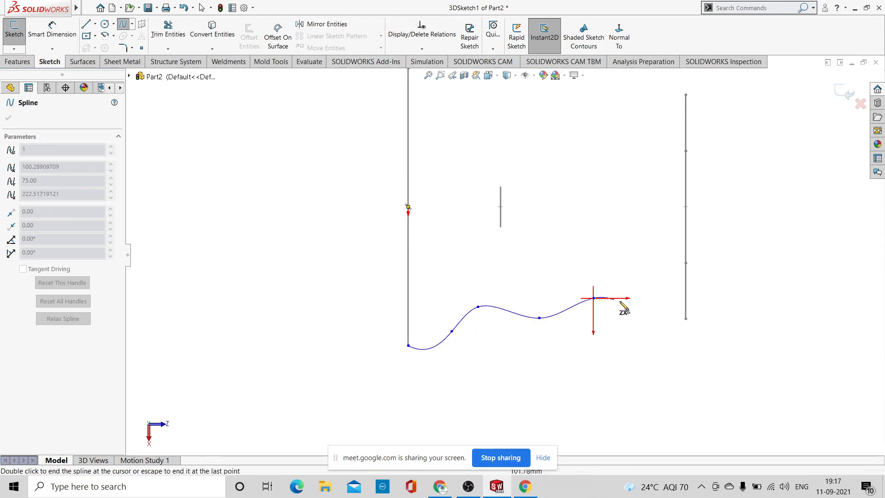
left_click(593, 299)
left_click(686, 317)
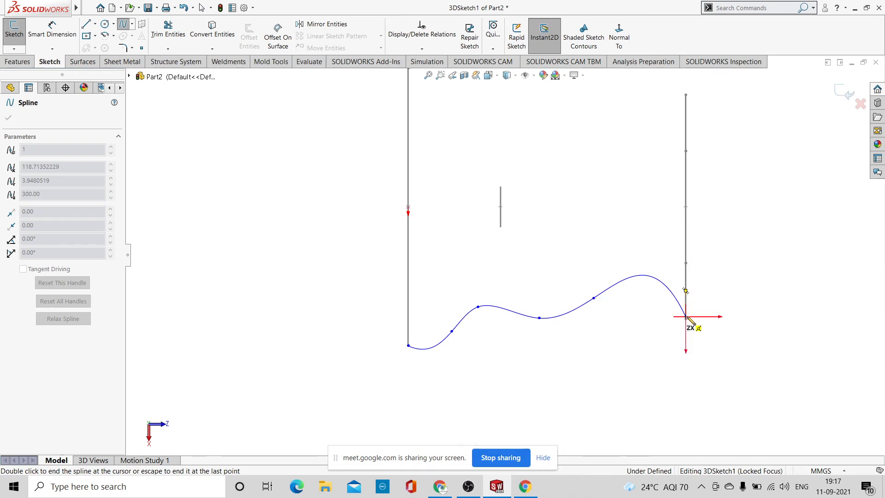
right_click(727, 291)
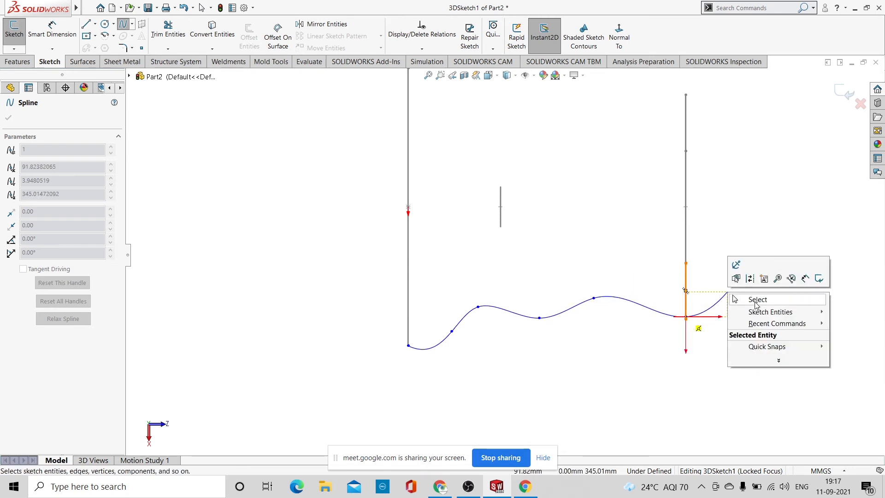
left_click(758, 300)
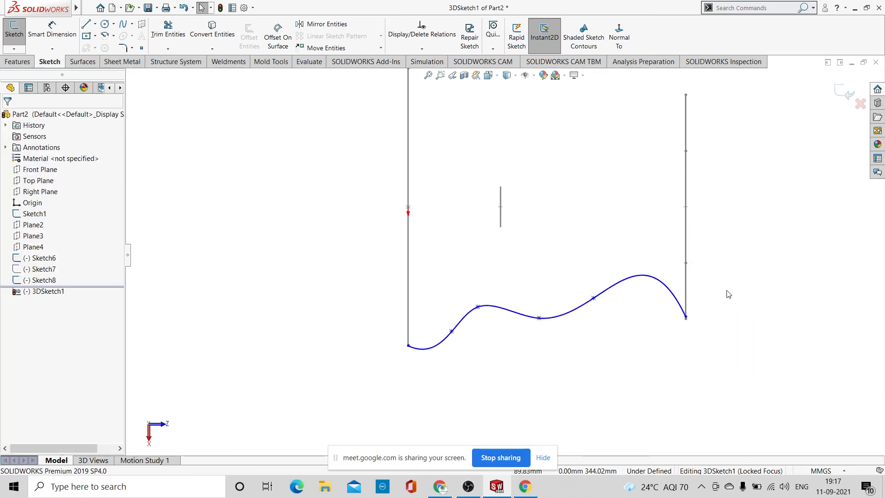
left_click(847, 93)
Start a lofted boss with the rectangle sketch as the first profile and the 3D spline as the guide curve
mouse_move(769, 333)
middle_mouse_down()
mouse_move(682, 182)
mouse_move(595, 226)
mouse_move(640, 262)
mouse_move(572, 274)
mouse_move(585, 290)
mouse_move(549, 417)
mouse_move(506, 424)
mouse_move(807, 201)
mouse_move(741, 295)
mouse_move(770, 322)
mouse_move(713, 292)
mouse_move(717, 328)
mouse_move(727, 323)
middle_mouse_up()
mouse_move(632, 237)
middle_mouse_down()
mouse_move(612, 273)
mouse_move(599, 203)
mouse_move(589, 296)
mouse_move(616, 294)
mouse_move(555, 293)
mouse_move(588, 325)
mouse_move(521, 306)
mouse_move(531, 314)
middle_mouse_up()
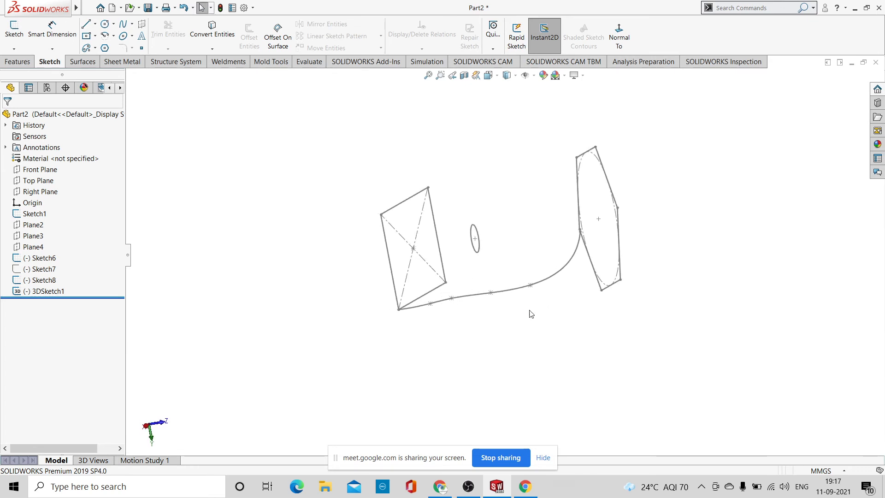
left_click(86, 63)
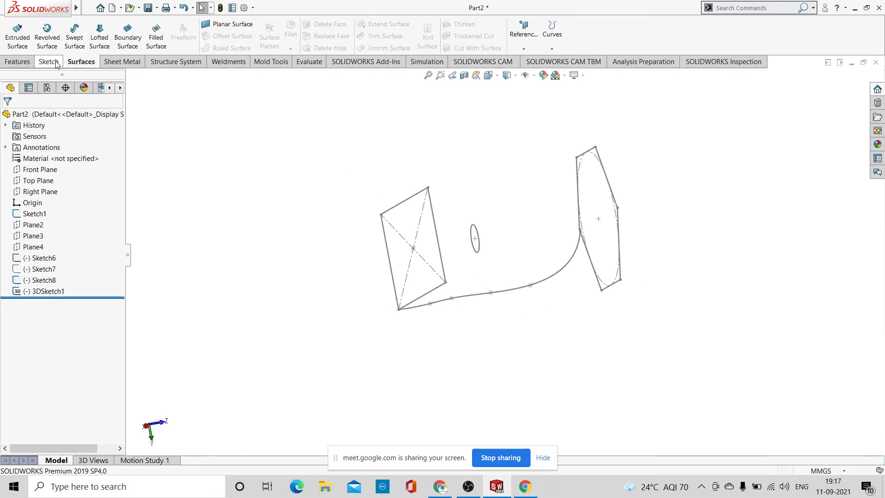
left_click(21, 61)
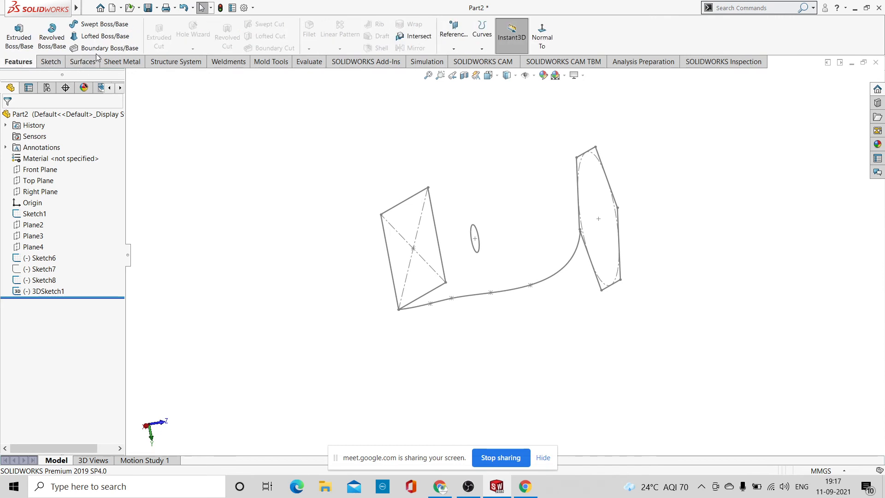
left_click(105, 37)
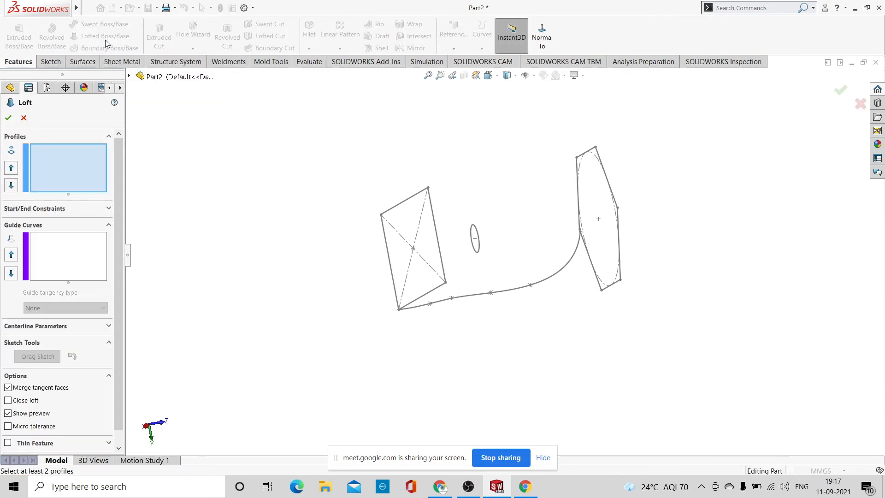
left_click(385, 247)
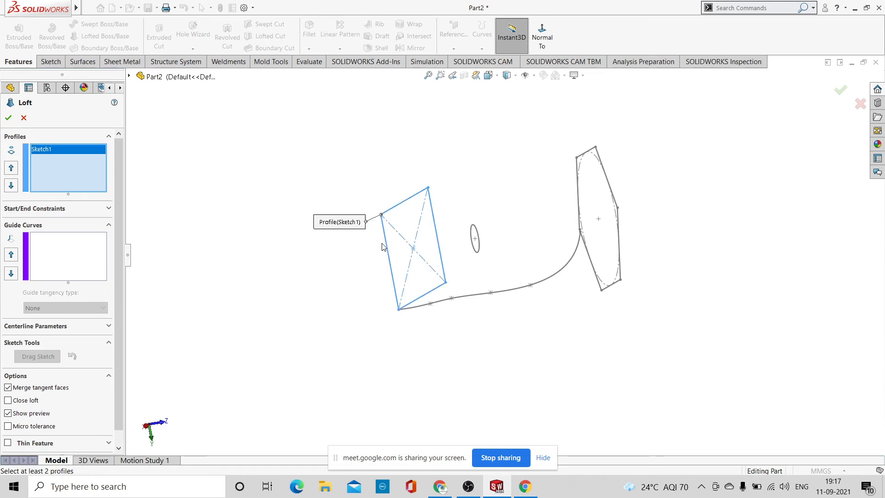
left_click(94, 254)
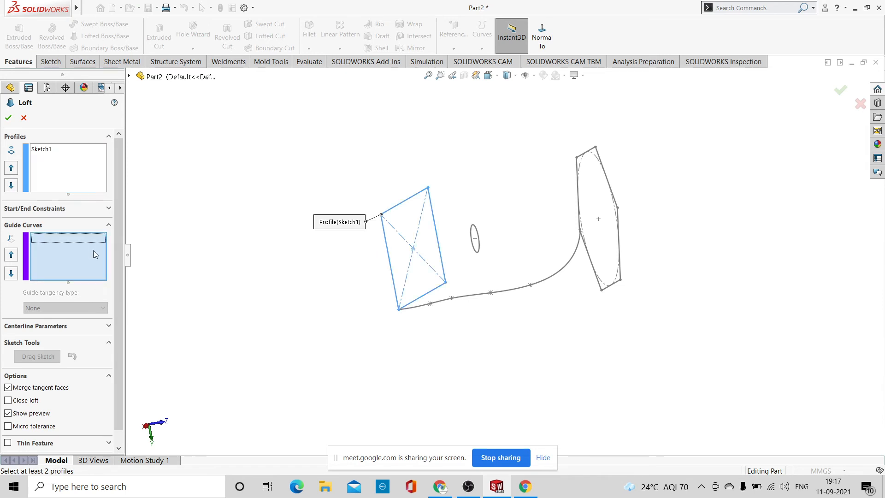
left_click(545, 284)
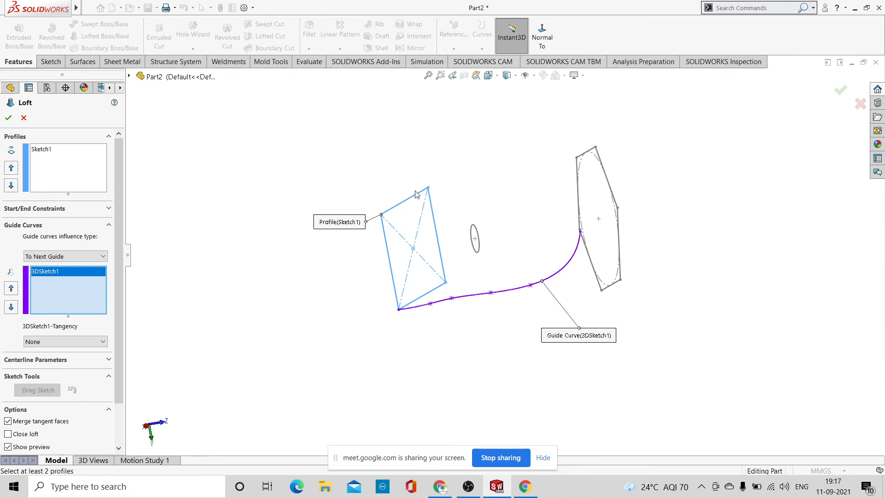
Add the hexagon sketch as the second loft profile and inspect the preview along the guide curve
left_click(99, 176)
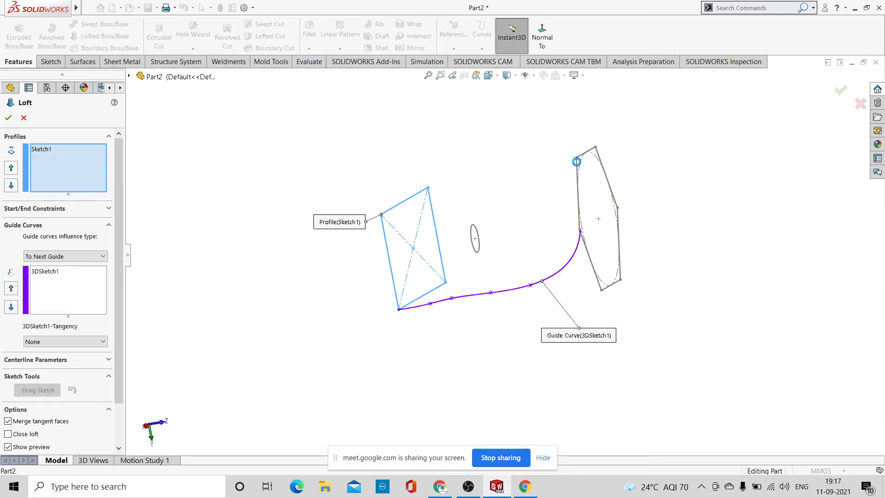
left_click(576, 159)
mouse_move(459, 312)
middle_mouse_down()
mouse_move(507, 298)
mouse_move(510, 200)
mouse_move(478, 369)
mouse_move(478, 352)
middle_mouse_up()
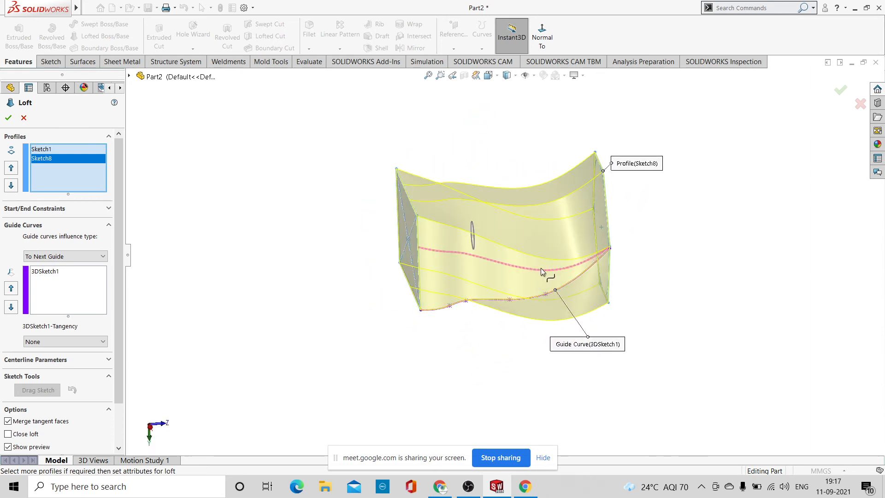
mouse_move(621, 261)
middle_mouse_down()
mouse_move(598, 277)
mouse_move(624, 245)
middle_mouse_up()
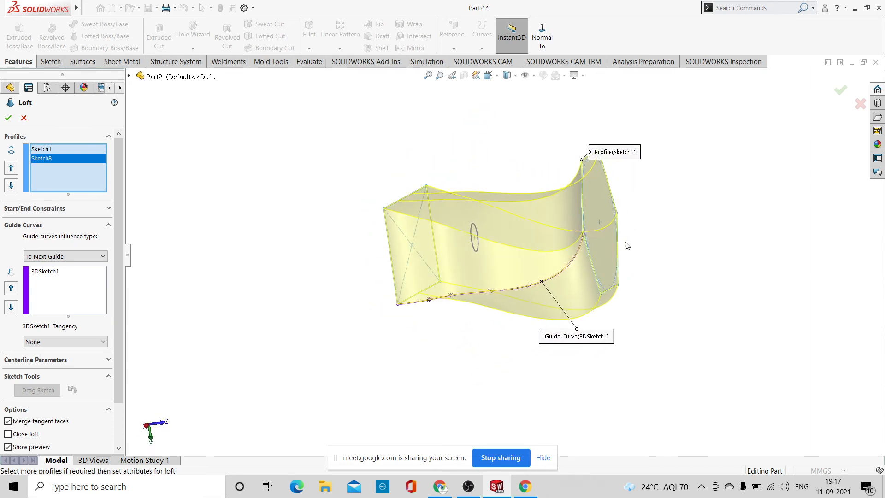
Inspect the guide-curve loft preview from the side and cancel the loft
scroll(561, 259, "down", 3)
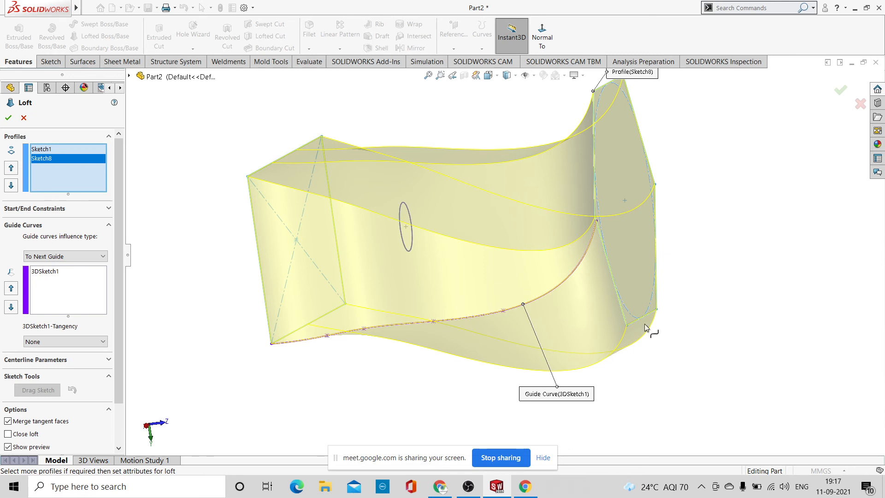
scroll(605, 349, "up", 3)
middle_click_drag(705, 252, 716, 300)
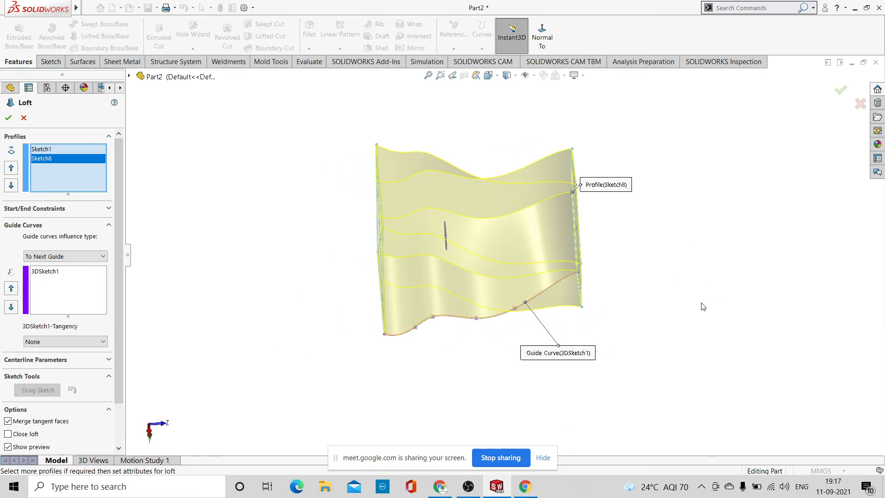
left_click(21, 119)
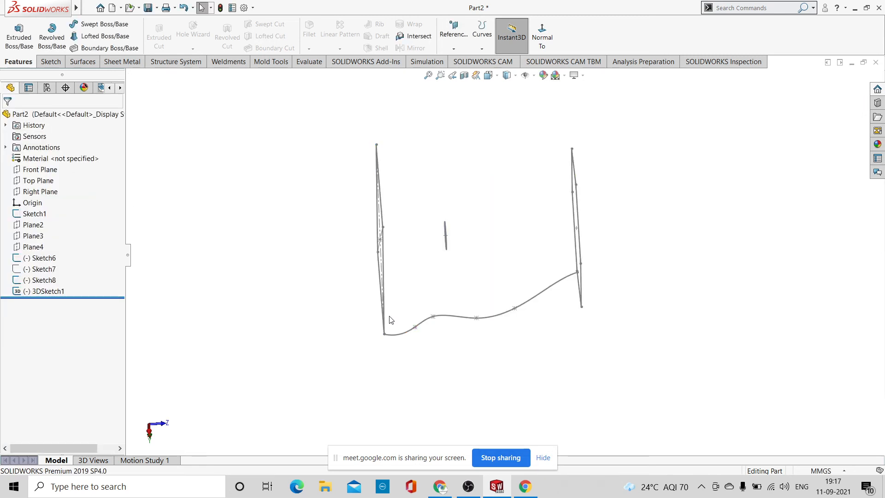
Create a lofted boss between the rectangle and hexagon sketches without any guide curve
middle_click_drag(456, 189, 426, 184)
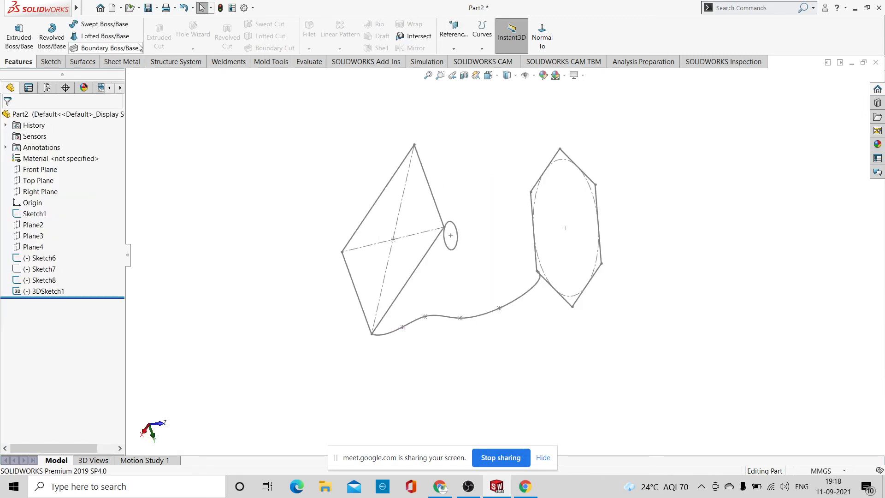
left_click(99, 36)
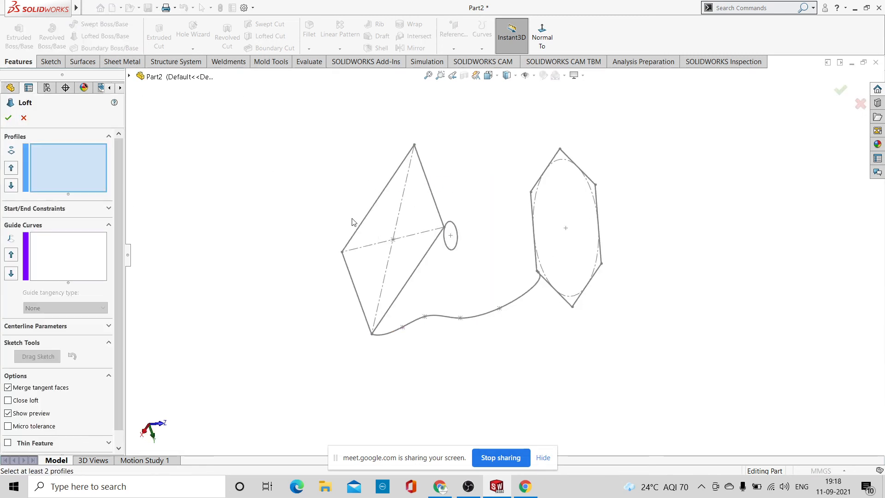
left_click(365, 227)
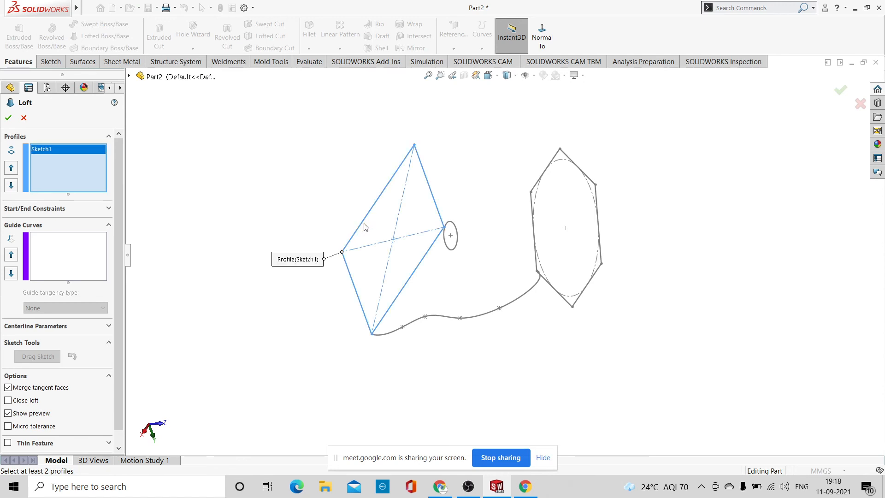
left_click(532, 203)
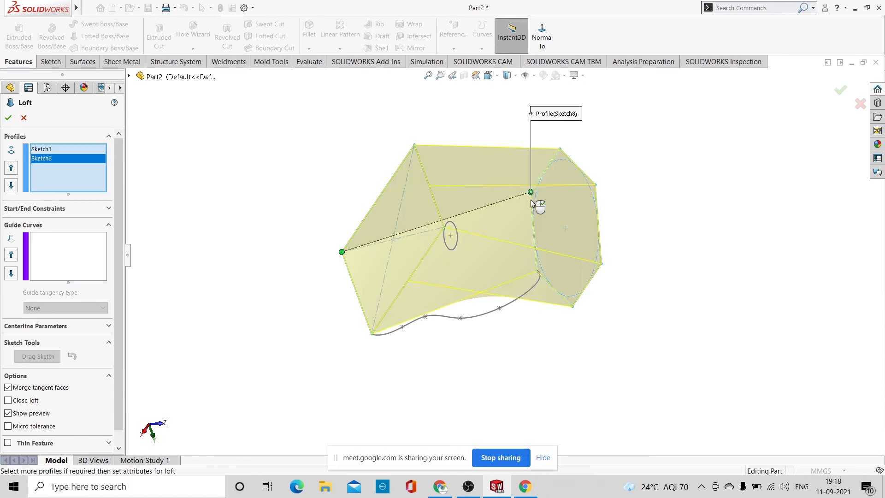
mouse_move(401, 291)
middle_mouse_down()
mouse_move(559, 304)
mouse_move(588, 388)
mouse_move(584, 339)
middle_mouse_up()
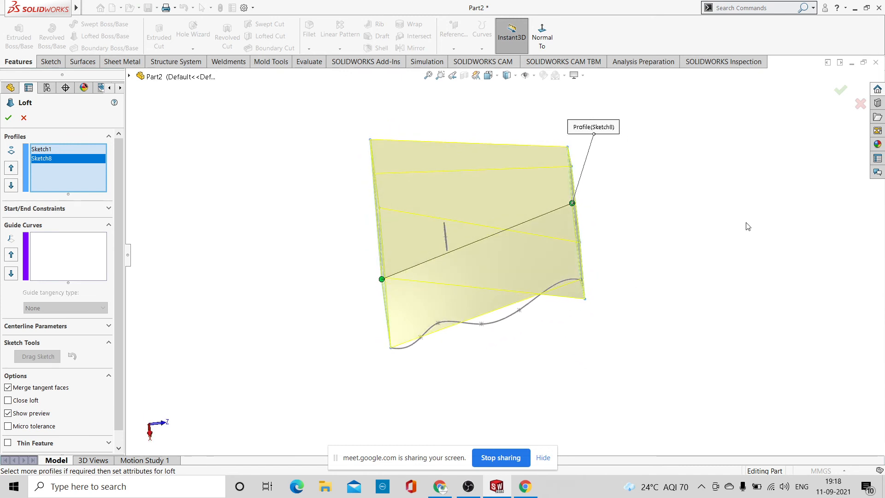
middle_click_drag(748, 226, 692, 205)
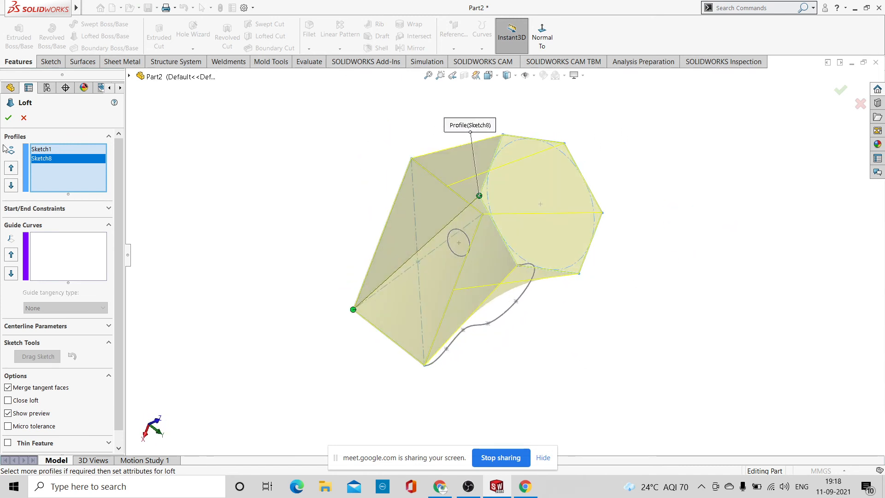
left_click(8, 118)
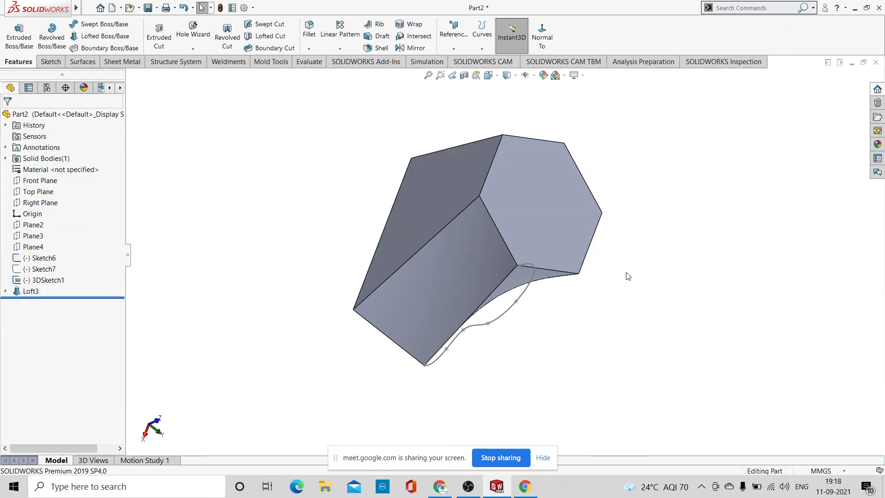
Compare the unguided loft's edges with the 3D spline and undo the loft
middle_click_drag(635, 343, 537, 369)
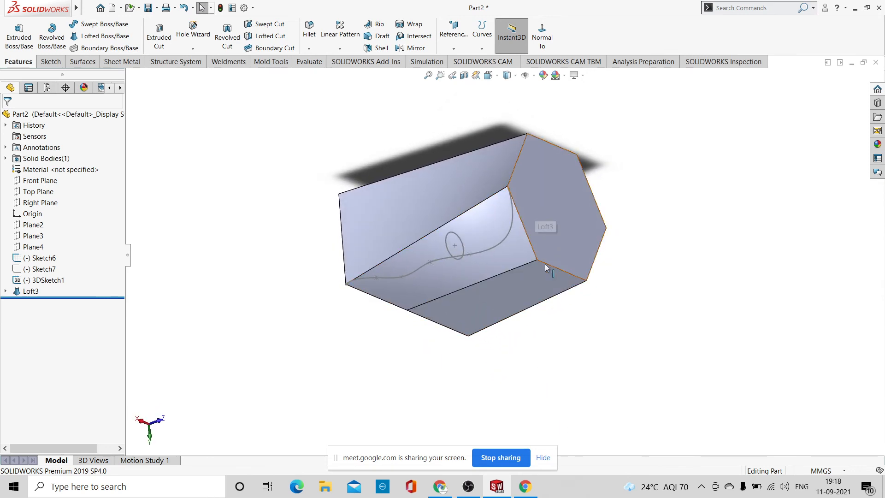
middle_click_drag(595, 236, 563, 352)
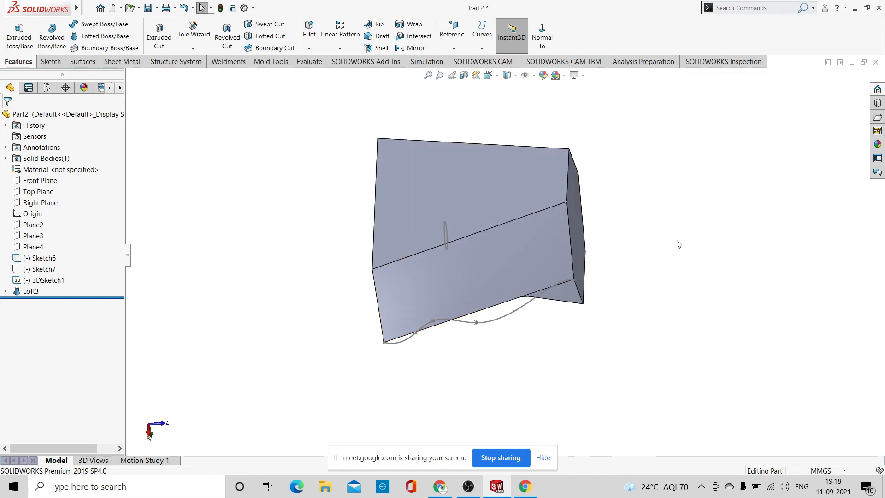
key("ctrl+z")
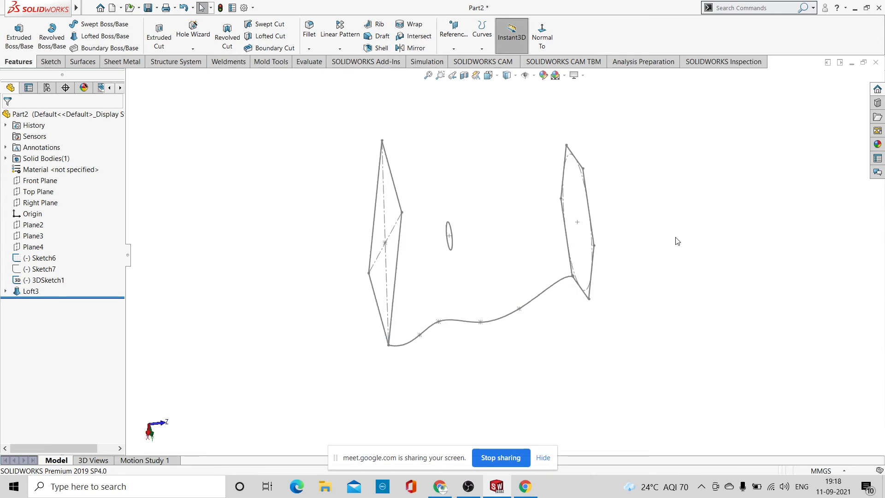
Create a lofted boss from the rectangle sketch to the hexagon sketch, with the 3D spline as the guide curve
mouse_move(733, 236)
middle_mouse_down()
mouse_move(647, 272)
mouse_move(723, 299)
mouse_move(488, 230)
middle_mouse_up()
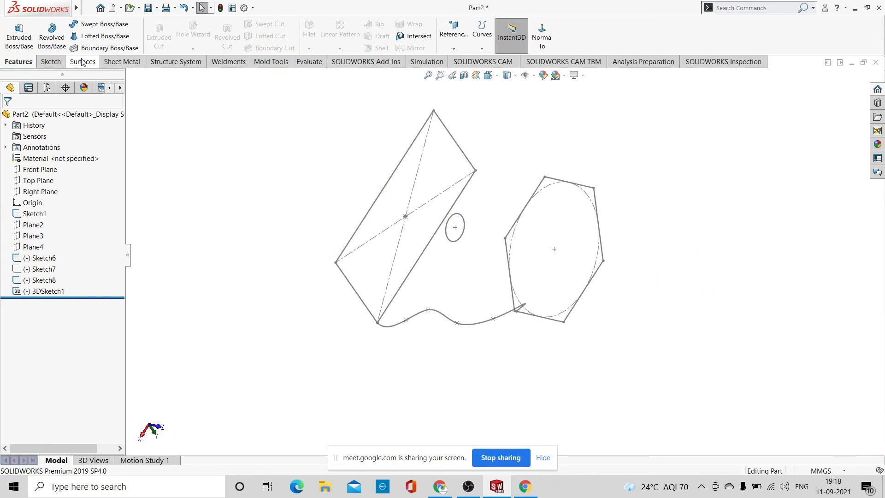
left_click(100, 37)
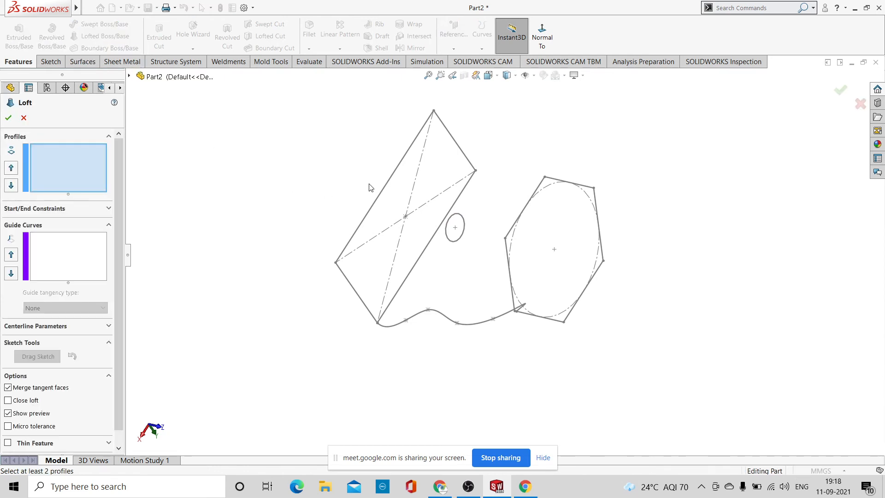
left_click(381, 195)
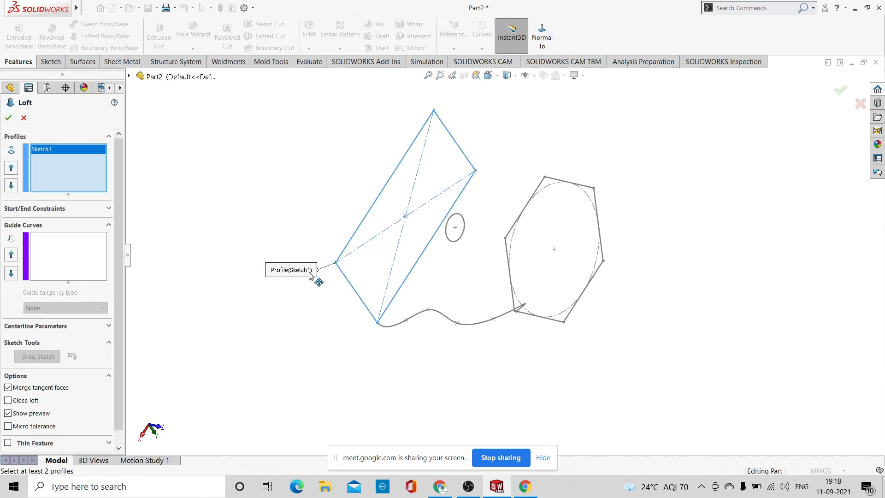
left_click(87, 254)
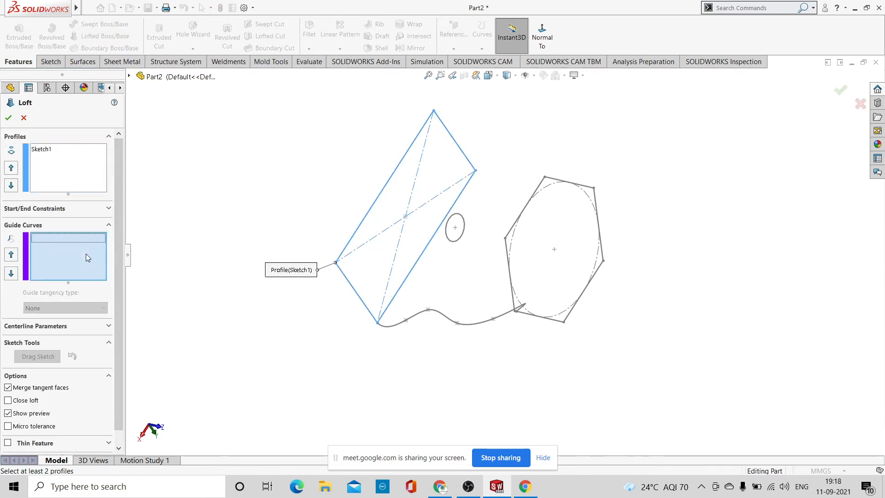
left_click(416, 318)
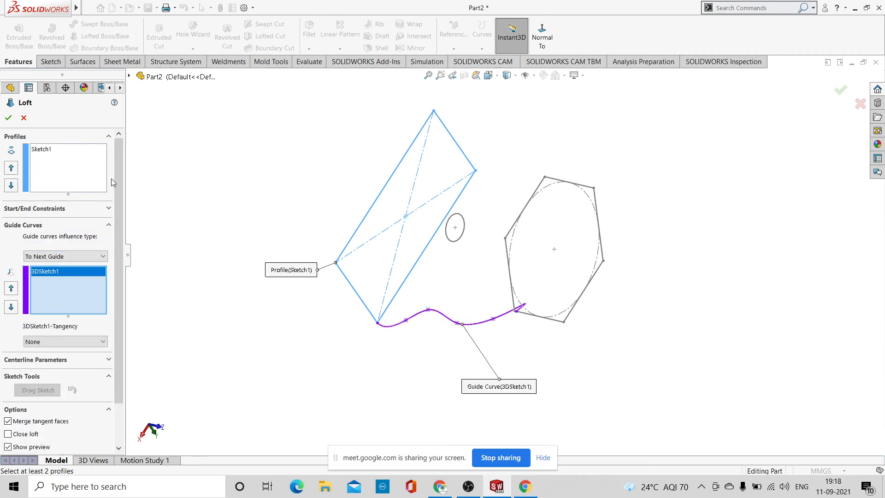
left_click(89, 176)
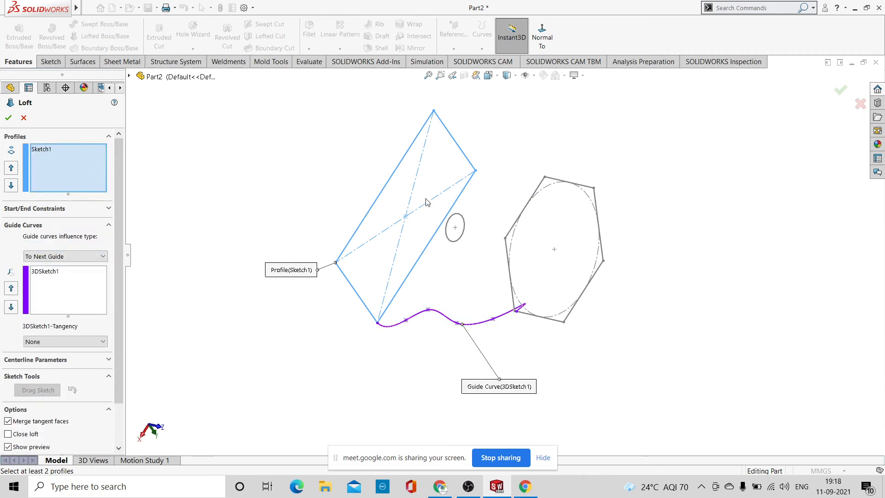
left_click(542, 185)
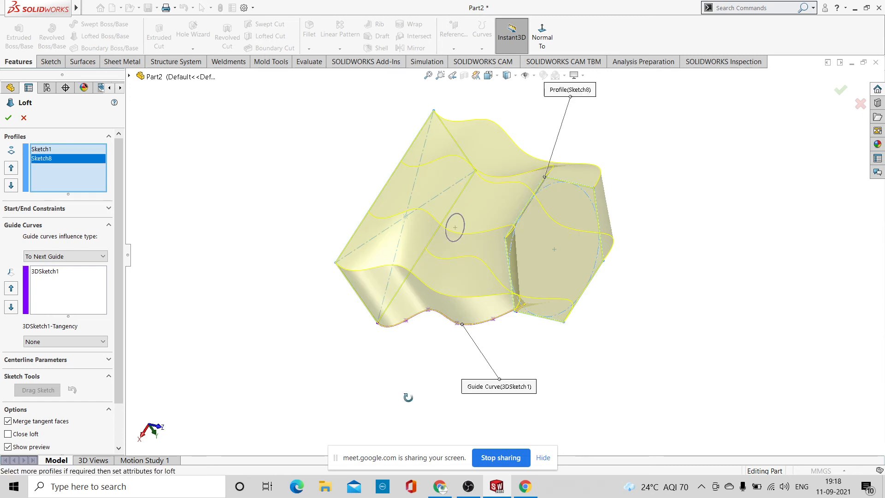
middle_click_drag(408, 397, 439, 306)
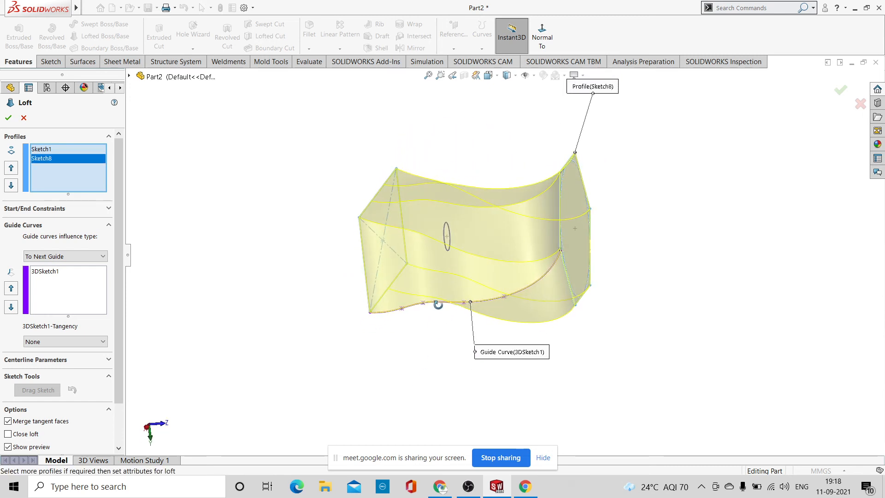
left_click(9, 117)
Hide the small circle sketch that shows through the wavy lofted body
mouse_move(696, 202)
middle_mouse_down()
mouse_move(650, 314)
mouse_move(602, 127)
mouse_move(454, 142)
mouse_move(372, 293)
mouse_move(395, 385)
mouse_move(458, 214)
mouse_move(513, 134)
mouse_move(549, 191)
mouse_move(529, 201)
middle_mouse_up()
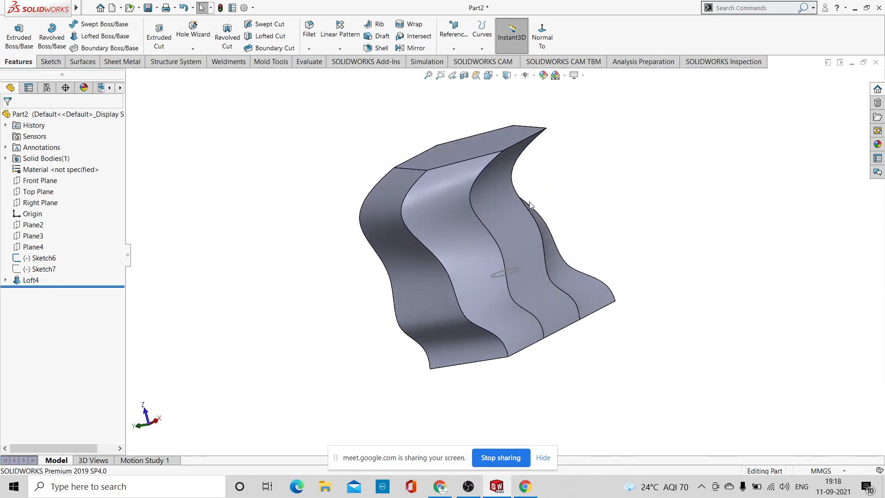
scroll(500, 189, "down", 4)
scroll(445, 282, "up", 1)
mouse_move(678, 170)
middle_mouse_down()
mouse_move(487, 310)
mouse_move(573, 281)
mouse_move(558, 336)
middle_mouse_up()
scroll(521, 339, "up", 2)
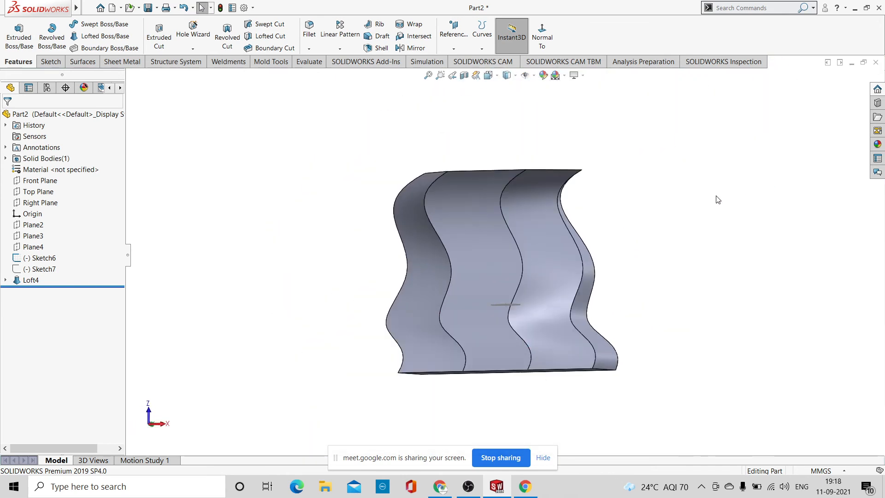
middle_click_drag(718, 199, 583, 280)
scroll(477, 282, "down", 5)
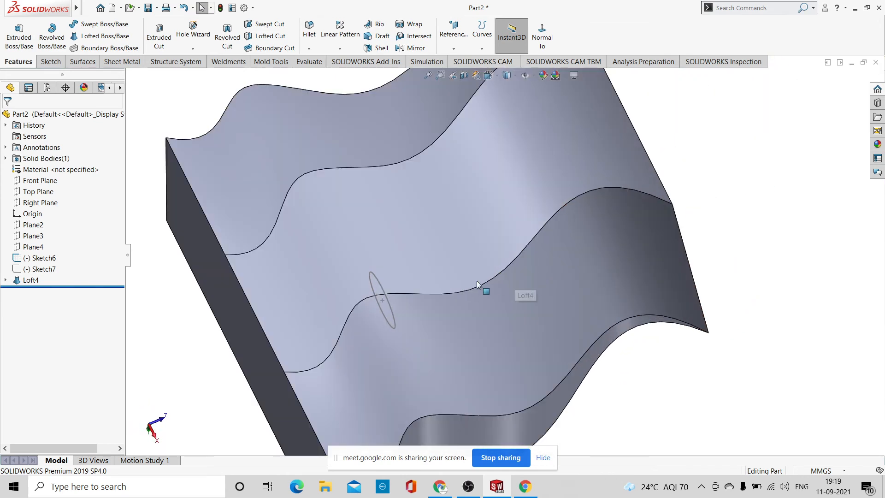
left_click(381, 285)
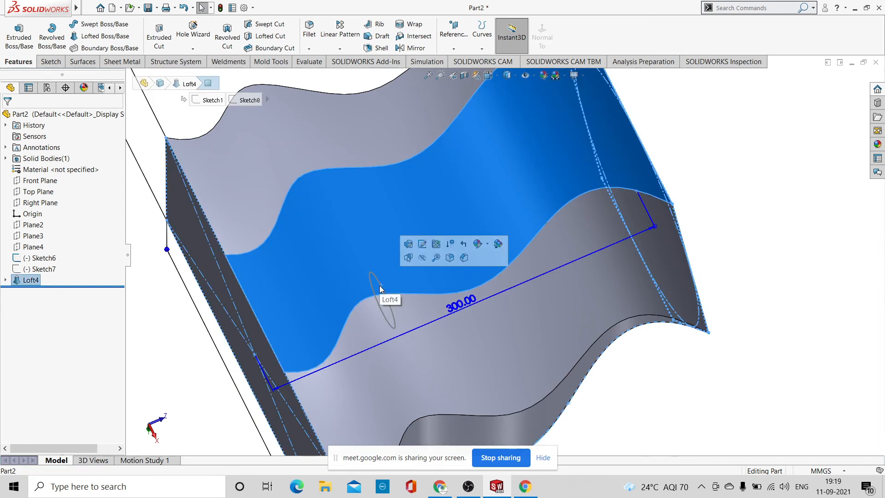
key("Escape")
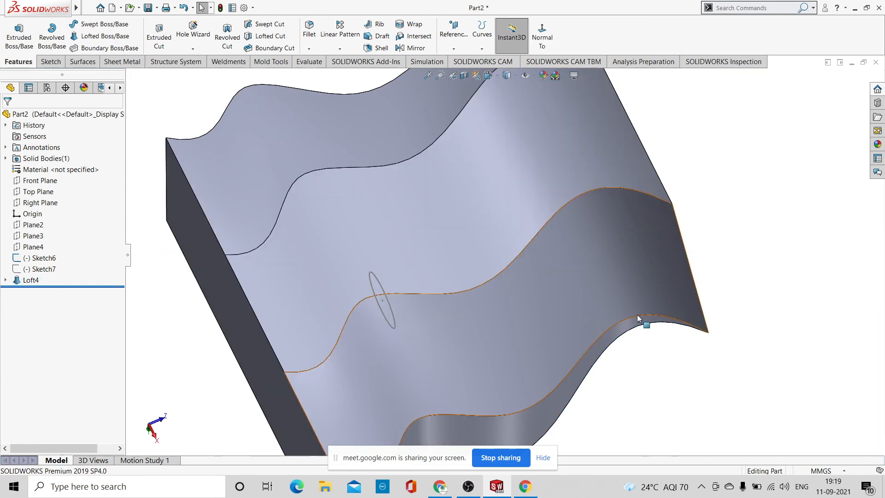
left_click(381, 287)
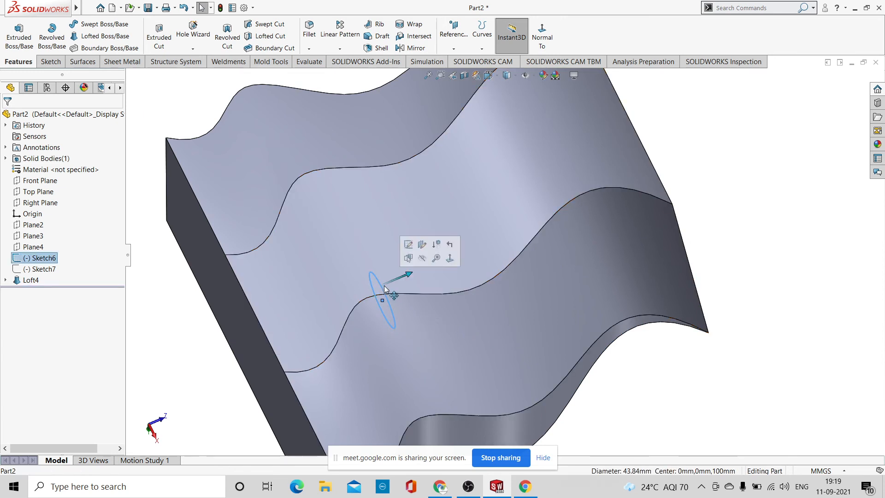
left_click(423, 260)
Examine the loft's wavy side faces and its flat end faces from several directions
mouse_move(472, 283)
middle_mouse_down()
mouse_move(552, 272)
mouse_move(701, 221)
mouse_move(648, 253)
mouse_move(588, 122)
mouse_move(476, 171)
mouse_move(642, 148)
mouse_move(612, 265)
mouse_move(618, 253)
middle_mouse_up()
scroll(541, 234, "down", 5)
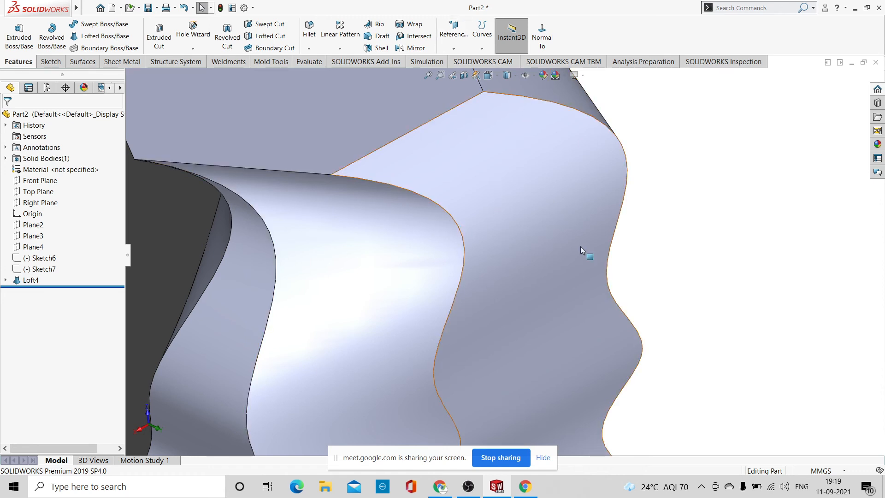
key("f")
scroll(592, 257, "up", 2)
middle_click_drag(603, 255, 613, 222)
scroll(542, 254, "down", 3)
middle_click_drag(683, 160, 733, 332)
mouse_move(636, 352)
middle_mouse_down()
mouse_move(573, 346)
mouse_move(795, 194)
mouse_move(784, 201)
middle_mouse_up()
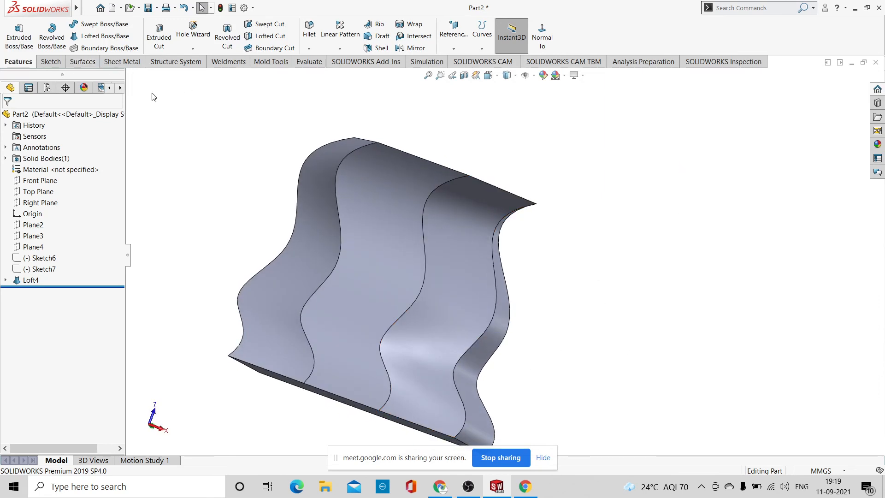
mouse_move(710, 272)
middle_mouse_down()
mouse_move(613, 308)
mouse_move(555, 375)
mouse_move(562, 379)
middle_mouse_up()
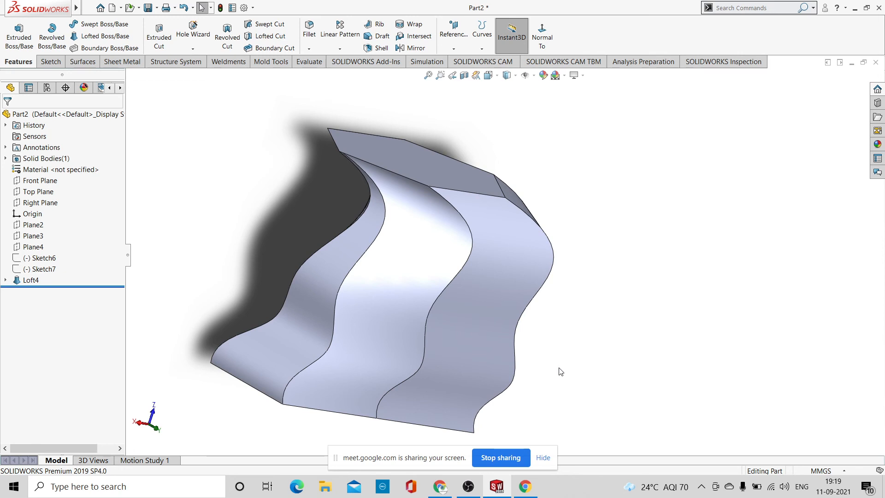
Switch to the Google Meet window and stop presenting the screen
left_click(432, 493)
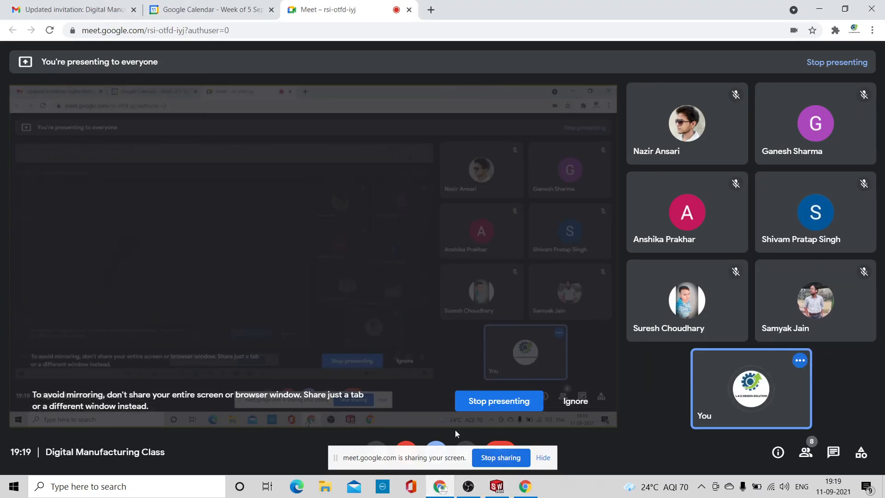
left_click(485, 402)
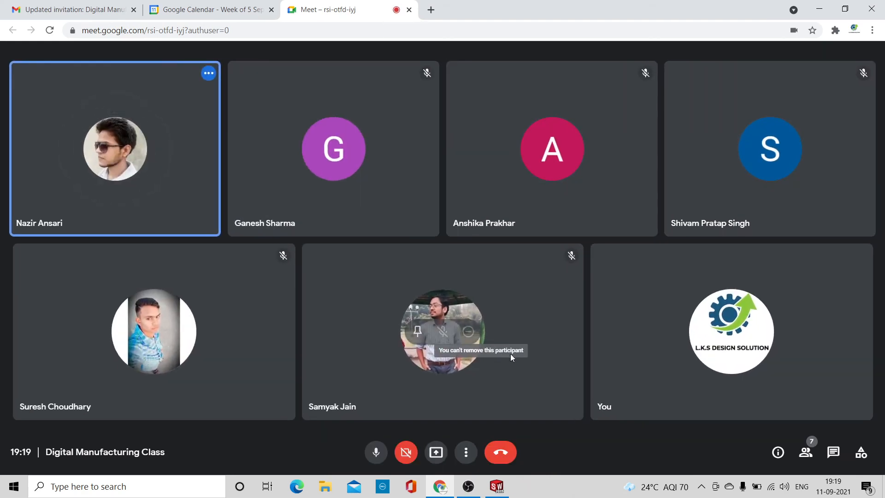
End the Google Meet session by leaving the call and closing the browser, and switch to OBS
mouse_move(749, 341)
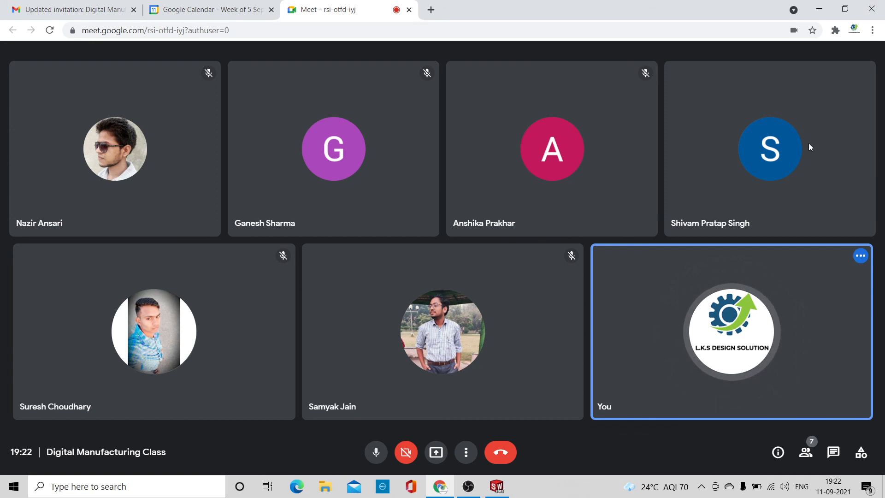
mouse_move(800, 154)
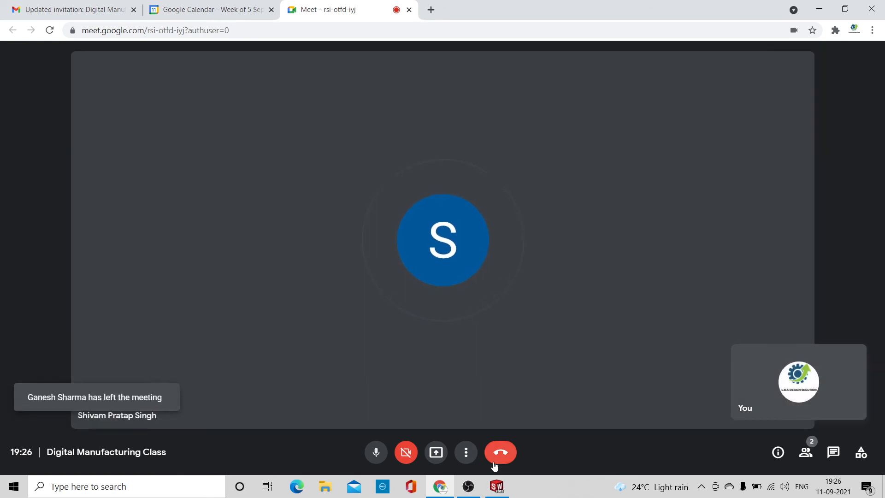
left_click(499, 460)
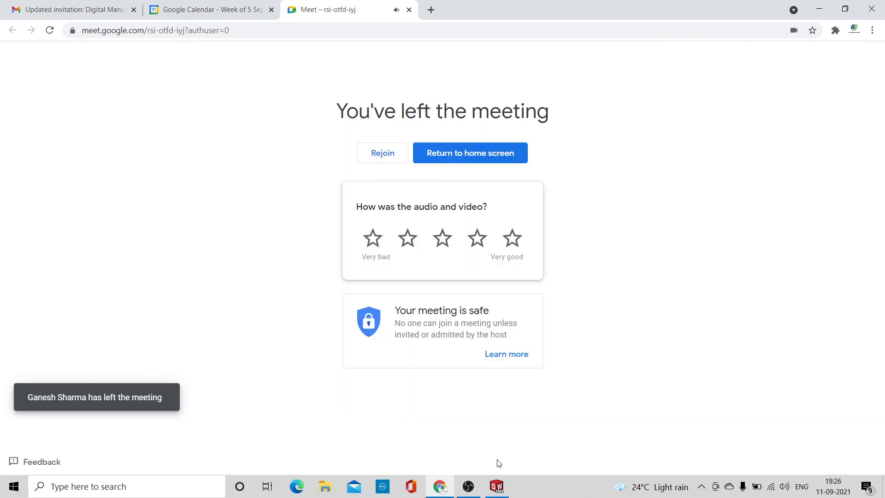
left_click(866, 11)
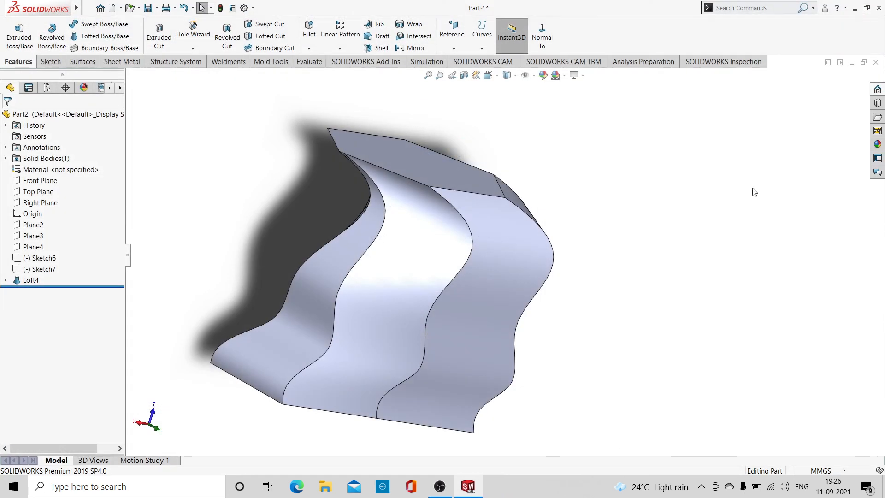
left_click(440, 490)
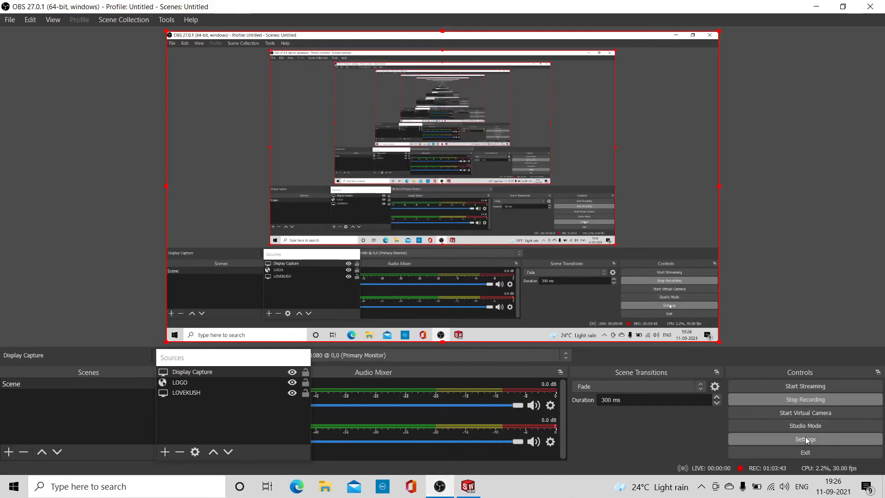